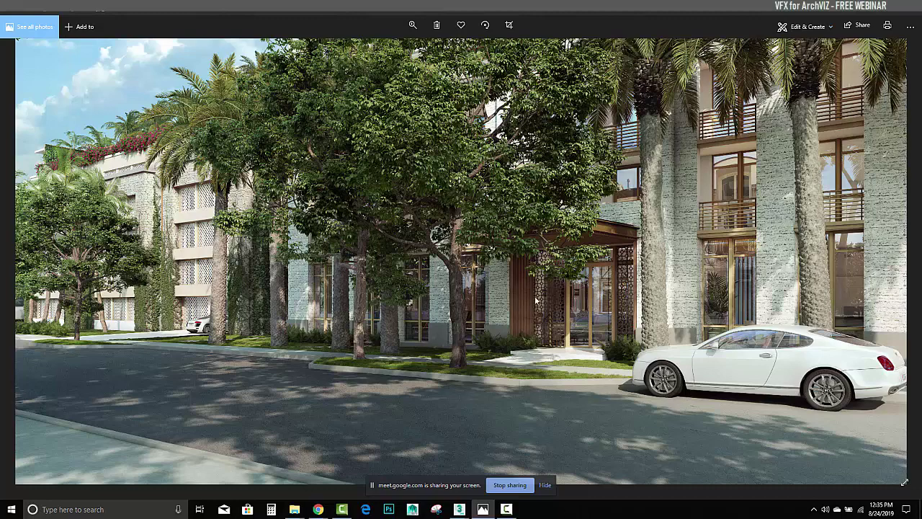
# - Inspect the building entrance, trees and street in the exterior render up close, finishing with the full image in view
pyautogui.scroll(-3, 547, 289)
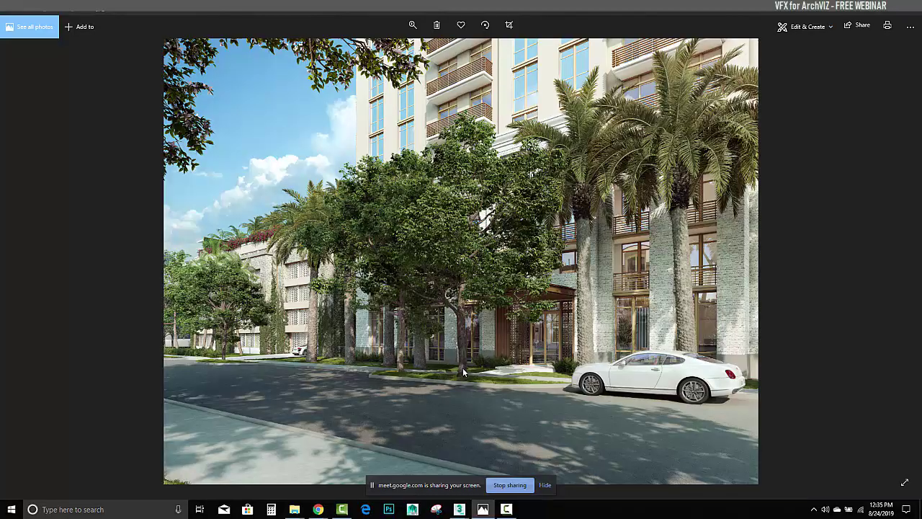
pyautogui.scroll(1, 461, 379)
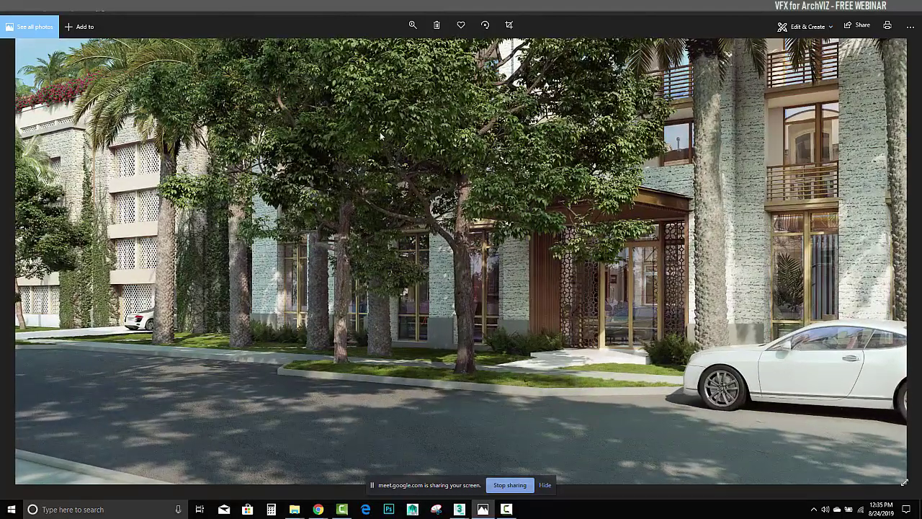
pyautogui.scroll(1, 437, 365)
pyautogui.moveTo(599, 344); pyautogui.dragTo(494, 335)
pyautogui.scroll(-3, 494, 336)
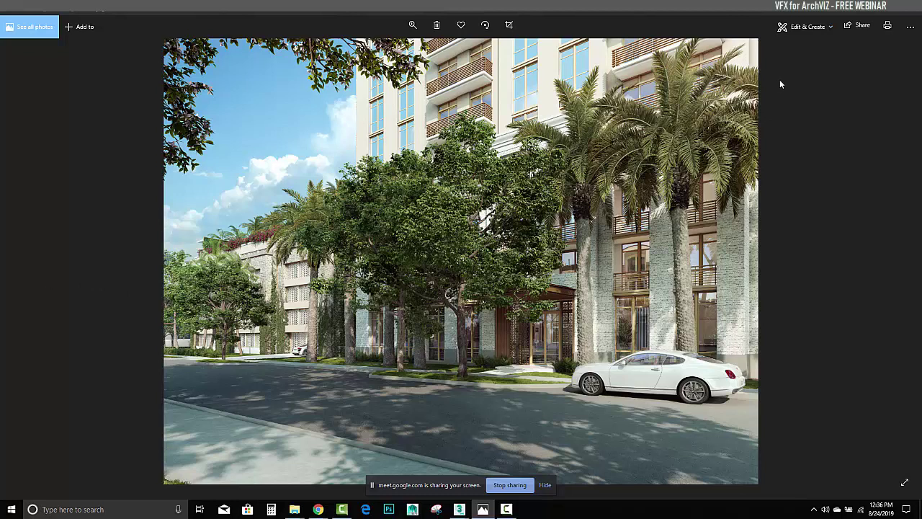
pyautogui.moveTo(294, 510)
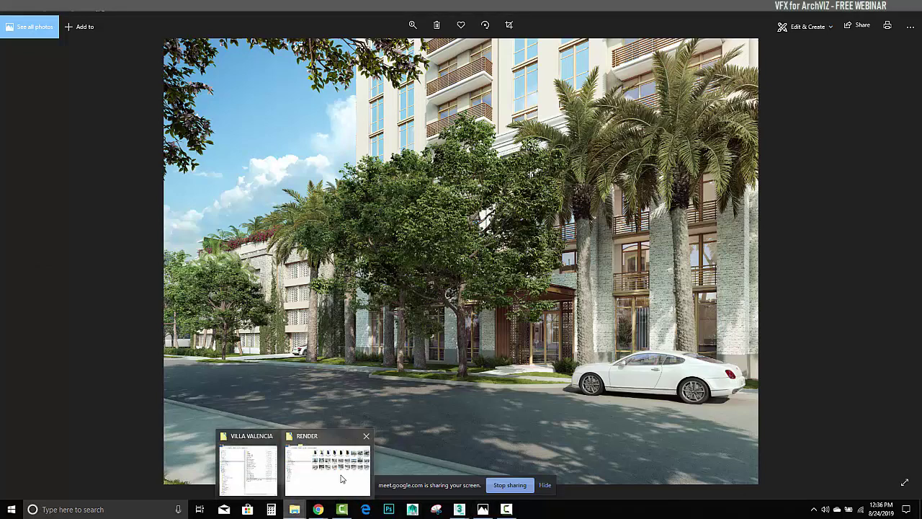
pyautogui.click(343, 477)
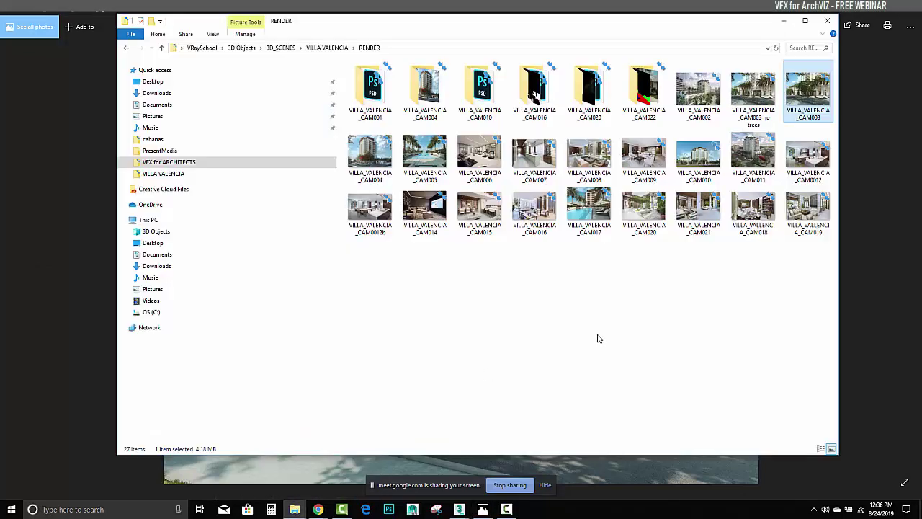
pyautogui.moveTo(630, 22); pyautogui.dragTo(631, 54)
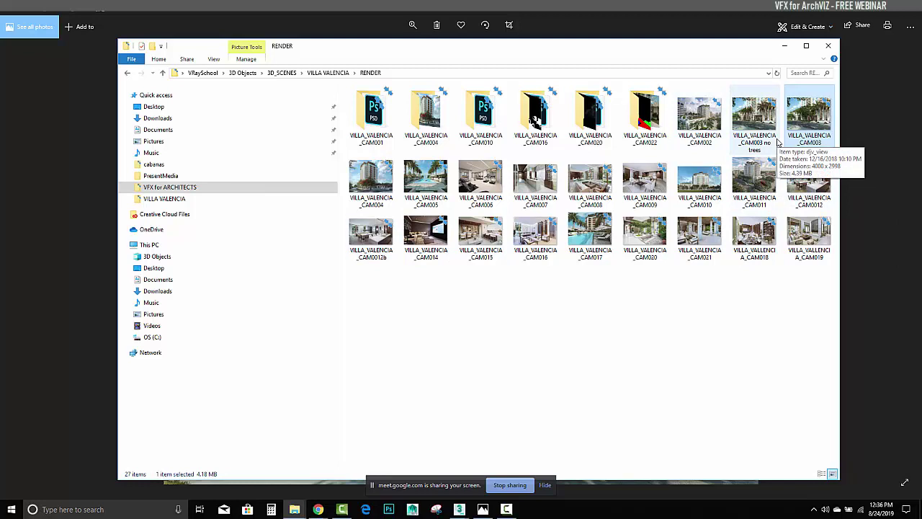
pyautogui.click(700, 117)
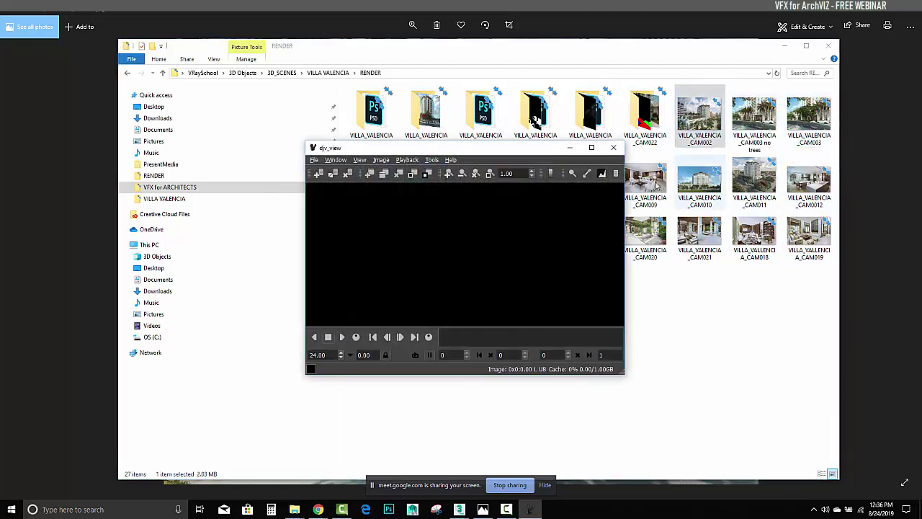
pyautogui.click(615, 148)
pyautogui.click(703, 12)
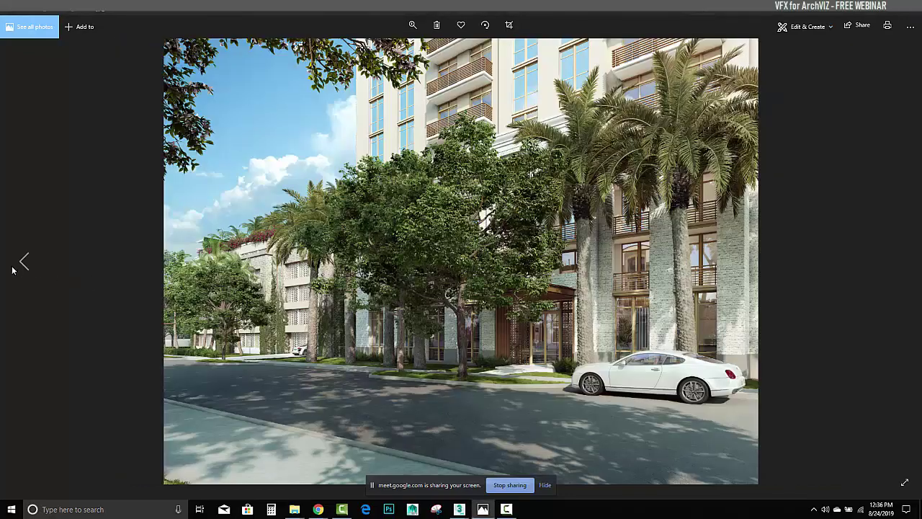
# - Browse back through the renders to the aerial view of the building with the rooftop palms
pyautogui.click(21, 262)
pyautogui.click(21, 263)
pyautogui.doubleClick(21, 264)
pyautogui.doubleClick(635, 257)
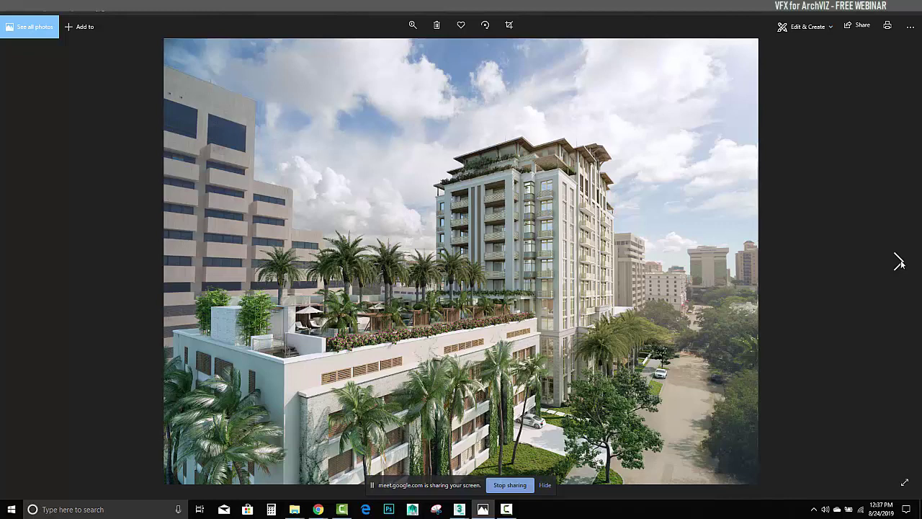
# - Compare the street-level entrance render without the leafy trees against the version with them
pyautogui.click(899, 262)
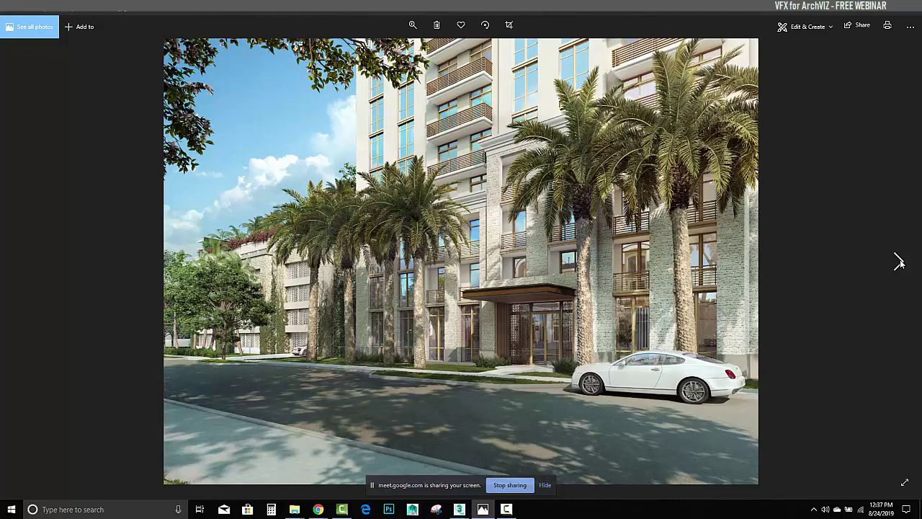
pyautogui.click(899, 263)
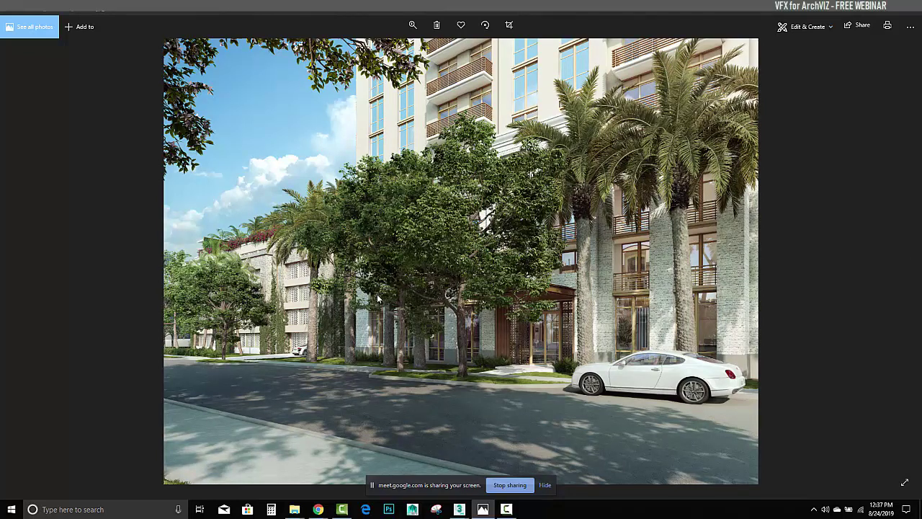
pyautogui.press('Left')
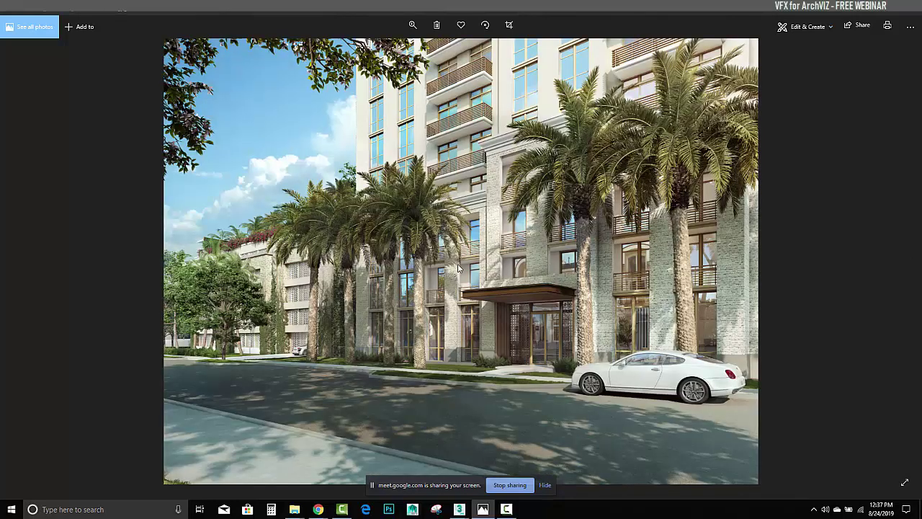
pyautogui.press('Right')
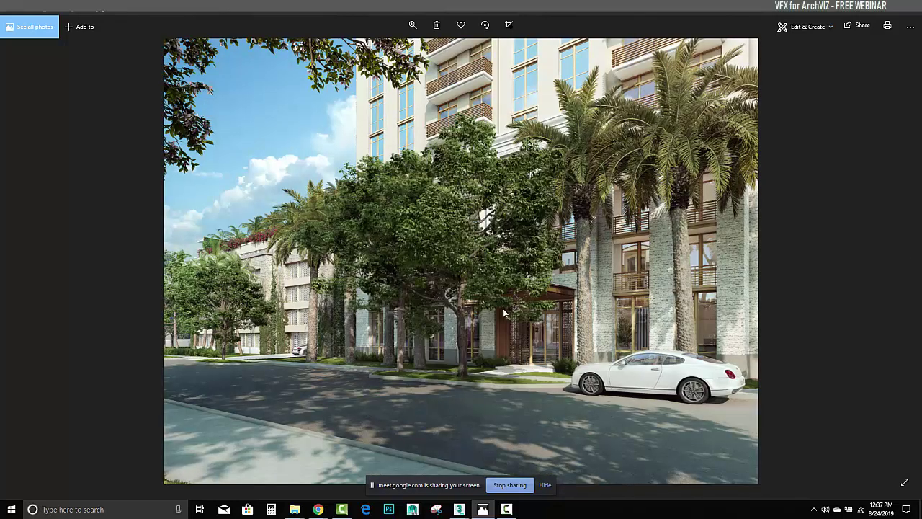
# - Examine the street render with trees in close-up, covering the ivy-clad side building, the entrance, the grass strips and the shadows on the road
pyautogui.click(412, 24)
pyautogui.moveTo(372, 52); pyautogui.dragTo(381, 52)
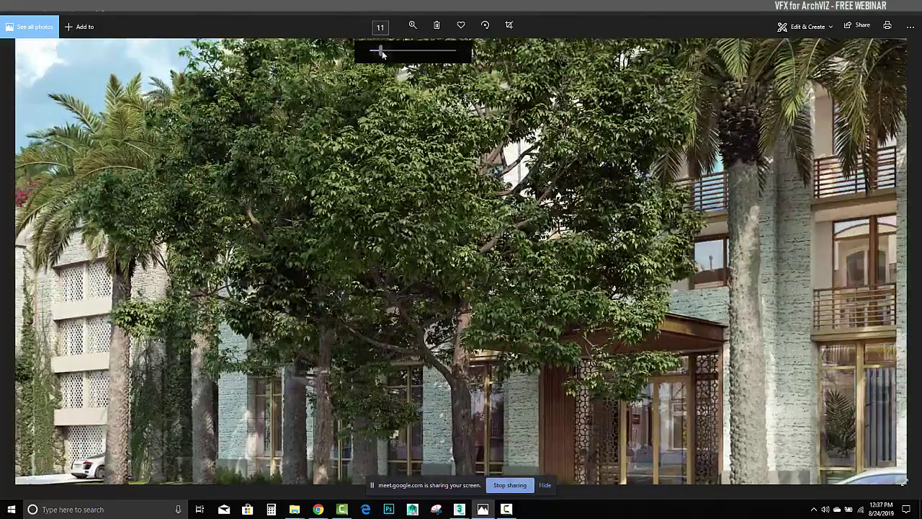
pyautogui.moveTo(881, 223); pyautogui.dragTo(818, 245)
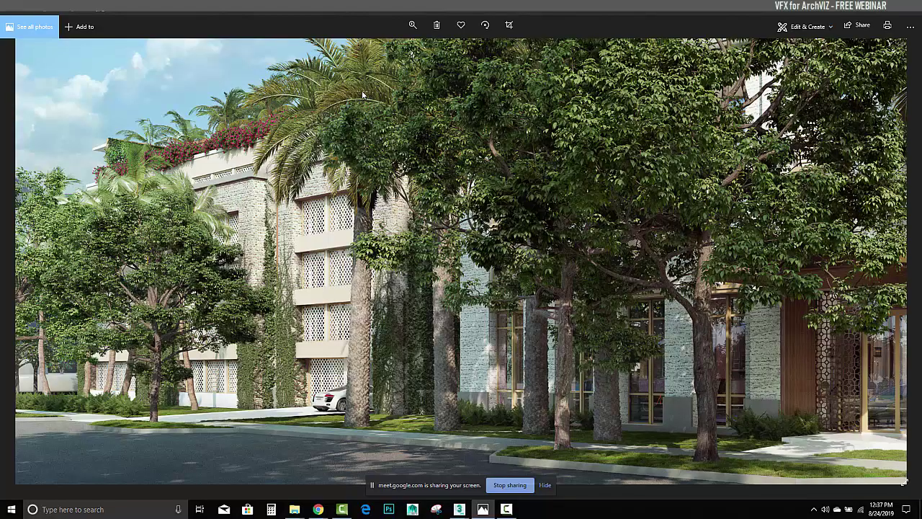
pyautogui.moveTo(520, 152); pyautogui.dragTo(294, 73)
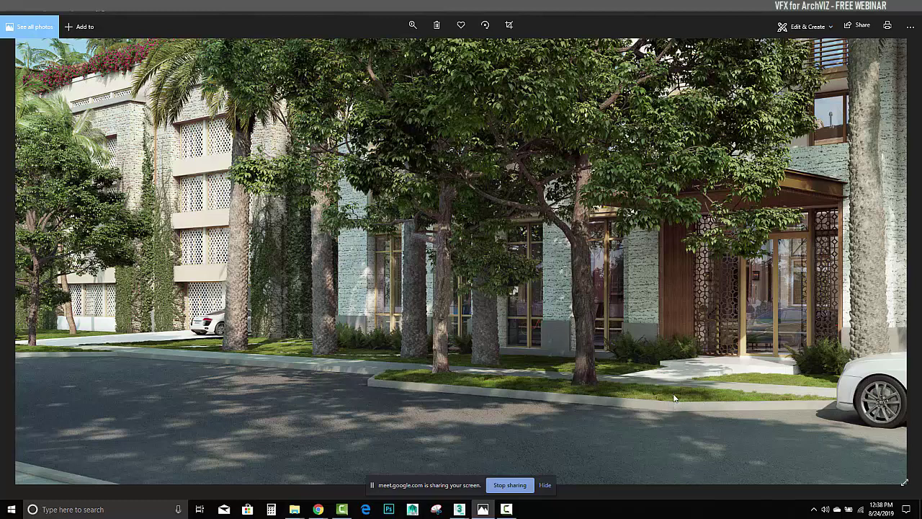
pyautogui.moveTo(761, 383); pyautogui.dragTo(671, 360)
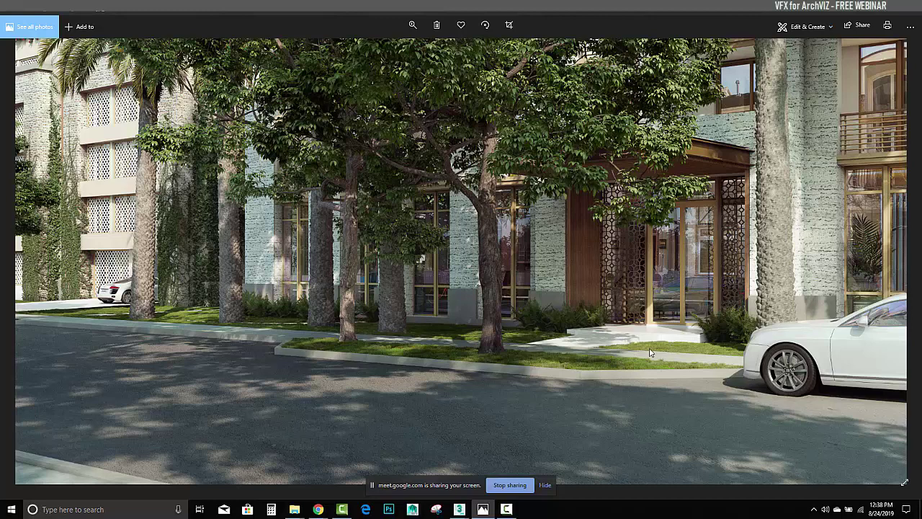
pyautogui.moveTo(340, 315); pyautogui.dragTo(600, 328)
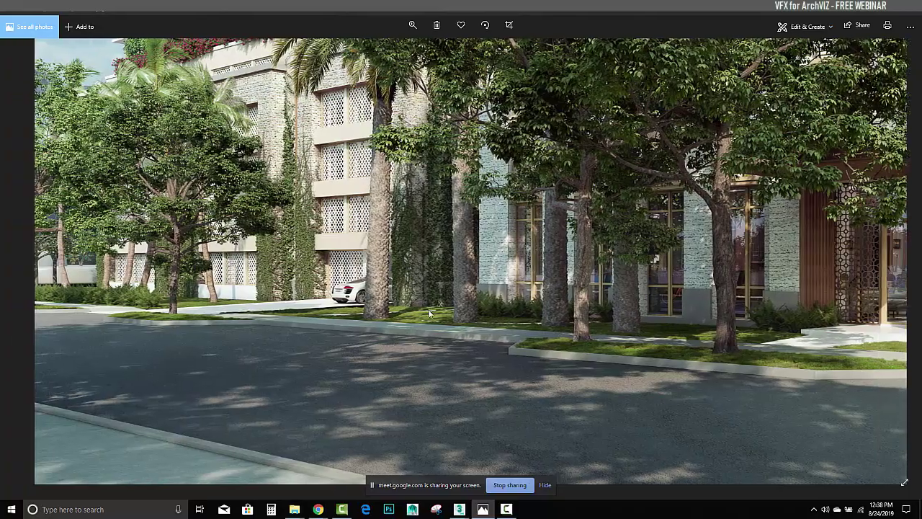
pyautogui.moveTo(429, 310); pyautogui.dragTo(342, 320)
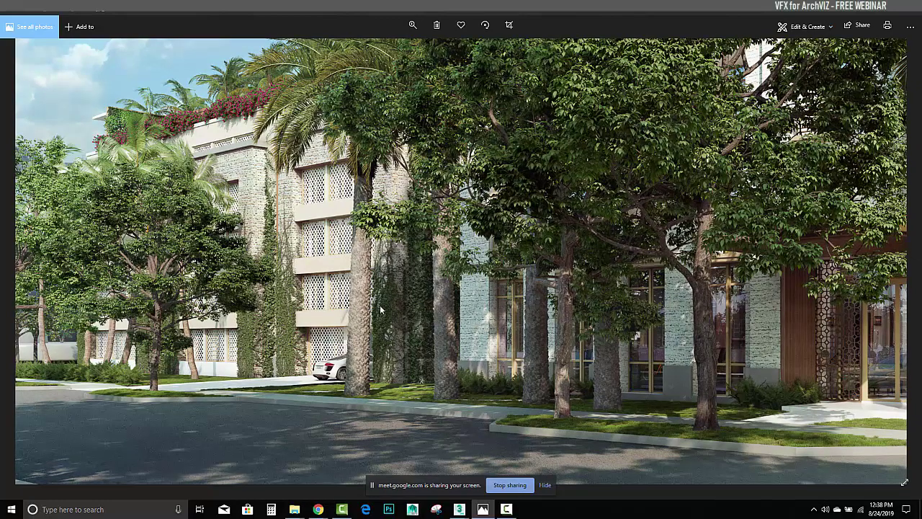
pyautogui.scroll(2, 369, 350)
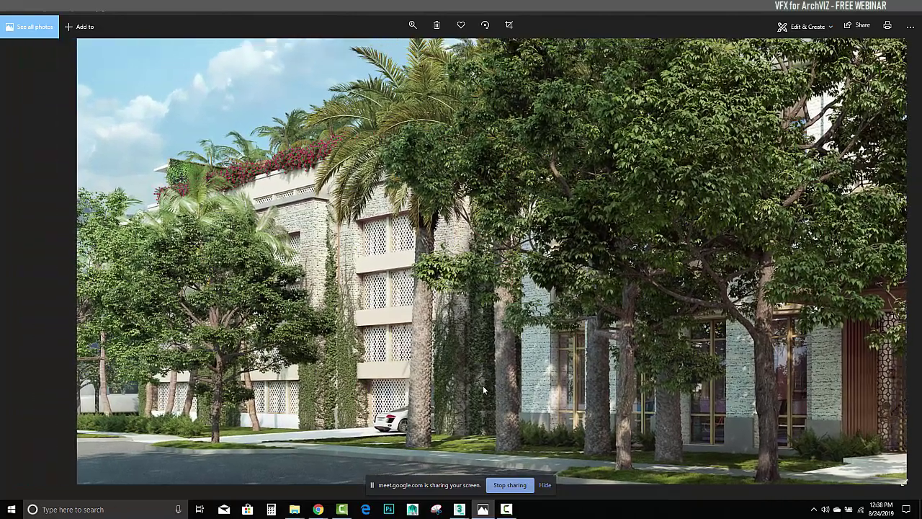
pyautogui.moveTo(484, 384); pyautogui.dragTo(424, 319)
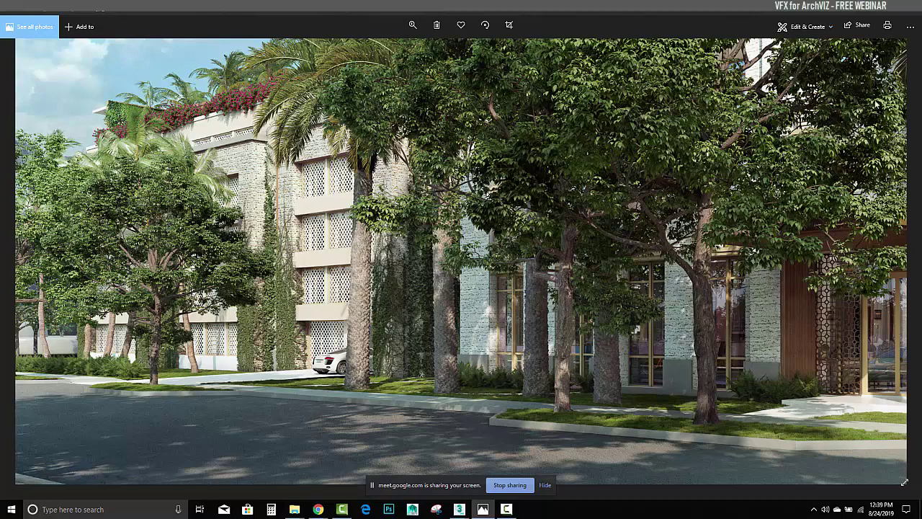
# - Leave the render and admit the waiting participant to the Google Meet call
pyautogui.click(866, 12)
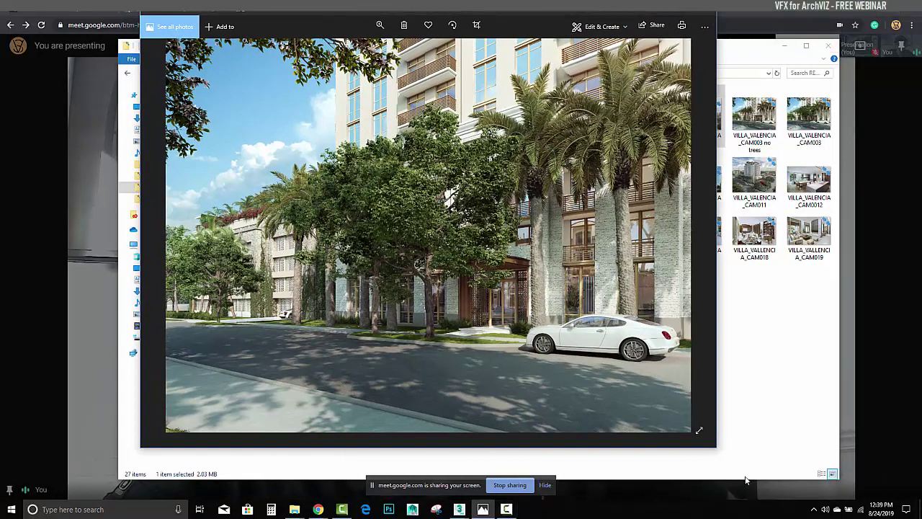
pyautogui.click(706, 493)
pyautogui.click(556, 291)
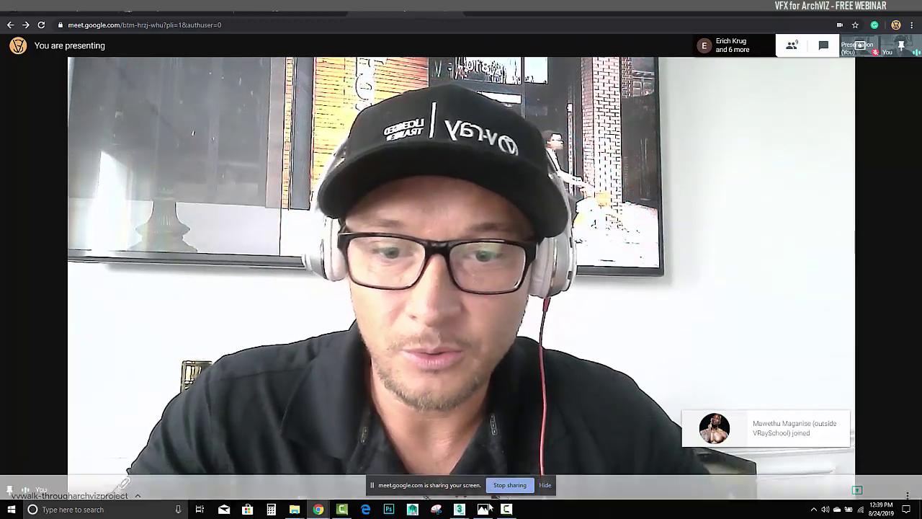
# - Switch to the 3ds Max scene showing the VILLA_VALENCIA_CAM003 street view
pyautogui.click(461, 509)
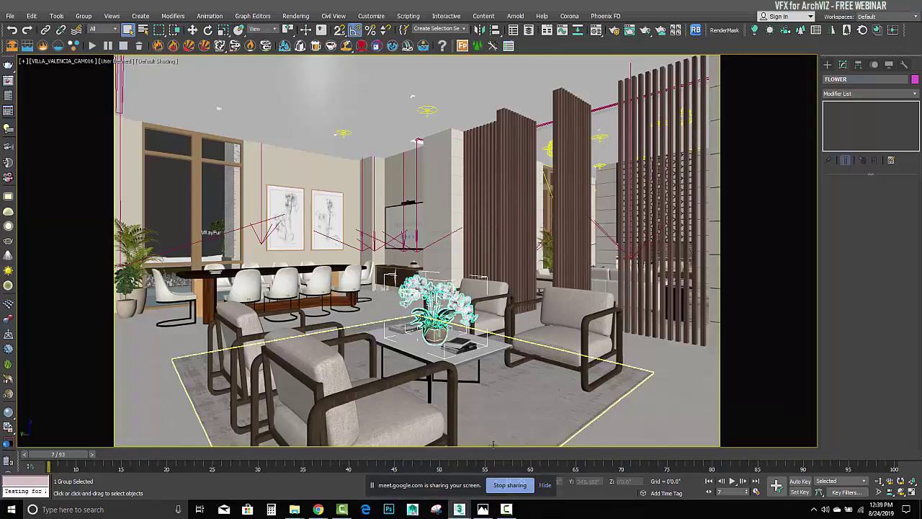
pyautogui.click(441, 472)
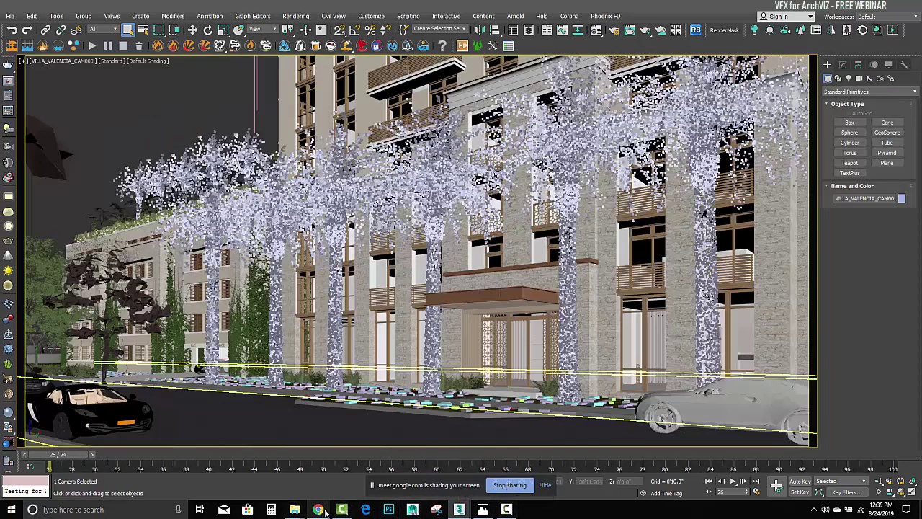
# - Bring the street render back in Photos, enlarge its window and examine the ivy-clad side building and trees in close-up
pyautogui.click(494, 514)
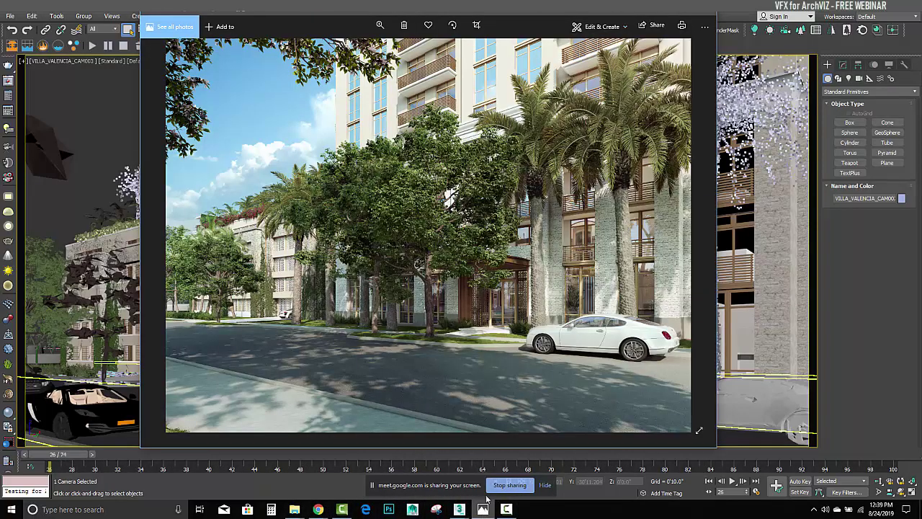
pyautogui.click(685, 14)
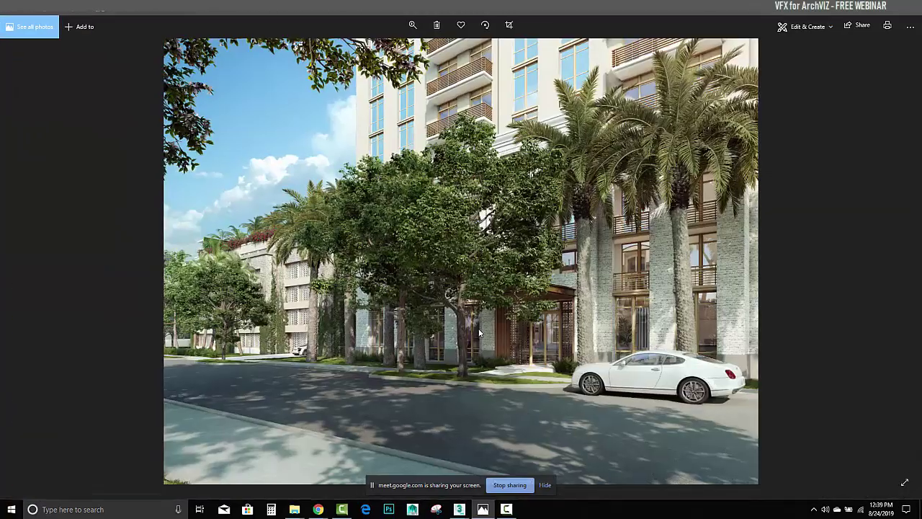
pyautogui.doubleClick(292, 309)
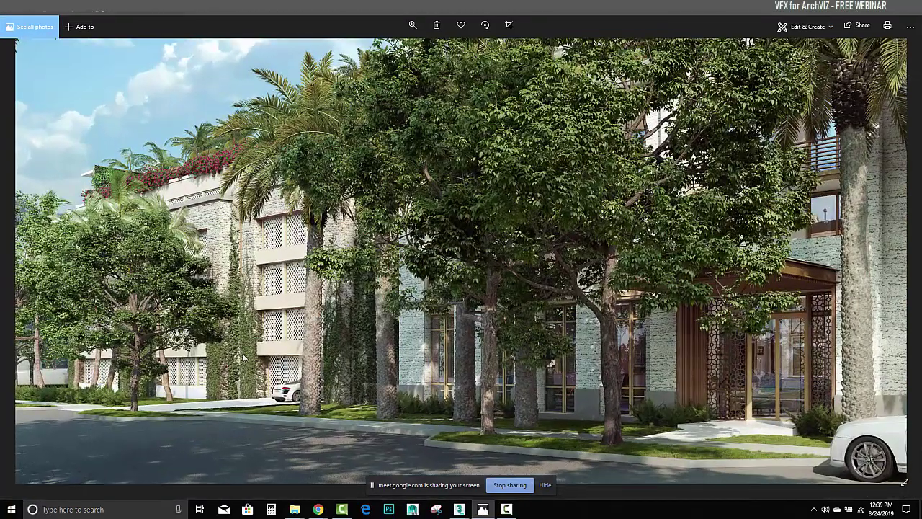
pyautogui.moveTo(243, 357); pyautogui.dragTo(244, 330)
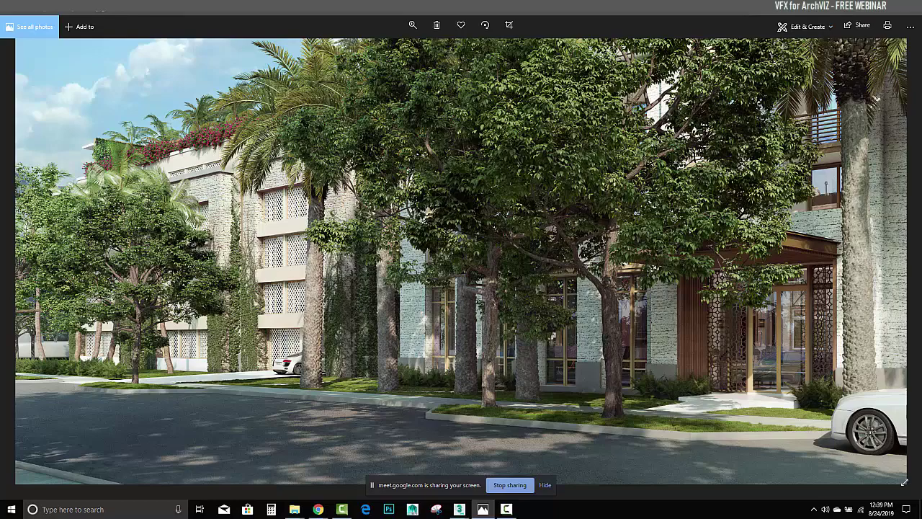
# - Switch to the Google Meet call and admit the next person asking to join
pyautogui.click(869, 12)
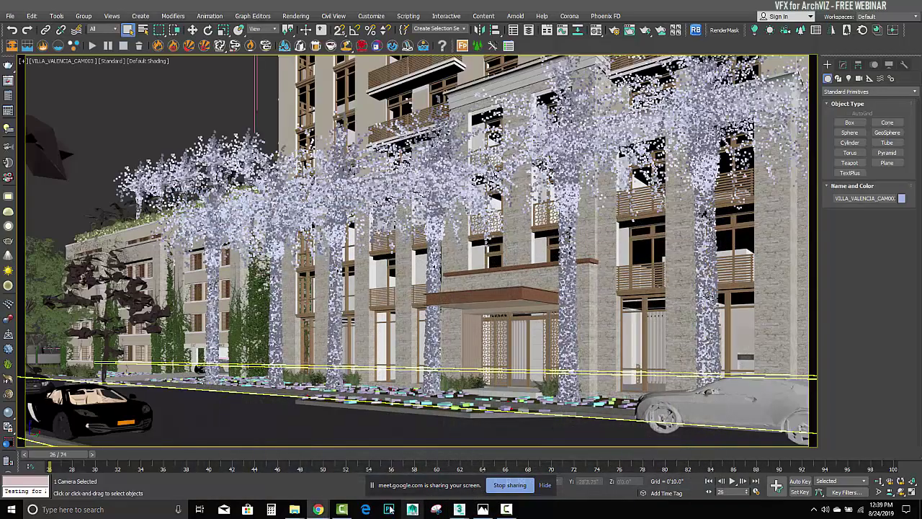
pyautogui.moveTo(317, 509)
pyautogui.click(285, 436)
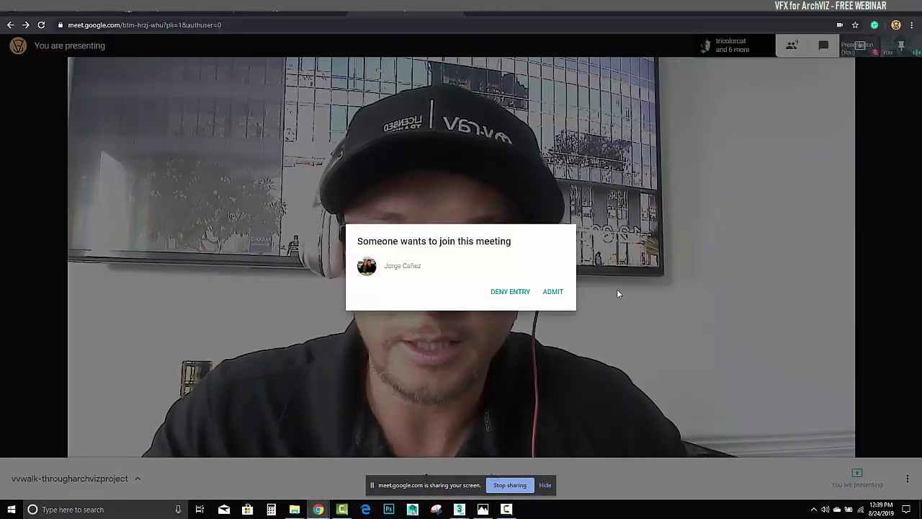
pyautogui.click(552, 291)
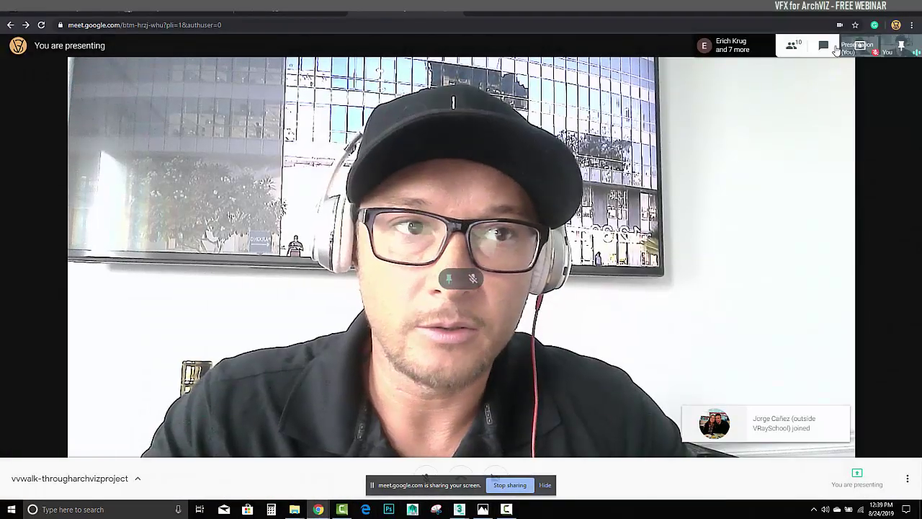
# - Switch back to the street render in Photos and examine the ivy-clad side building and street trees in close-up
pyautogui.moveTo(318, 509)
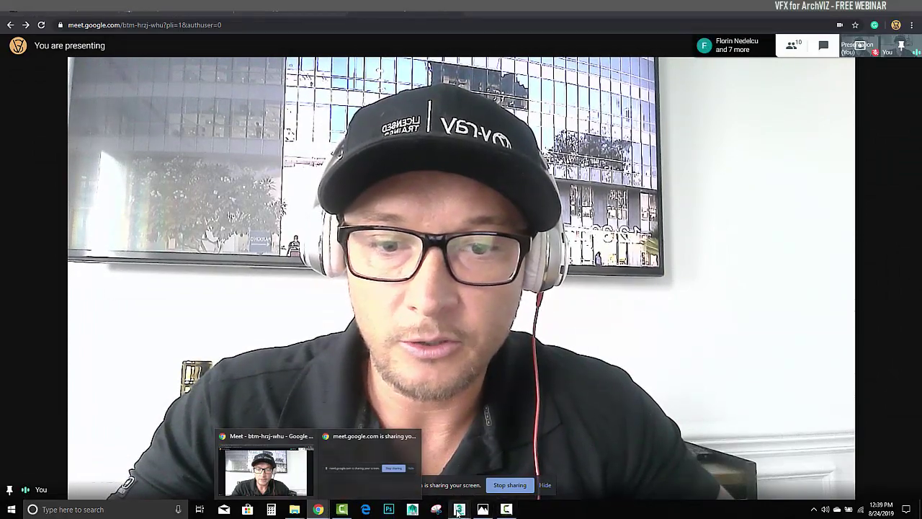
pyautogui.click(483, 509)
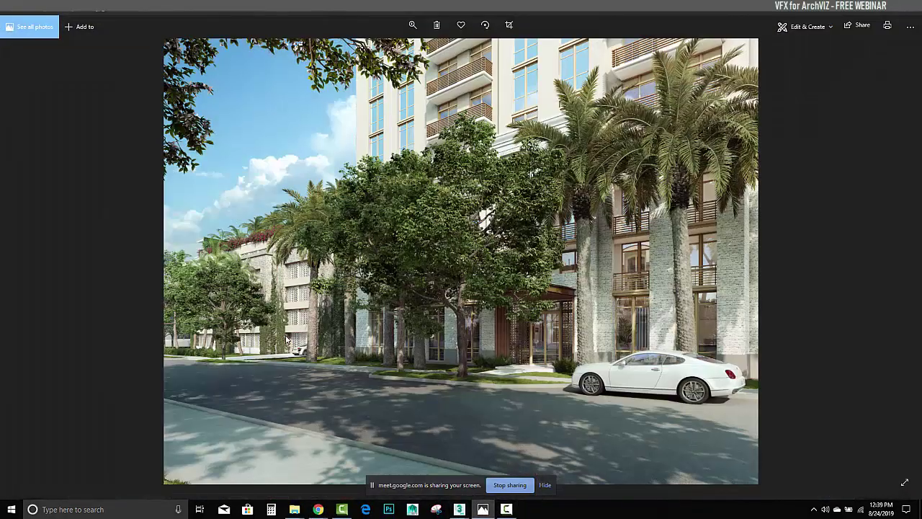
pyautogui.rightClick(286, 340)
pyautogui.click(271, 358)
pyautogui.click(413, 25)
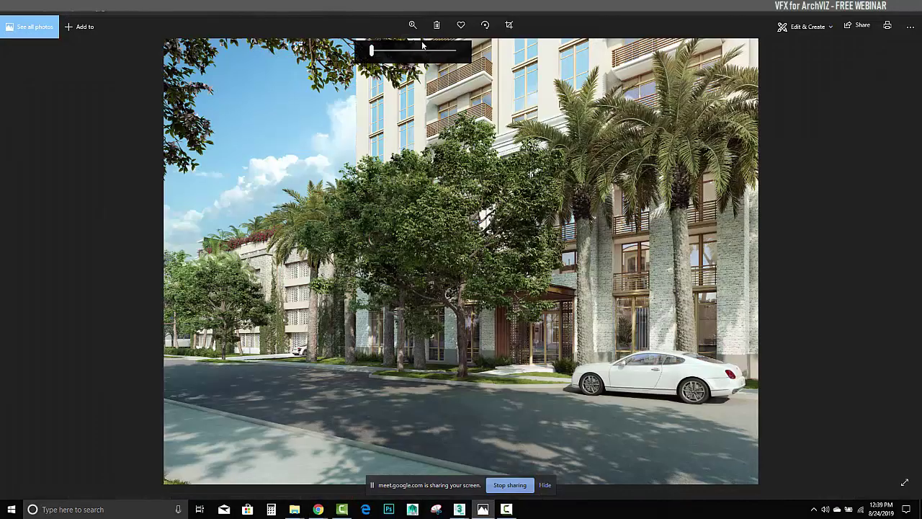
pyautogui.moveTo(373, 51); pyautogui.dragTo(385, 52)
pyautogui.moveTo(160, 286); pyautogui.dragTo(562, 152)
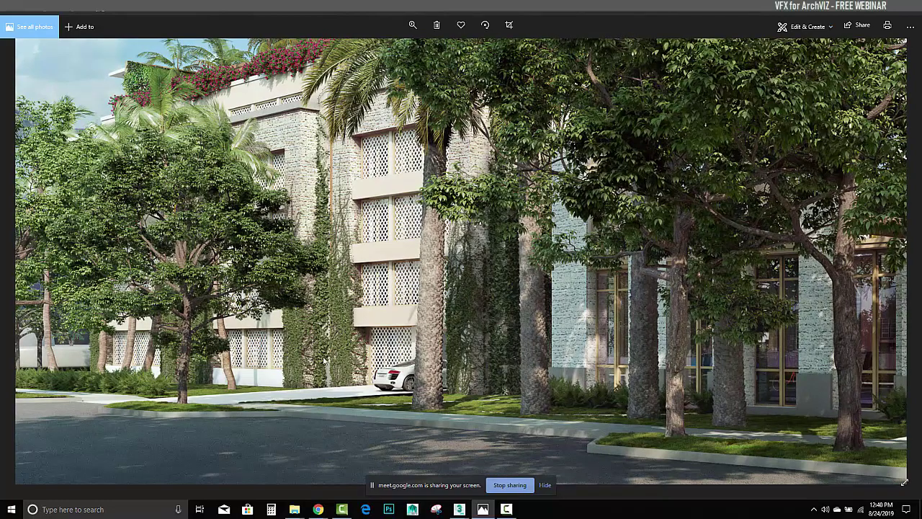
pyautogui.moveTo(241, 353); pyautogui.dragTo(353, 356)
pyautogui.moveTo(108, 400); pyautogui.dragTo(183, 404)
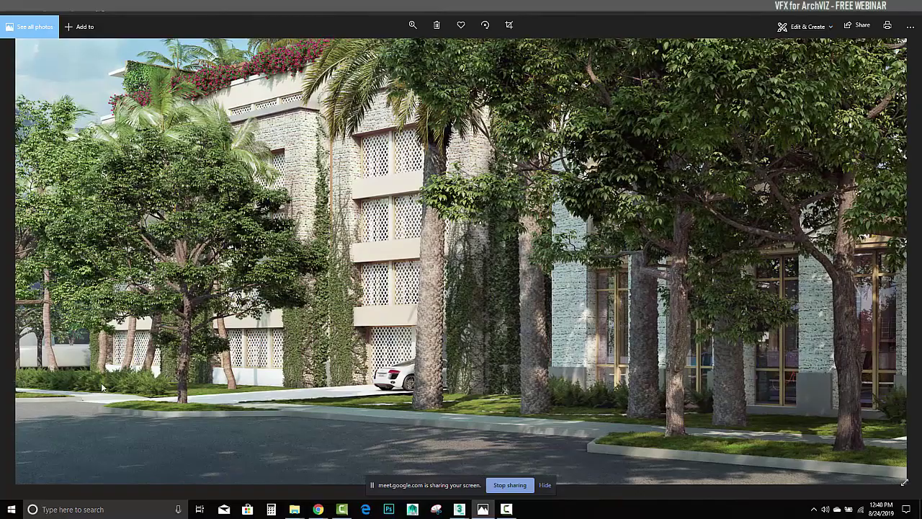
pyautogui.moveTo(474, 329); pyautogui.dragTo(576, 340)
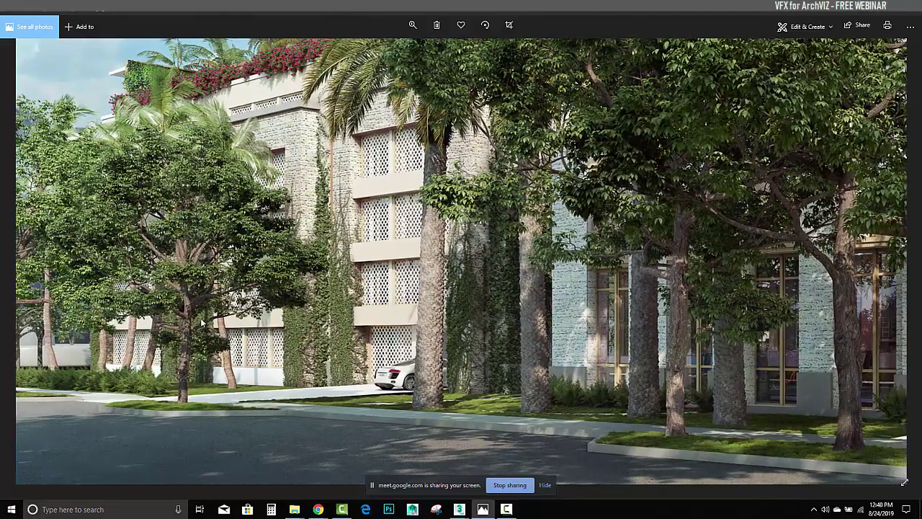
# - Examine the large leafy tree and the entrance canopy behind it in the enlarged street render
pyautogui.scroll(3, 315, 322)
pyautogui.moveTo(317, 322); pyautogui.dragTo(292, 330)
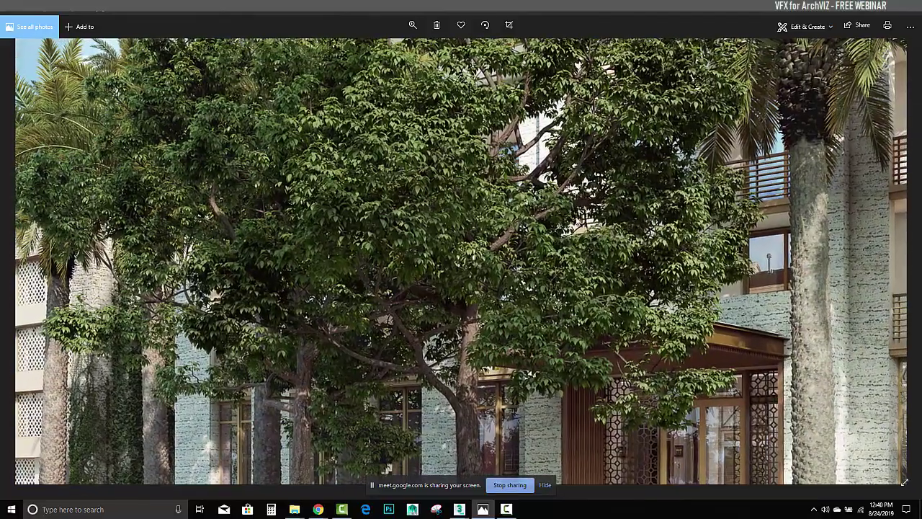
pyautogui.moveTo(527, 80); pyautogui.dragTo(491, 154)
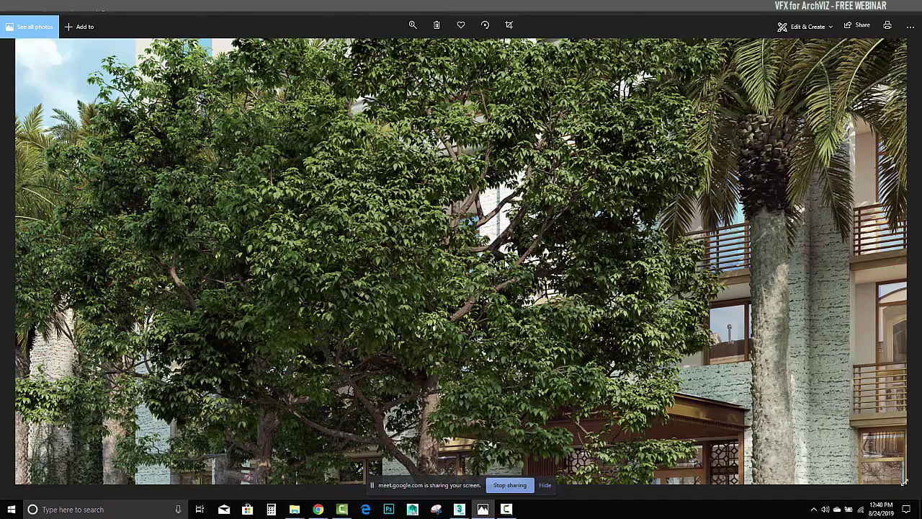
pyautogui.moveTo(447, 195); pyautogui.dragTo(451, 122)
pyautogui.click(413, 25)
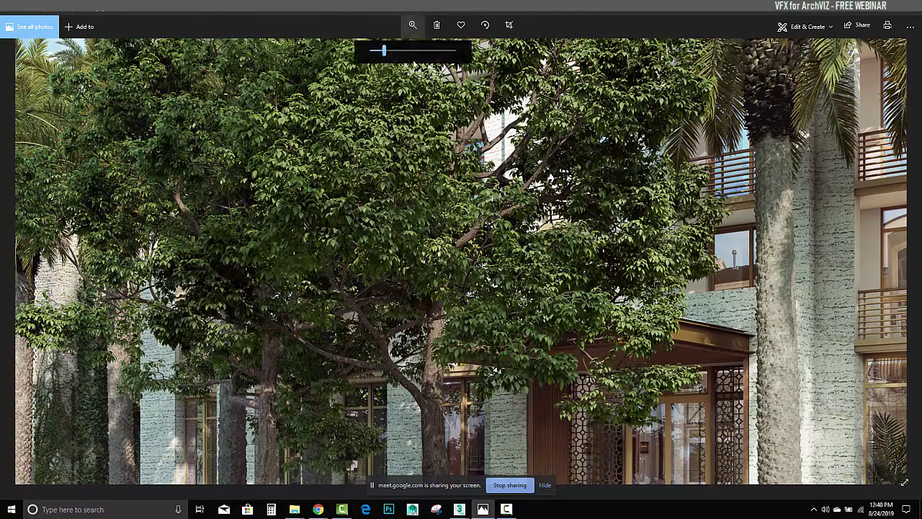
pyautogui.moveTo(384, 51); pyautogui.dragTo(381, 50)
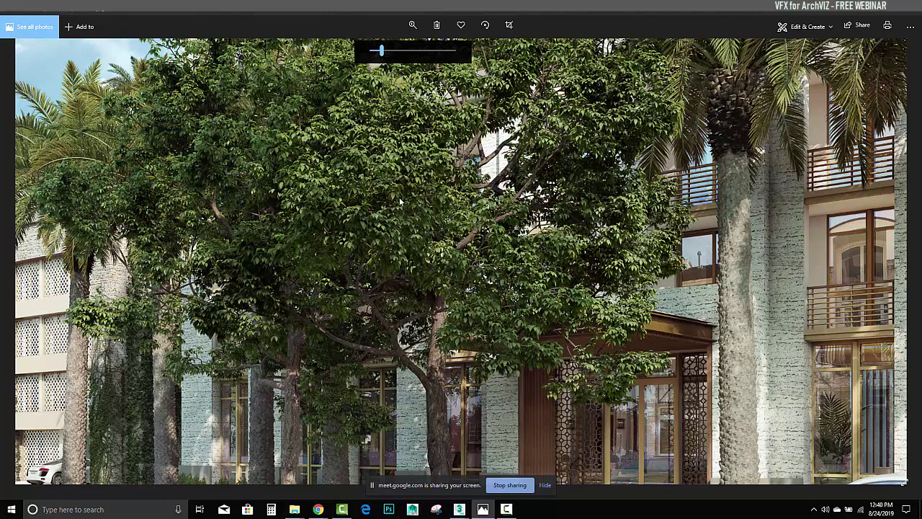
pyautogui.scroll(-1, 475, 166)
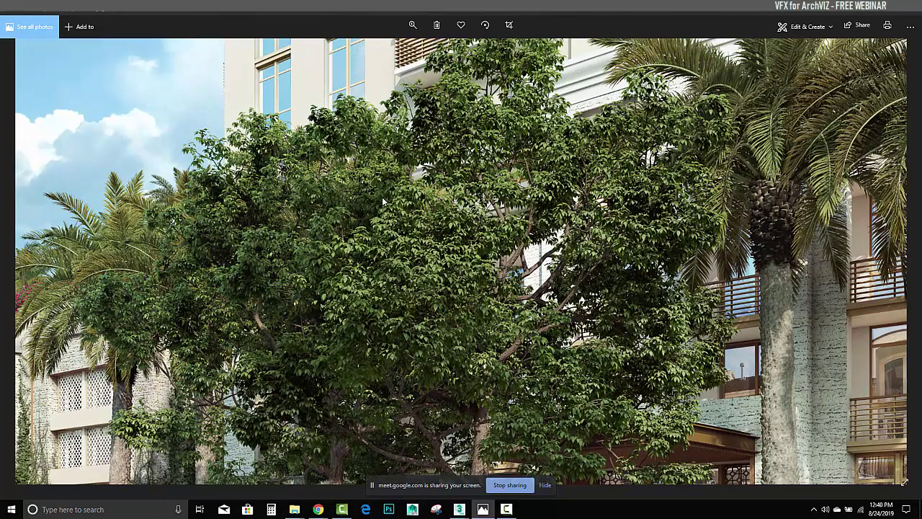
# - Inspect the side building's rooftop flowers, palms and climbing ivy, and return to the full street render
pyautogui.moveTo(351, 250); pyautogui.dragTo(641, 217)
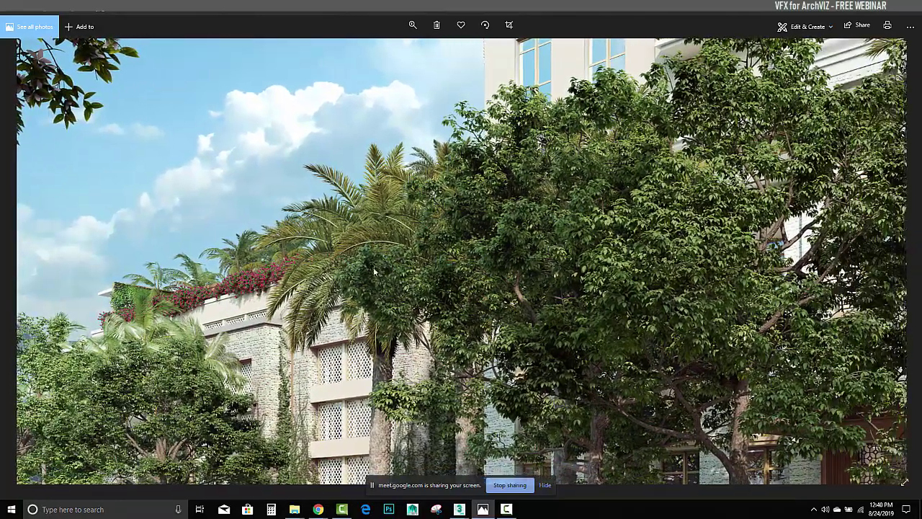
pyautogui.moveTo(173, 434); pyautogui.dragTo(205, 308)
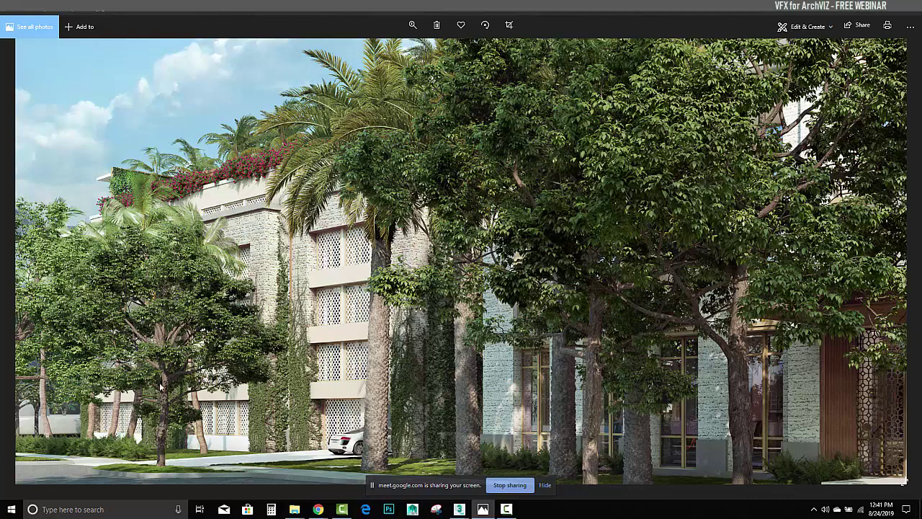
pyautogui.moveTo(401, 246)
pyautogui.mouseDown()
pyautogui.moveTo(384, 222)
pyautogui.moveTo(416, 256)
pyautogui.mouseUp()
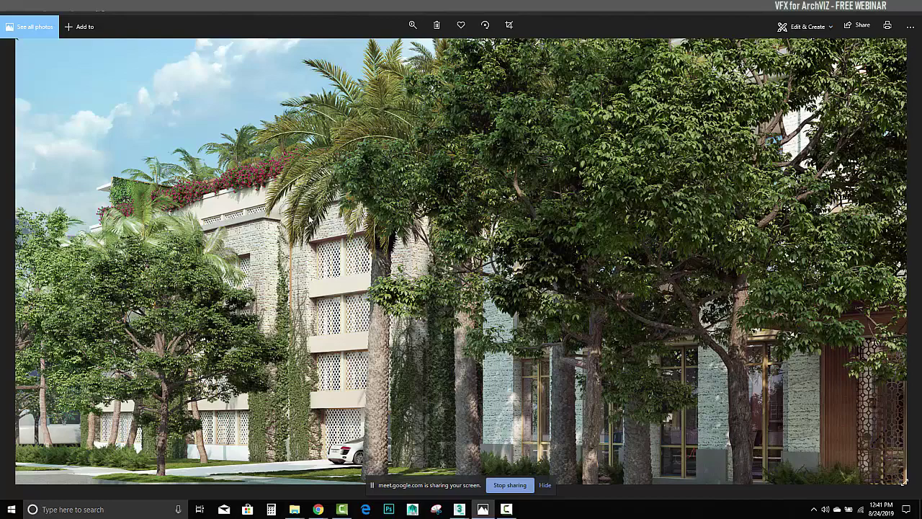
pyautogui.moveTo(307, 209); pyautogui.dragTo(336, 241)
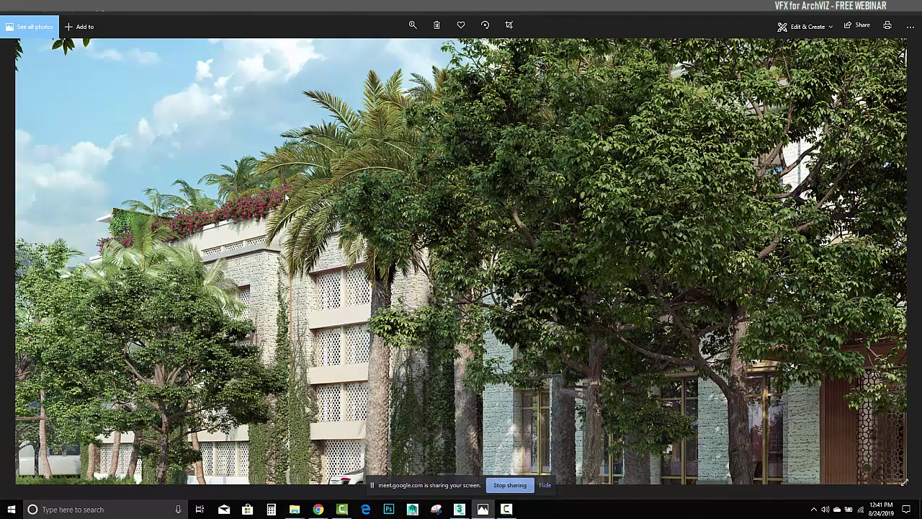
pyautogui.scroll(4, 123, 221)
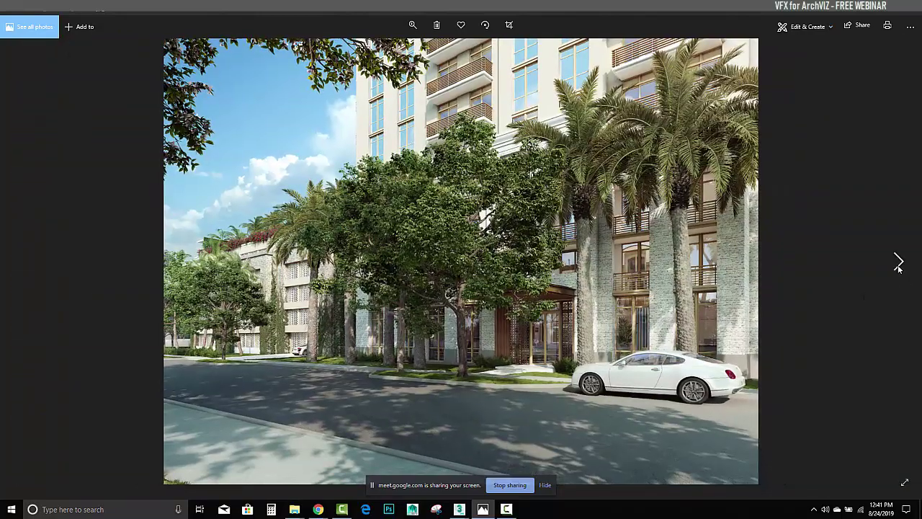
# - Browse past the corner tower render to the pool deck and examine its fountain, waterfall and overflowing edge in close-up
pyautogui.click(898, 262)
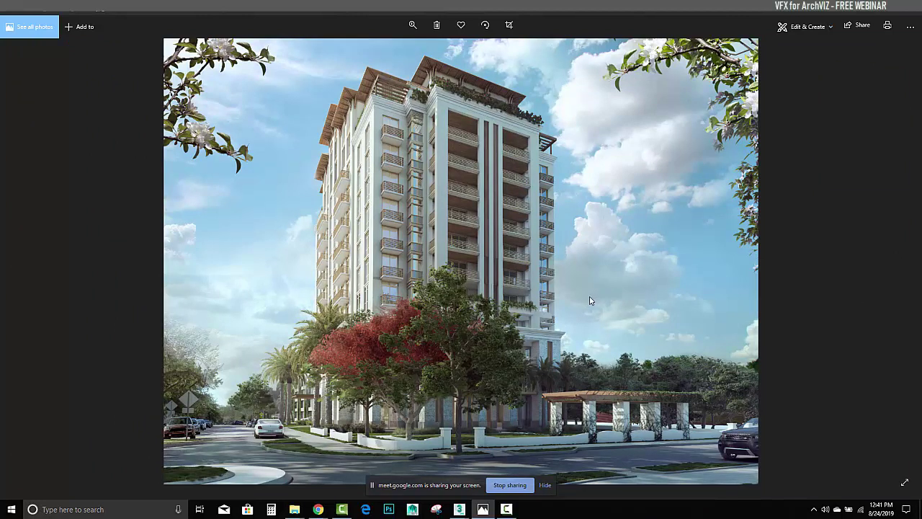
pyautogui.click(899, 262)
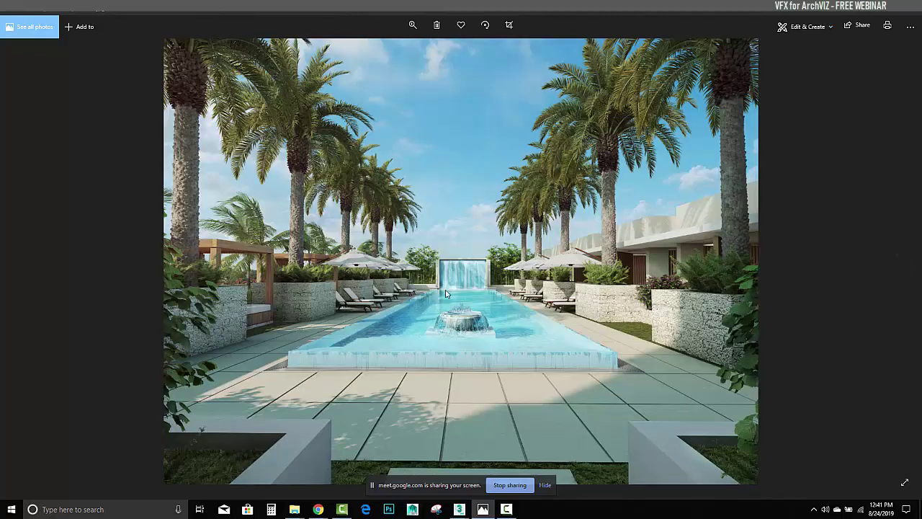
pyautogui.scroll(3, 469, 289)
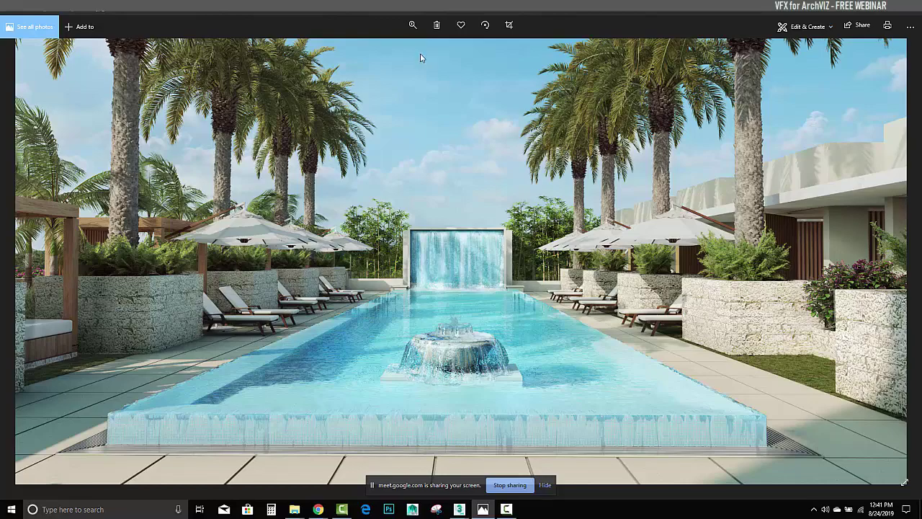
pyautogui.click(413, 26)
pyautogui.moveTo(379, 50); pyautogui.dragTo(384, 51)
pyautogui.moveTo(482, 462); pyautogui.dragTo(646, 368)
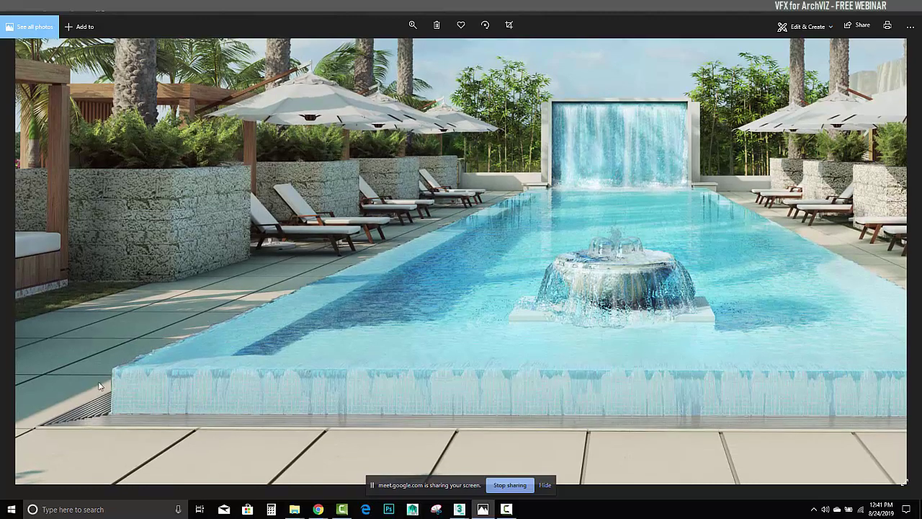
pyautogui.moveTo(651, 345); pyautogui.dragTo(580, 364)
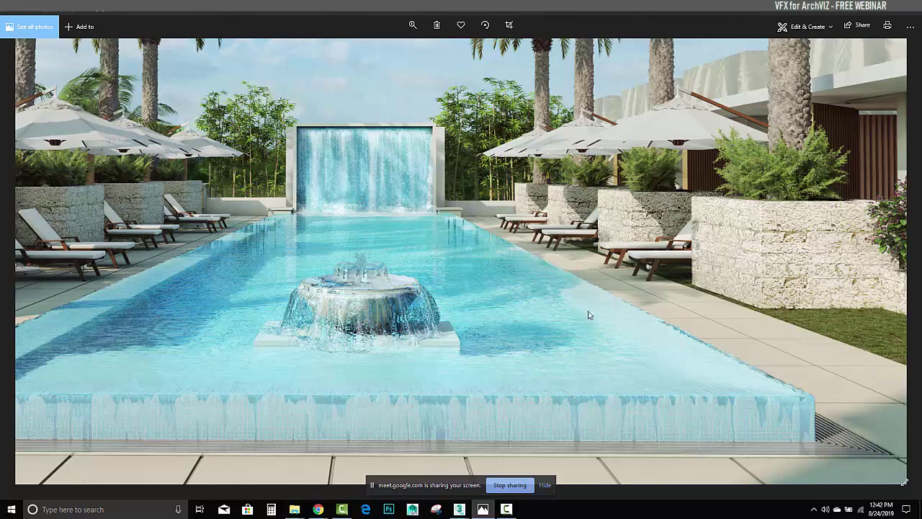
pyautogui.click(411, 26)
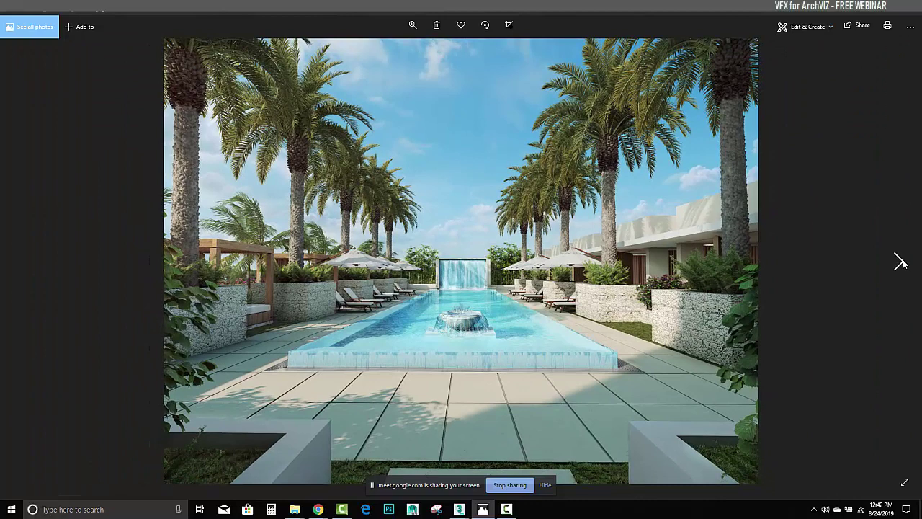
# - Browse past the gym render to the reception lobby and examine its desk, computers, flowers and wood slat wall in close-up
pyautogui.click(901, 262)
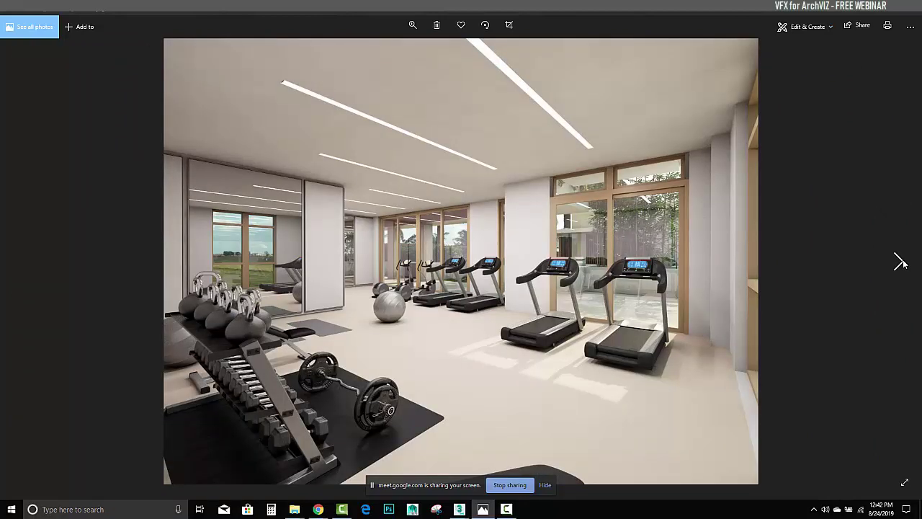
pyautogui.click(900, 262)
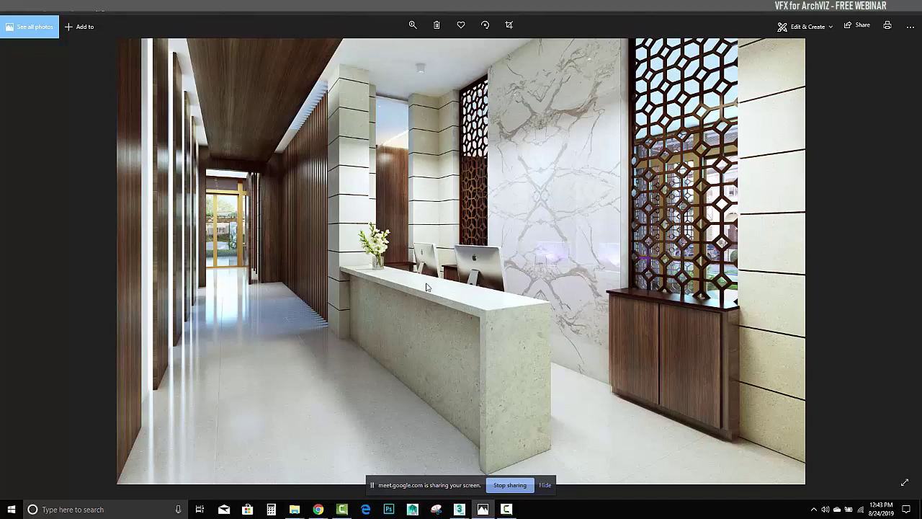
pyautogui.click(413, 25)
pyautogui.moveTo(370, 51); pyautogui.dragTo(397, 53)
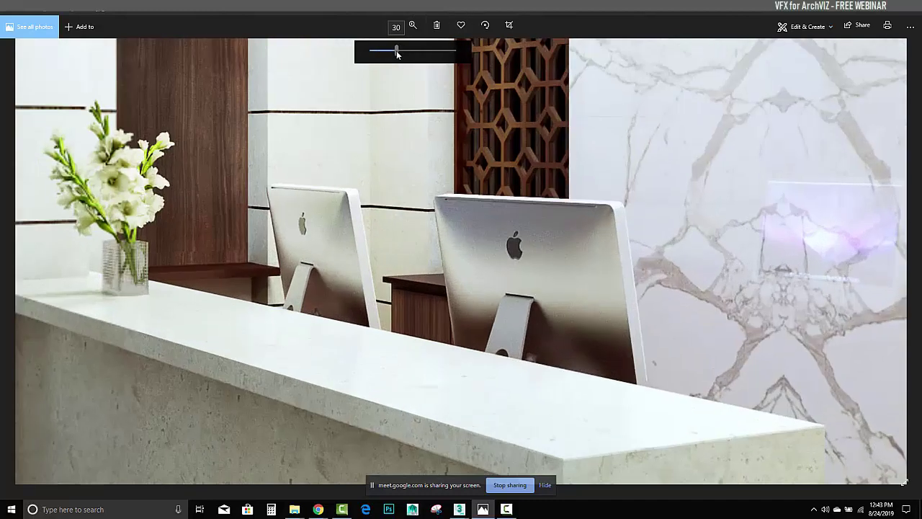
pyautogui.moveTo(531, 174); pyautogui.dragTo(581, 256)
pyautogui.moveTo(298, 290); pyautogui.dragTo(715, 351)
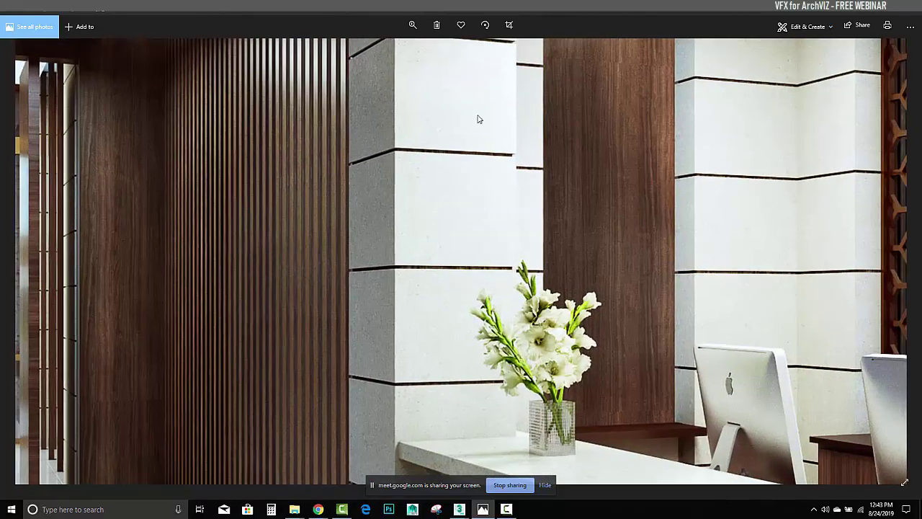
pyautogui.click(413, 26)
pyautogui.moveTo(398, 51); pyautogui.dragTo(370, 53)
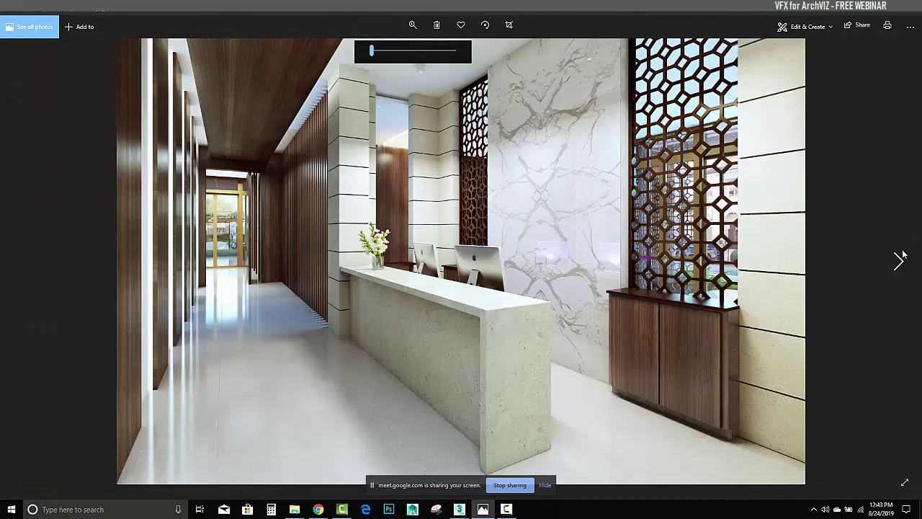
# - Open the lobby lounge render and examine its sofas, coffee table, wooden armchairs and rug in close-up
pyautogui.click(901, 257)
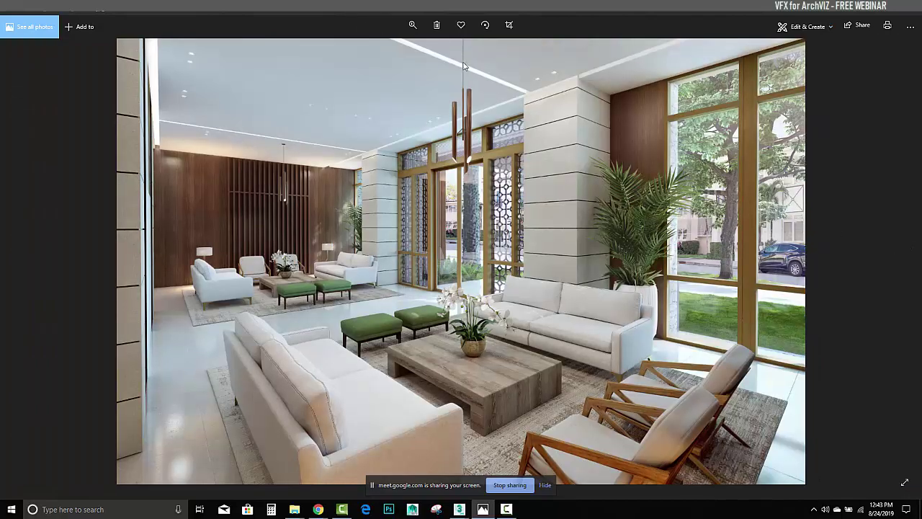
pyautogui.click(412, 25)
pyautogui.moveTo(371, 51); pyautogui.dragTo(382, 54)
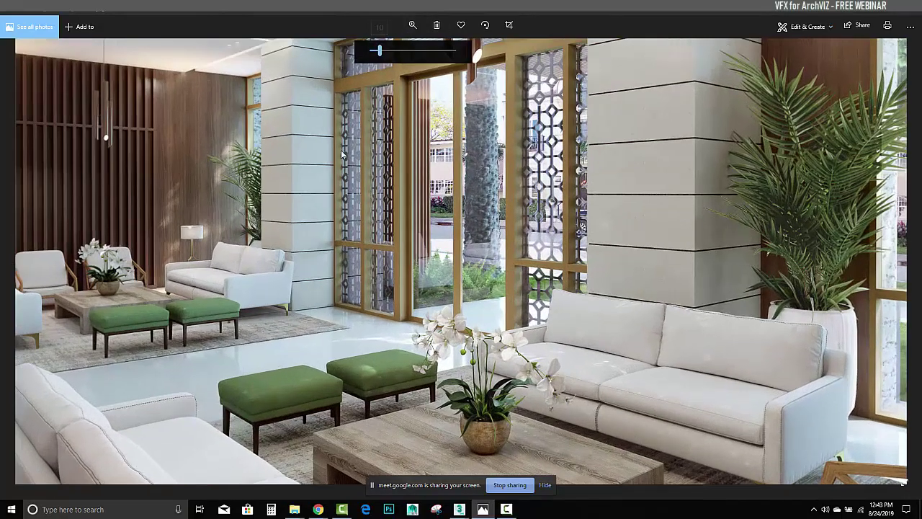
pyautogui.moveTo(340, 148); pyautogui.dragTo(339, 26)
pyautogui.moveTo(794, 232); pyautogui.dragTo(565, 145)
pyautogui.scroll(-5, 562, 93)
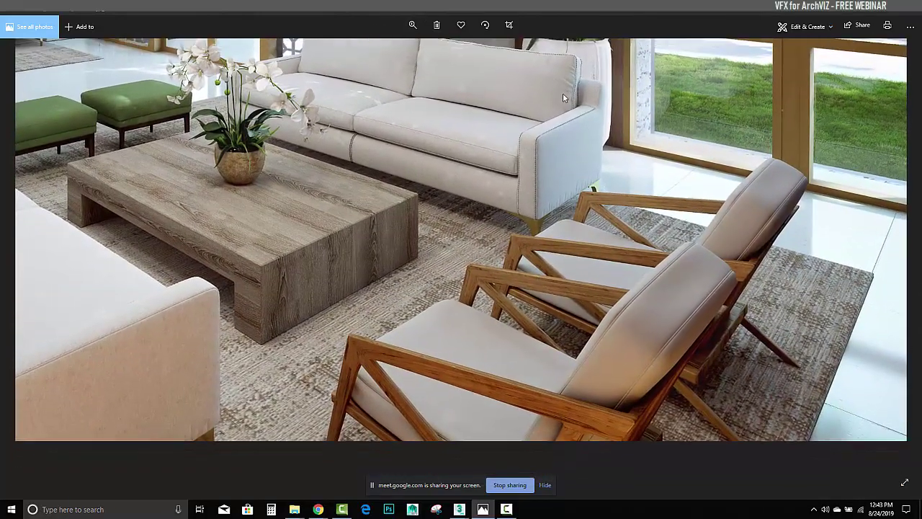
pyautogui.scroll(-4, 716, 97)
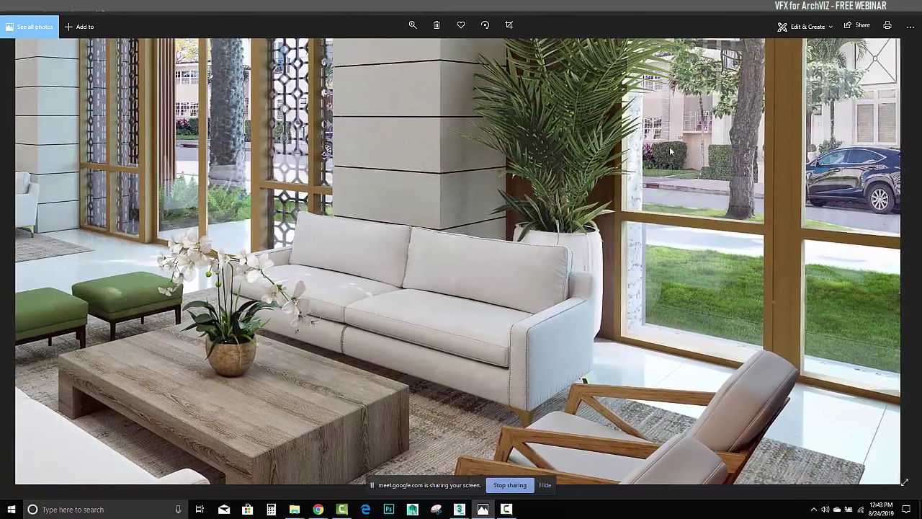
# - Inspect the lounge's windows, entrance screens and rear seating area, and return to the full image
pyautogui.moveTo(670, 151); pyautogui.dragTo(546, 191)
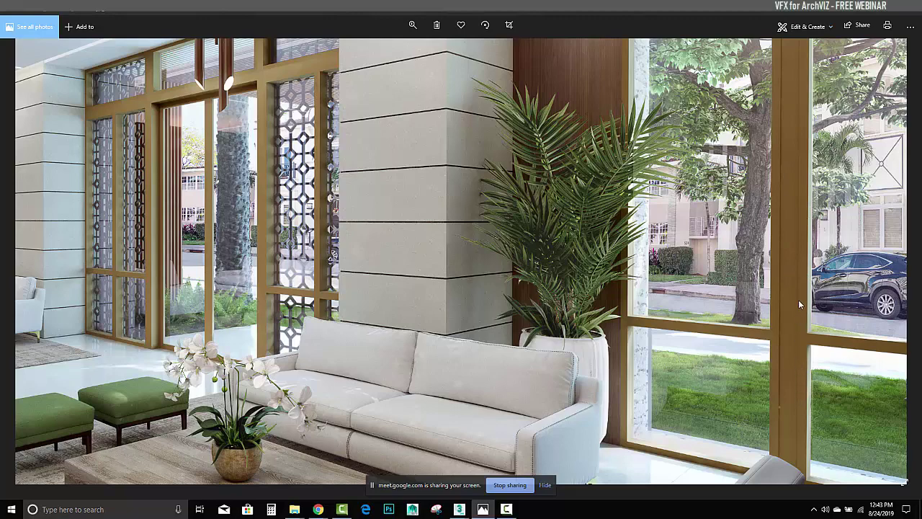
pyautogui.moveTo(404, 241); pyautogui.dragTo(575, 335)
pyautogui.moveTo(381, 335); pyautogui.dragTo(659, 344)
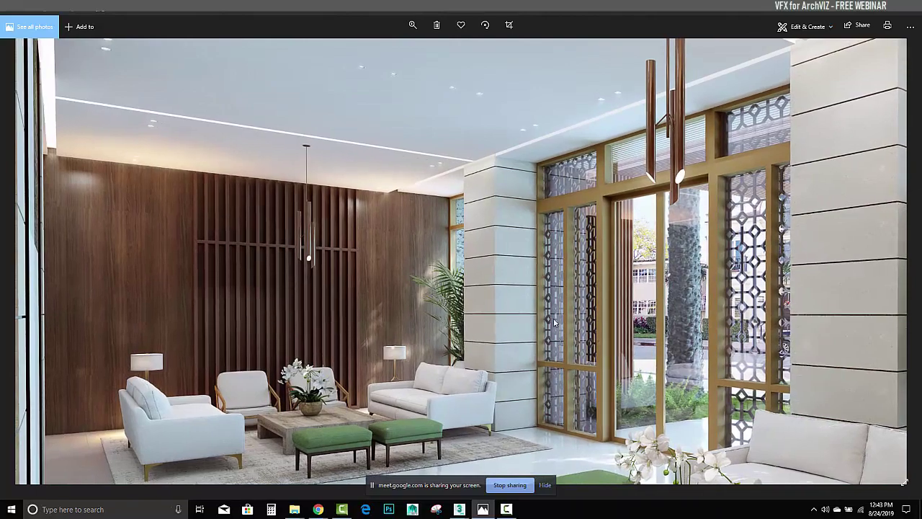
pyautogui.moveTo(561, 385); pyautogui.dragTo(551, 240)
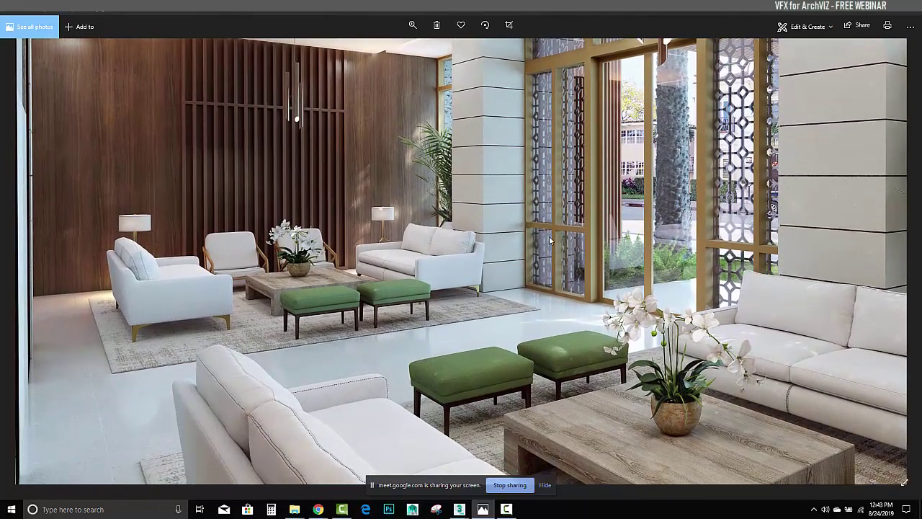
pyautogui.click(413, 24)
pyautogui.moveTo(380, 50); pyautogui.dragTo(371, 50)
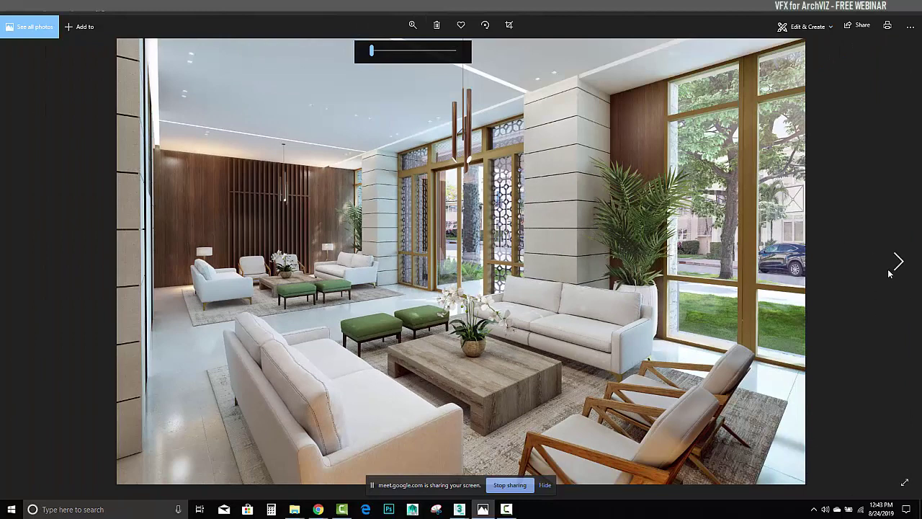
# - Open the living room render, examine its sofa, dining table and kitchen in close-up, and return to the full image
pyautogui.click(897, 263)
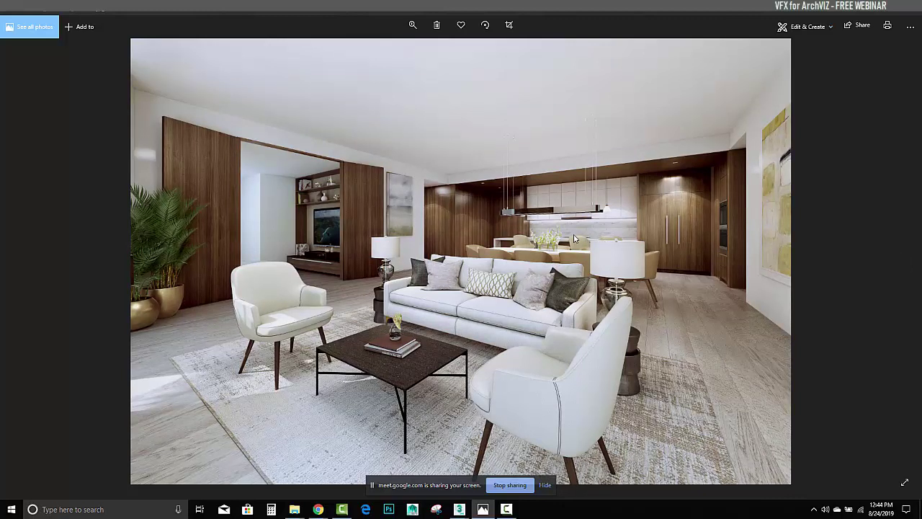
pyautogui.keyDown('ctrl'); pyautogui.scroll(2, 574, 238); pyautogui.keyUp('ctrl')
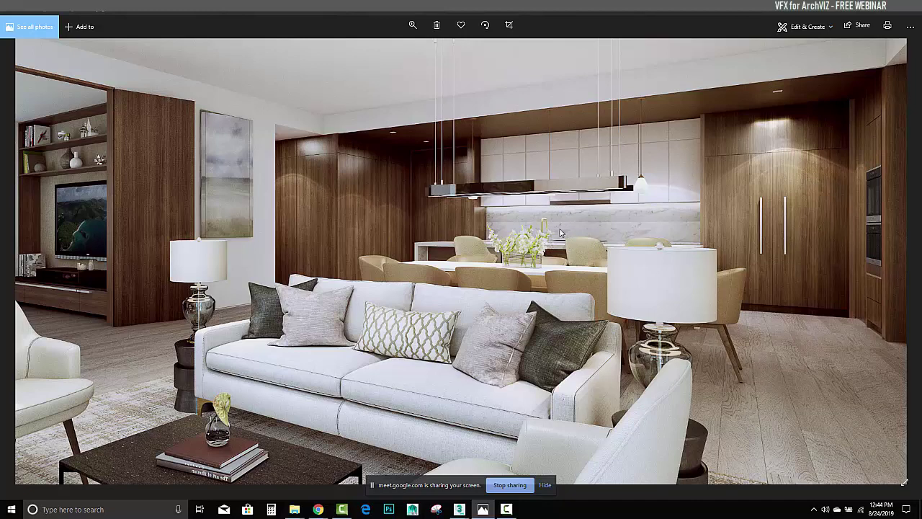
pyautogui.press('Right')
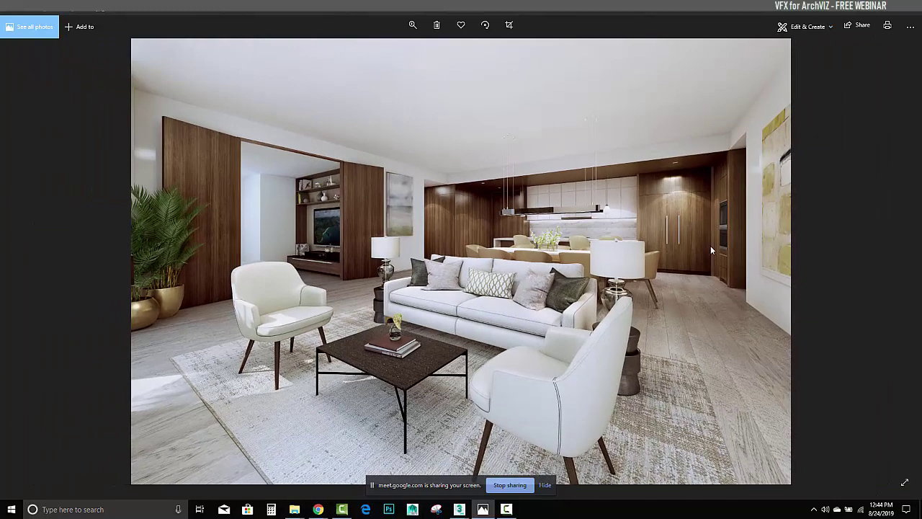
# - Browse past the front facade and aerial tower renders to the kitchen island view and compare its two wood floor versions
pyautogui.click(898, 260)
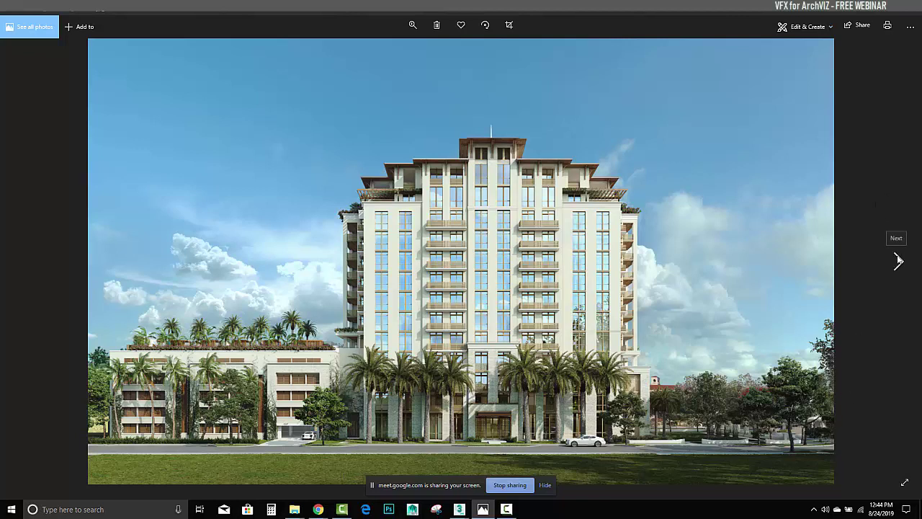
pyautogui.click(898, 261)
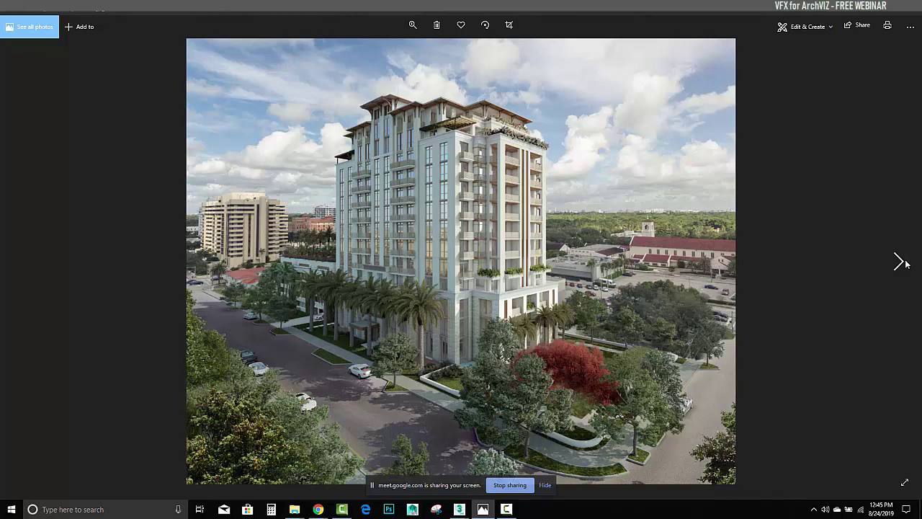
pyautogui.click(899, 261)
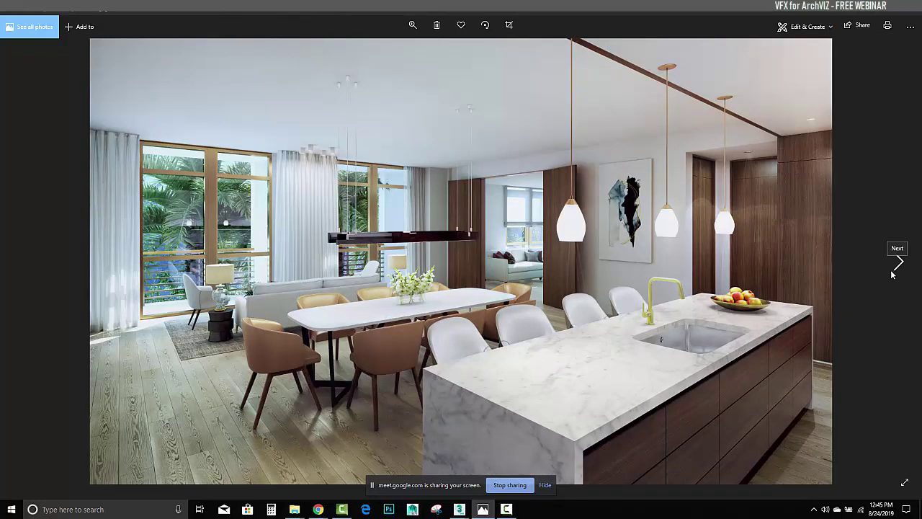
pyautogui.click(899, 267)
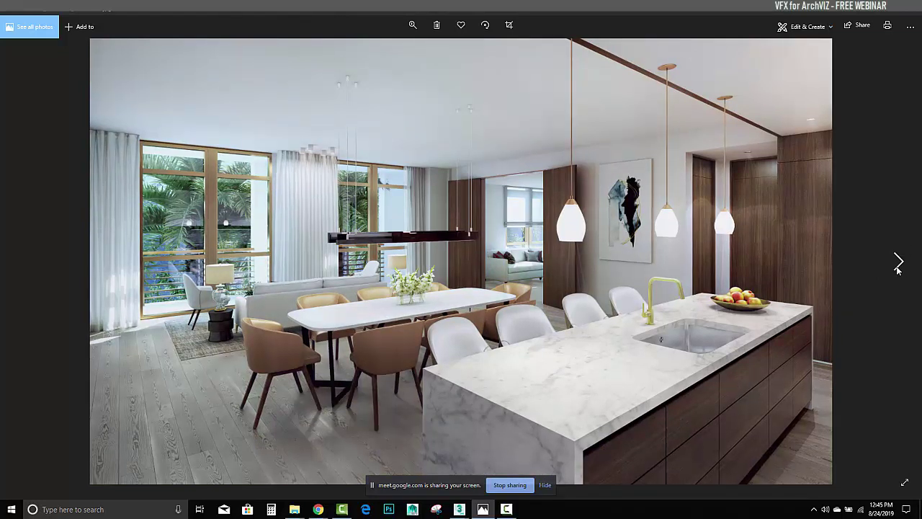
pyautogui.click(24, 263)
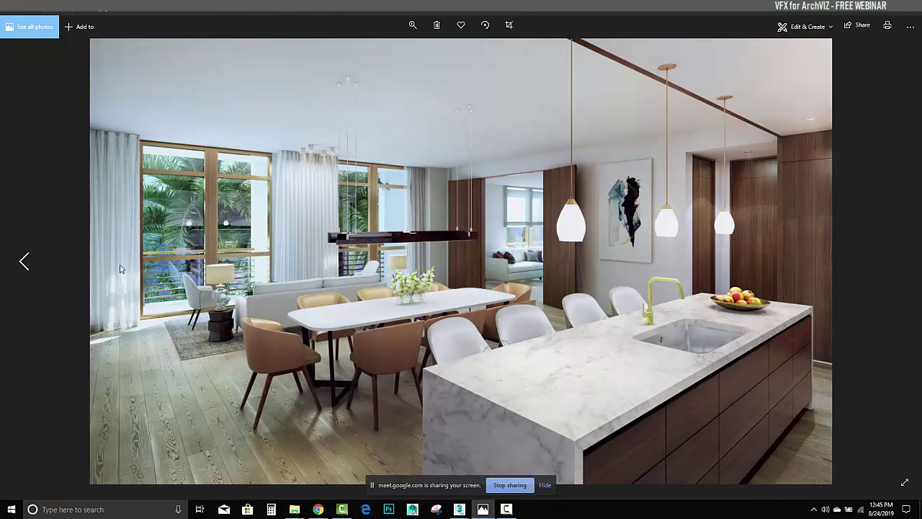
pyautogui.click(899, 264)
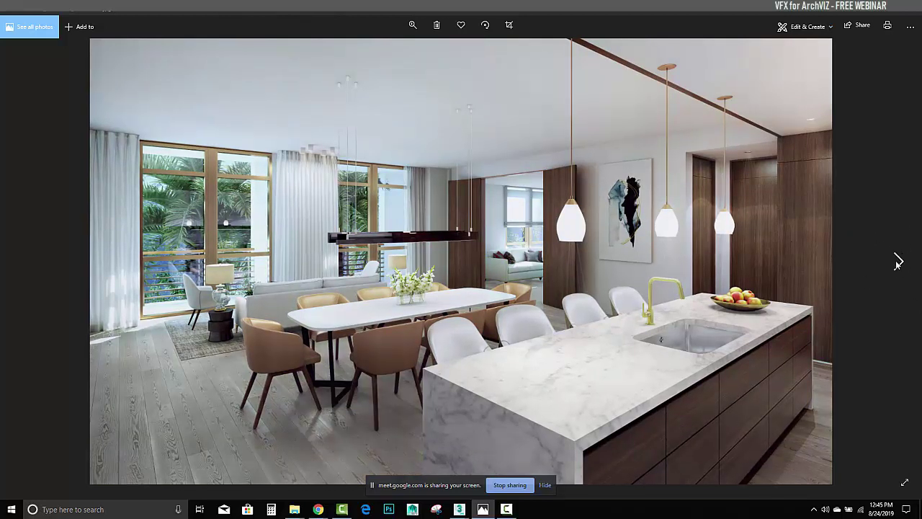
# - Browse past the home theater render to the terrace and examine its dining set, glass doors and bar in close-up
pyautogui.click(897, 264)
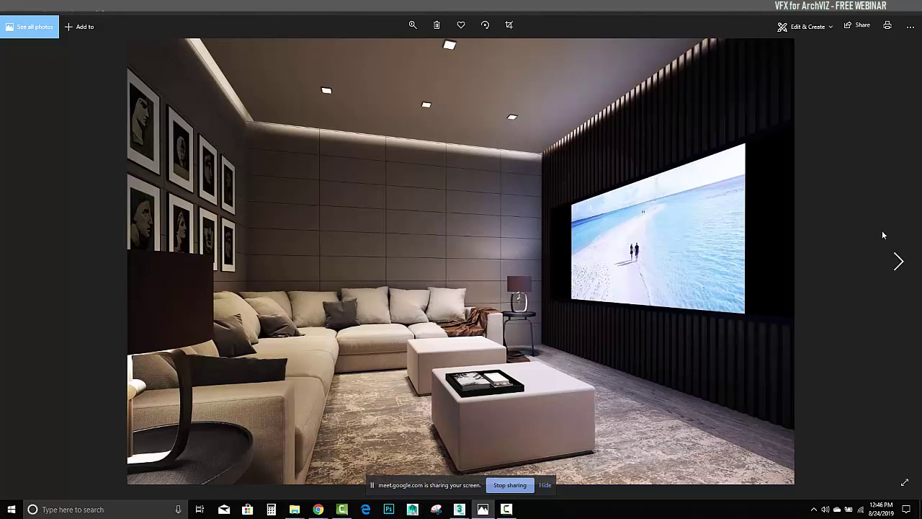
pyautogui.click(898, 261)
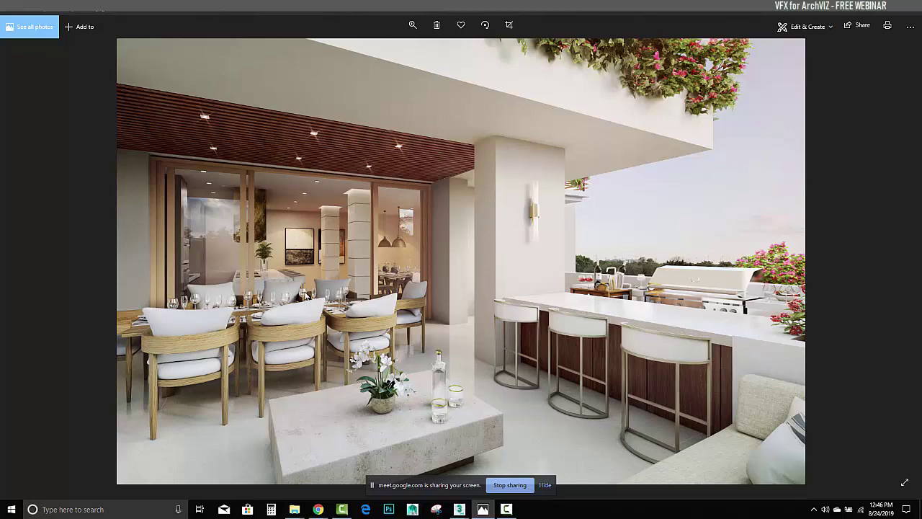
pyautogui.keyDown('ctrl'); pyautogui.scroll(5, 305, 294); pyautogui.keyUp('ctrl')
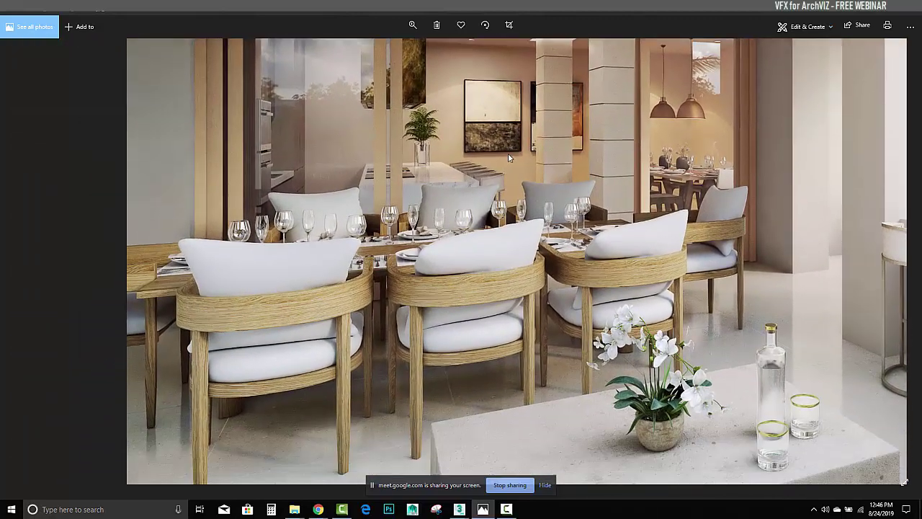
pyautogui.moveTo(508, 157)
pyautogui.mouseDown()
pyautogui.moveTo(482, 156)
pyautogui.moveTo(505, 199)
pyautogui.moveTo(412, 223)
pyautogui.moveTo(410, 214)
pyautogui.moveTo(287, 193)
pyautogui.moveTo(202, 263)
pyautogui.moveTo(608, 244)
pyautogui.mouseUp()
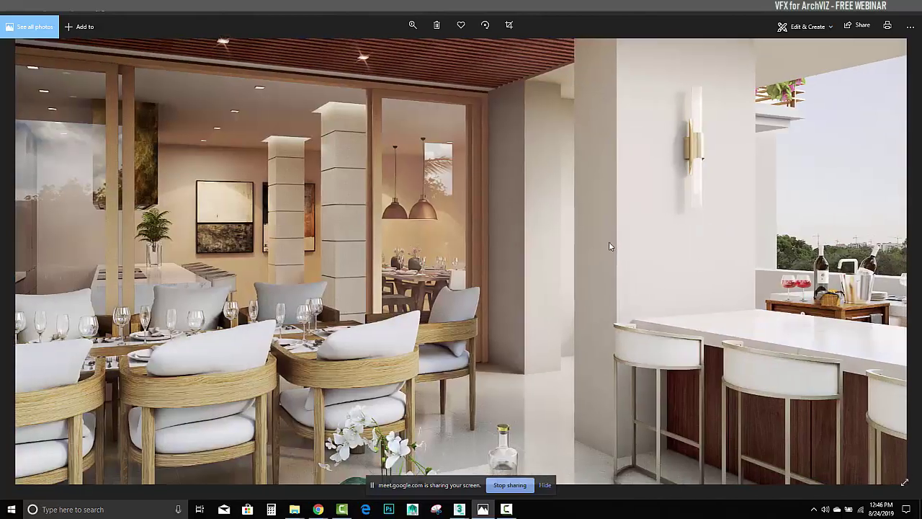
pyautogui.keyDown('ctrl'); pyautogui.scroll(-3, 793, 303); pyautogui.keyUp('ctrl')
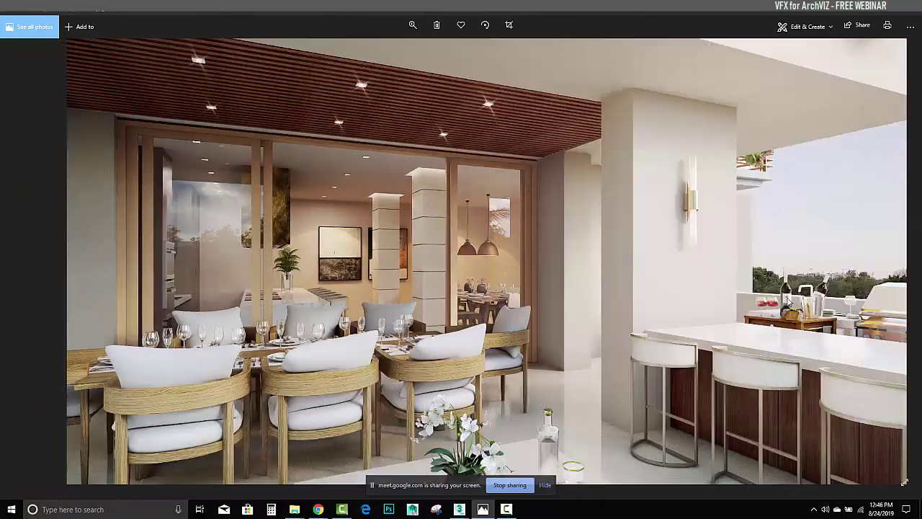
pyautogui.keyDown('ctrl'); pyautogui.scroll(-2, 788, 302); pyautogui.keyUp('ctrl')
# - Browse past the meeting lounge render to the palm-lined pool and examine its water, fountain and loungers in close-up
pyautogui.click(899, 261)
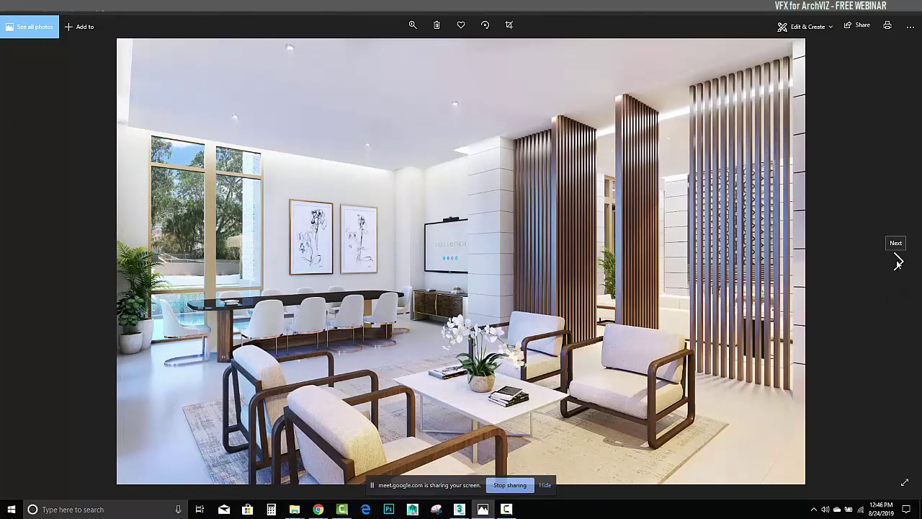
pyautogui.click(898, 261)
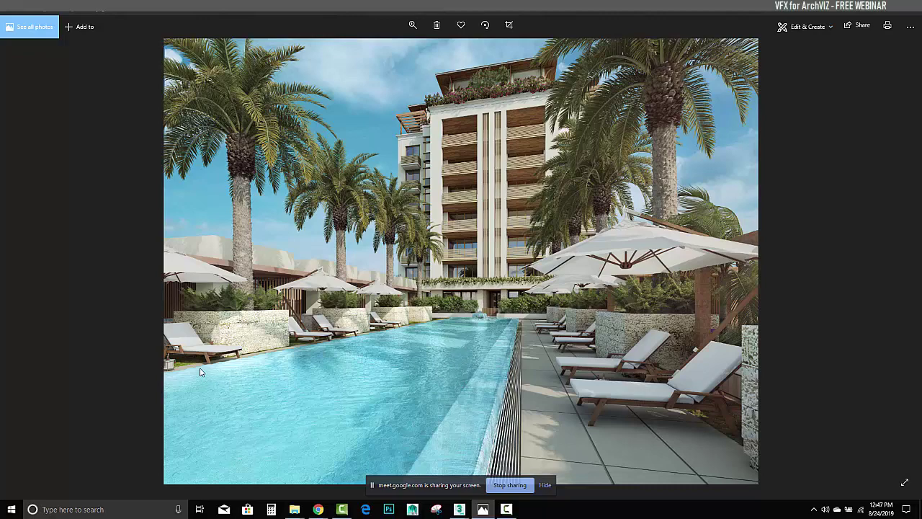
pyautogui.scroll(3, 207, 368)
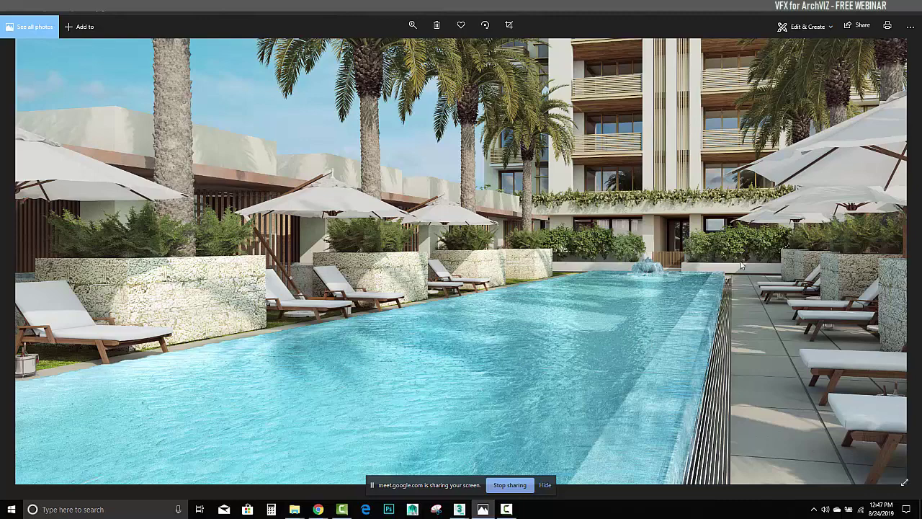
pyautogui.press('Right')
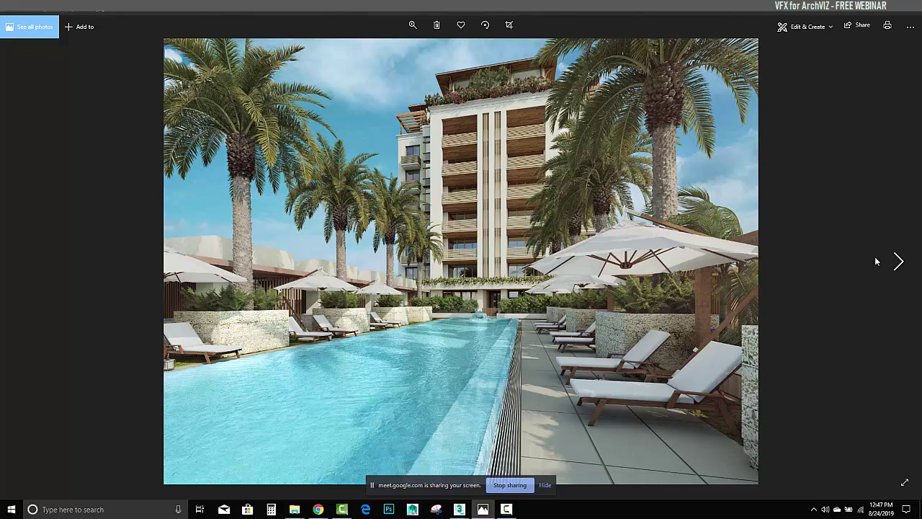
# - Browse through the indoor garden, covered terrace and breakfast lounge renders to the fireplace lounge
pyautogui.click(907, 262)
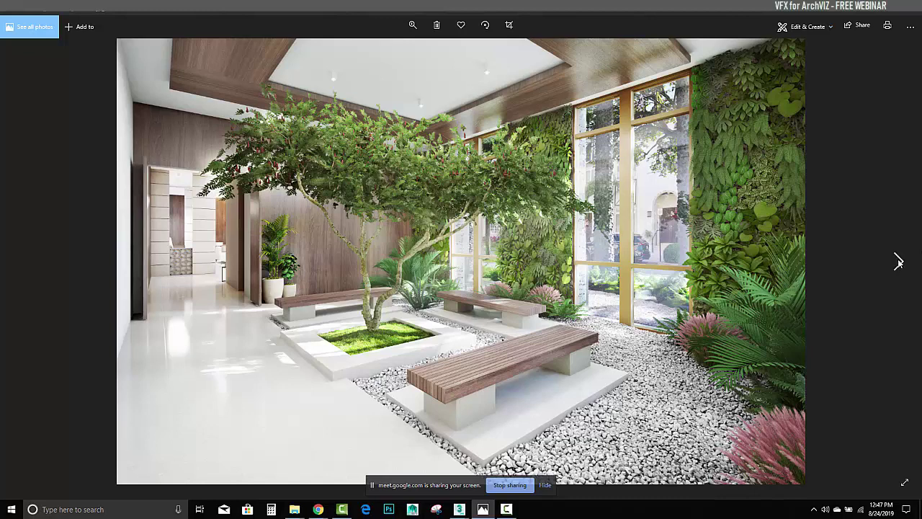
pyautogui.click(898, 262)
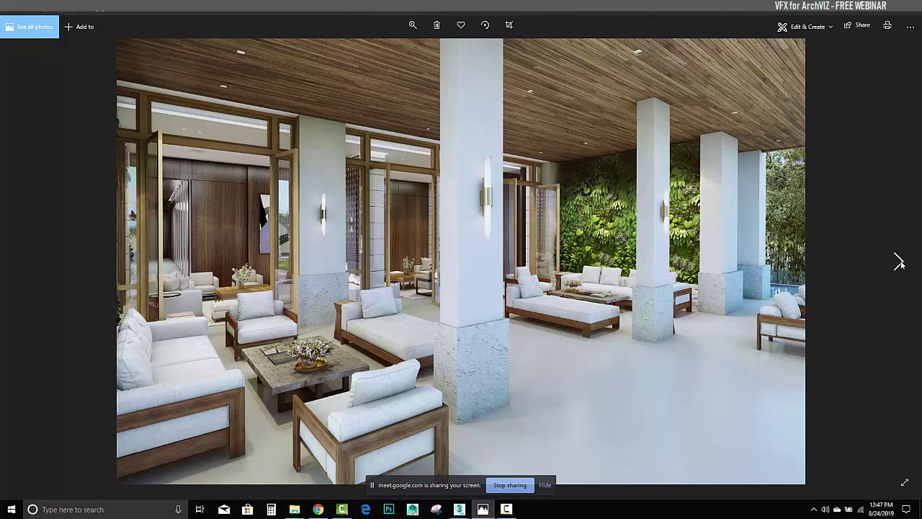
pyautogui.click(899, 262)
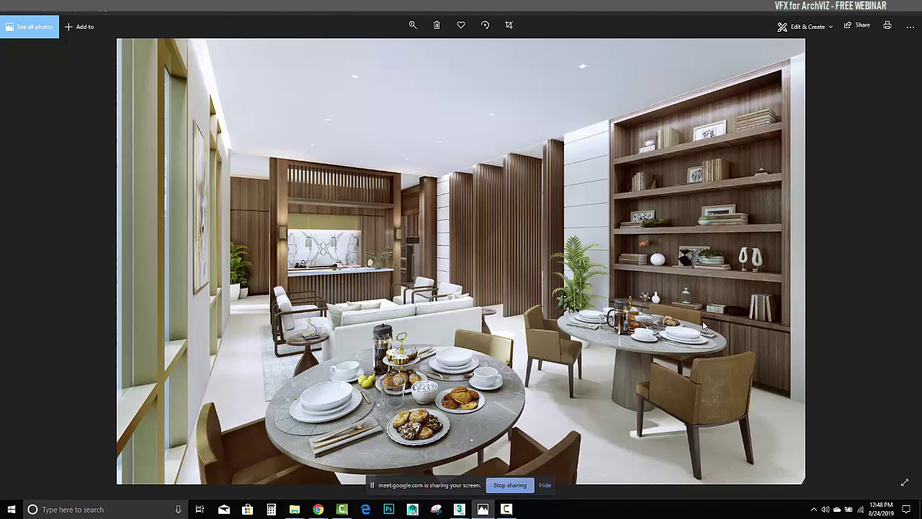
pyautogui.click(898, 263)
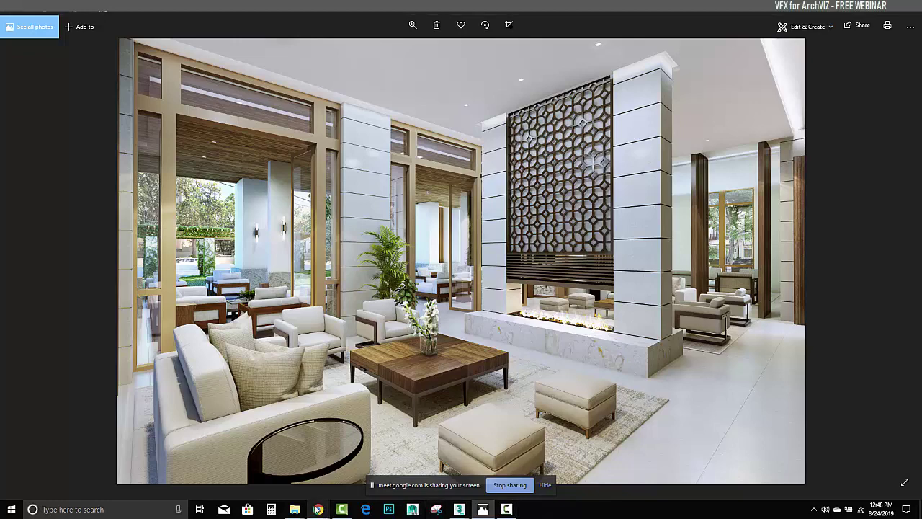
# - Switch to the Google Meet call, admit the waiting participant, and check the screen recorder's status
pyautogui.moveTo(318, 509)
pyautogui.click(295, 451)
pyautogui.click(555, 292)
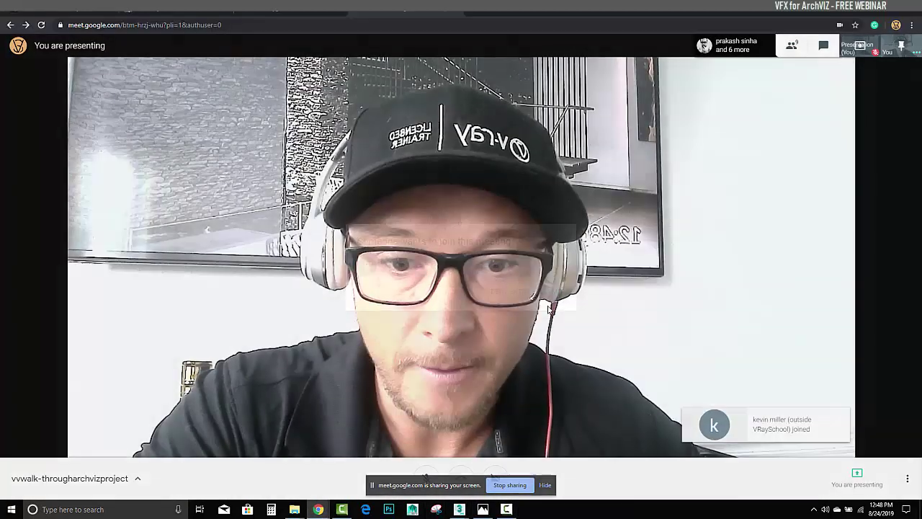
pyautogui.click(506, 510)
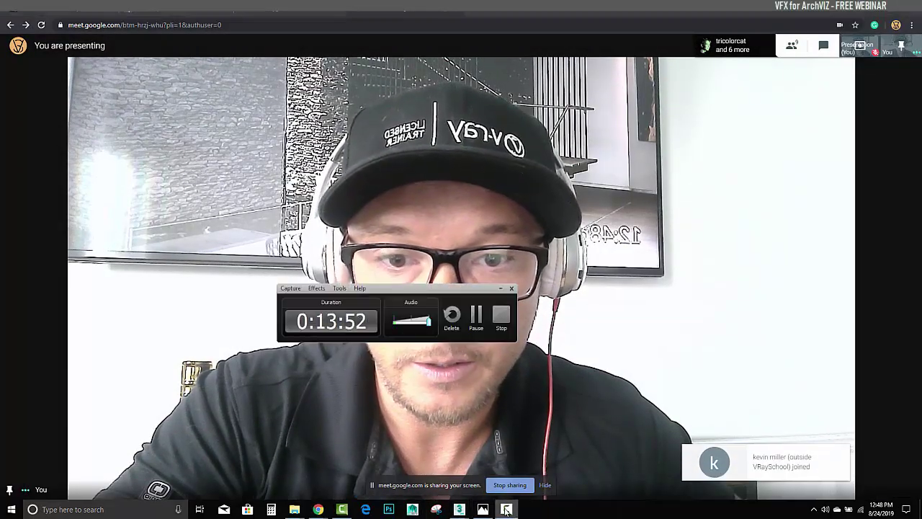
pyautogui.click(506, 509)
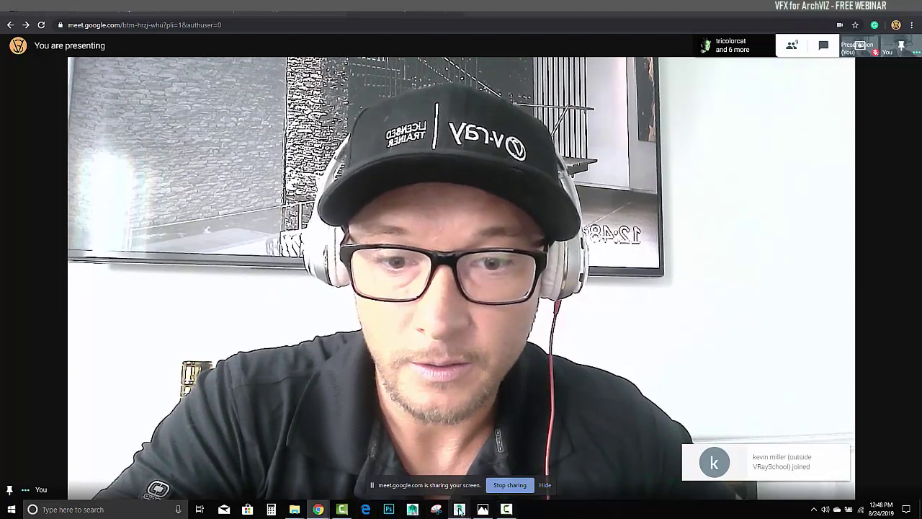
# - Show the Villa Valencia interior scene in 3ds Max and return to the fireplace lounge render in Photos
pyautogui.moveTo(460, 510)
pyautogui.click(500, 470)
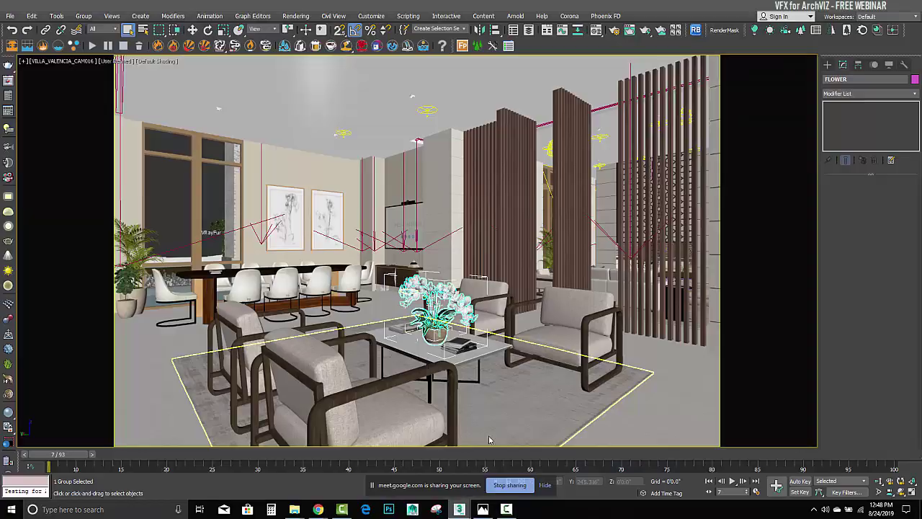
pyautogui.click(482, 508)
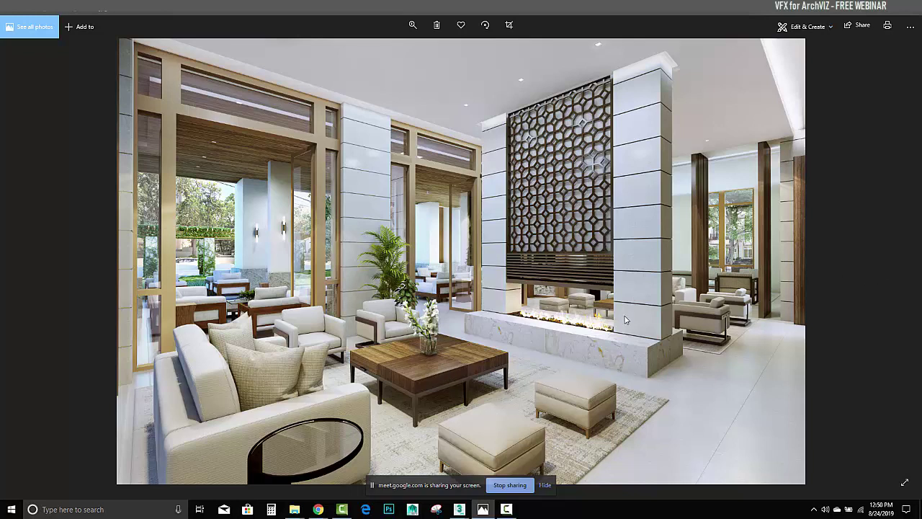
# - Switch back to the 3ds Max interior scene and bring up the exterior scene VILLA_VALENCIA_021
pyautogui.moveTo(459, 508)
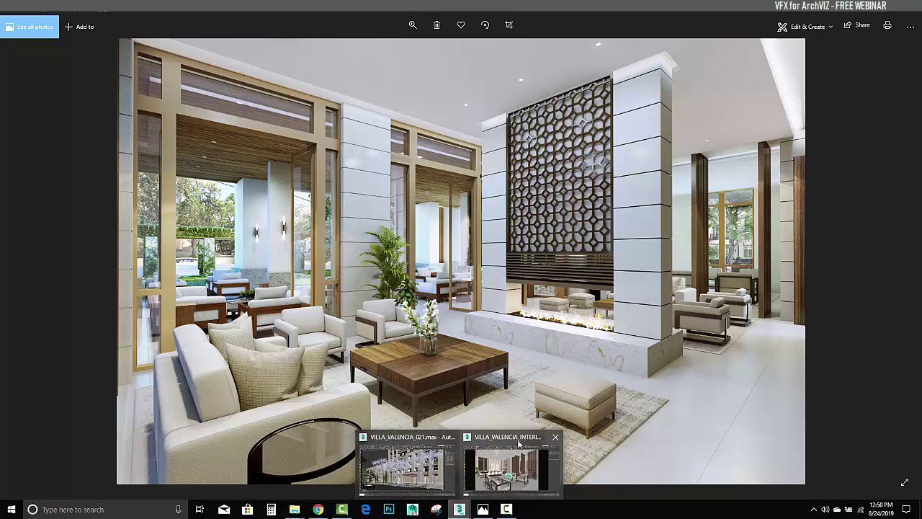
pyautogui.click(518, 444)
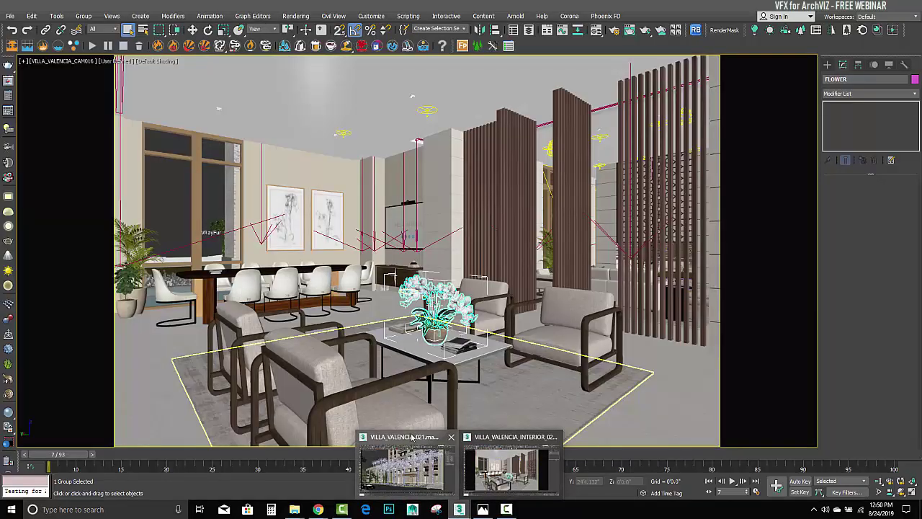
pyautogui.click(412, 437)
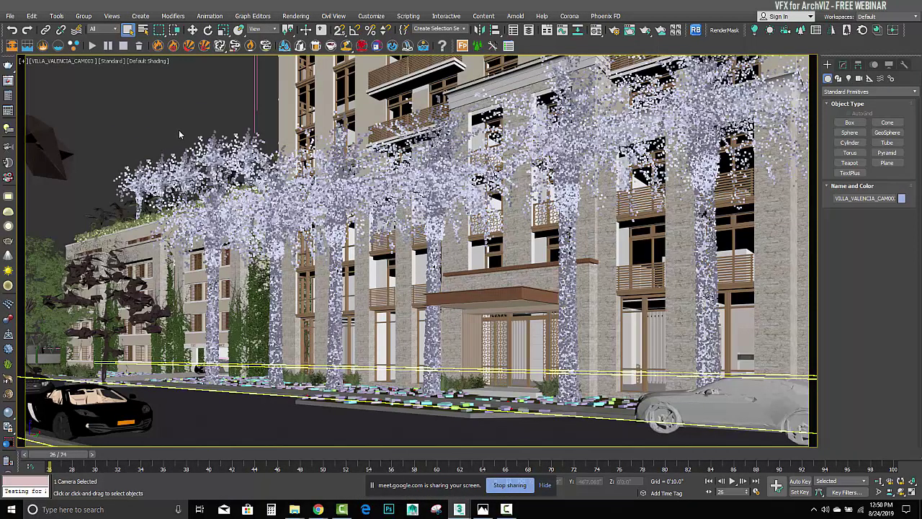
# - Open the VILLA VALENCIA project folder in File Explorer, look into its RENDER folder, and return to select the 000_LANDSCAPE scene file
pyautogui.moveTo(295, 509)
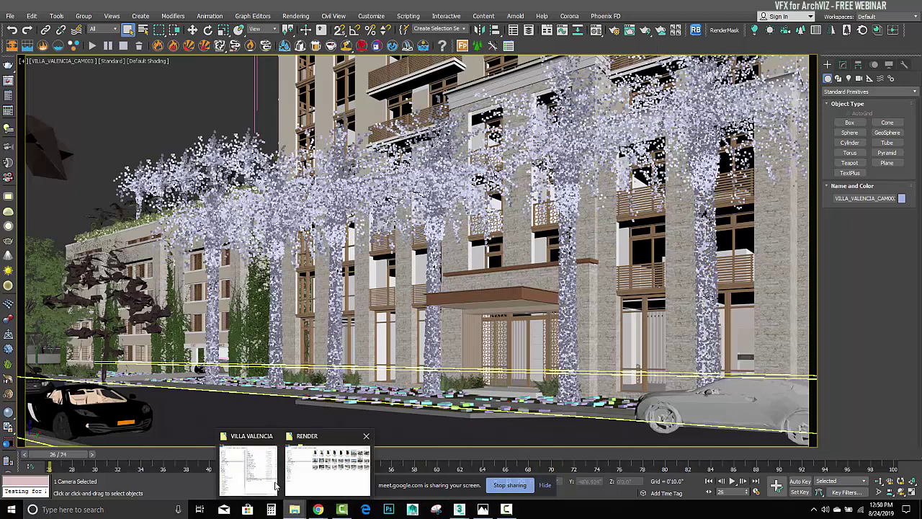
pyautogui.click(254, 443)
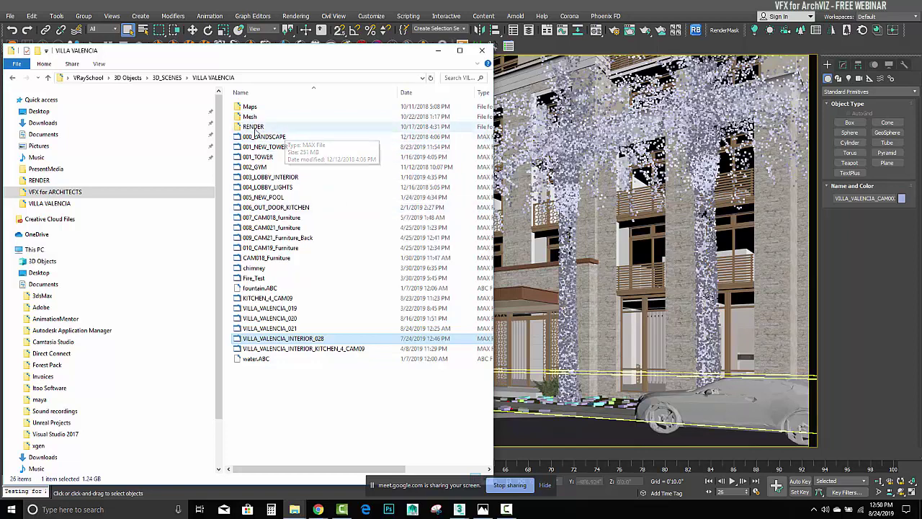
pyautogui.doubleClick(264, 128)
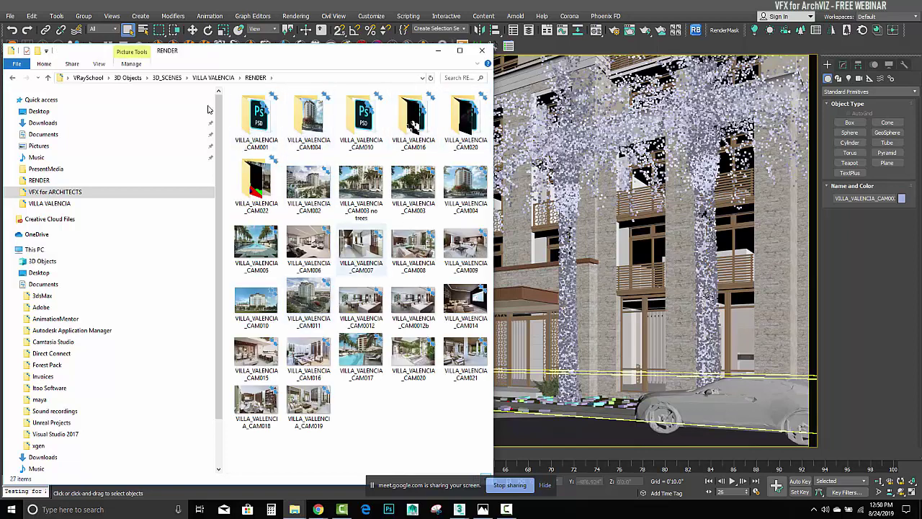
pyautogui.click(214, 77)
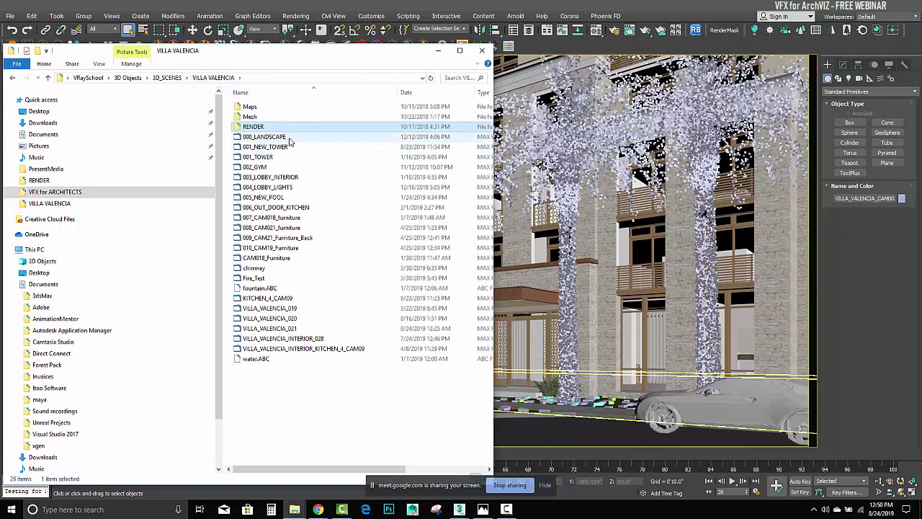
pyautogui.click(287, 139)
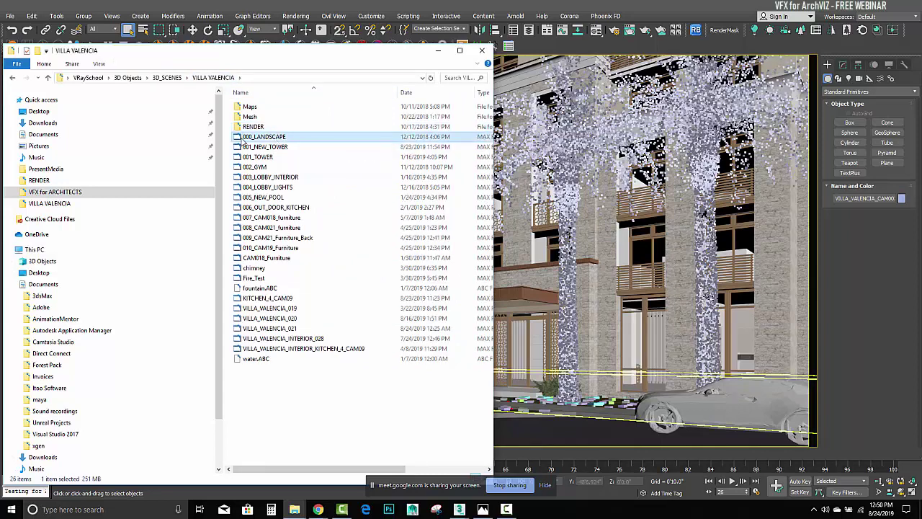
# - Go through the scene files in the VILLA VALENCIA folder, from 001_NEW_TOWER through the furniture files to VILLA_VALENCIA_INTERIOR_028 and VILLA_VALENCIA_021
pyautogui.click(284, 149)
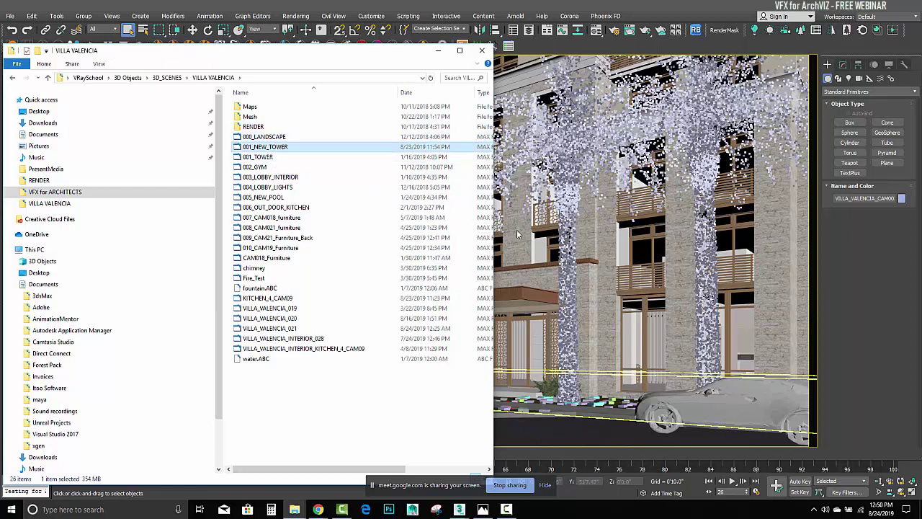
pyautogui.click(265, 161)
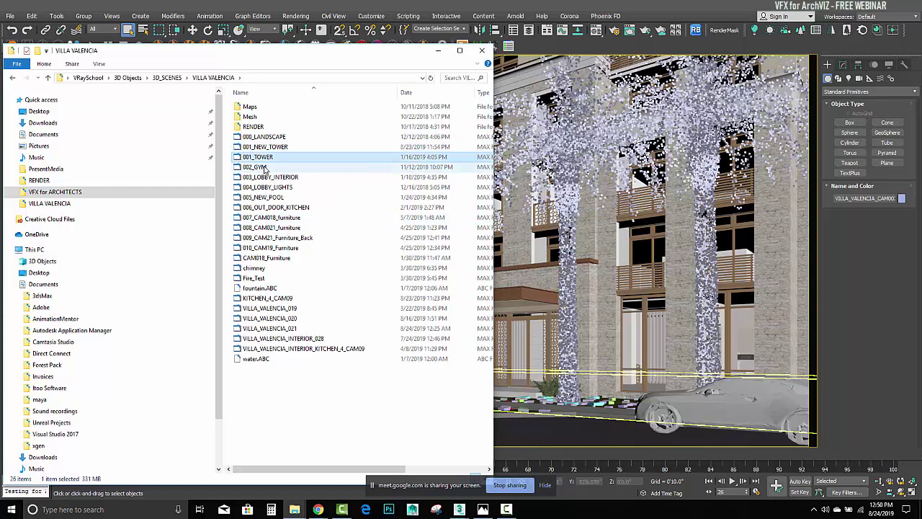
pyautogui.click(267, 177)
pyautogui.click(267, 187)
pyautogui.click(266, 197)
pyautogui.click(265, 207)
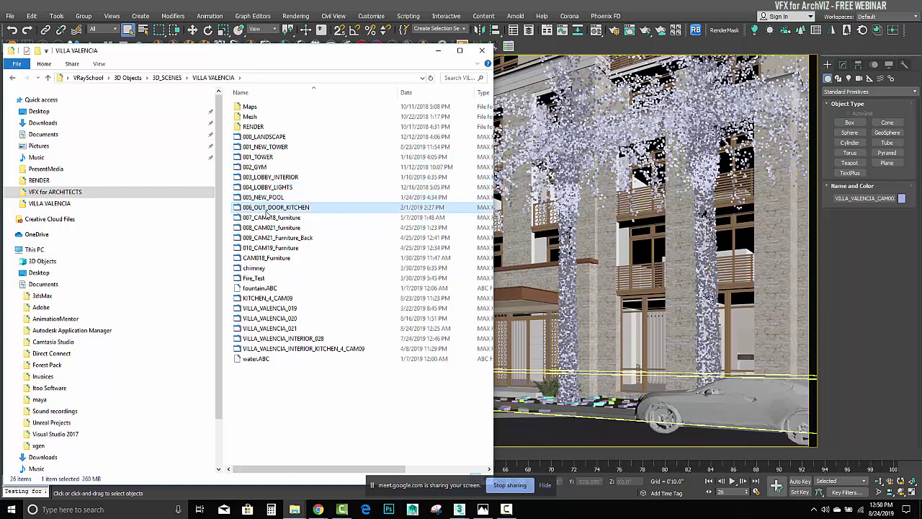
pyautogui.click(267, 217)
pyautogui.click(268, 238)
pyautogui.click(270, 248)
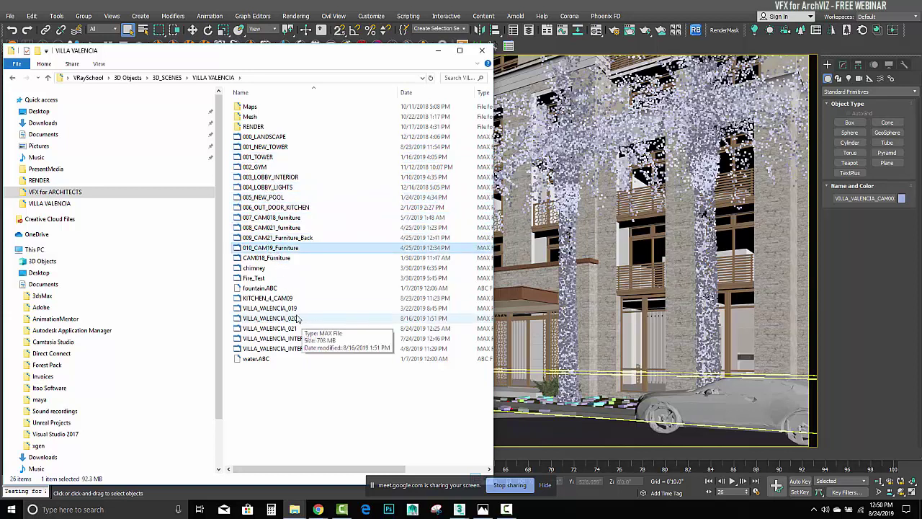
pyautogui.click(288, 338)
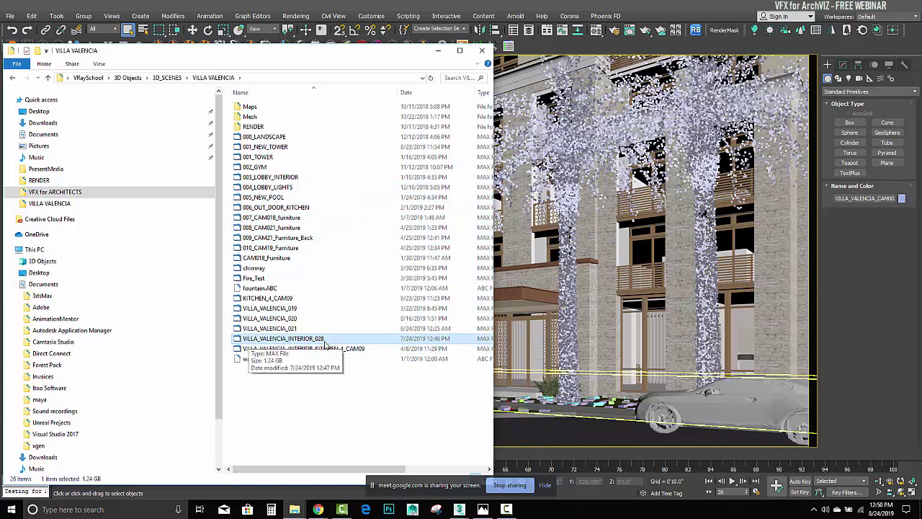
pyautogui.click(303, 329)
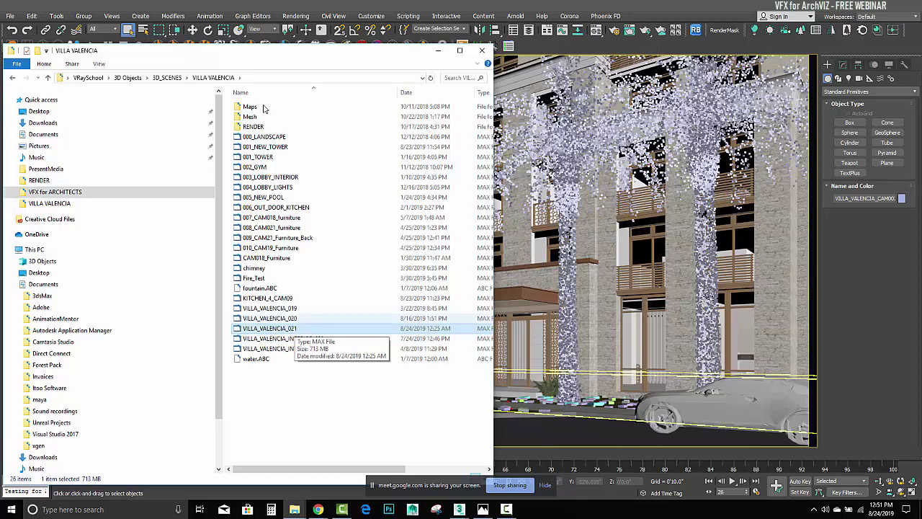
# - Switch to the exterior scene in 3ds Max, select the macho fern side group, and frame it in the Perspective view
pyautogui.click(260, 9)
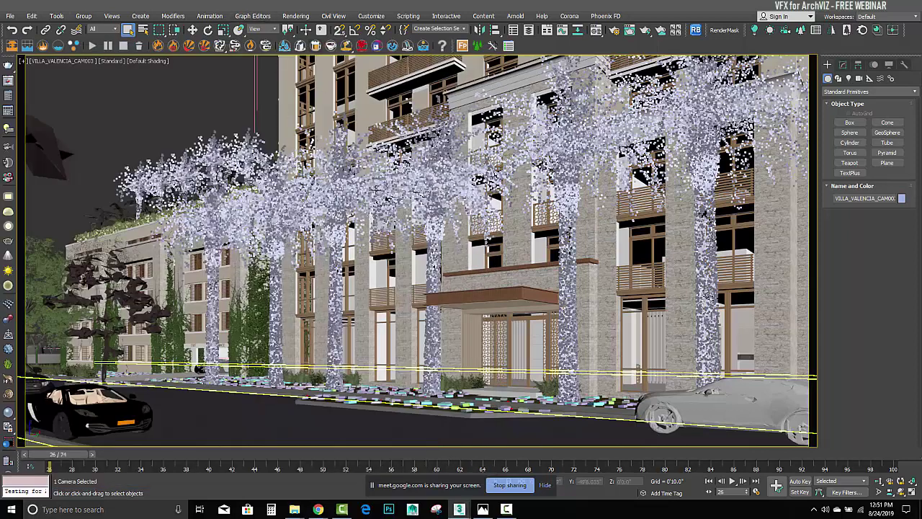
pyautogui.click(376, 190)
pyautogui.press('p')
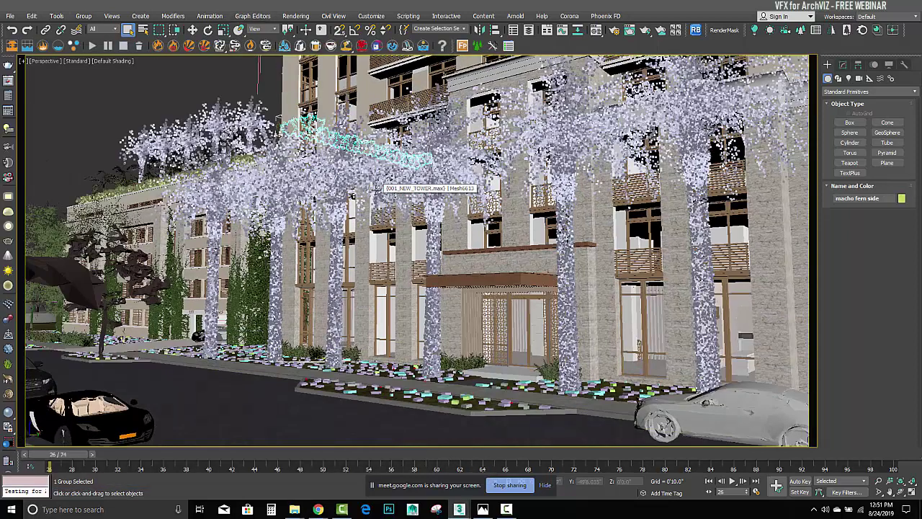
pyautogui.press('z')
# - Examine the rooftop pool terrace, including its planting, palm trees, pergolas and umbrellas
pyautogui.keyDown('alt'); pyautogui.moveTo(285, 238); pyautogui.dragTo(403, 288, button='middle'); pyautogui.keyUp('alt')
pyautogui.keyDown('alt'); pyautogui.moveTo(347, 249); pyautogui.dragTo(363, 243, button='middle'); pyautogui.keyUp('alt')
pyautogui.click(306, 147)
pyautogui.keyDown('alt'); pyautogui.moveTo(286, 219); pyautogui.dragTo(396, 162, button='middle'); pyautogui.keyUp('alt')
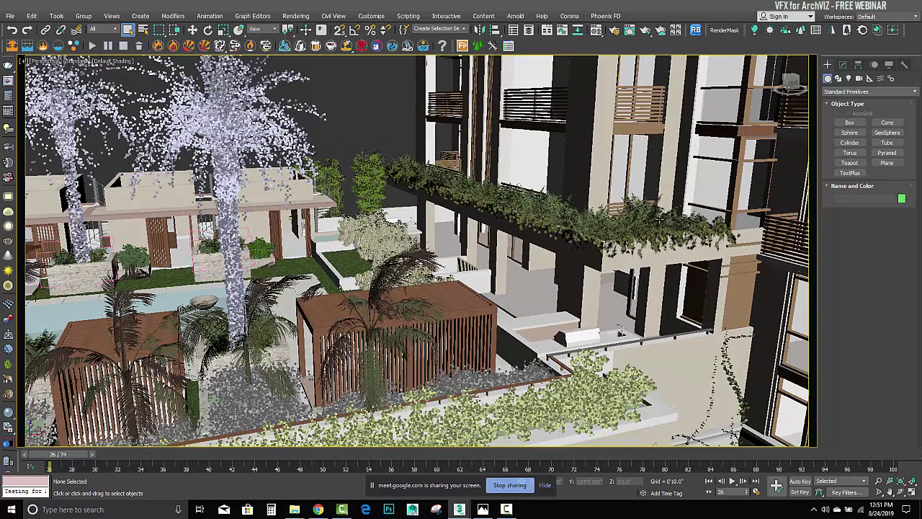
pyautogui.moveTo(381, 267); pyautogui.dragTo(472, 211, button='middle')
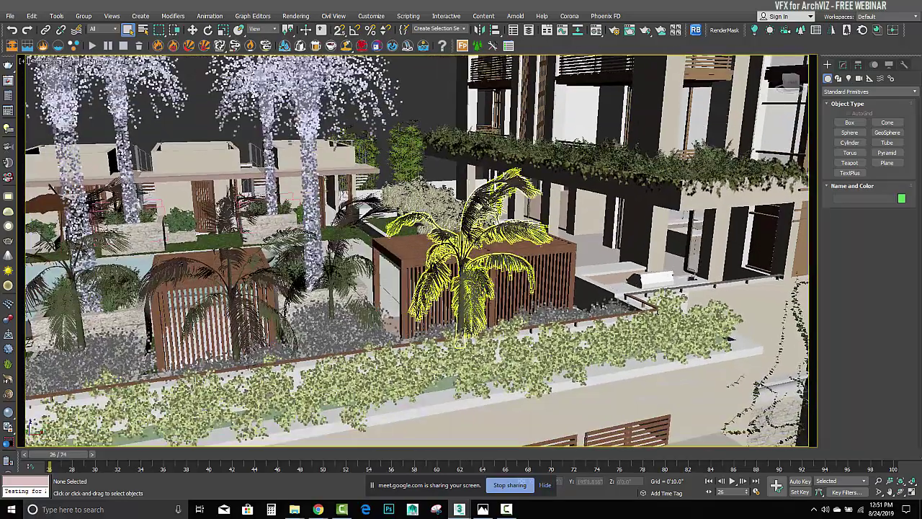
pyautogui.moveTo(248, 373); pyautogui.dragTo(389, 359, button='middle')
pyautogui.scroll(-3, 389, 358)
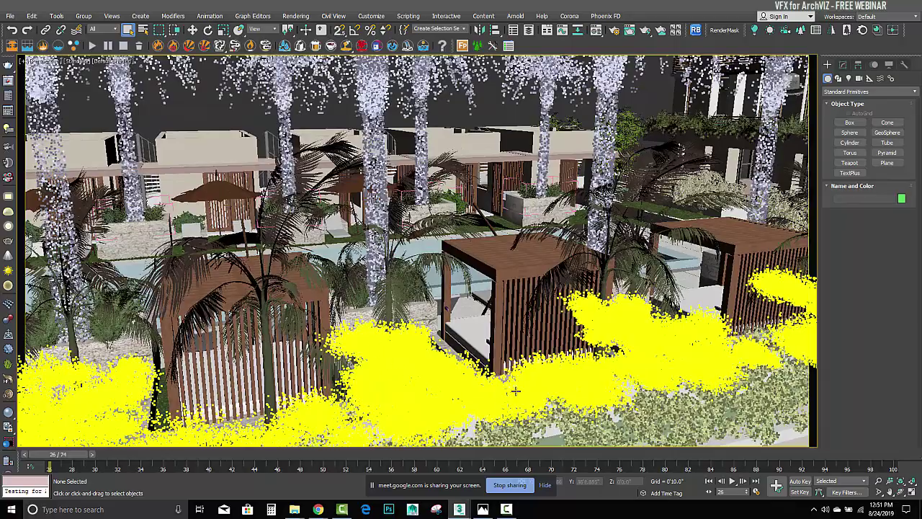
pyautogui.moveTo(400, 327); pyautogui.dragTo(609, 369, button='middle')
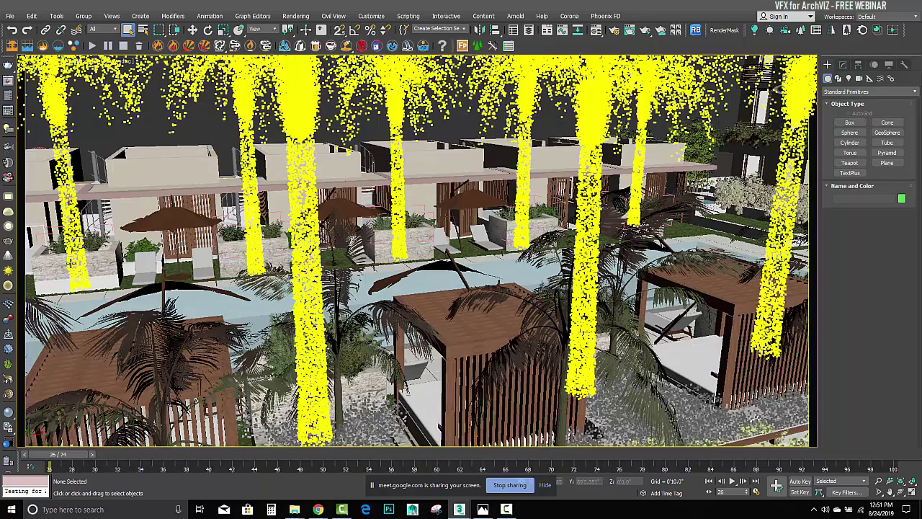
pyautogui.moveTo(115, 257); pyautogui.dragTo(311, 280, button='middle')
# - Isolate the poolside umbrella and lounger proxy and examine it from another angle
pyautogui.click(423, 244)
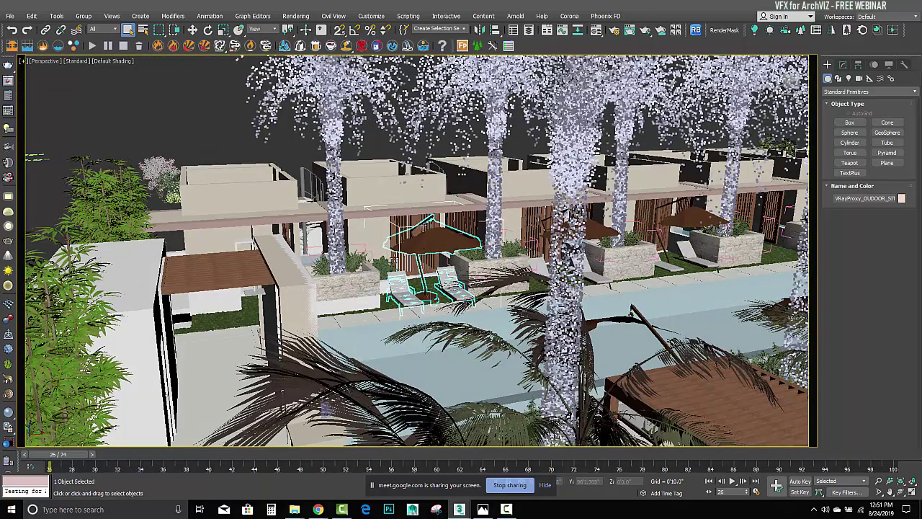
pyautogui.hotkey('alt', 'q')
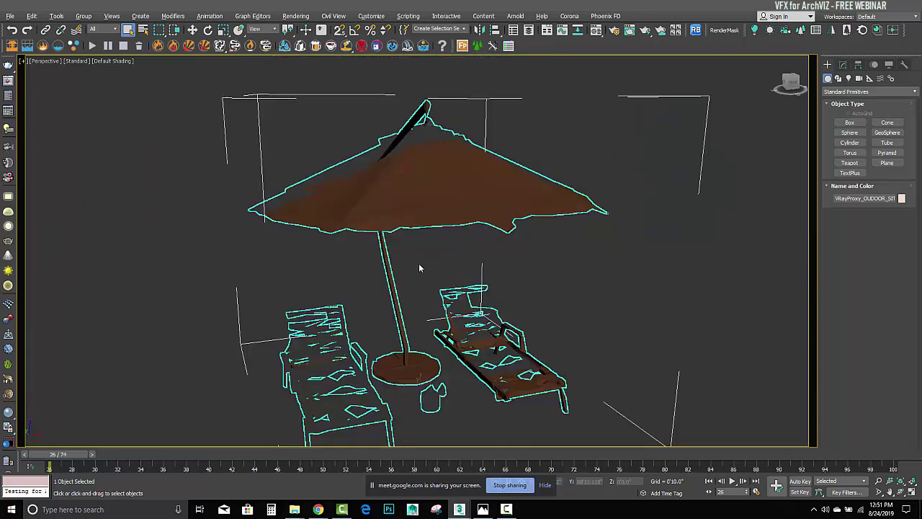
pyautogui.keyDown('alt'); pyautogui.moveTo(420, 267); pyautogui.dragTo(392, 266, button='middle'); pyautogui.keyUp('alt')
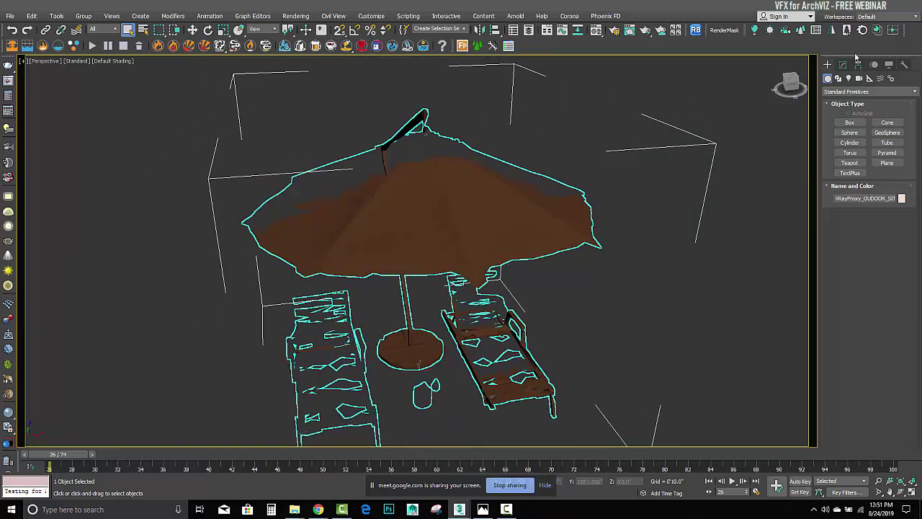
# - Preview the umbrella proxy with its display set to show whole mesh, and restore preview from file (faces)
pyautogui.click(843, 65)
pyautogui.scroll(-6, 920, 206)
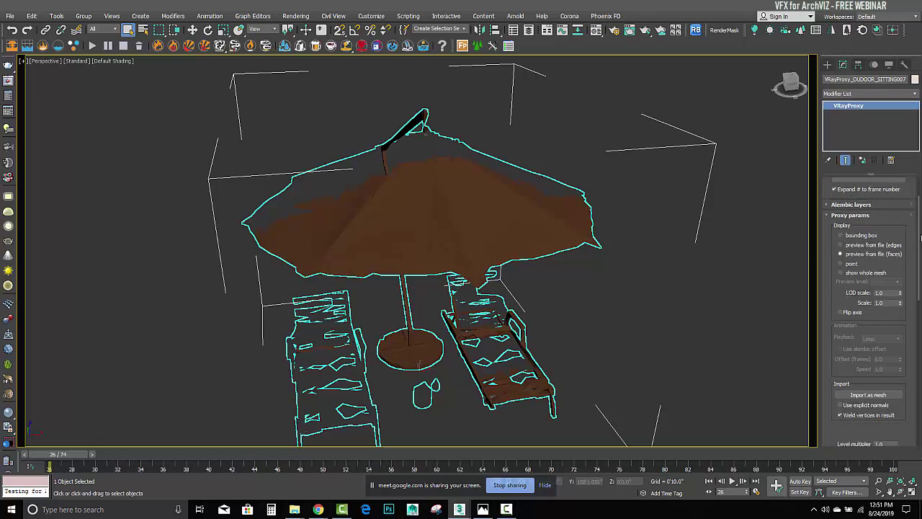
pyautogui.scroll(6, 879, 247)
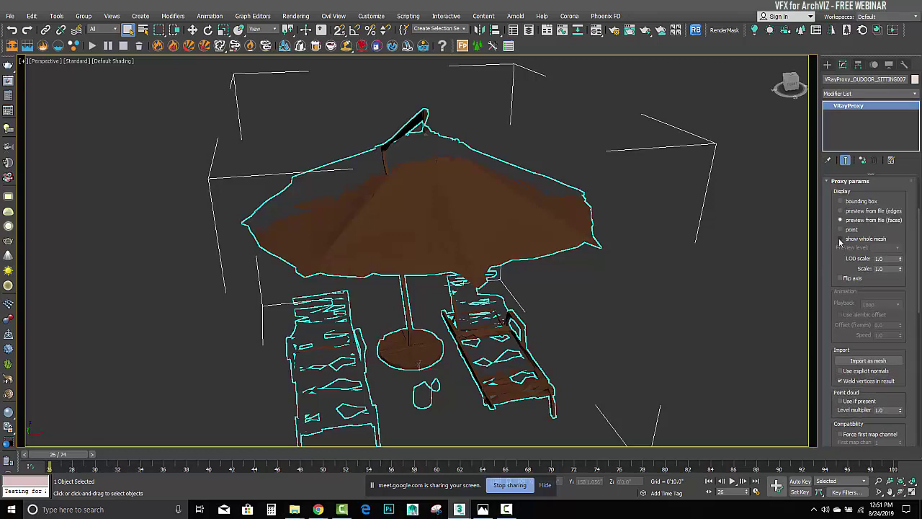
pyautogui.click(840, 240)
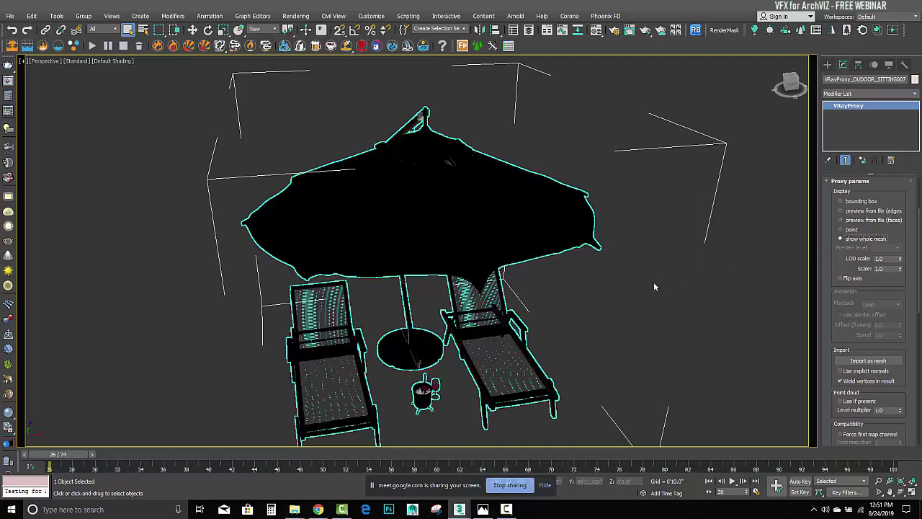
pyautogui.keyDown('alt'); pyautogui.moveTo(654, 286); pyautogui.dragTo(586, 304, button='middle'); pyautogui.keyUp('alt')
pyautogui.click(855, 221)
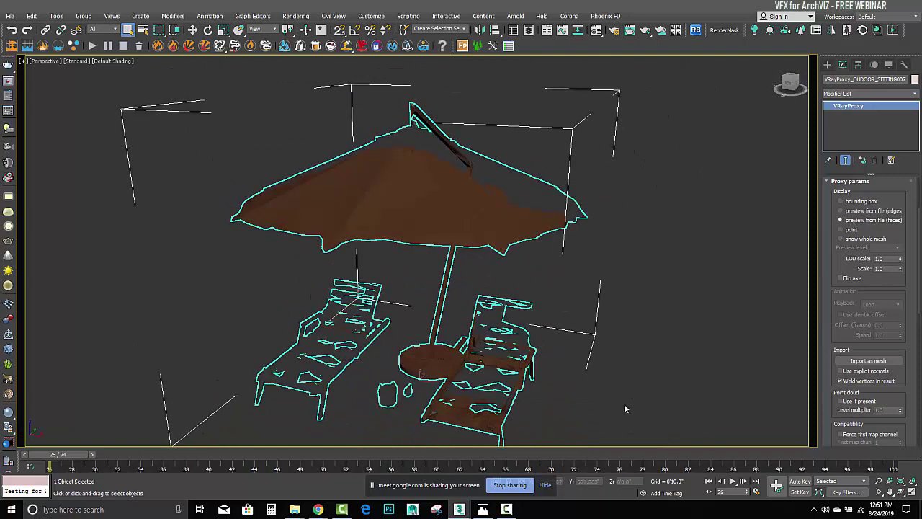
pyautogui.keyDown('alt'); pyautogui.moveTo(614, 295); pyautogui.dragTo(593, 258, button='middle'); pyautogui.keyUp('alt')
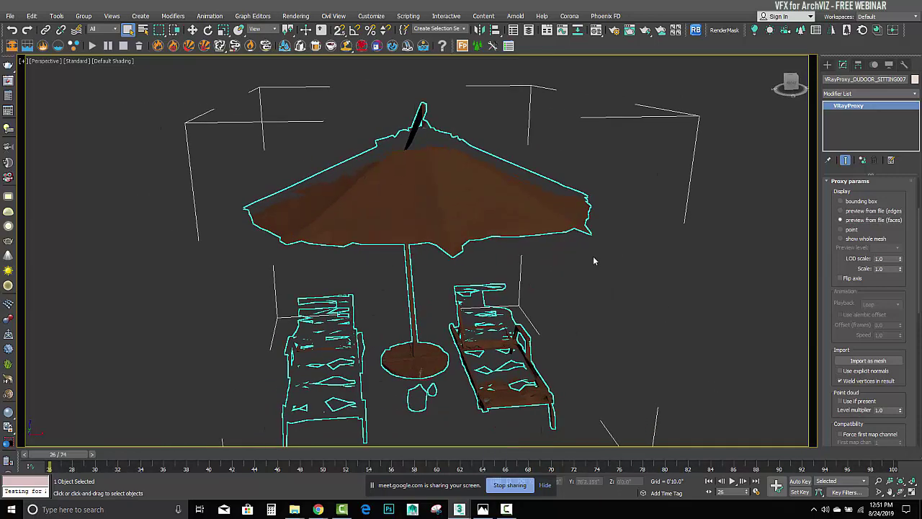
pyautogui.scroll(-4, 587, 255)
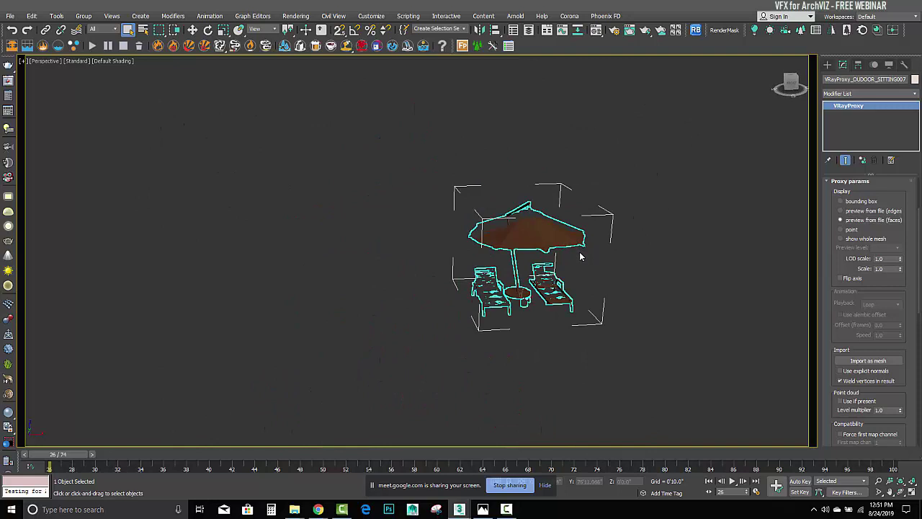
pyautogui.scroll(3, 581, 255)
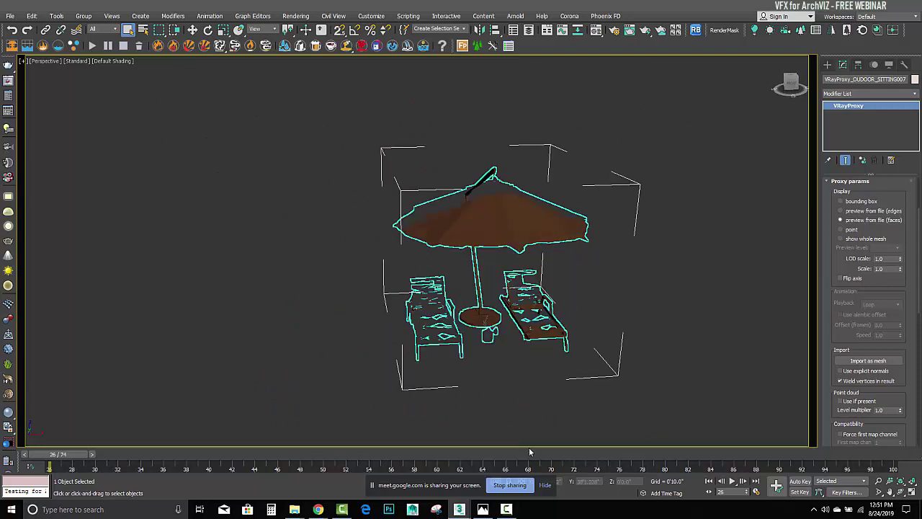
# - Move the screen-sharing bar clear of the status controls and exit isolation to show the whole pool terrace
pyautogui.moveTo(441, 487); pyautogui.dragTo(358, 412)
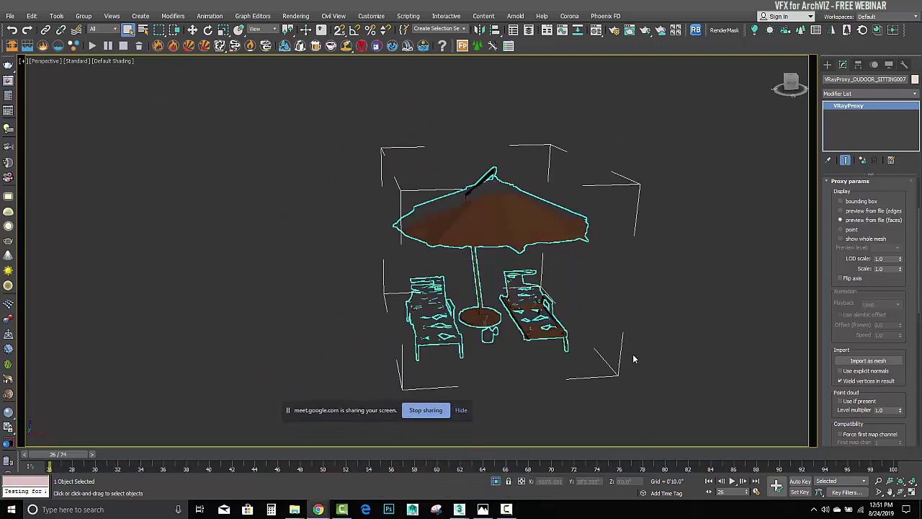
pyautogui.click(497, 479)
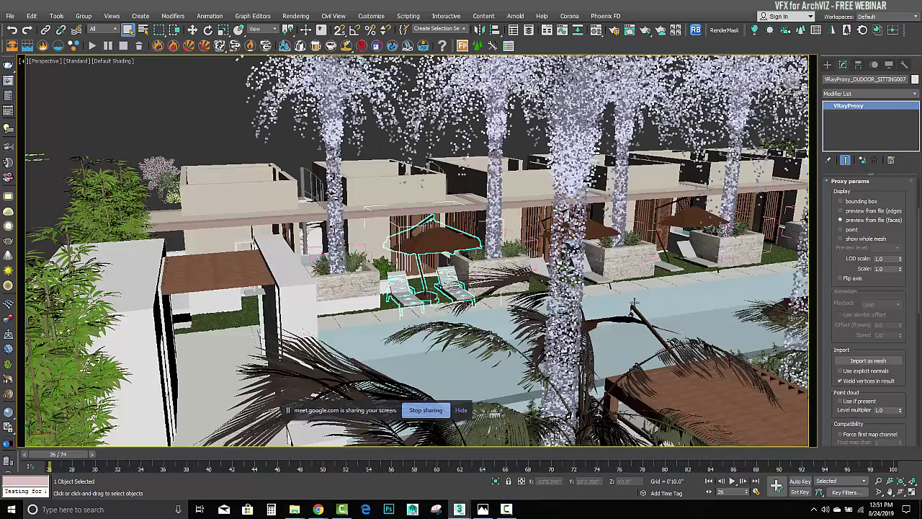
pyautogui.moveTo(651, 294)
pyautogui.keyDown('alt'); pyautogui.mouseDown(button='middle')
pyautogui.moveTo(634, 302)
pyautogui.moveTo(662, 302)
pyautogui.mouseUp(button='middle'); pyautogui.keyUp('alt')
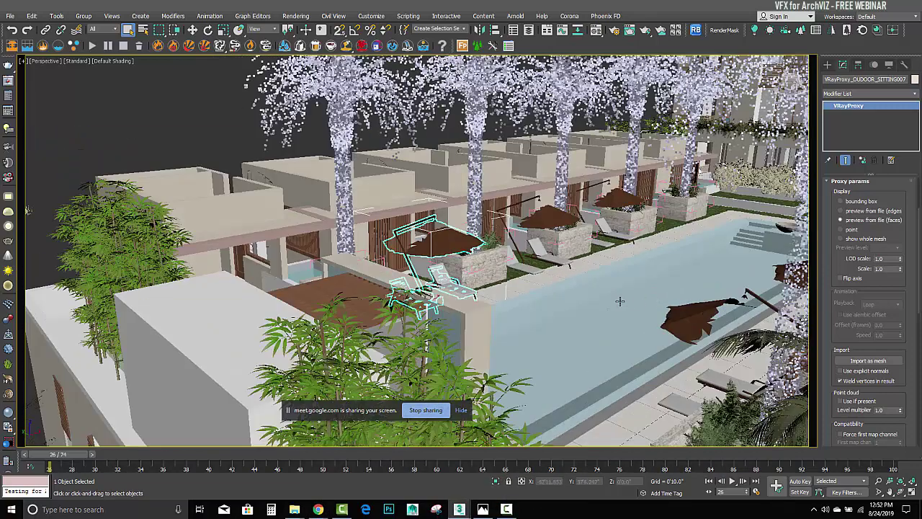
pyautogui.moveTo(537, 301); pyautogui.dragTo(474, 305, button='middle')
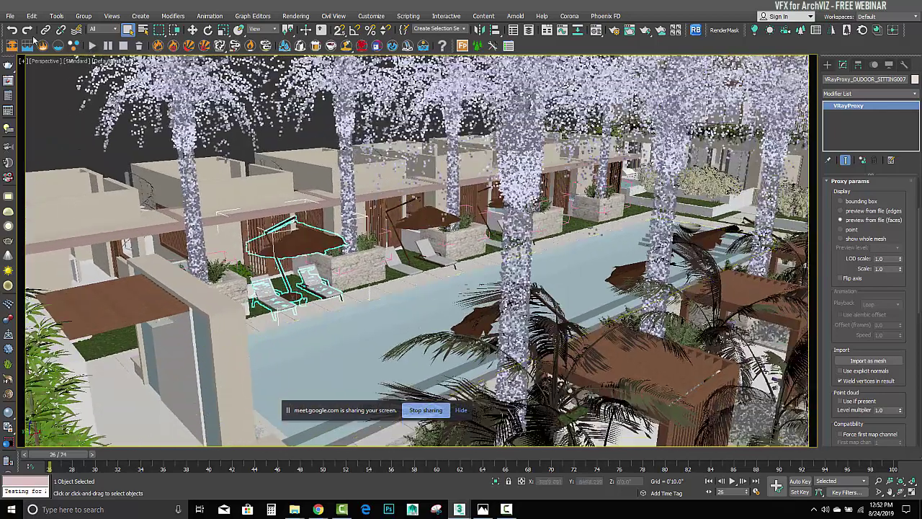
# - Review the scene's referenced files in the XRef Scenes dialog and close it
pyautogui.click(11, 16)
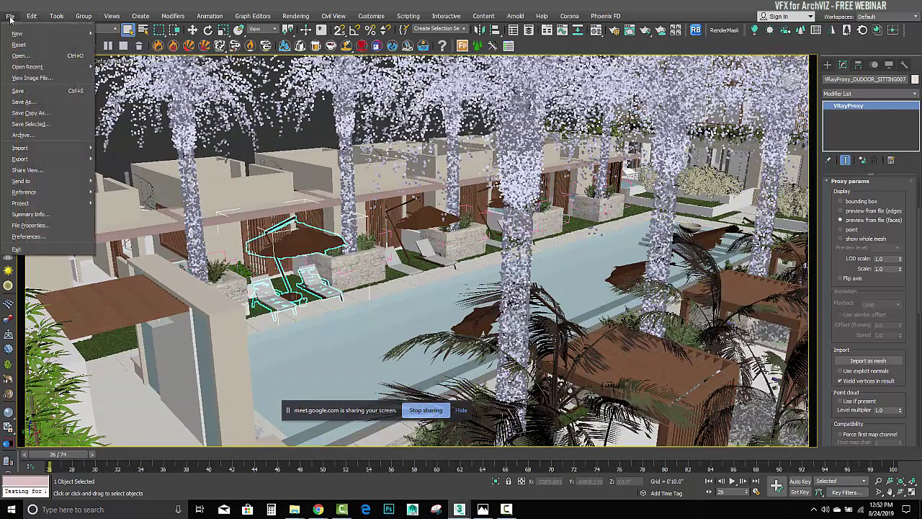
pyautogui.moveTo(48, 203)
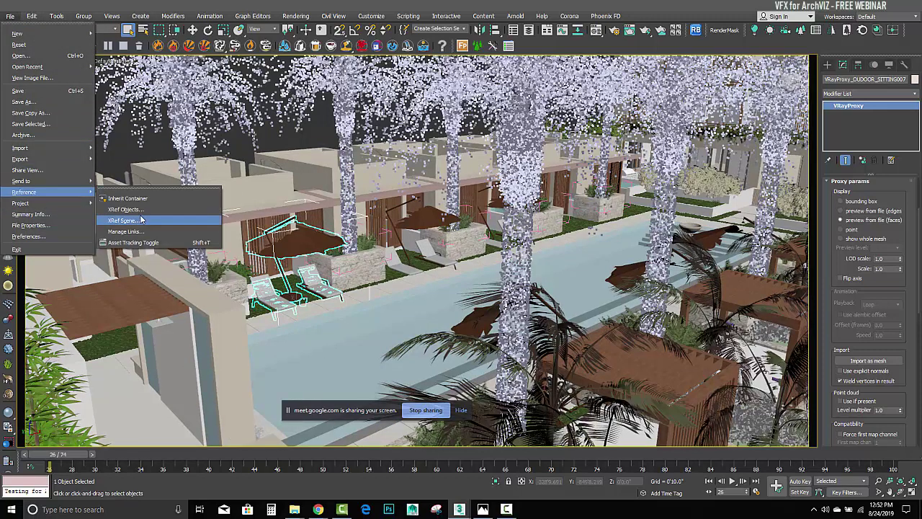
pyautogui.click(141, 220)
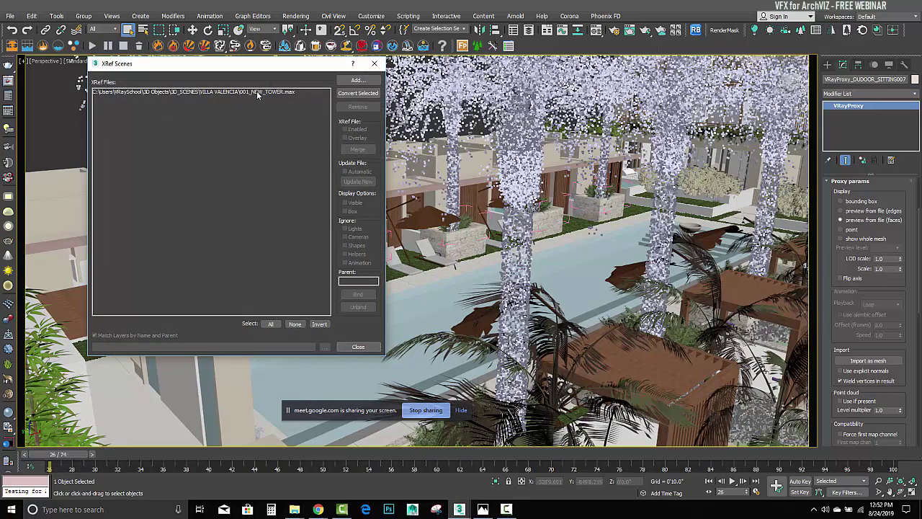
pyautogui.click(375, 64)
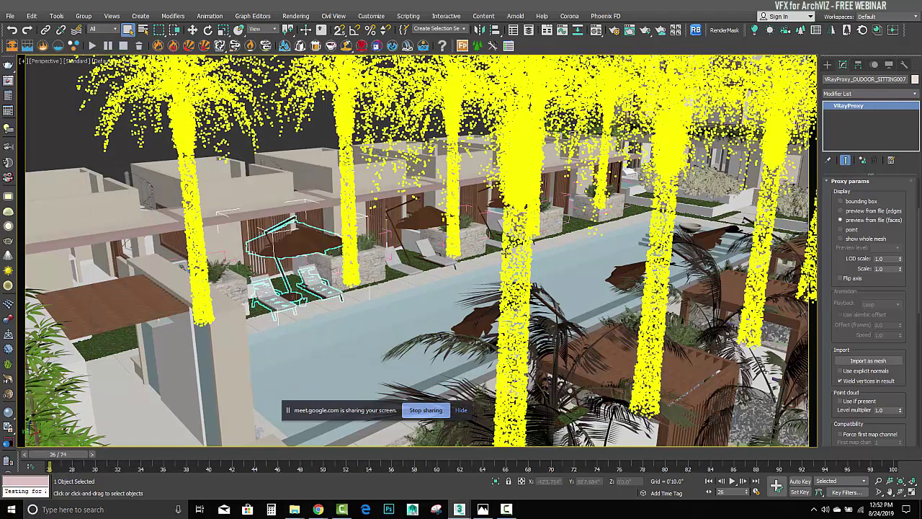
# - Clear the selection and examine the complete tower, pool podium and surrounding streets from several angles
pyautogui.scroll(-10, 508, 259)
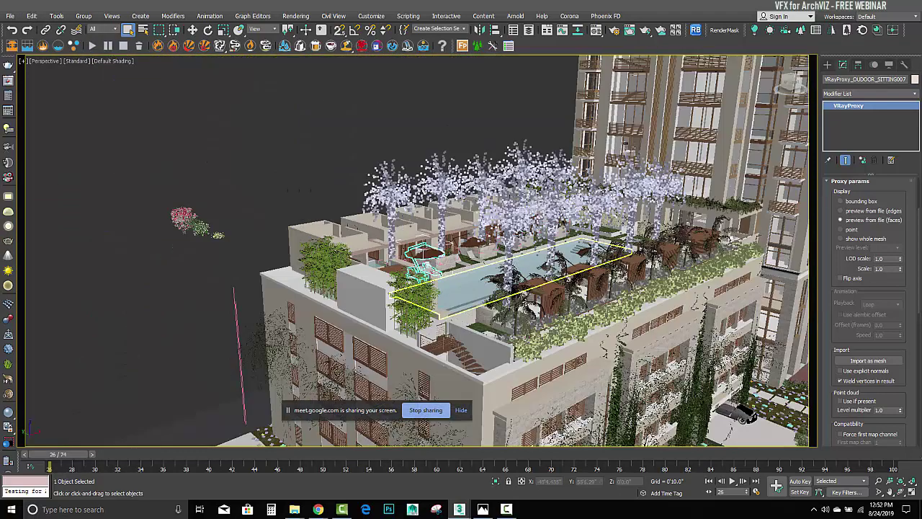
pyautogui.scroll(-3, 604, 261)
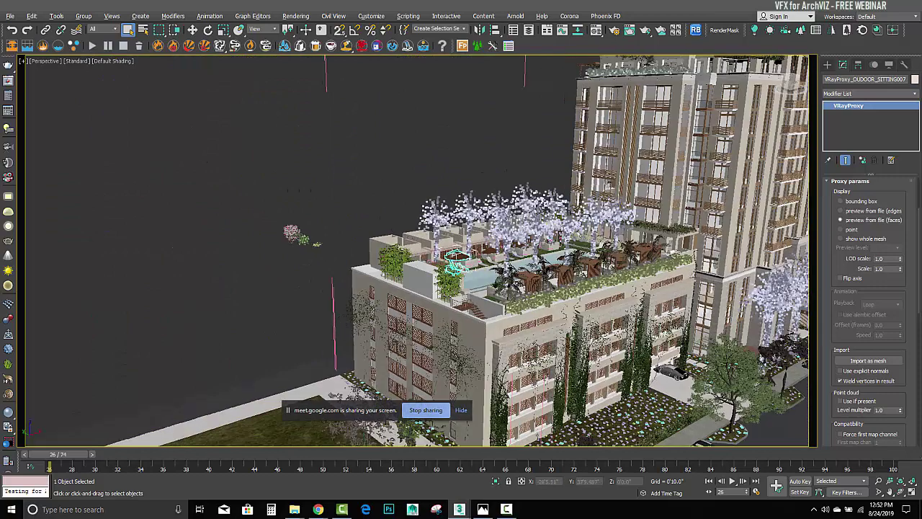
pyautogui.click(598, 120)
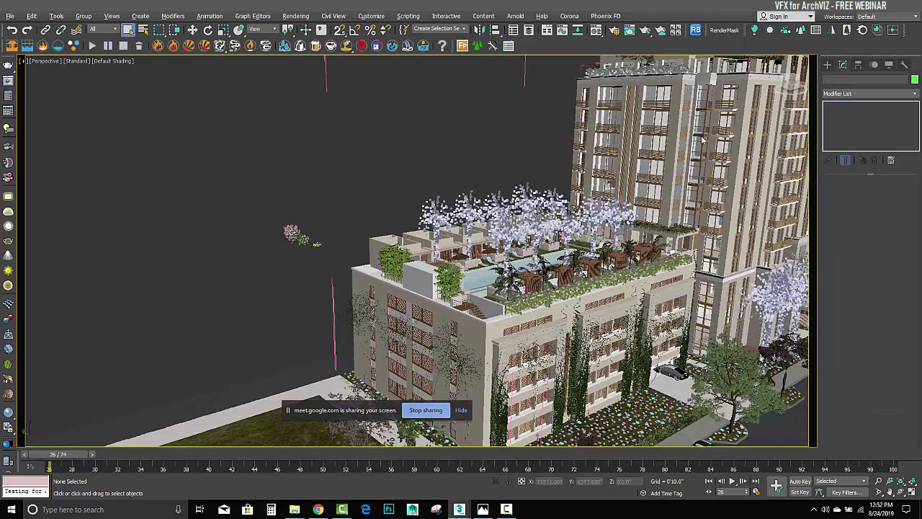
pyautogui.keyDown('alt'); pyautogui.moveTo(633, 213); pyautogui.dragTo(659, 209, button='middle'); pyautogui.keyUp('alt')
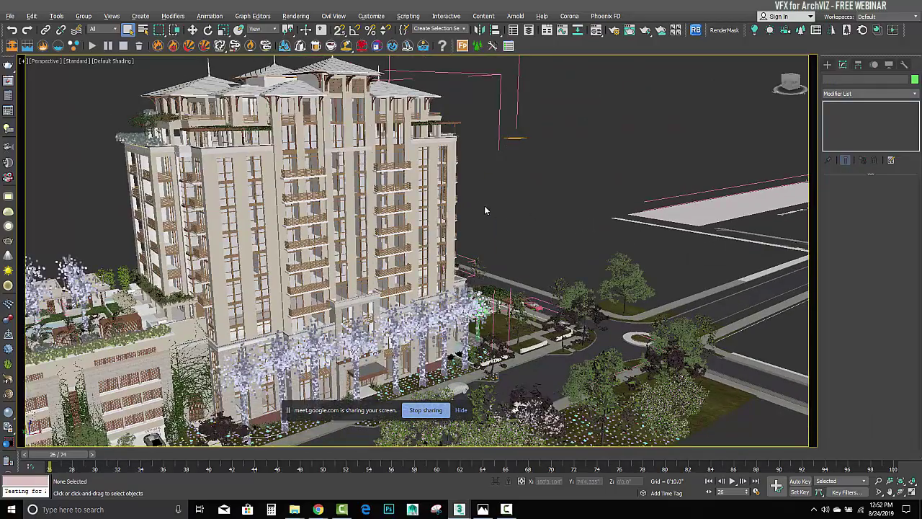
pyautogui.keyDown('alt'); pyautogui.moveTo(382, 205); pyautogui.dragTo(504, 167, button='middle'); pyautogui.keyUp('alt')
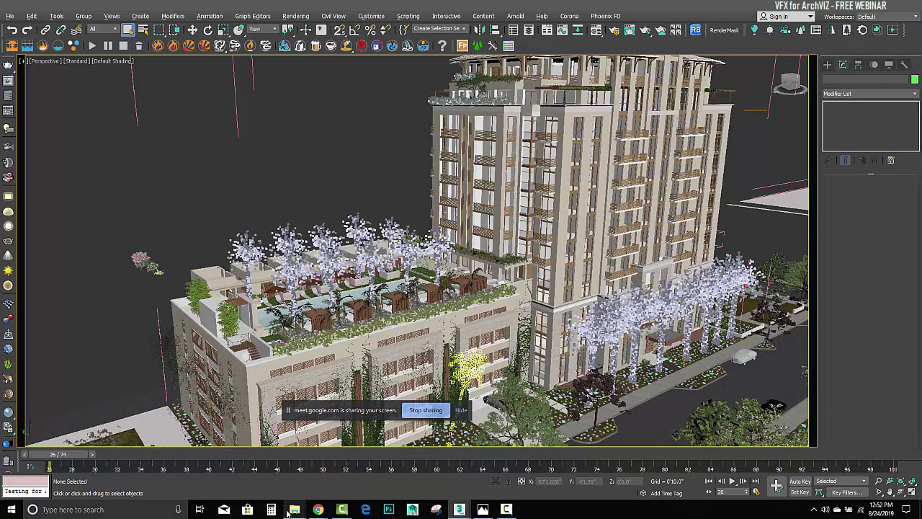
# - Locate the 001_NEW_TOWER scene file in the VILLA VALENCIA folder and return to the 3ds Max scene
pyautogui.moveTo(295, 509)
pyautogui.click(250, 463)
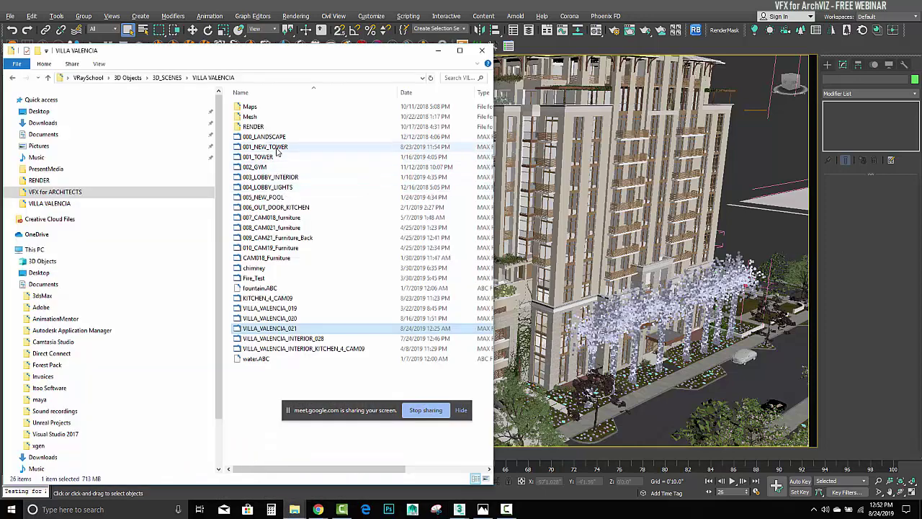
pyautogui.click(571, 146)
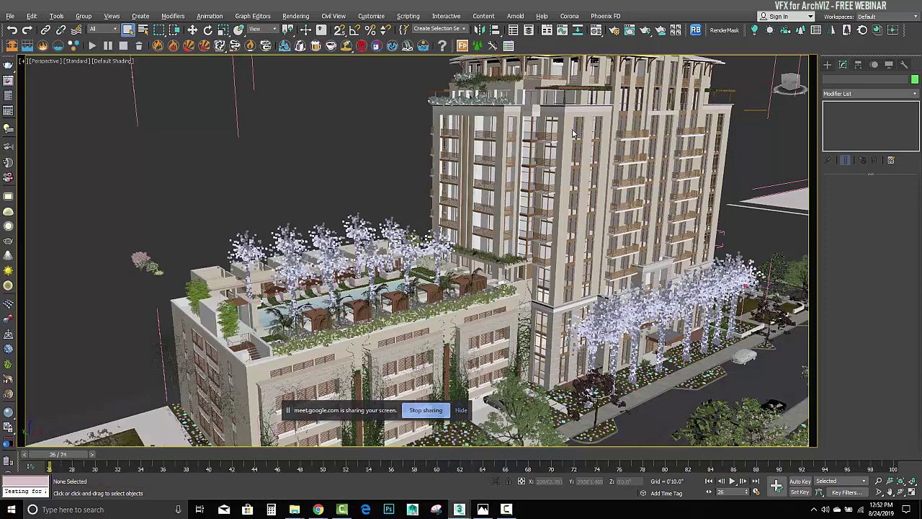
# - Review the merge and update options for the 001_NEW_TOWER.max reference in the XRef Scenes dialog and close the dialog
pyautogui.click(11, 16)
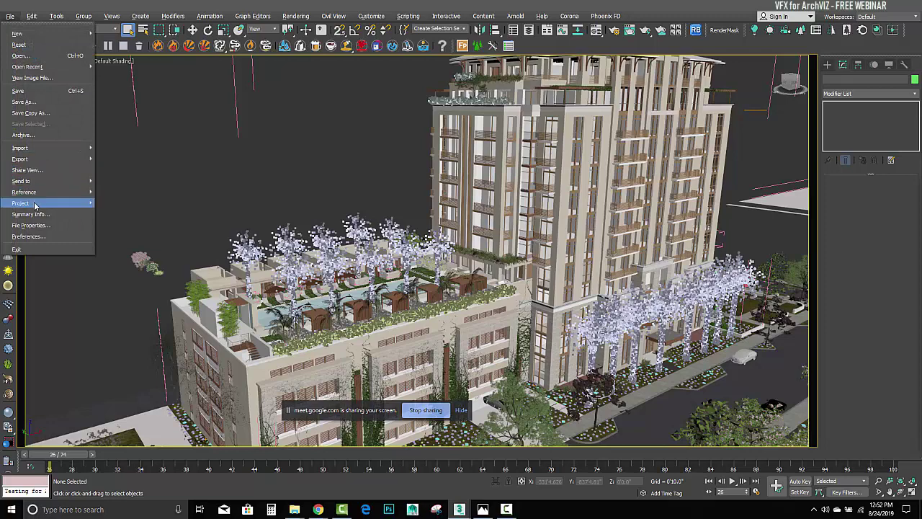
pyautogui.moveTo(36, 208)
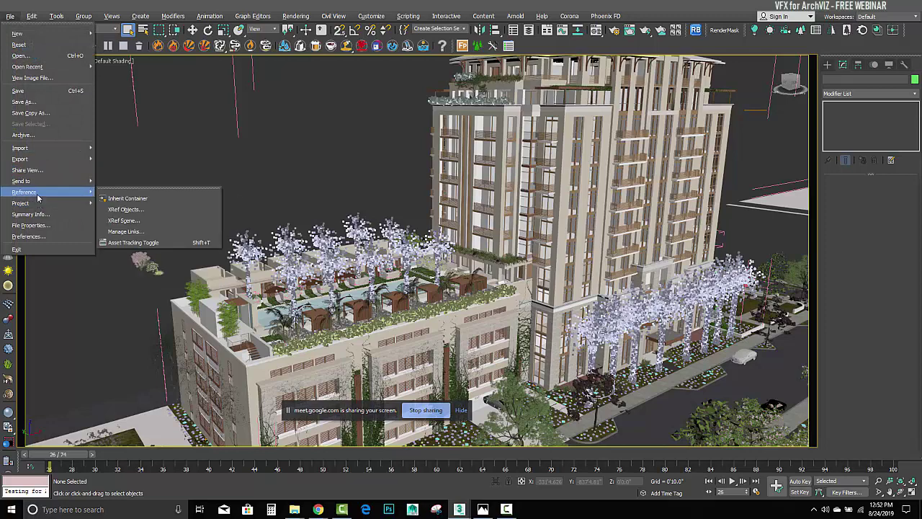
pyautogui.click(140, 221)
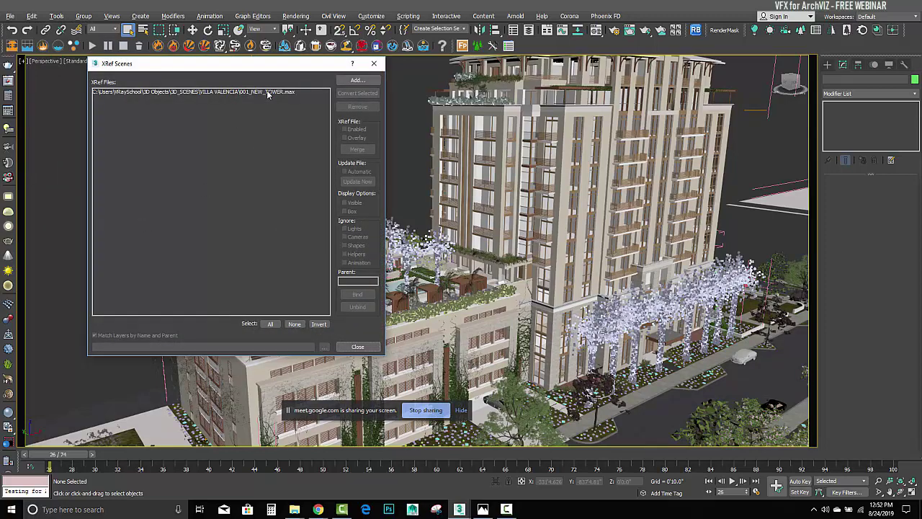
pyautogui.click(267, 92)
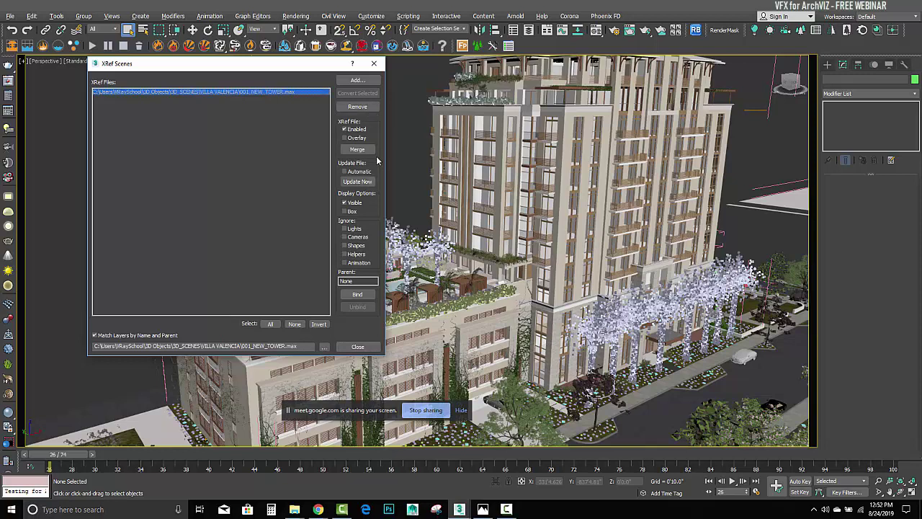
pyautogui.click(360, 152)
pyautogui.click(373, 63)
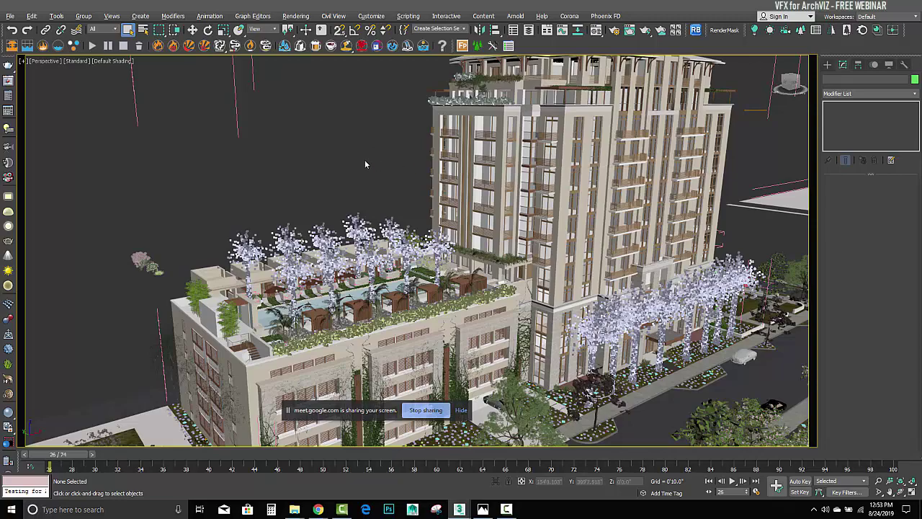
# - Select the camera notes text object beyond the site and examine its list of camera values in the Top view
pyautogui.keyDown('alt'); pyautogui.moveTo(347, 151); pyautogui.dragTo(317, 192, button='middle'); pyautogui.keyUp('alt')
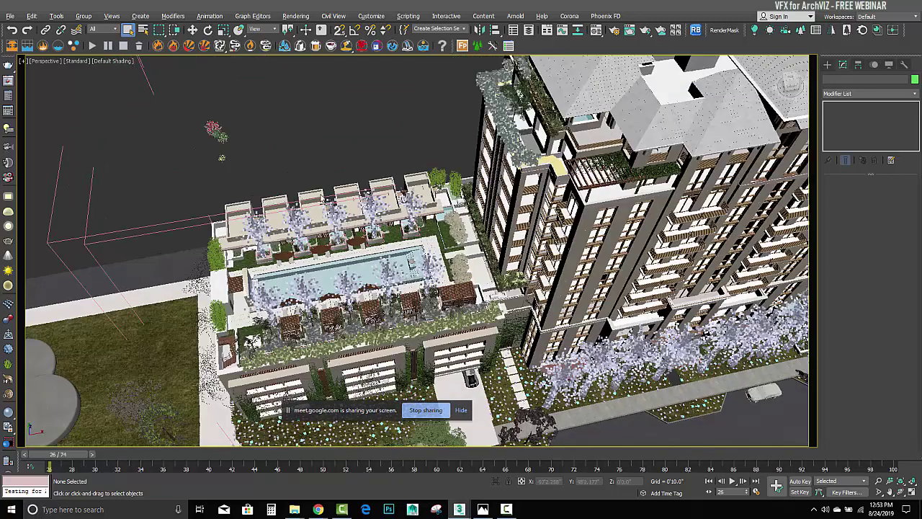
pyautogui.scroll(-8, 317, 194)
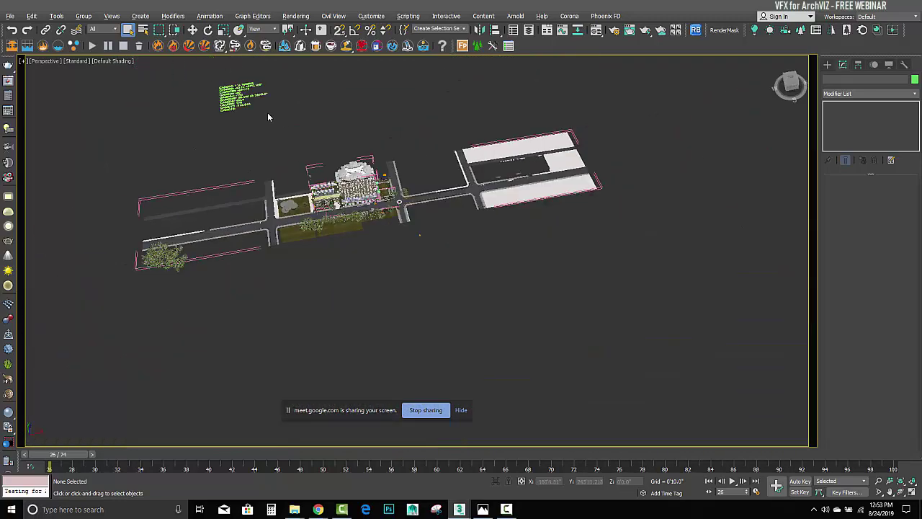
pyautogui.moveTo(267, 112); pyautogui.dragTo(349, 202, button='middle')
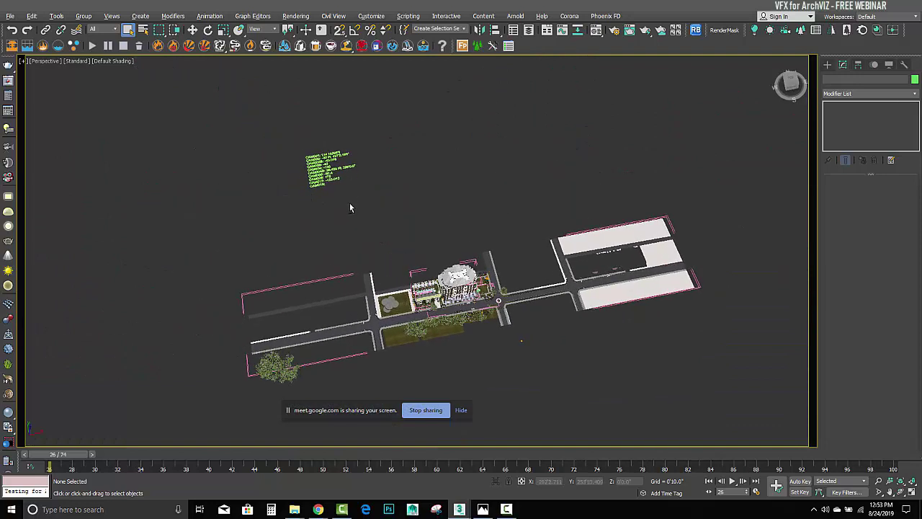
pyautogui.click(320, 159)
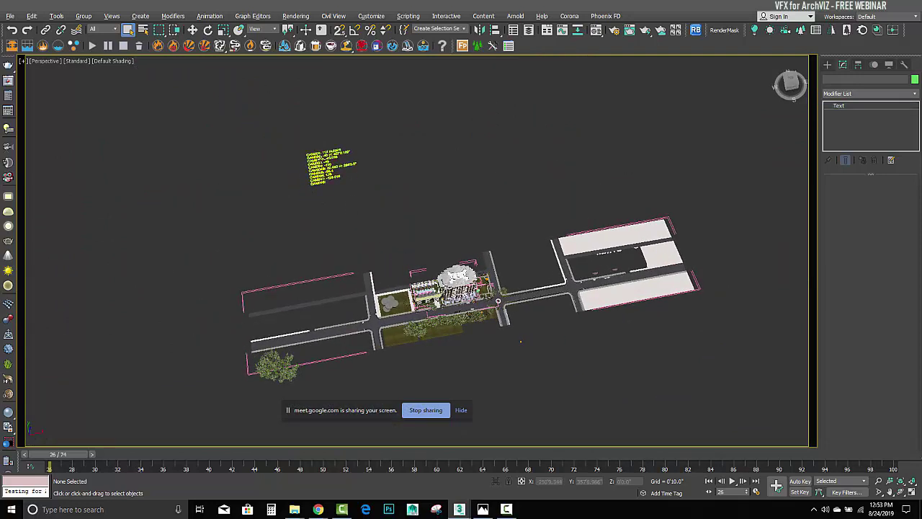
pyautogui.press('t')
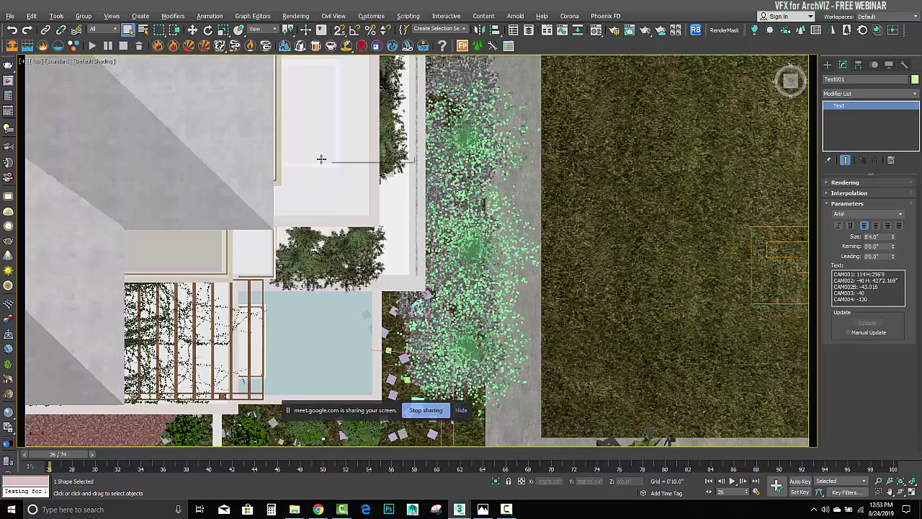
pyautogui.press('z')
pyautogui.moveTo(573, 248); pyautogui.dragTo(534, 234, button='middle')
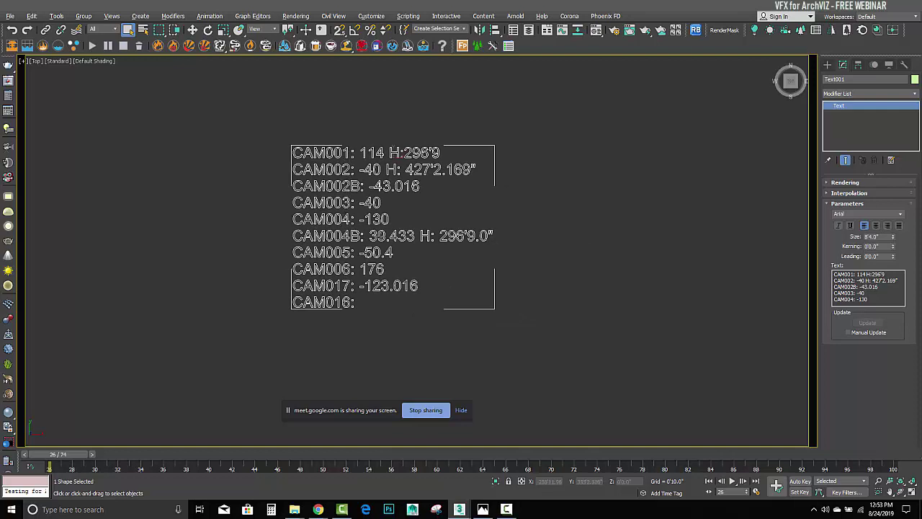
pyautogui.moveTo(529, 271); pyautogui.dragTo(542, 214, button='middle')
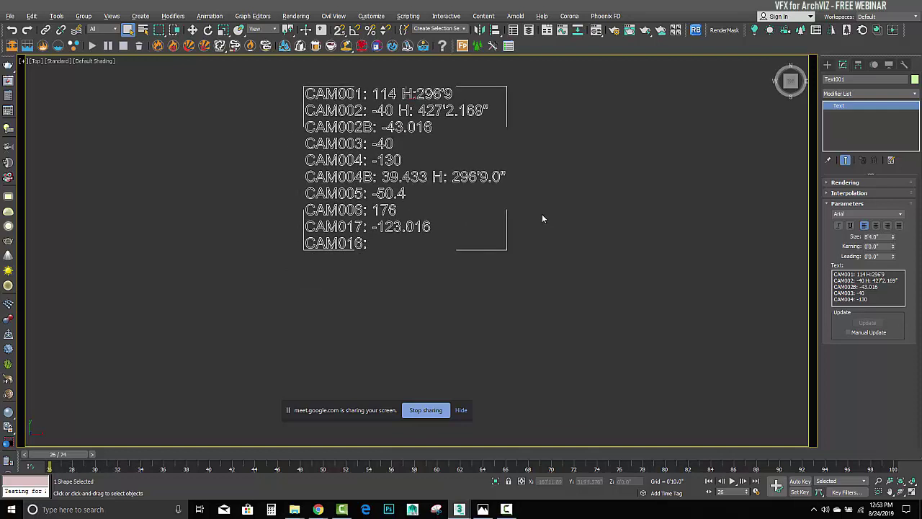
pyautogui.scroll(-6, 513, 273)
pyautogui.moveTo(397, 136); pyautogui.dragTo(374, 114, button='middle')
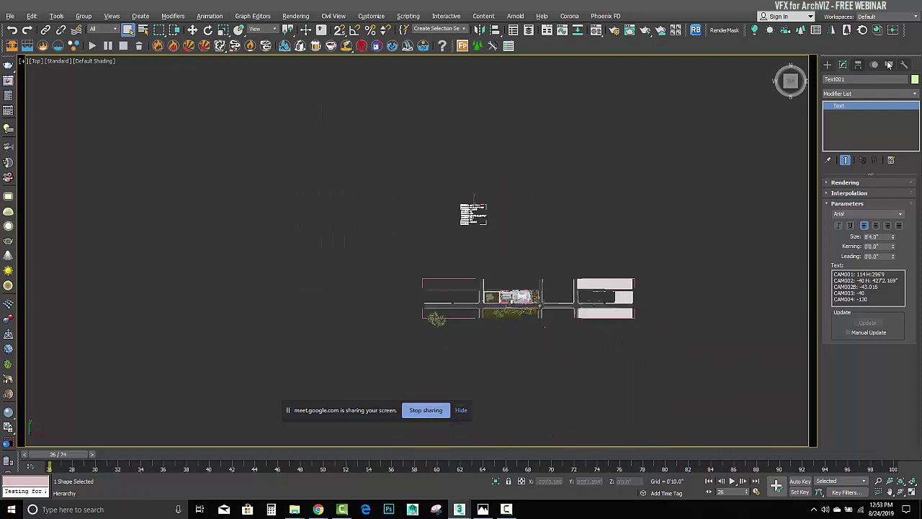
pyautogui.click(888, 64)
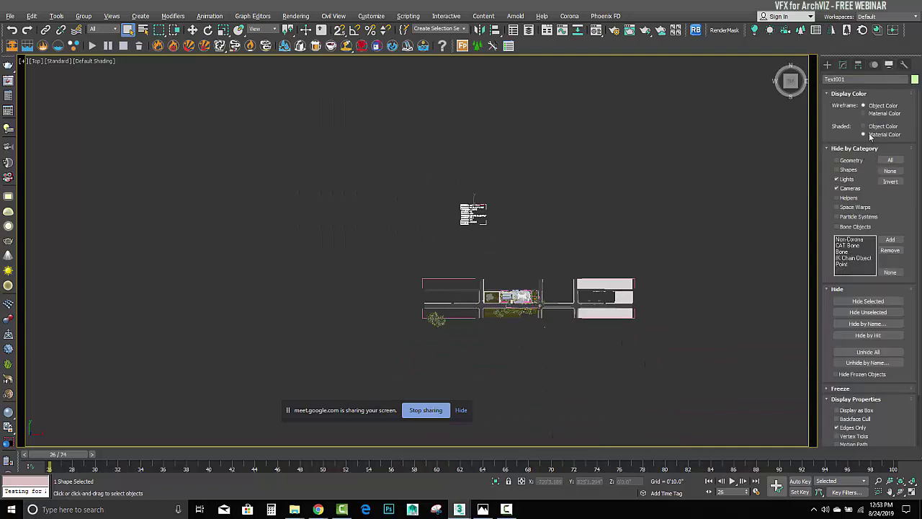
pyautogui.click(873, 64)
pyautogui.click(858, 65)
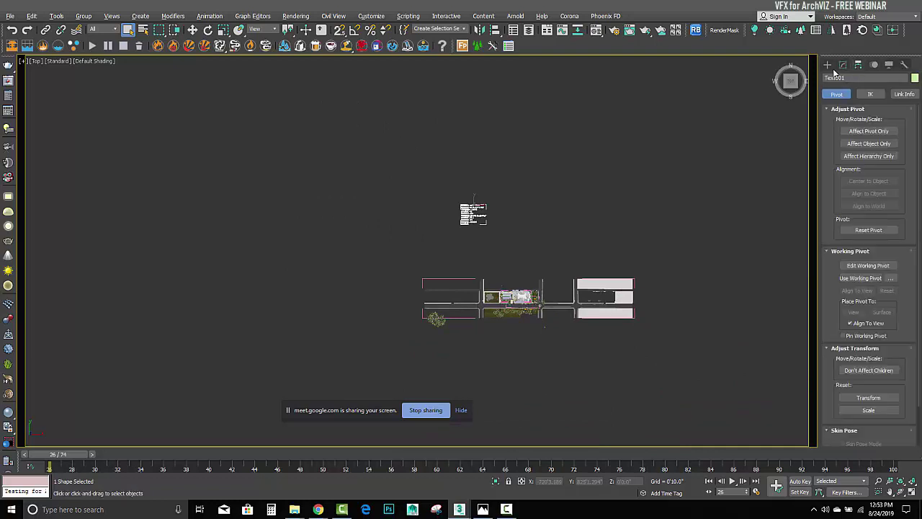
# - Switch to the Google Meet call, read the attendee's question in the chat, and return to 3ds Max
pyautogui.moveTo(318, 509)
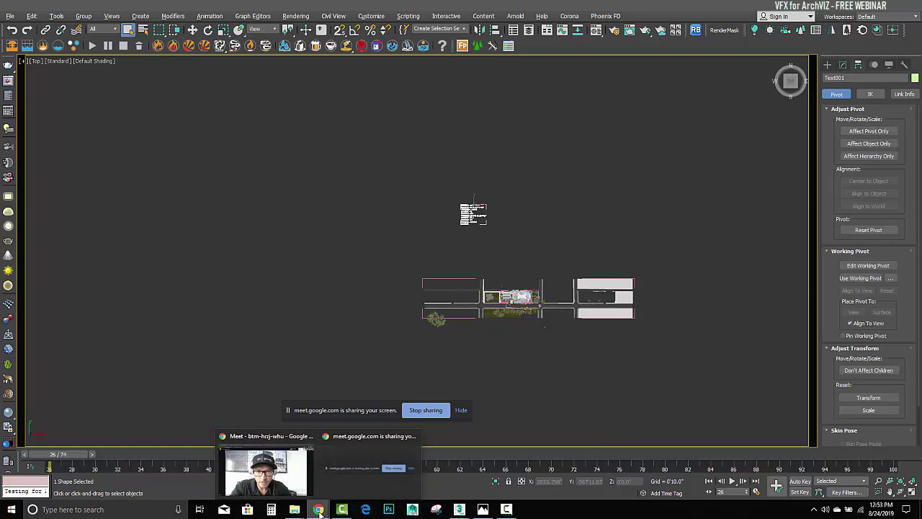
pyautogui.click(280, 439)
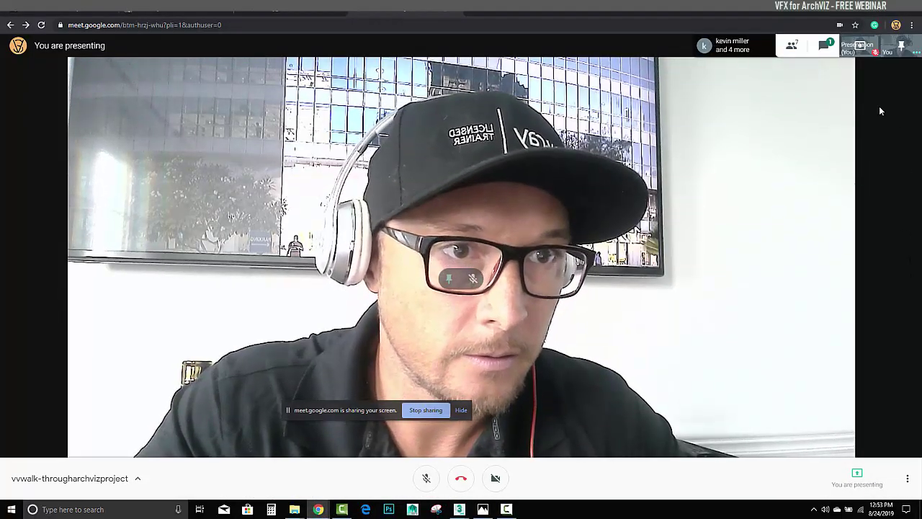
pyautogui.click(822, 44)
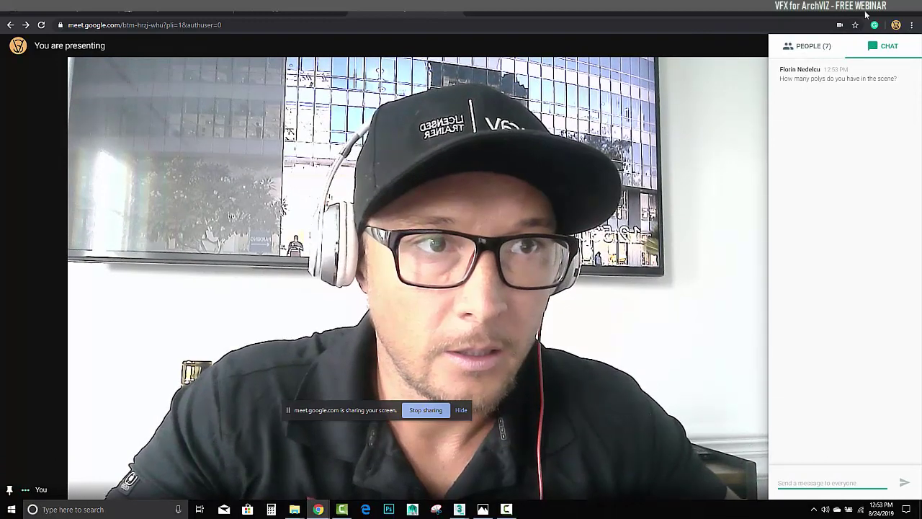
pyautogui.click(867, 11)
# - Clear the text object selection and reframe the whole site in the Top view
pyautogui.click(33, 62)
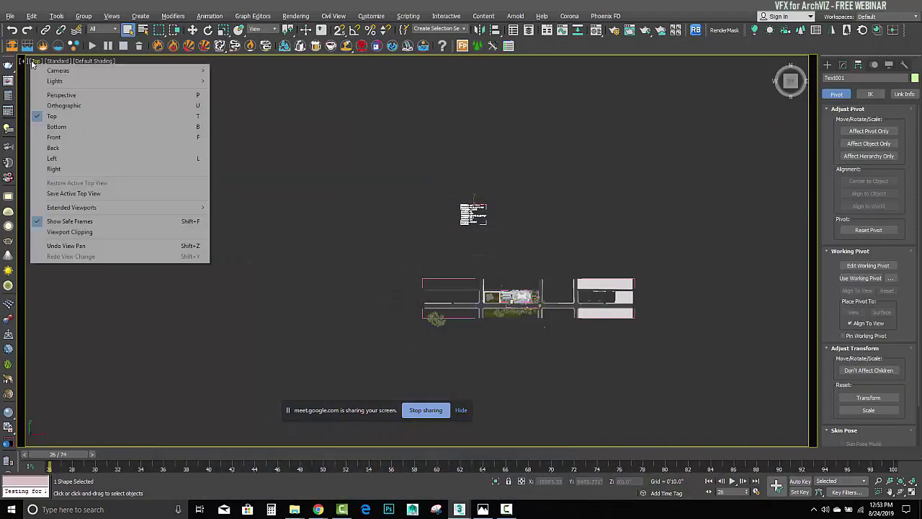
pyautogui.click(355, 124)
pyautogui.moveTo(538, 273); pyautogui.dragTo(483, 230, button='middle')
pyautogui.scroll(2, 483, 229)
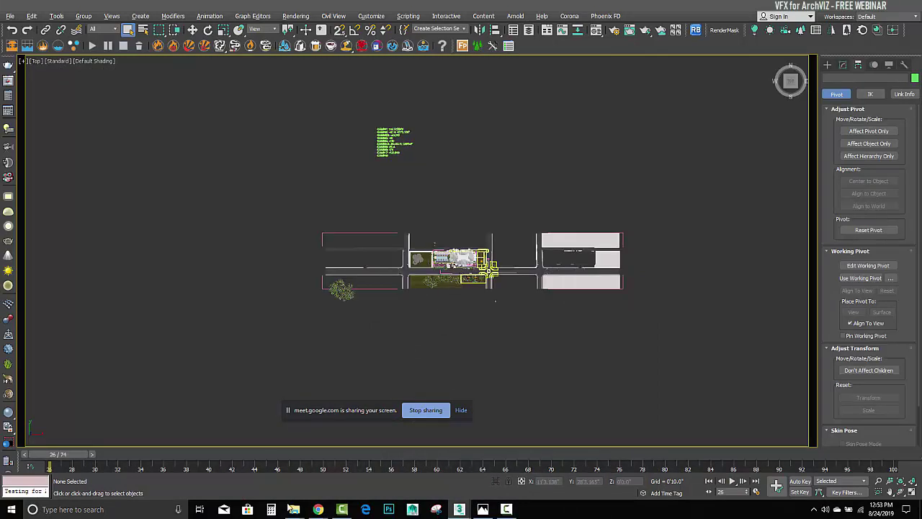
# - Compare the file sizes of 001_NEW_TOWER, VILLA_VALENCIA_021 and VILLA_VALENCIA_INTERIOR_028 in a widened folder window, and minimize it
pyautogui.moveTo(294, 510)
pyautogui.click(248, 465)
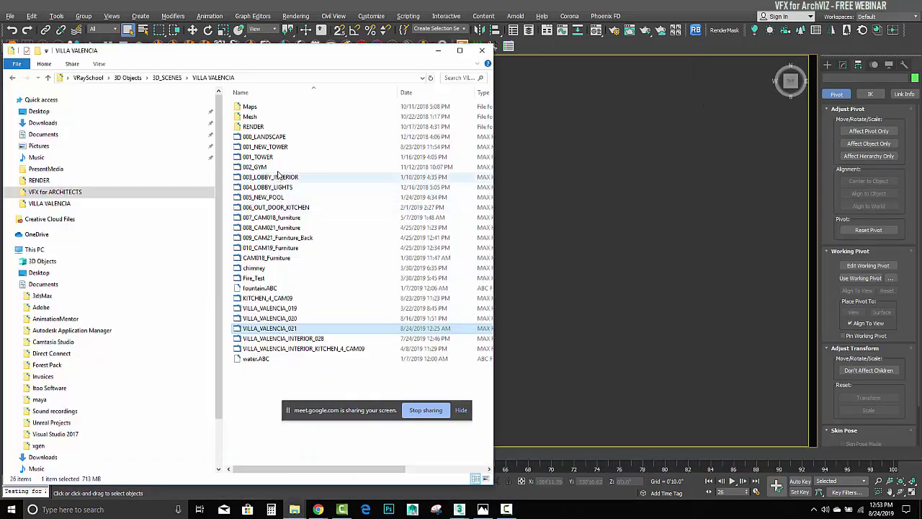
pyautogui.click(280, 147)
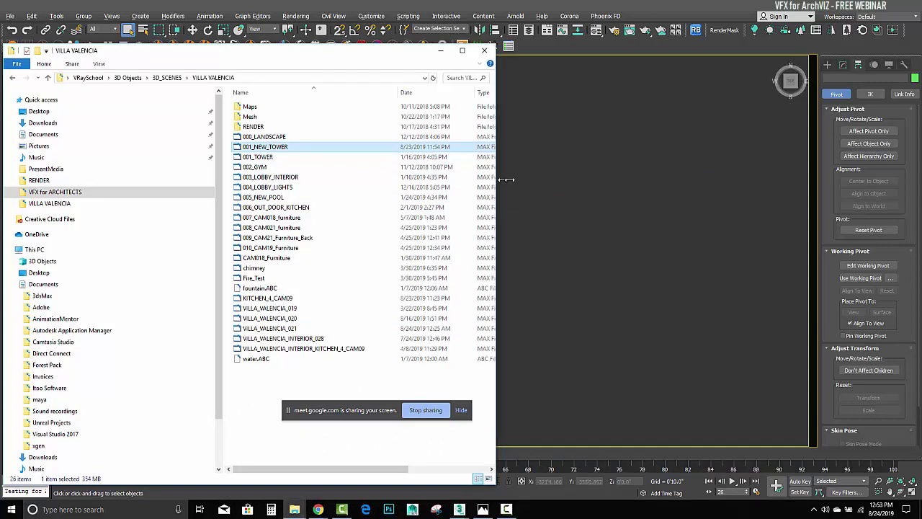
pyautogui.moveTo(495, 181); pyautogui.dragTo(696, 181)
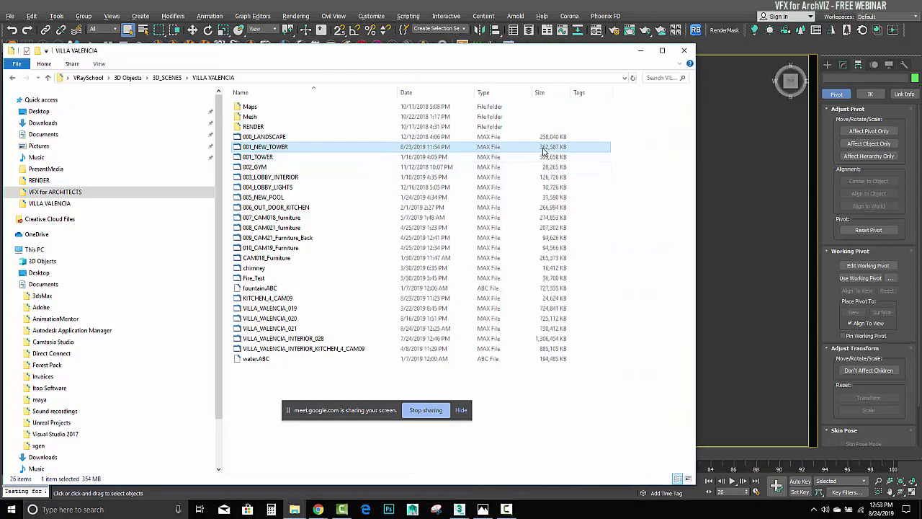
pyautogui.click(360, 329)
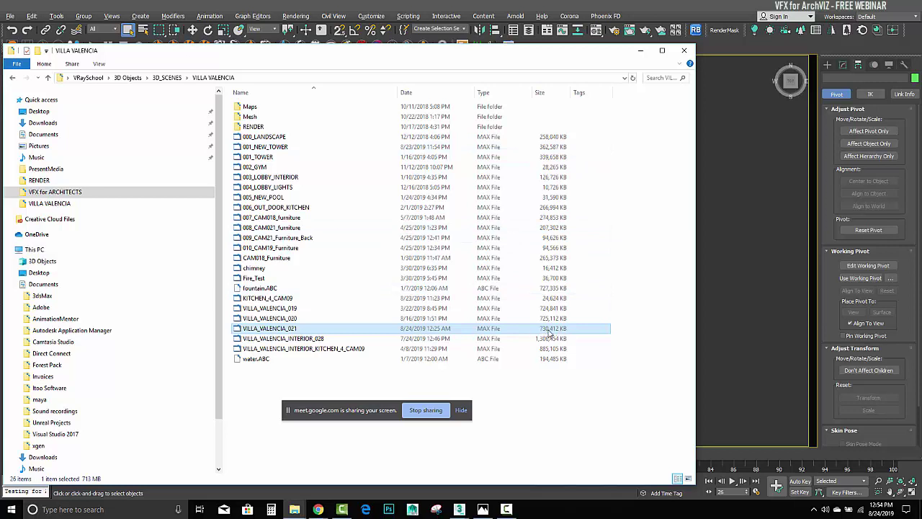
pyautogui.click(390, 343)
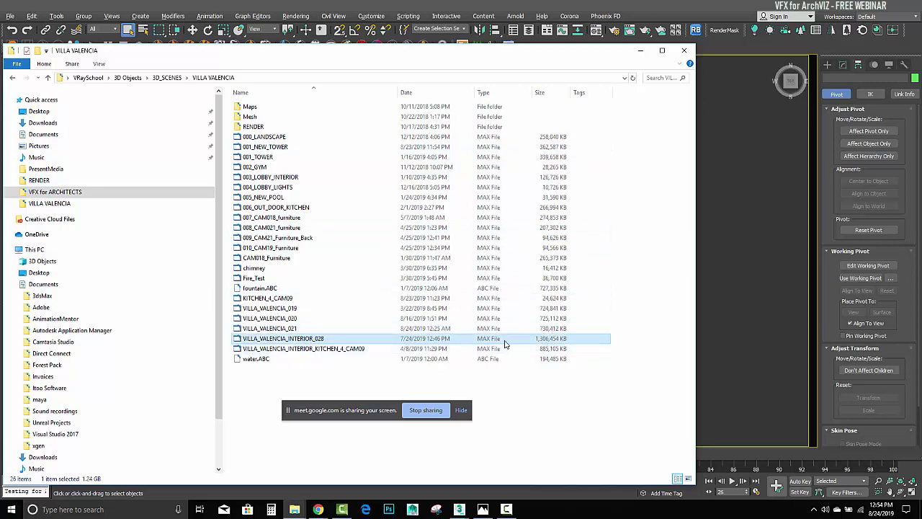
pyautogui.click(640, 51)
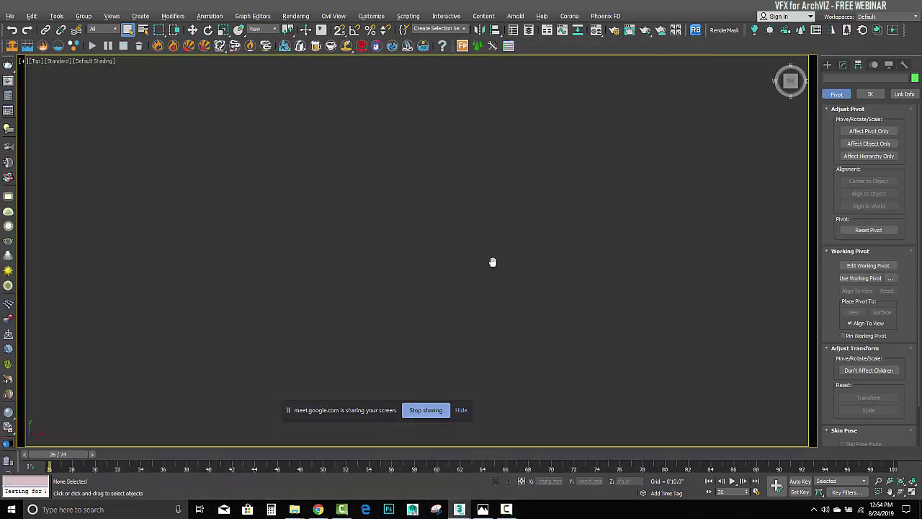
pyautogui.click(36, 62)
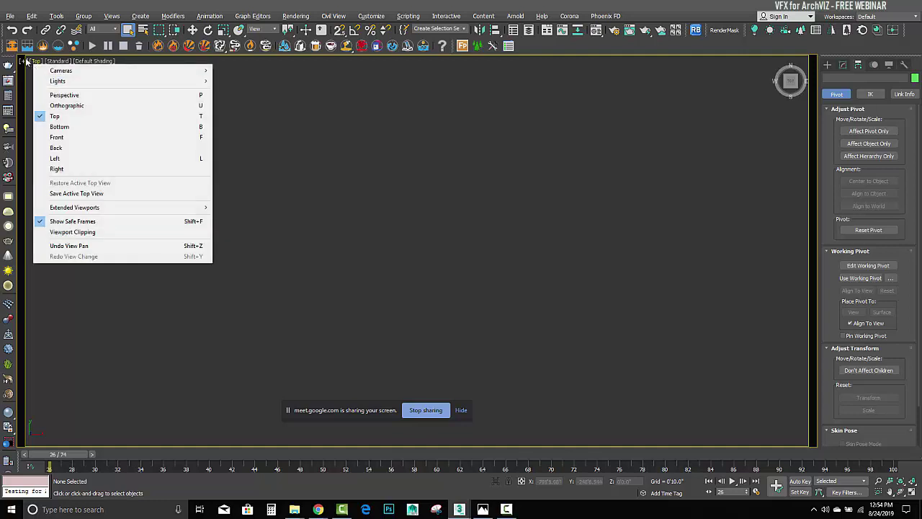
pyautogui.click(23, 62)
pyautogui.click(78, 62)
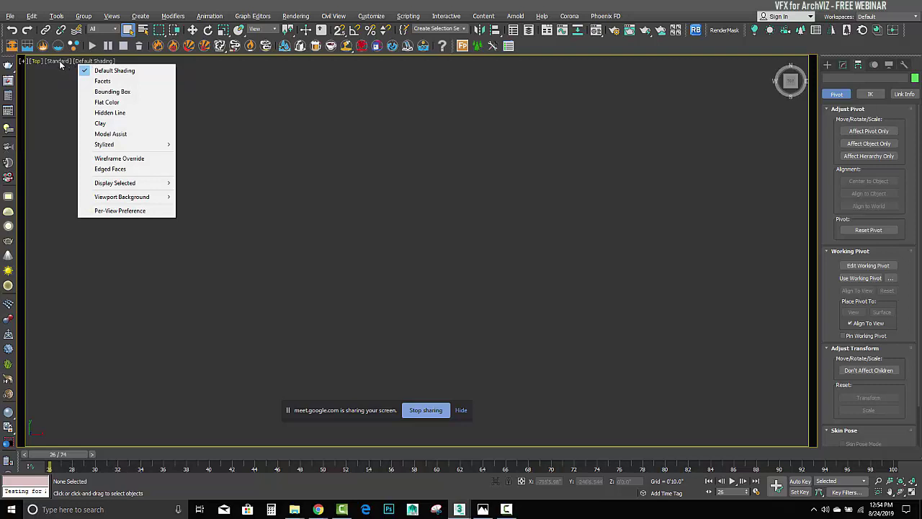
pyautogui.click(59, 62)
pyautogui.click(327, 126)
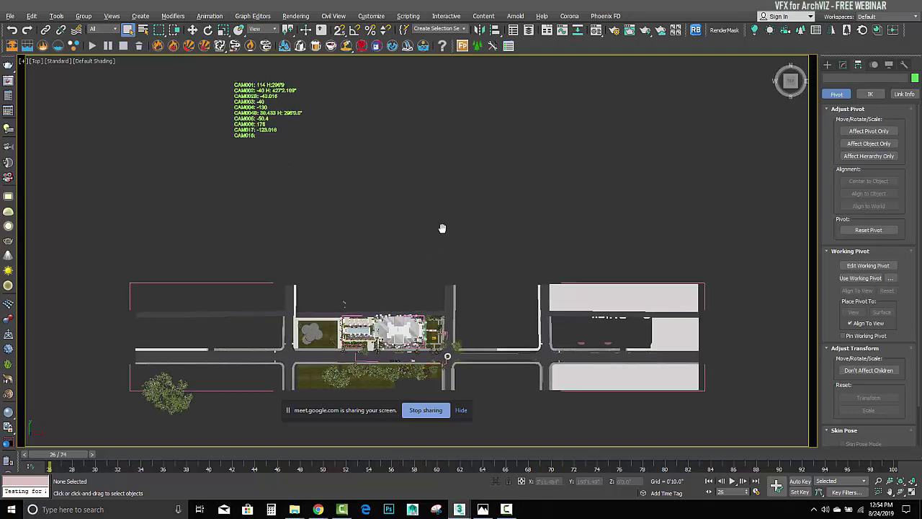
# - Unhide the Lights category in the Top view and select the round V-Ray light beside the tower
pyautogui.moveTo(440, 226); pyautogui.dragTo(560, 166, button='middle')
pyautogui.click(873, 65)
pyautogui.click(889, 64)
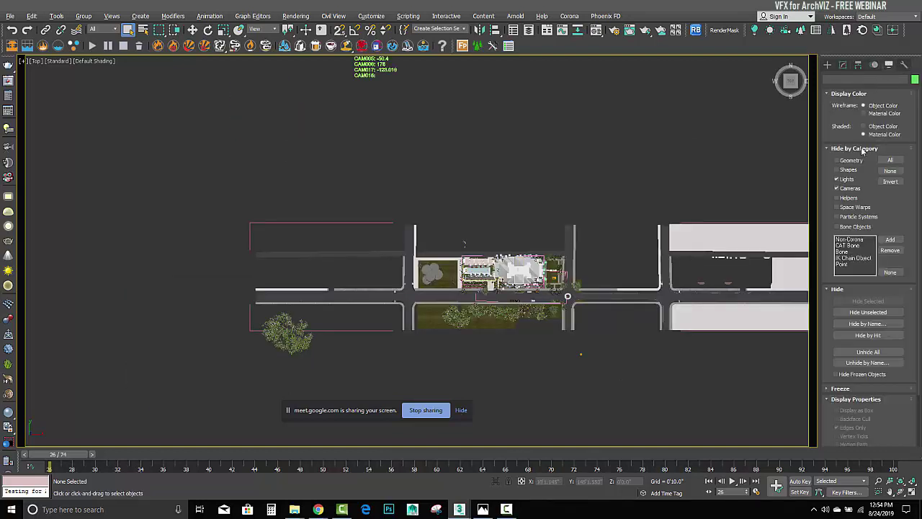
pyautogui.moveTo(469, 142); pyautogui.dragTo(459, 124, button='middle')
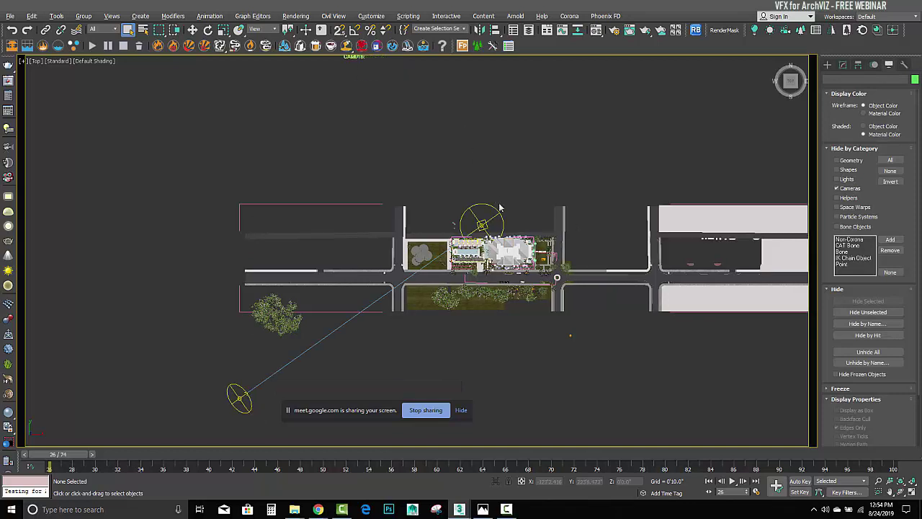
pyautogui.click(489, 206)
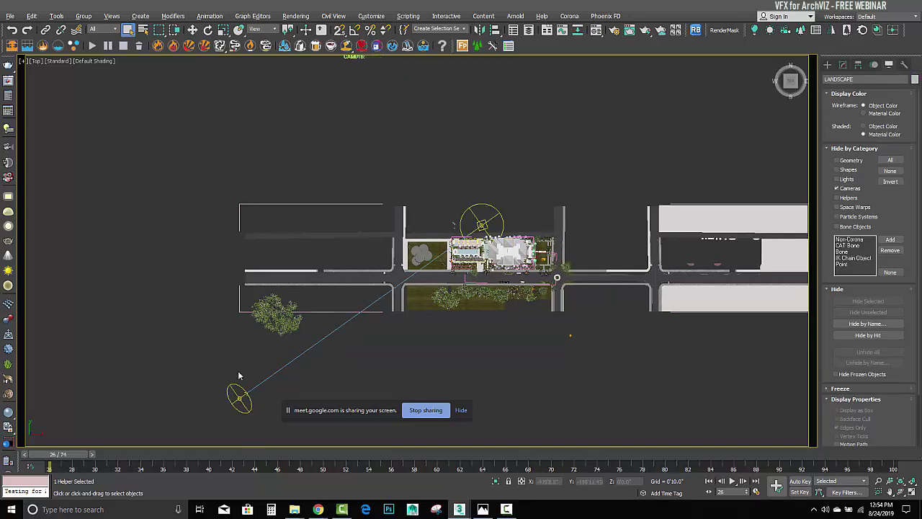
pyautogui.click(493, 217)
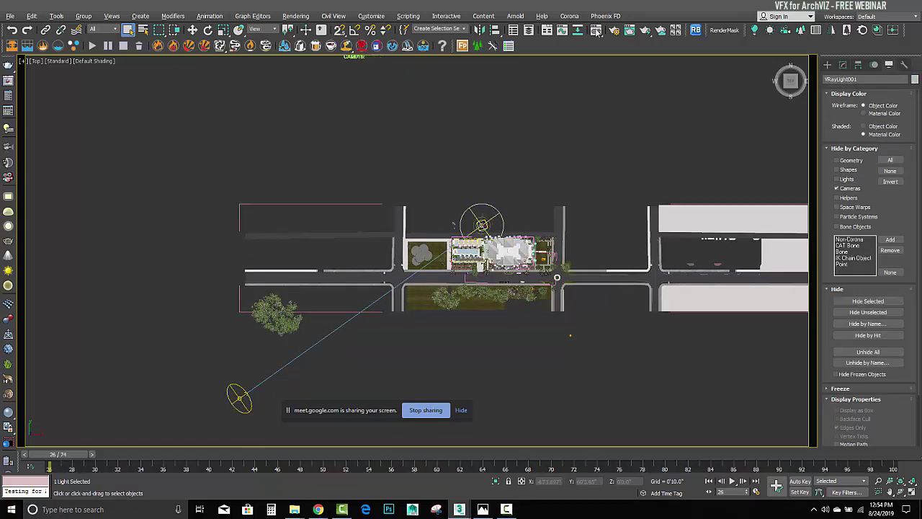
# - Display the VRayHDRI sky map in the Material Editor and rotate the dome light to about 67° around Z in the Top view
pyautogui.press('m')
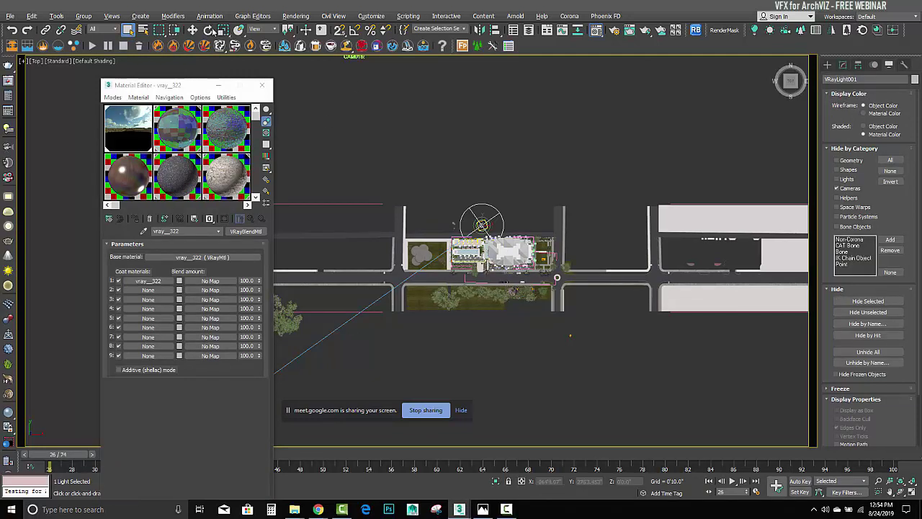
pyautogui.press('e')
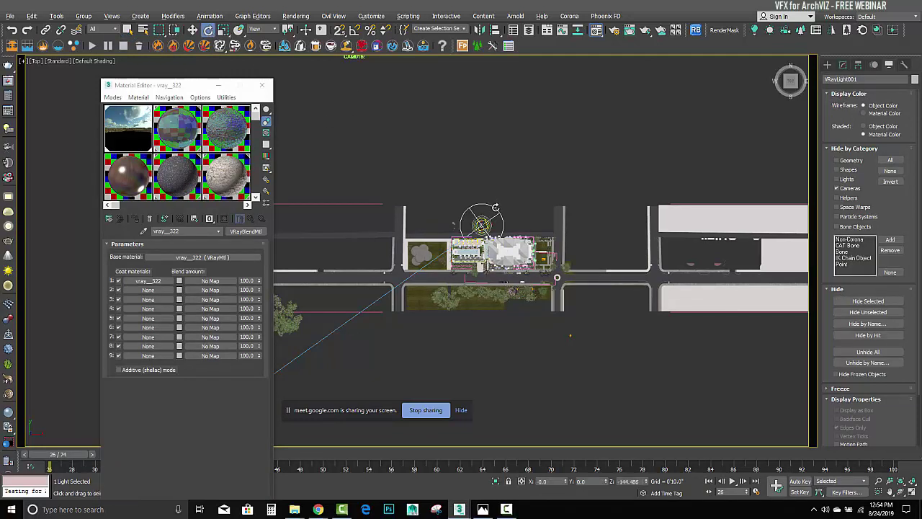
pyautogui.moveTo(496, 207); pyautogui.dragTo(513, 244)
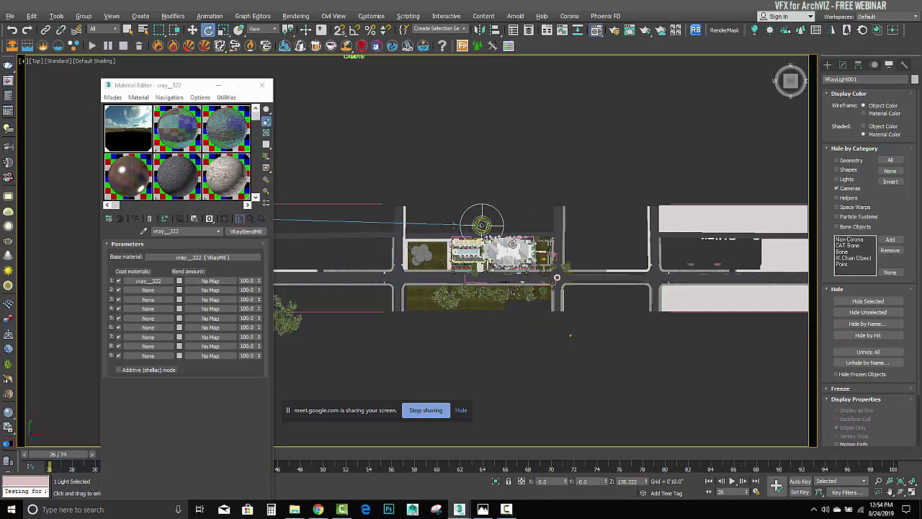
pyautogui.click(139, 124)
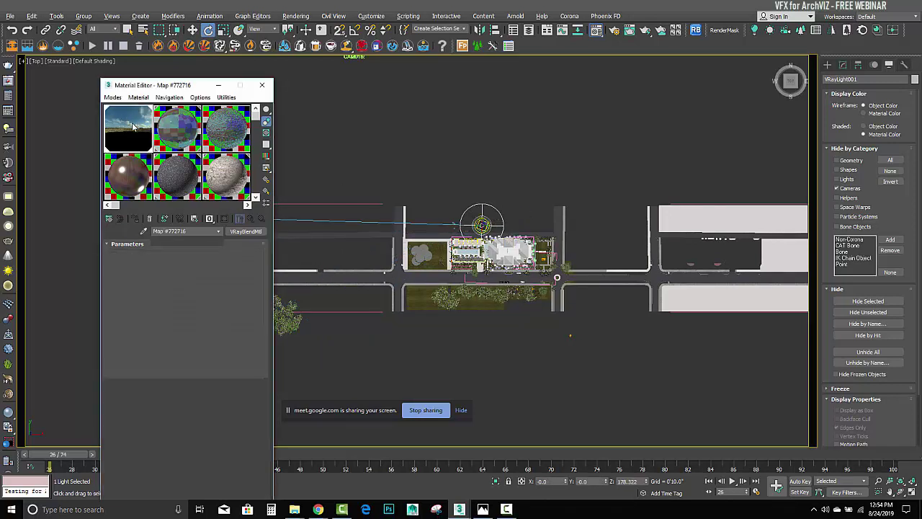
pyautogui.moveTo(497, 210); pyautogui.dragTo(522, 225)
# - Review the environment map in Environment and Effects and the V-Ray dome light's texture, Dome light, Options and Sampling settings, including Invisible
pyautogui.click(295, 16)
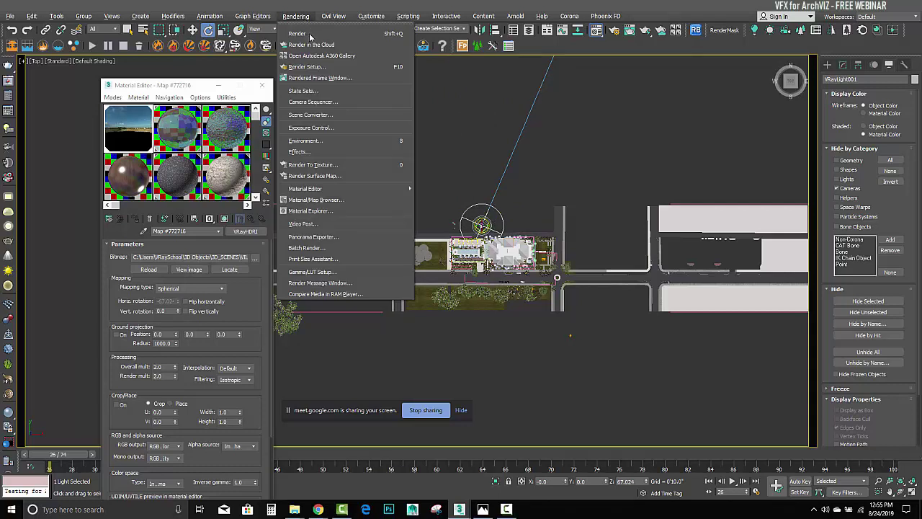
pyautogui.click(324, 141)
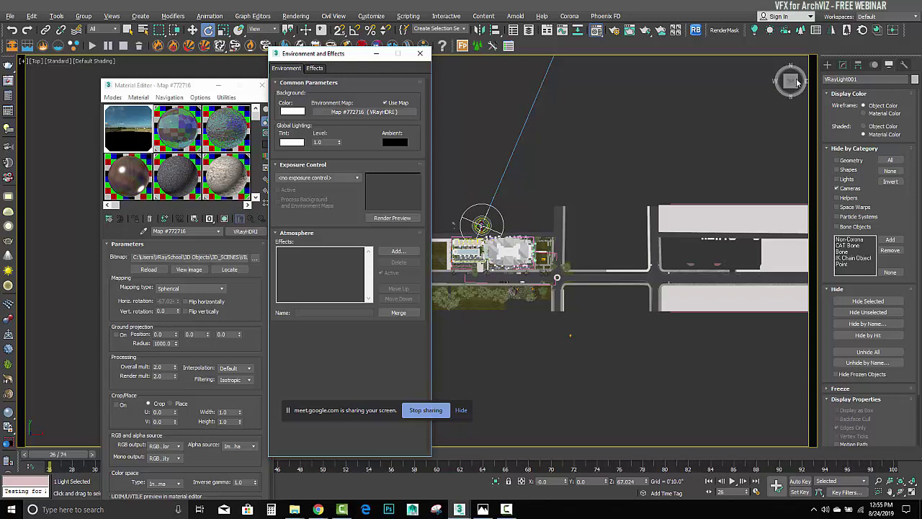
pyautogui.click(843, 65)
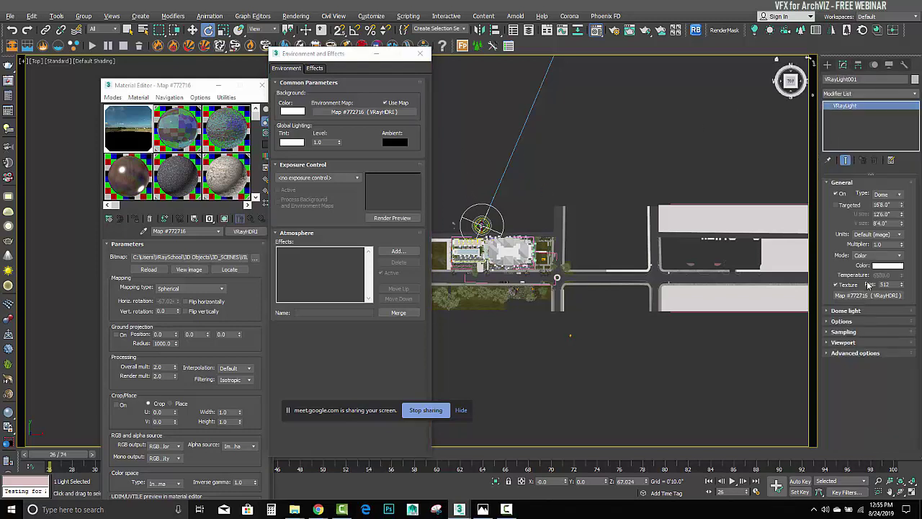
pyautogui.click(850, 310)
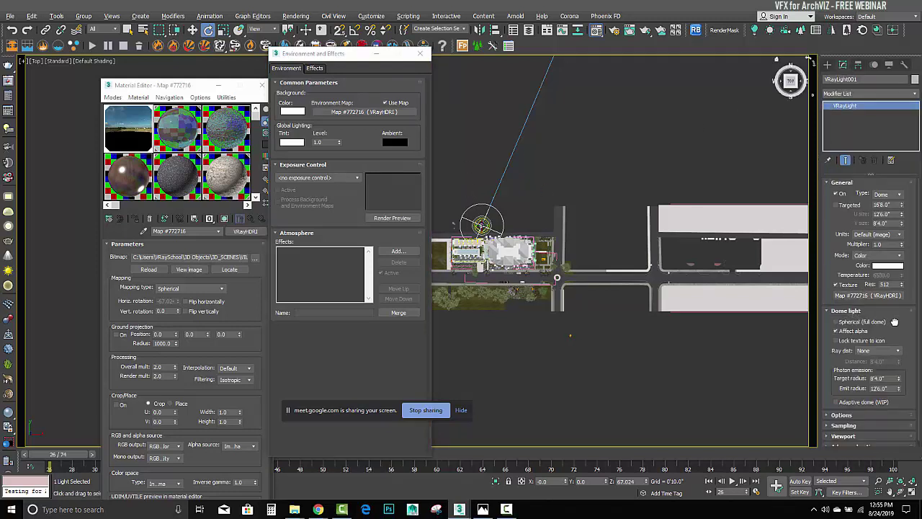
pyautogui.click(874, 421)
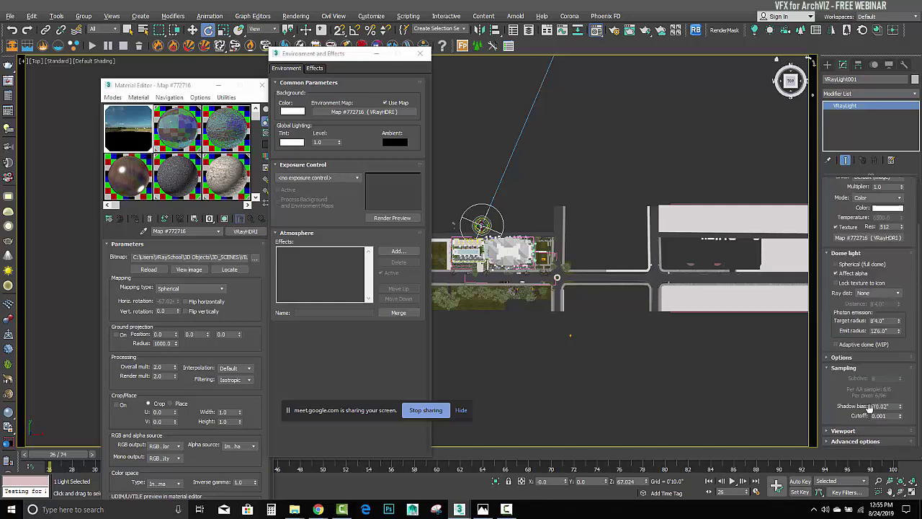
pyautogui.click(851, 358)
pyautogui.moveTo(884, 354); pyautogui.dragTo(873, 309)
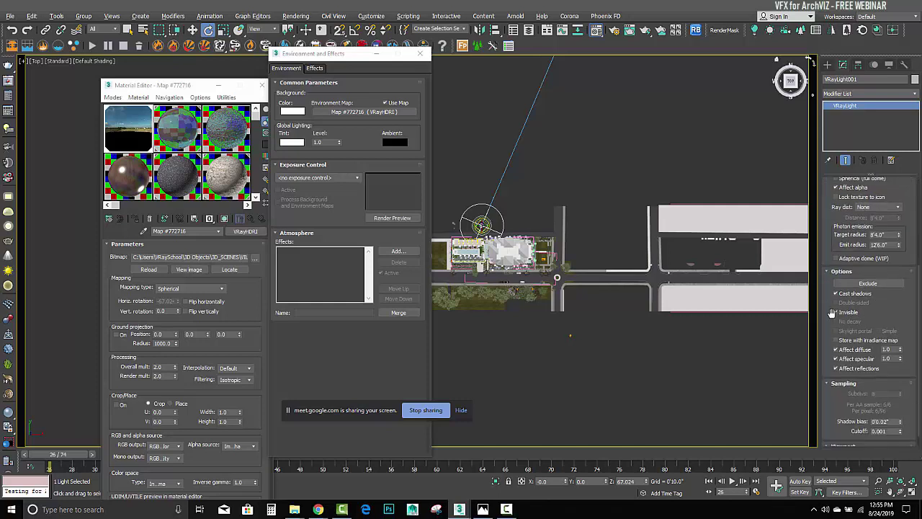
pyautogui.click(841, 314)
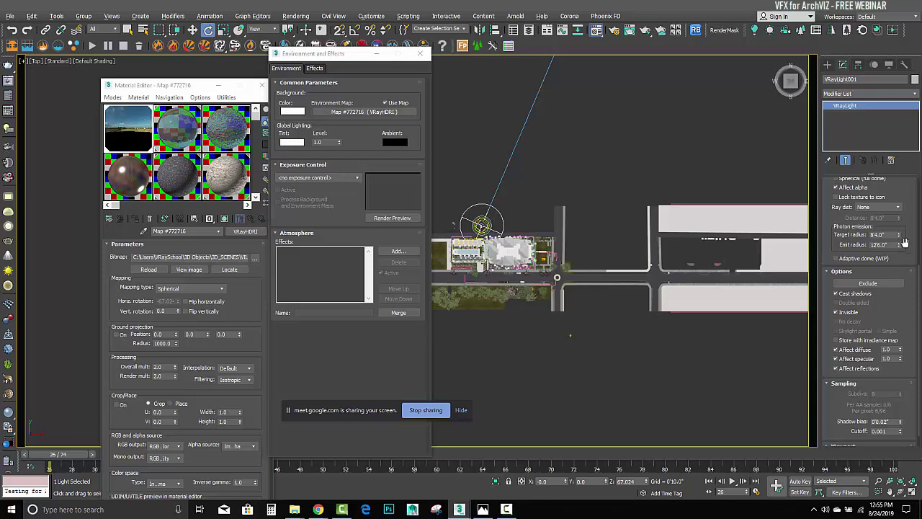
# - Examine the VRayHDRI map's overall and render multipliers, color space type and inverse gamma, and minimize the Environment and Effects window
pyautogui.click(121, 127)
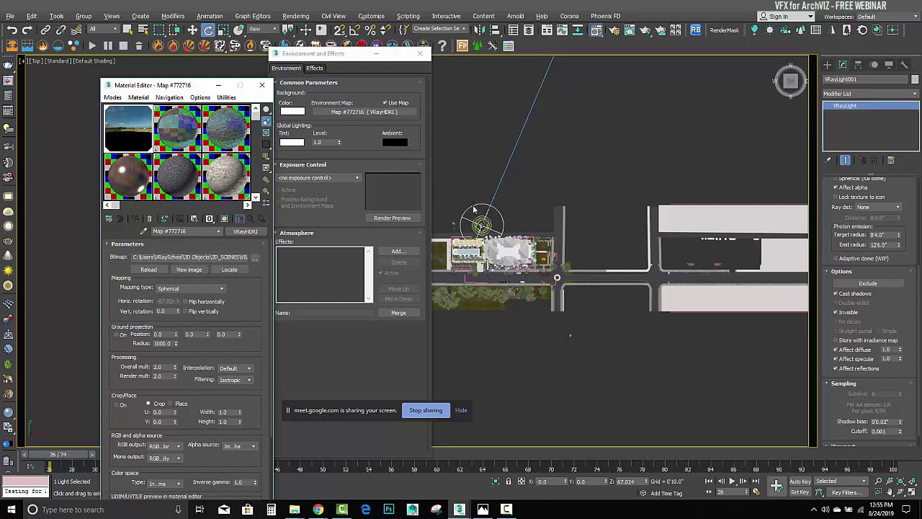
pyautogui.moveTo(246, 299); pyautogui.dragTo(247, 255)
pyautogui.moveTo(188, 86); pyautogui.dragTo(168, 25)
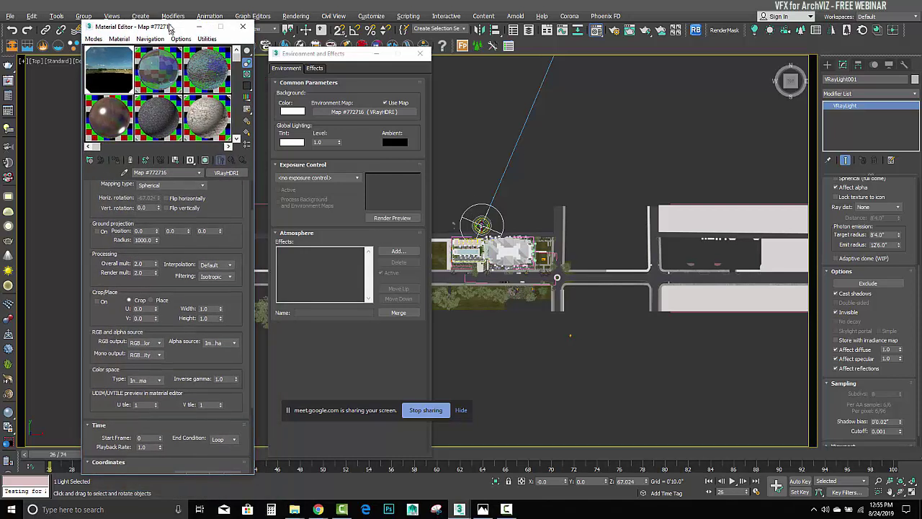
pyautogui.moveTo(224, 353); pyautogui.dragTo(225, 332)
pyautogui.doubleClick(137, 230)
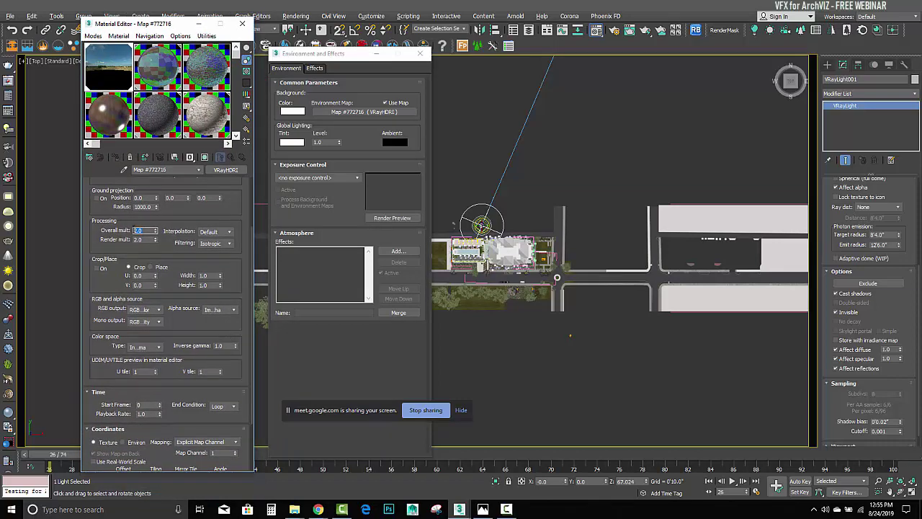
pyautogui.doubleClick(144, 240)
pyautogui.write('7')
pyautogui.doubleClick(220, 347)
pyautogui.click(158, 347)
pyautogui.click(160, 350)
pyautogui.click(376, 53)
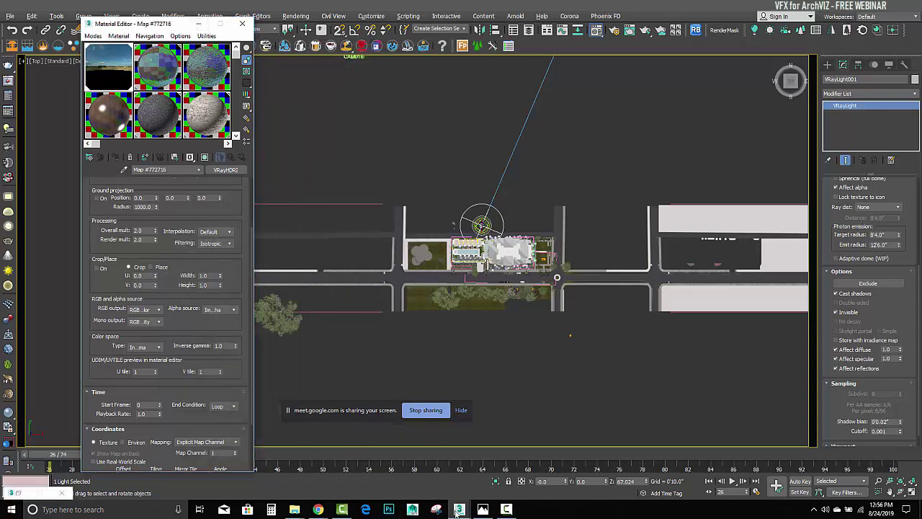
# - Switch to Photos and browse back from the lounge rendering past the home theater to the aerial view of the tower
pyautogui.click(483, 509)
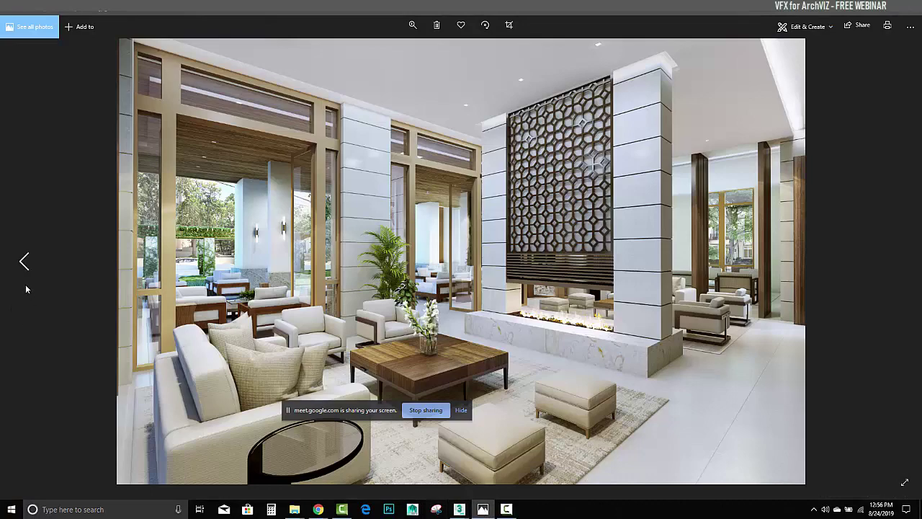
pyautogui.click(24, 263)
pyautogui.click(24, 263)
pyautogui.click(24, 264)
pyautogui.click(24, 264)
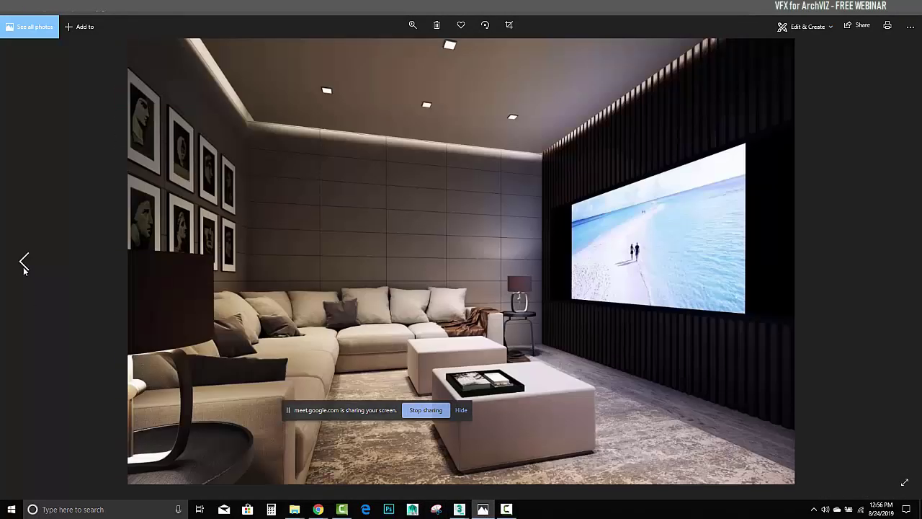
pyautogui.click(24, 264)
pyautogui.click(24, 264)
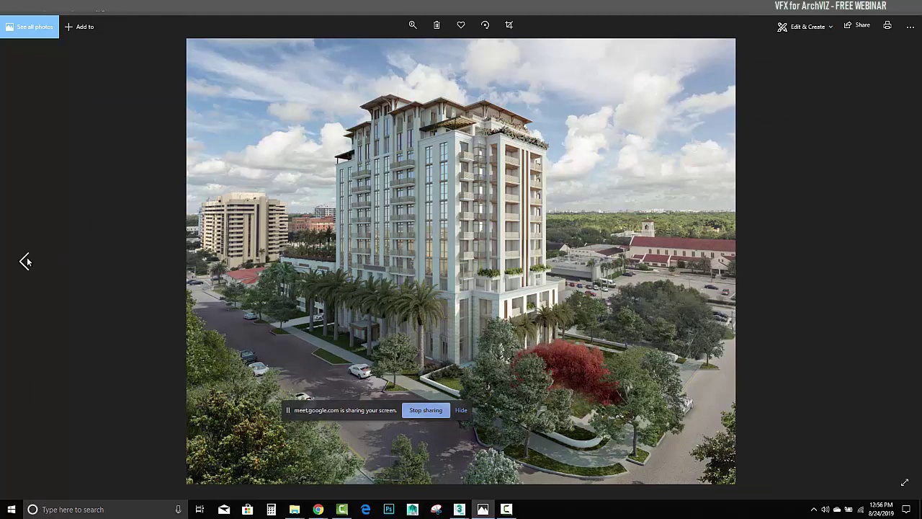
# - Compare the lighting in the front elevation, gym, pool deck, street corner and entrance renderings of the project
pyautogui.click(24, 264)
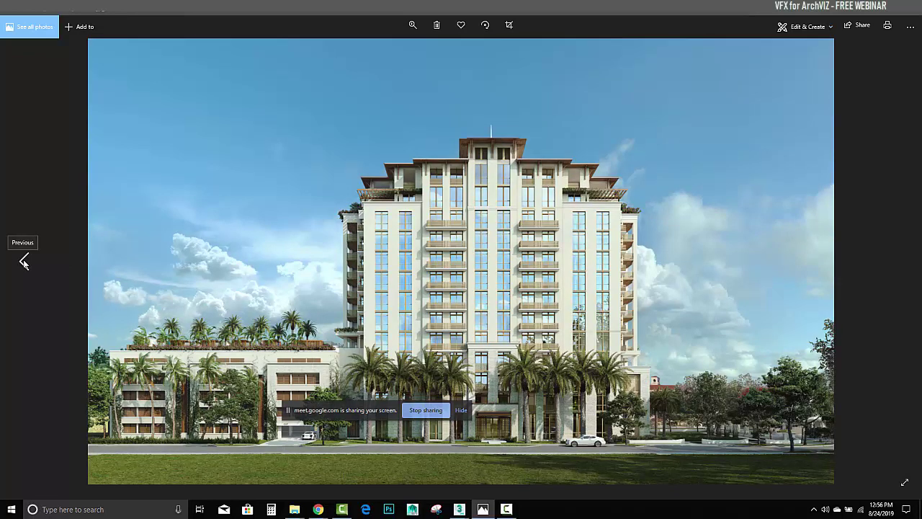
pyautogui.click(23, 263)
pyautogui.click(24, 262)
pyautogui.click(24, 262)
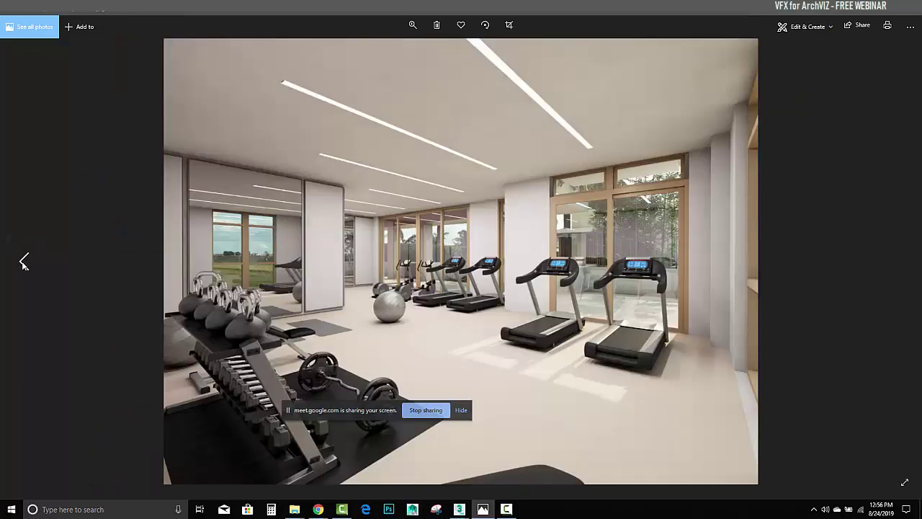
pyautogui.click(24, 263)
pyautogui.click(23, 262)
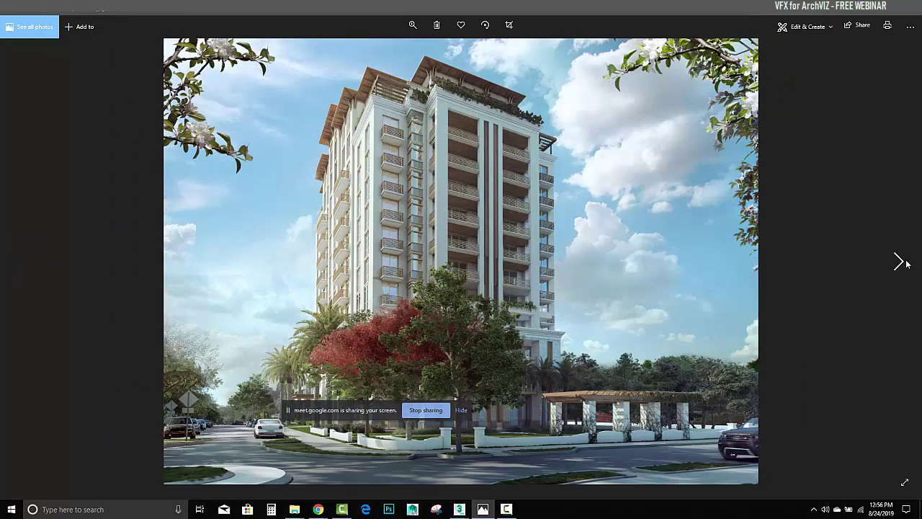
pyautogui.click(899, 261)
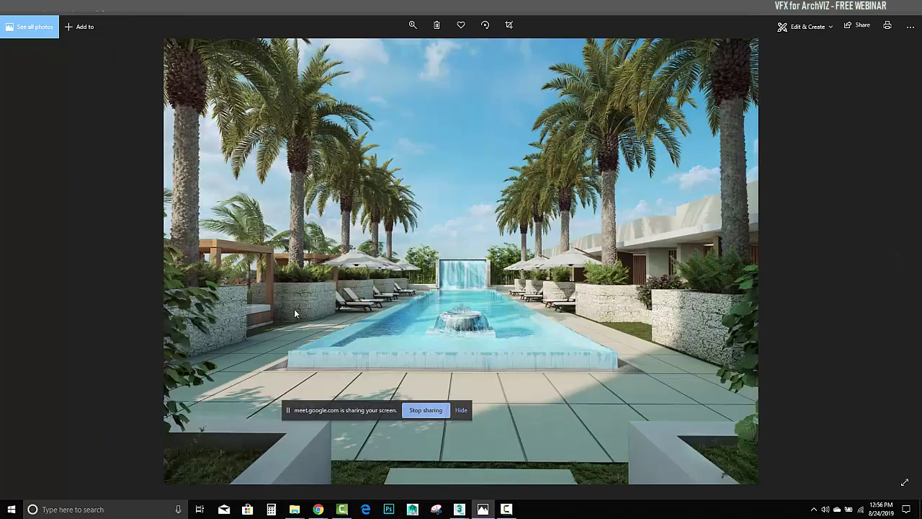
pyautogui.click(24, 261)
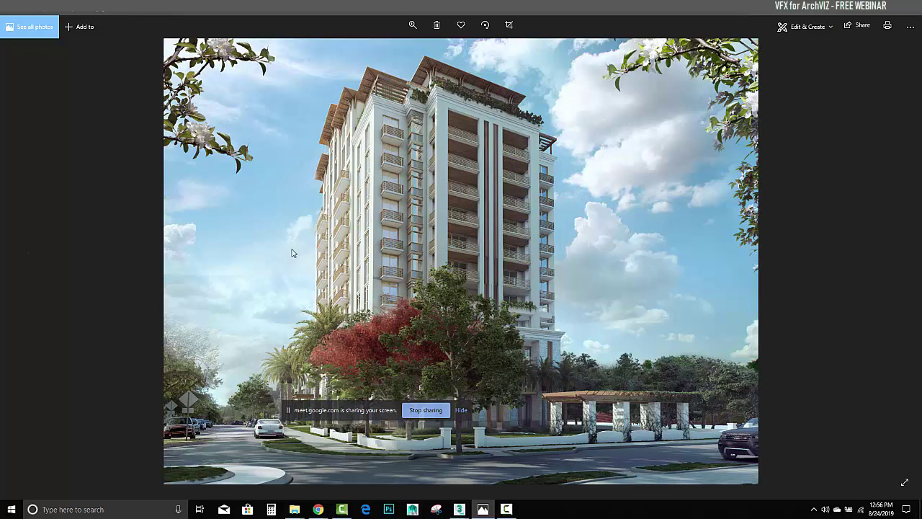
pyautogui.click(23, 262)
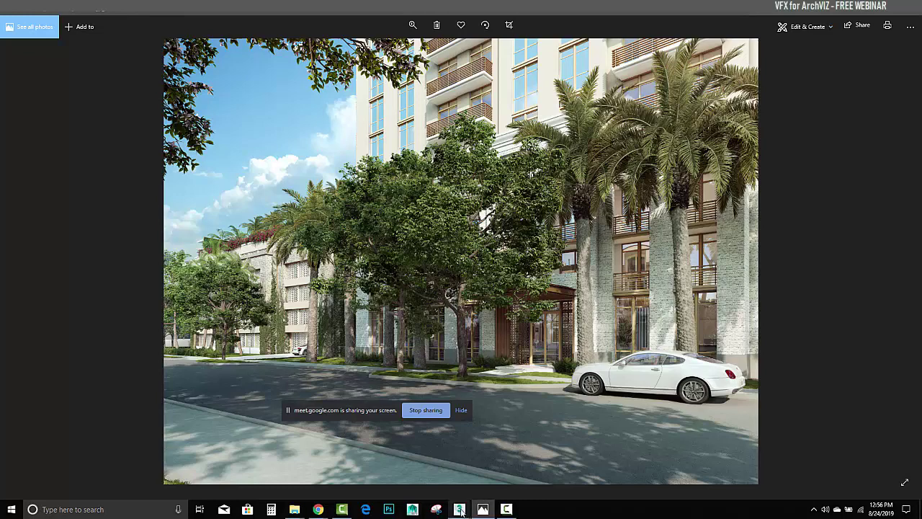
# - Return to 3ds Max, inspect the dome light's Z rotation, and select the camera notes text object to check its CAM001 entry
pyautogui.moveTo(459, 509)
pyautogui.click(512, 441)
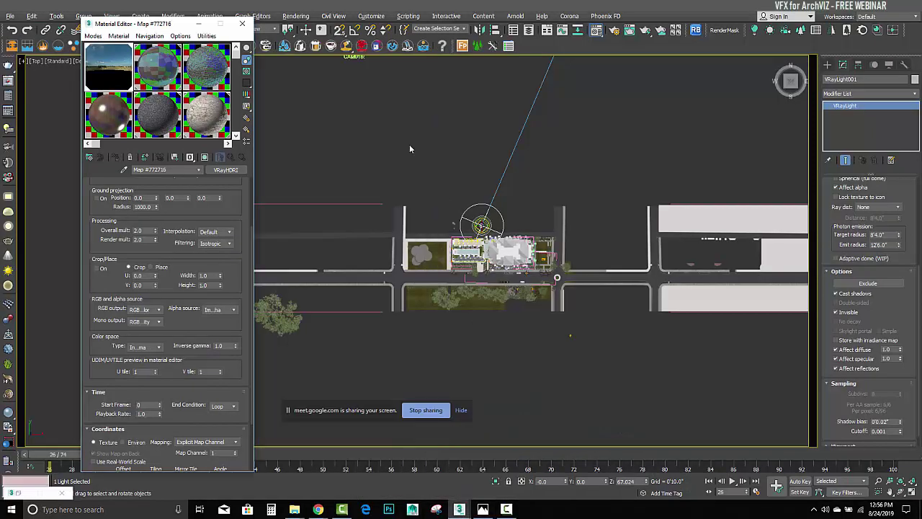
pyautogui.moveTo(394, 185); pyautogui.dragTo(418, 278, button='middle')
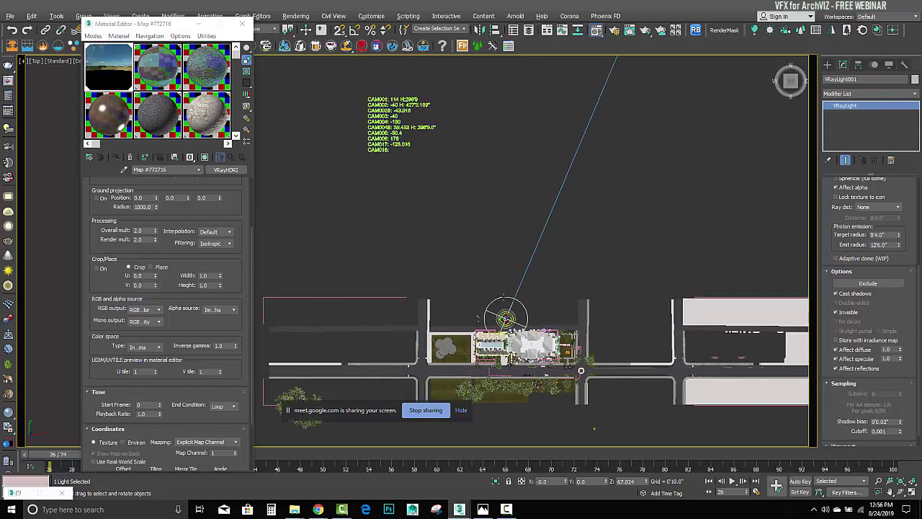
pyautogui.click(504, 297)
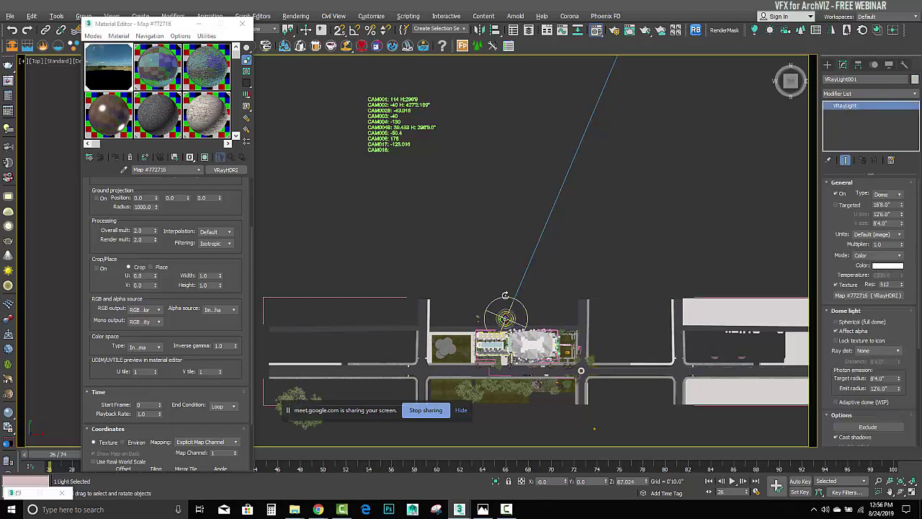
pyautogui.click(637, 481)
pyautogui.click(400, 101)
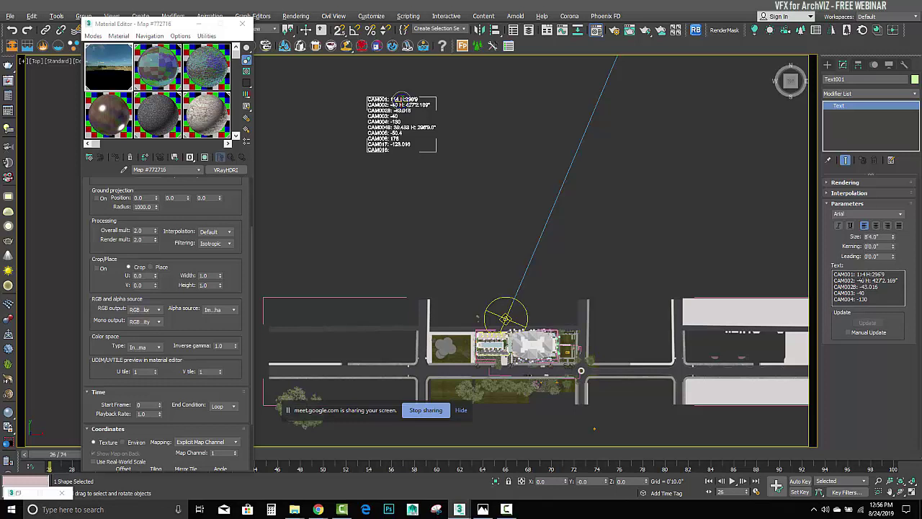
pyautogui.click(865, 274)
pyautogui.moveTo(872, 275); pyautogui.dragTo(886, 274)
# - View the rendering of the rooftop deck and tower in Photos, and return to 3ds Max for a close look at the camera notes
pyautogui.click(483, 509)
pyautogui.click(30, 251)
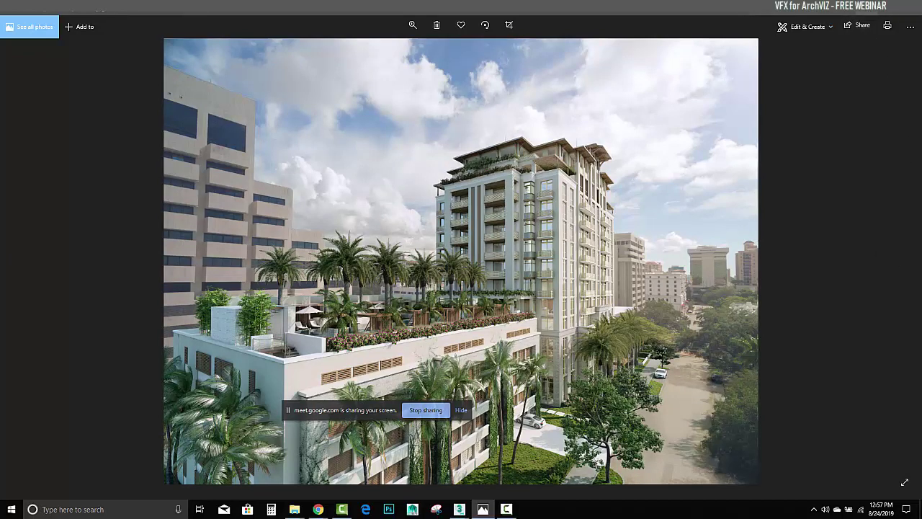
pyautogui.click(867, 7)
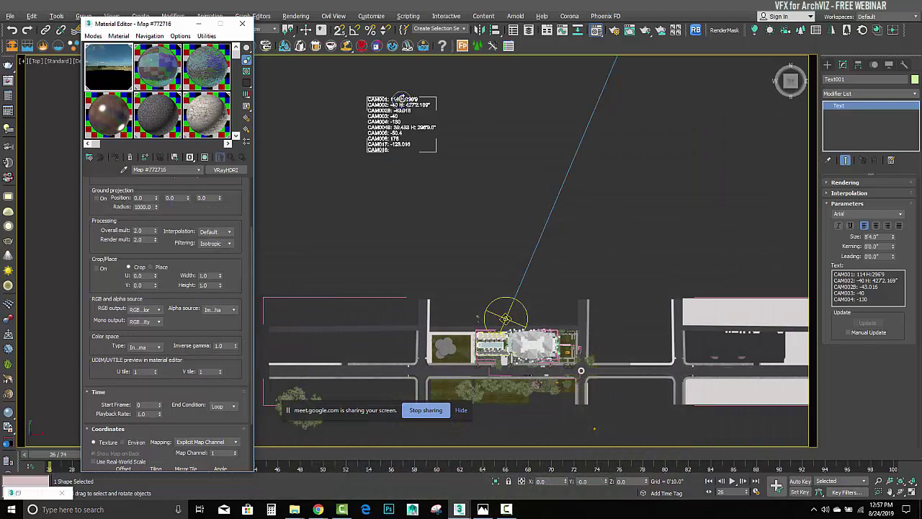
pyautogui.moveTo(401, 103); pyautogui.dragTo(404, 104, button='middle')
pyautogui.scroll(5, 401, 106)
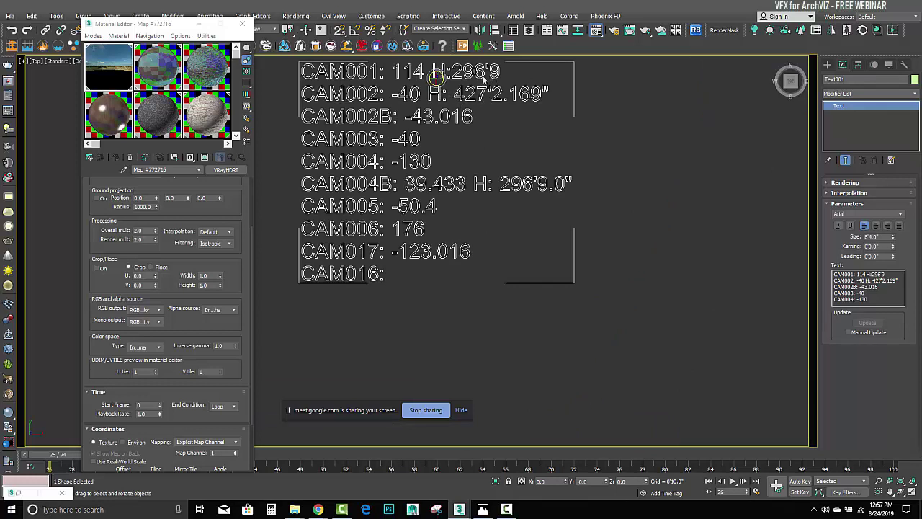
# - Copy the CAM003 rotation value of -40 from the camera notes text
pyautogui.moveTo(861, 286); pyautogui.dragTo(880, 286)
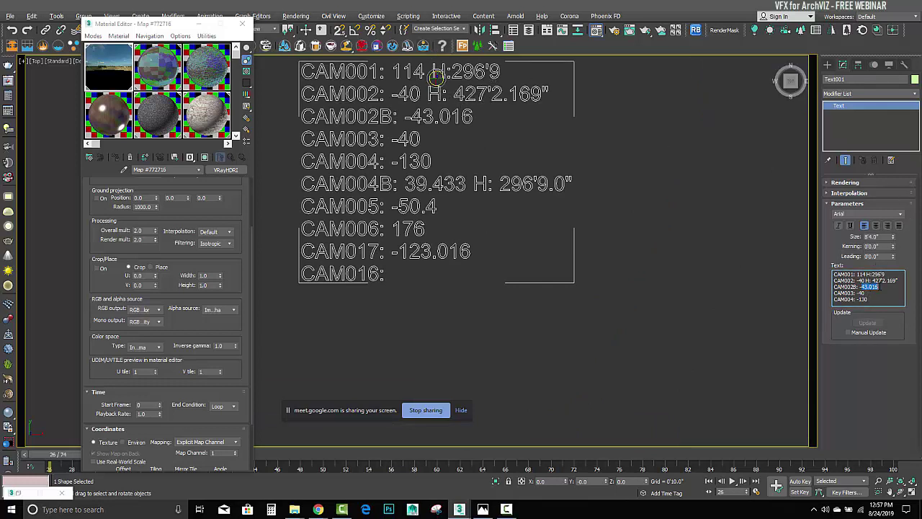
pyautogui.doubleClick(864, 292)
pyautogui.moveTo(856, 293); pyautogui.dragTo(867, 293)
pyautogui.rightClick(864, 293)
pyautogui.click(853, 325)
# - Select the V-Ray dome light beside the building and set its Z rotation to -40
pyautogui.click(556, 332)
pyautogui.scroll(-5, 557, 317)
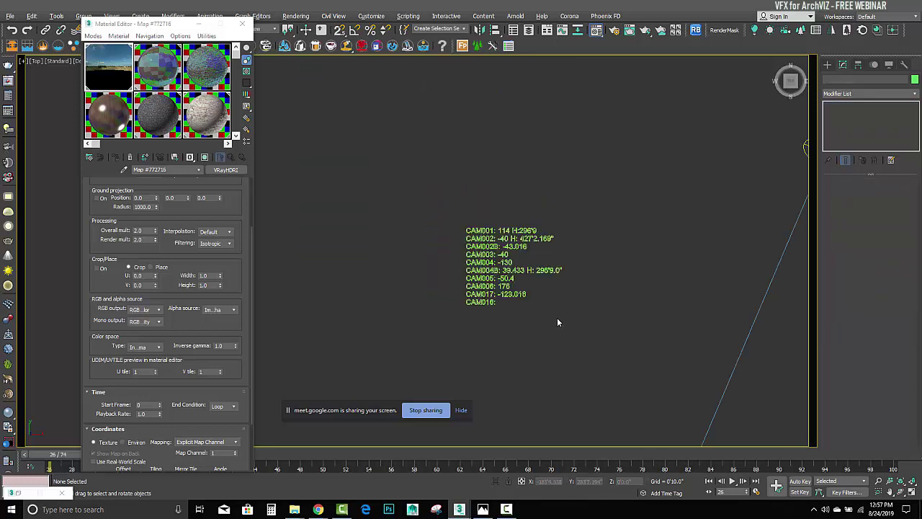
pyautogui.moveTo(576, 330); pyautogui.dragTo(332, 304, button='middle')
pyautogui.moveTo(434, 228); pyautogui.dragTo(651, 222, button='middle')
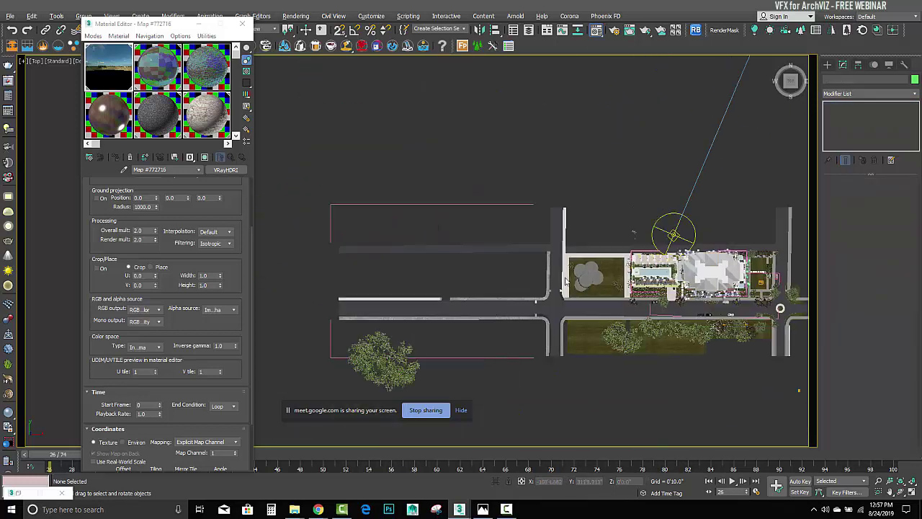
pyautogui.click(671, 232)
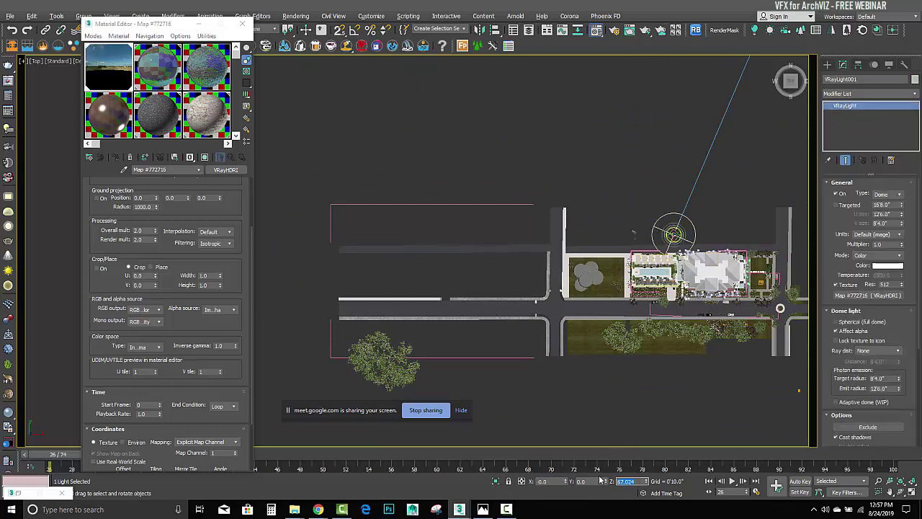
pyautogui.write('-40')
pyautogui.press('Return')
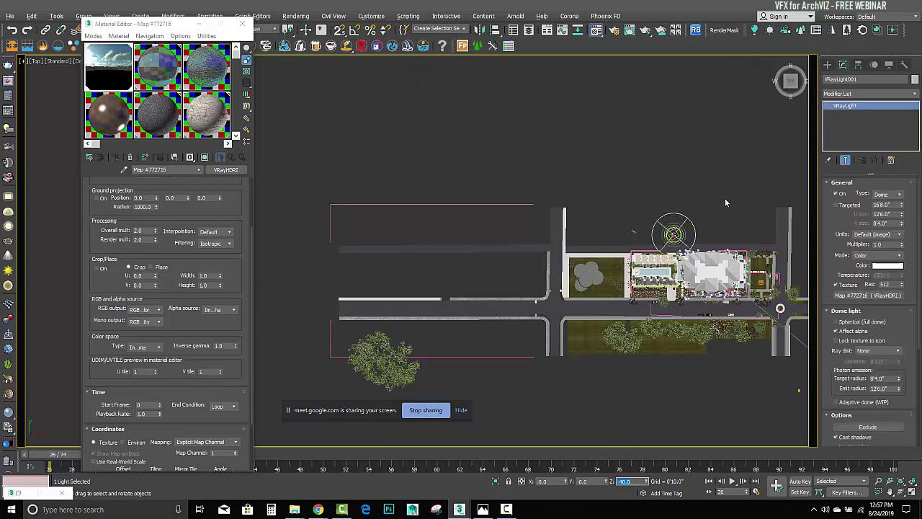
# - Switch to the Photos app, compare the finished exterior renders, and return to the 3ds Max scene
pyautogui.moveTo(645, 188); pyautogui.dragTo(600, 179, button='middle')
pyautogui.click(483, 508)
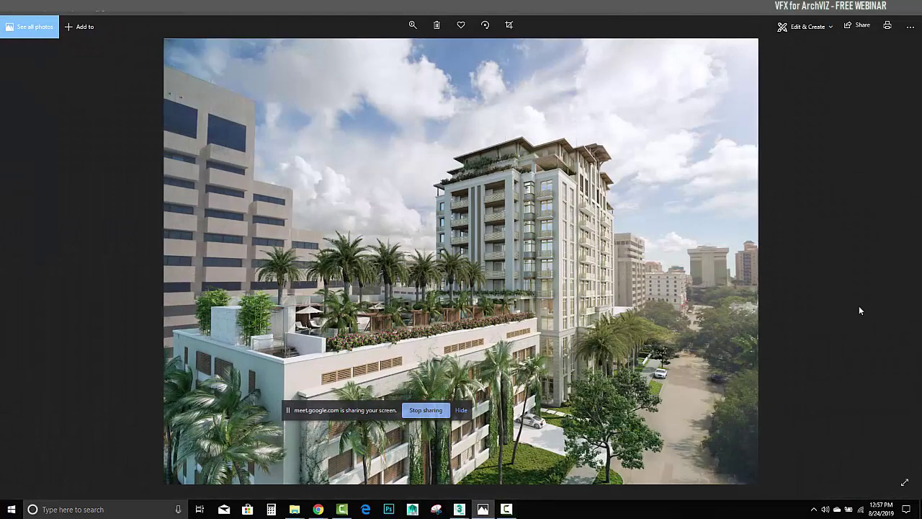
pyautogui.click(902, 261)
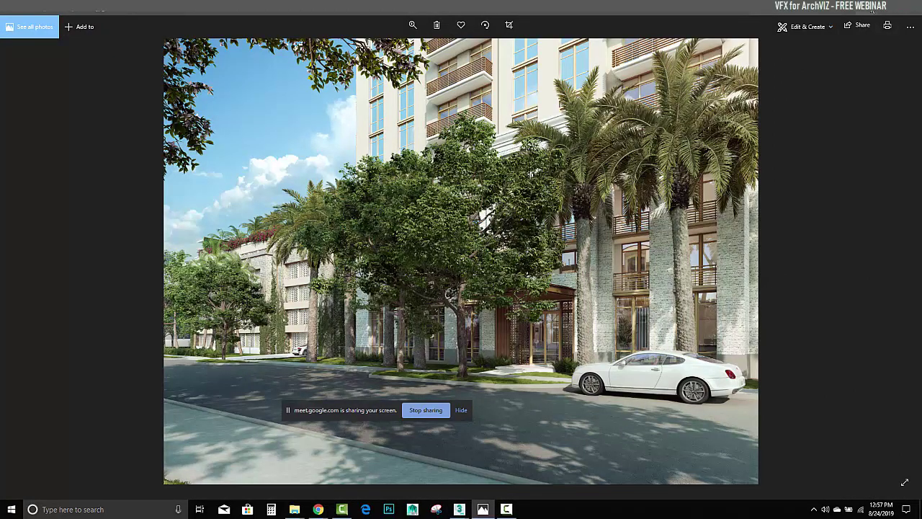
pyautogui.click(869, 9)
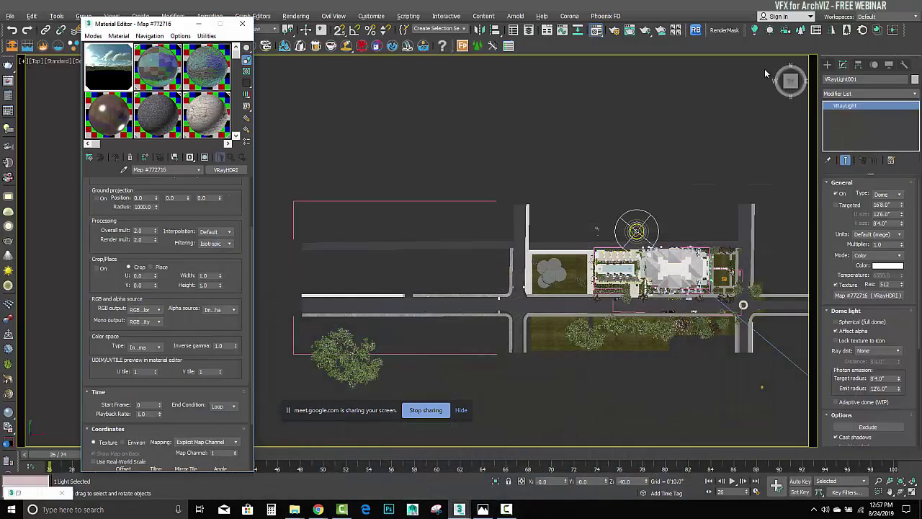
# - Show the scene through the VILLA_VALENCIA_CAM003 camera and put the Material Editor out of the way
pyautogui.moveTo(616, 265); pyautogui.dragTo(551, 214, button='middle')
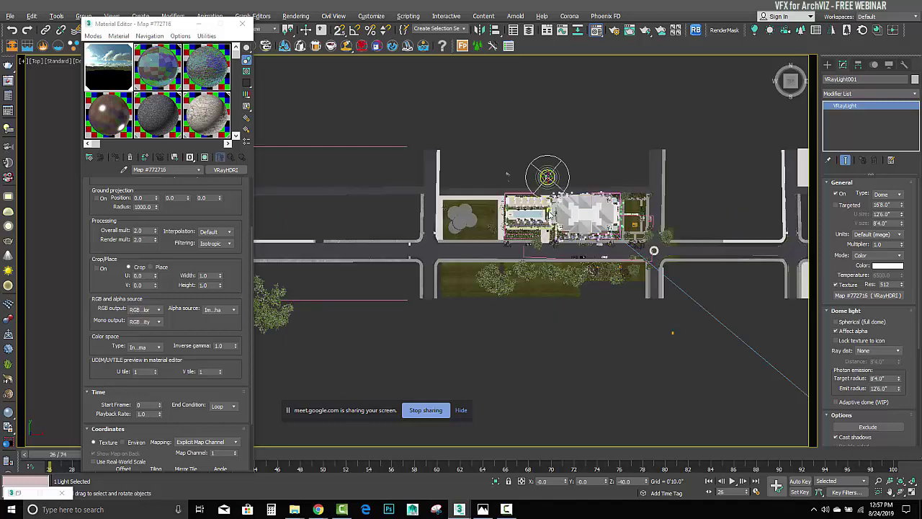
pyautogui.press('c')
pyautogui.doubleClick(475, 205)
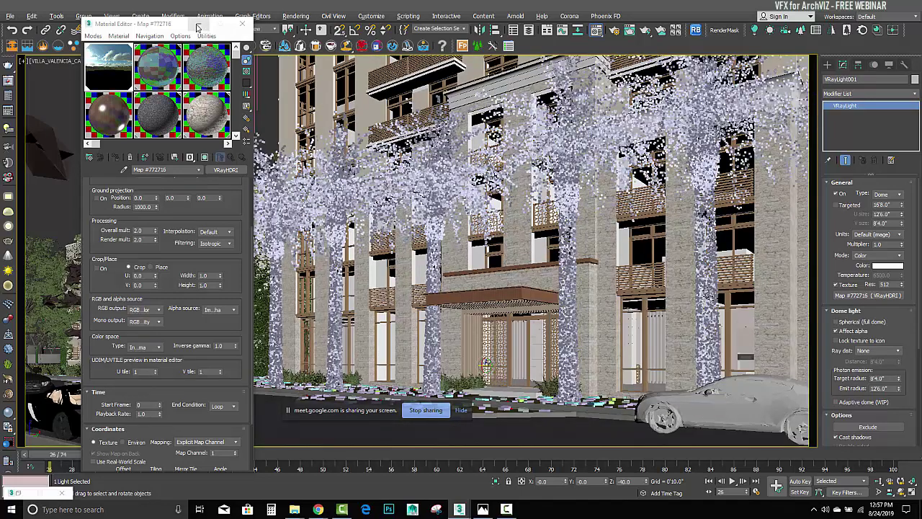
pyautogui.press('m')
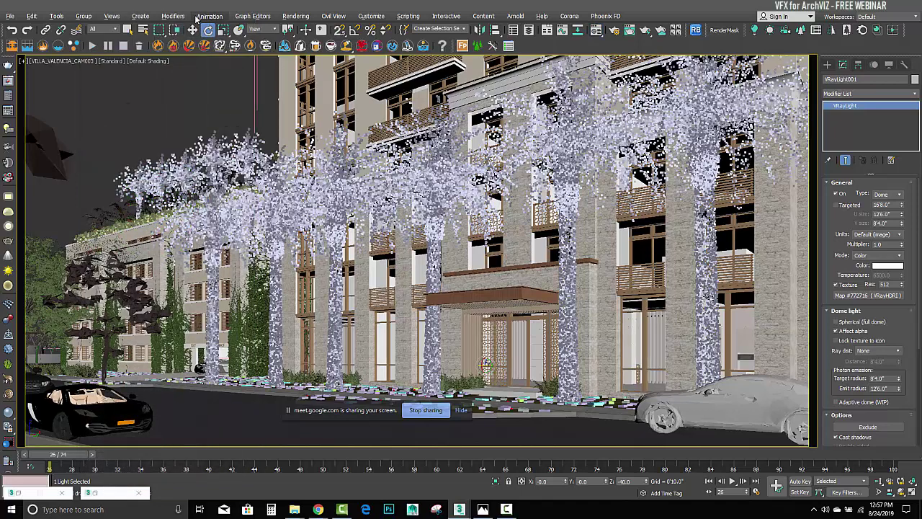
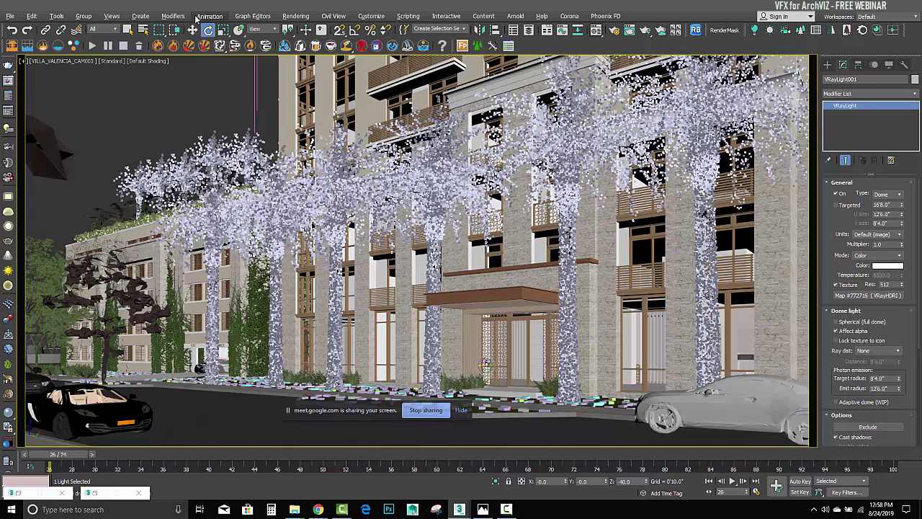
# - Deselect the dome light and examine its position relative to the building and site in the top view
pyautogui.press('t')
pyautogui.press('z')
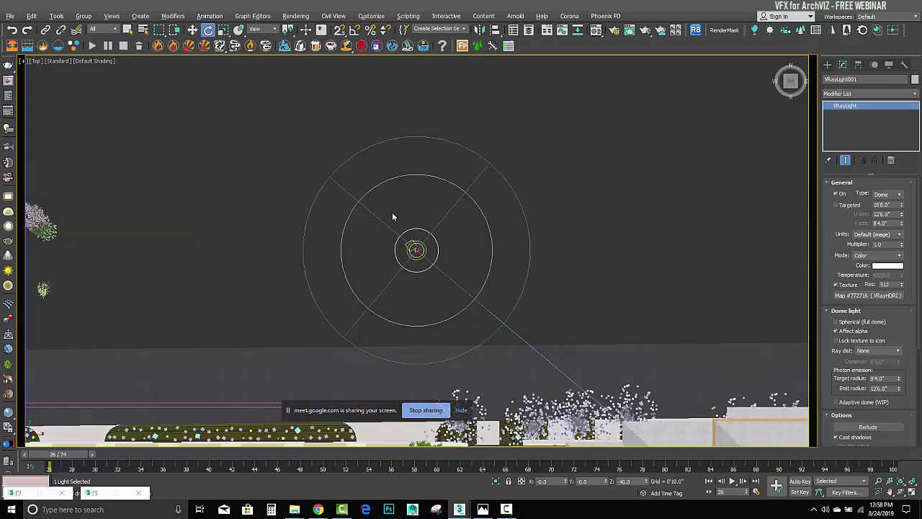
pyautogui.click(587, 255)
pyautogui.scroll(-4, 468, 261)
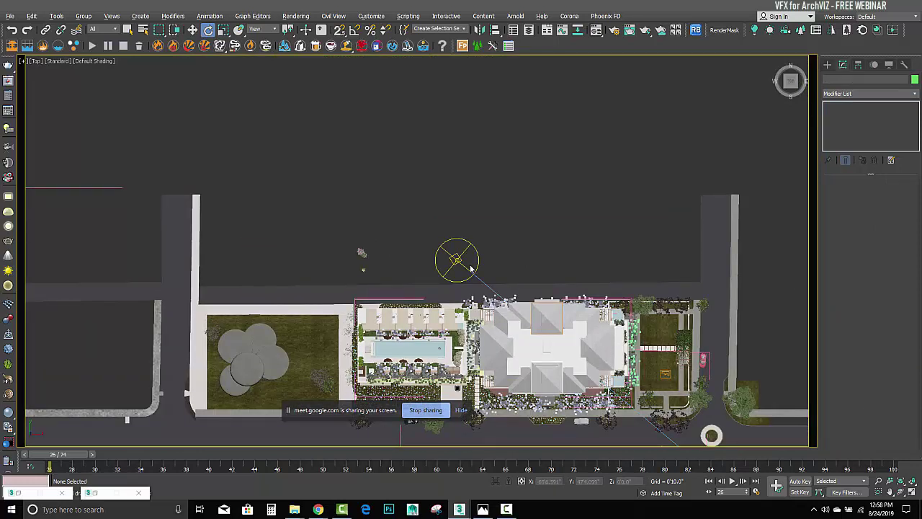
pyautogui.moveTo(550, 239); pyautogui.dragTo(508, 155, button='middle')
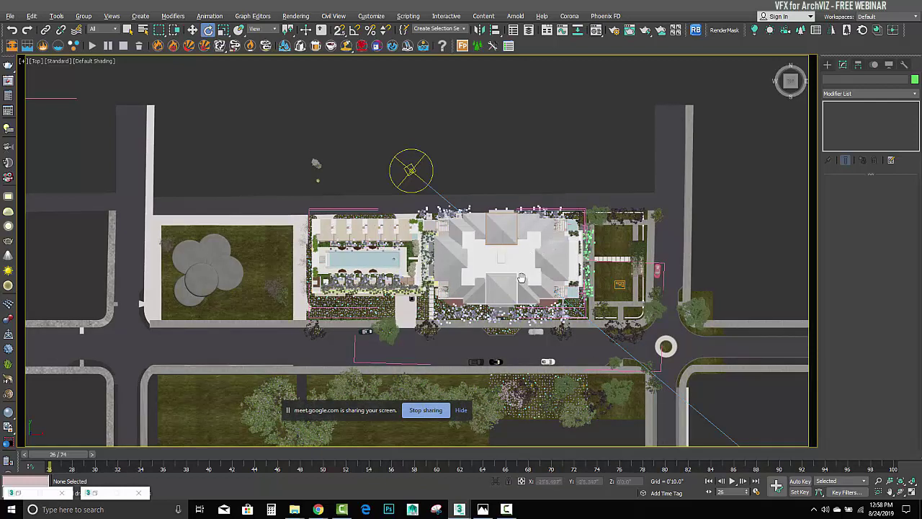
pyautogui.moveTo(511, 266); pyautogui.dragTo(492, 224, button='middle')
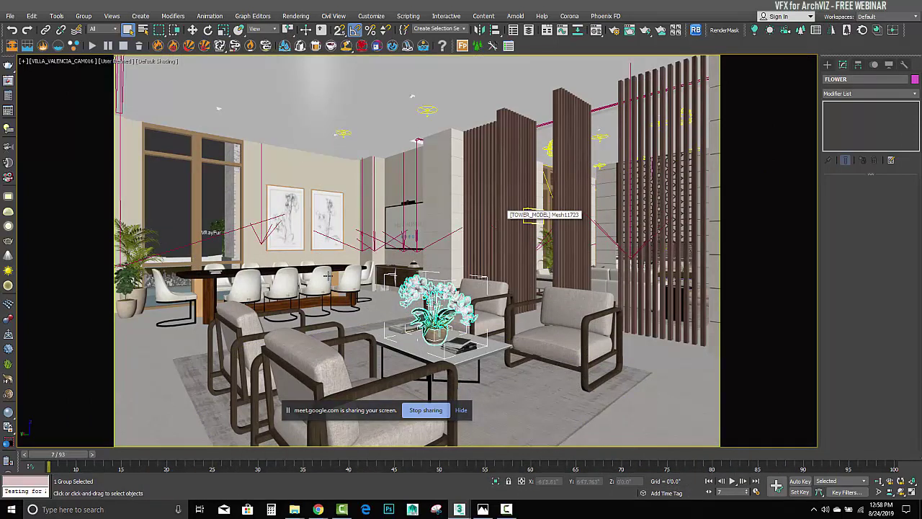
# - Select the lounge table with its chairs, the framed pictures, the wall screen and the potted plants
pyautogui.click(163, 296)
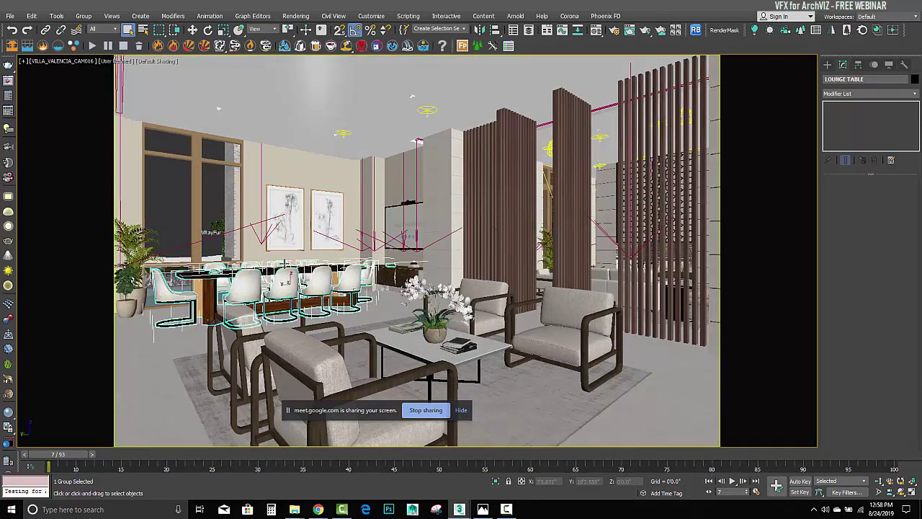
pyautogui.keyDown('ctrl'); pyautogui.click(328, 212); pyautogui.keyUp('ctrl')
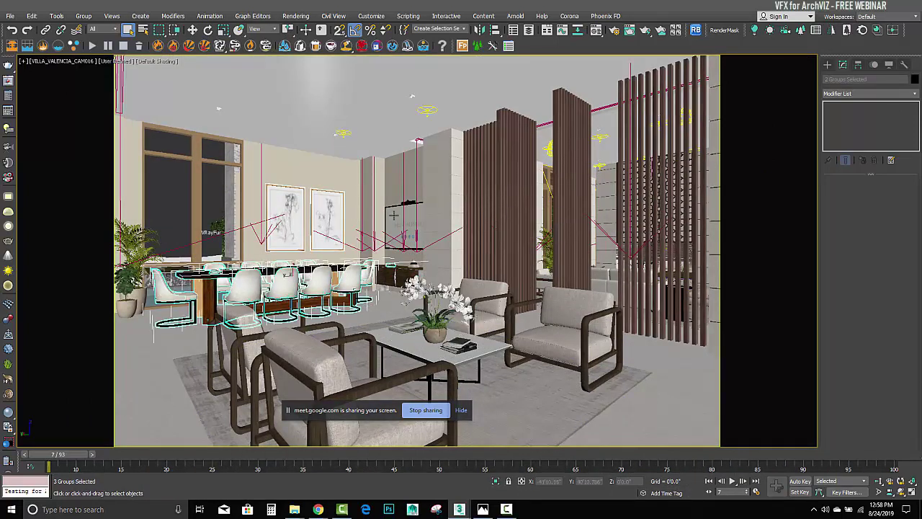
pyautogui.keyDown('ctrl'); pyautogui.click(399, 214); pyautogui.keyUp('ctrl')
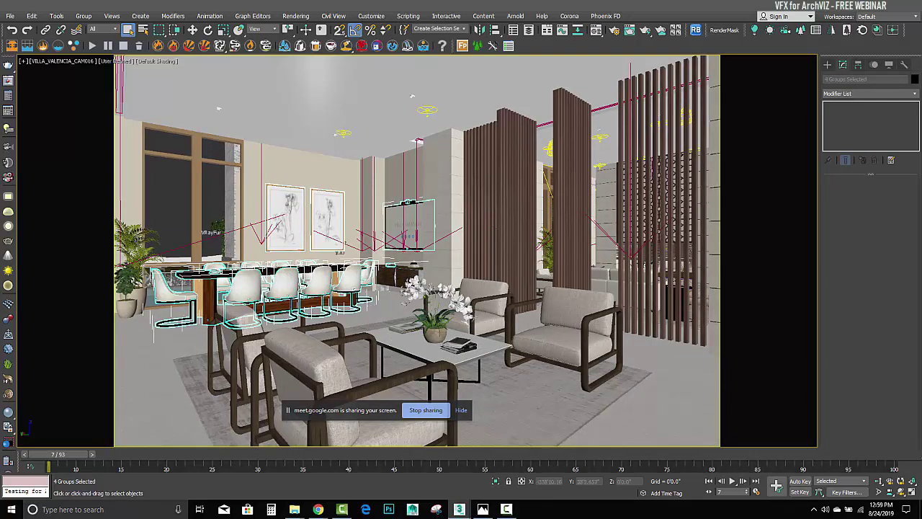
pyautogui.keyDown('ctrl'); pyautogui.click(136, 241); pyautogui.keyUp('ctrl')
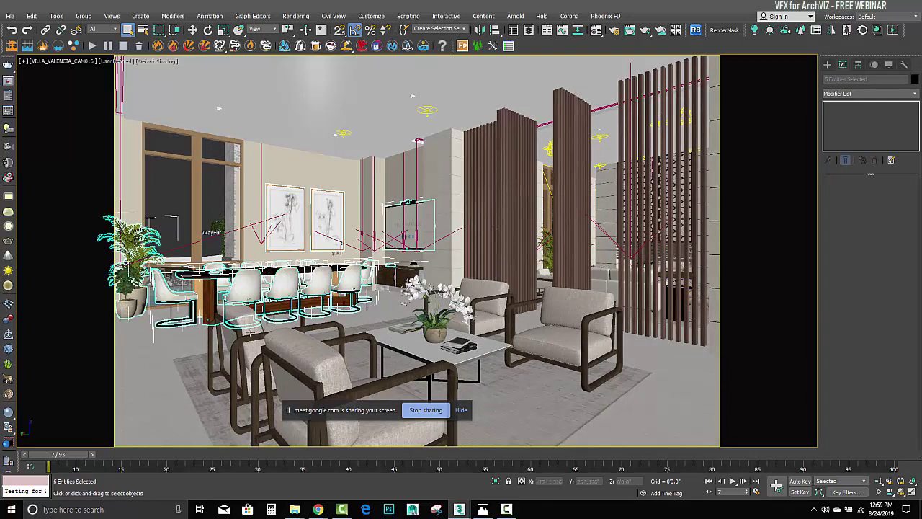
# - Add the foreground armchairs, rug, coffee table, books and orchid to the selection
pyautogui.keyDown('ctrl'); pyautogui.click(249, 332); pyautogui.keyUp('ctrl')
pyautogui.keyDown('ctrl'); pyautogui.click(315, 368); pyautogui.keyUp('ctrl')
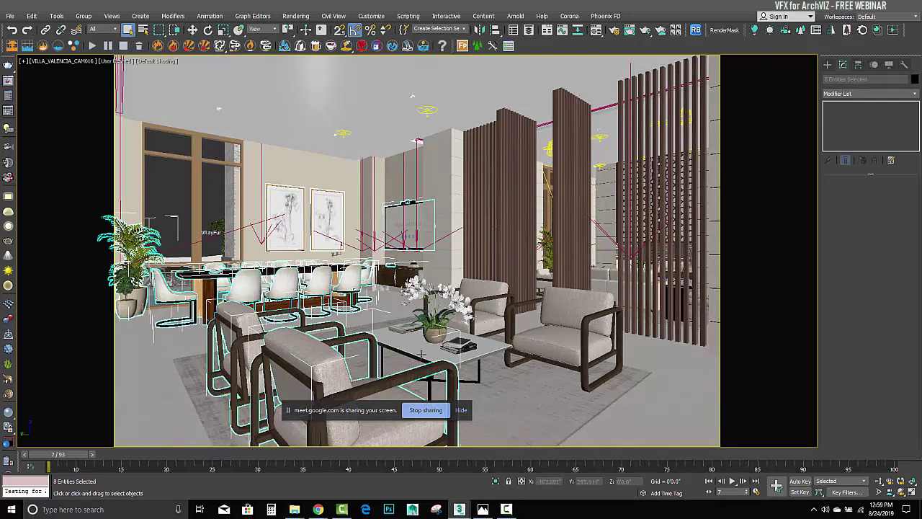
pyautogui.keyDown('ctrl'); pyautogui.click(433, 349); pyautogui.keyUp('ctrl')
pyautogui.keyDown('ctrl'); pyautogui.click(404, 329); pyautogui.keyUp('ctrl')
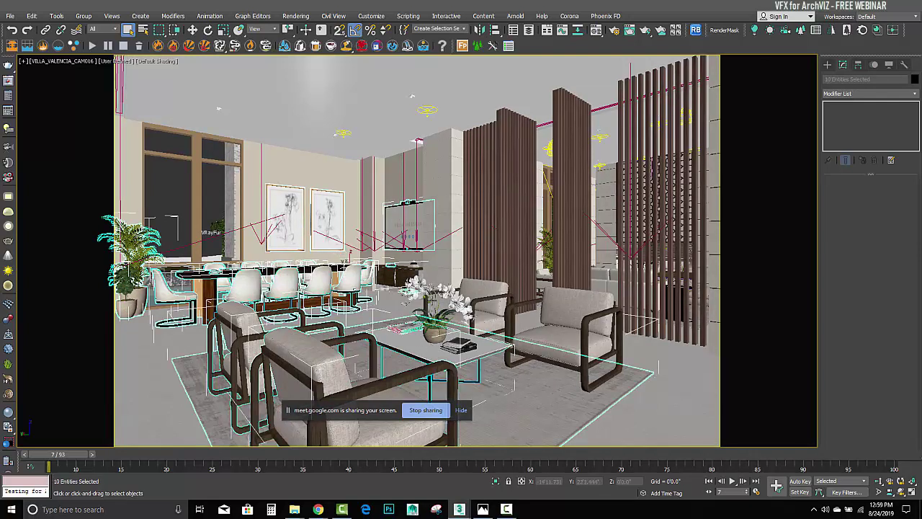
pyautogui.keyDown('ctrl'); pyautogui.click(436, 335); pyautogui.keyUp('ctrl')
pyautogui.keyDown('ctrl'); pyautogui.click(460, 345); pyautogui.keyUp('ctrl')
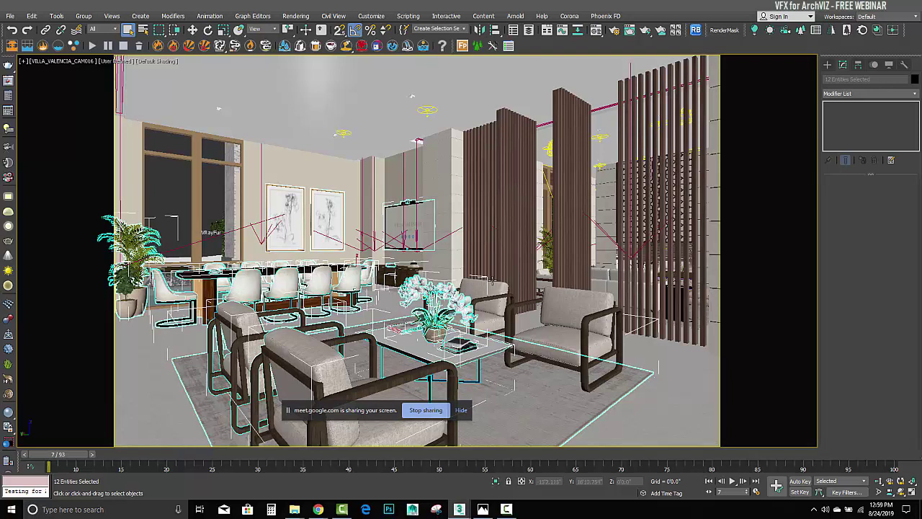
# - Add the remaining armchairs and the sideboard with its decor to the selection
pyautogui.keyDown('ctrl'); pyautogui.click(573, 301); pyautogui.keyUp('ctrl')
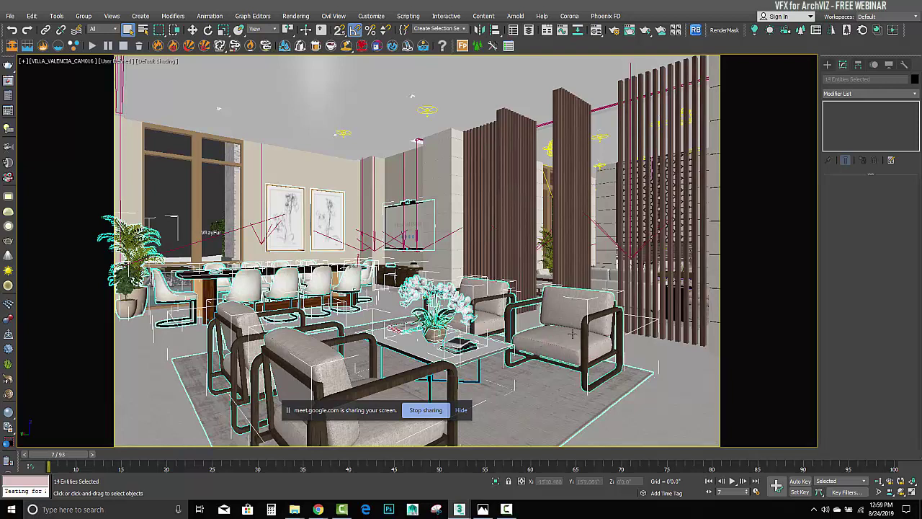
pyautogui.keyDown('ctrl'); pyautogui.click(403, 273); pyautogui.keyUp('ctrl')
pyautogui.keyDown('ctrl'); pyautogui.click(411, 268); pyautogui.keyUp('ctrl')
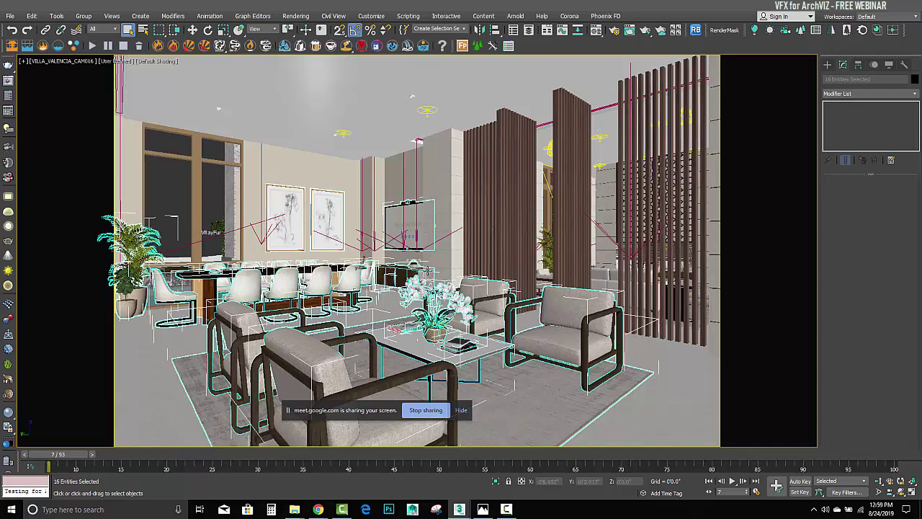
pyautogui.keyDown('ctrl'); pyautogui.click(426, 270); pyautogui.keyUp('ctrl')
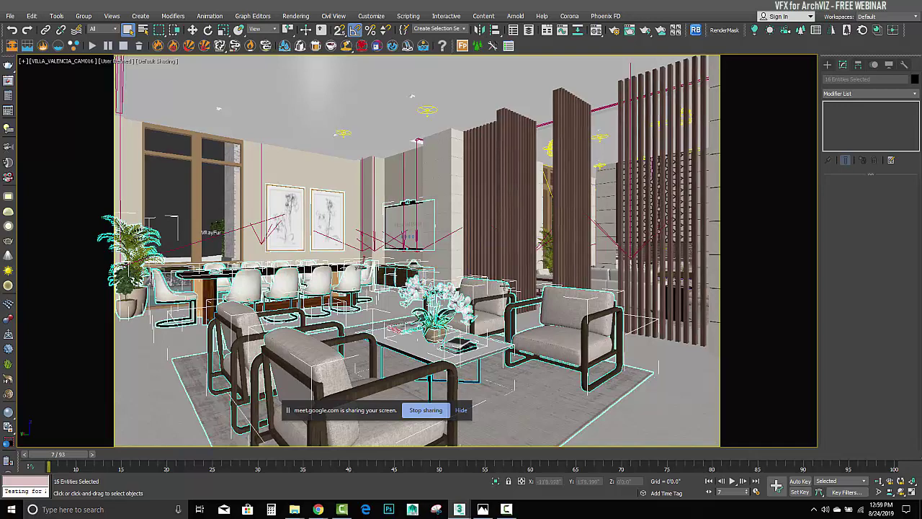
# - Isolate the selected furniture and inspect the arrangement in an angled orthographic view
pyautogui.hotkey('alt', 'q')
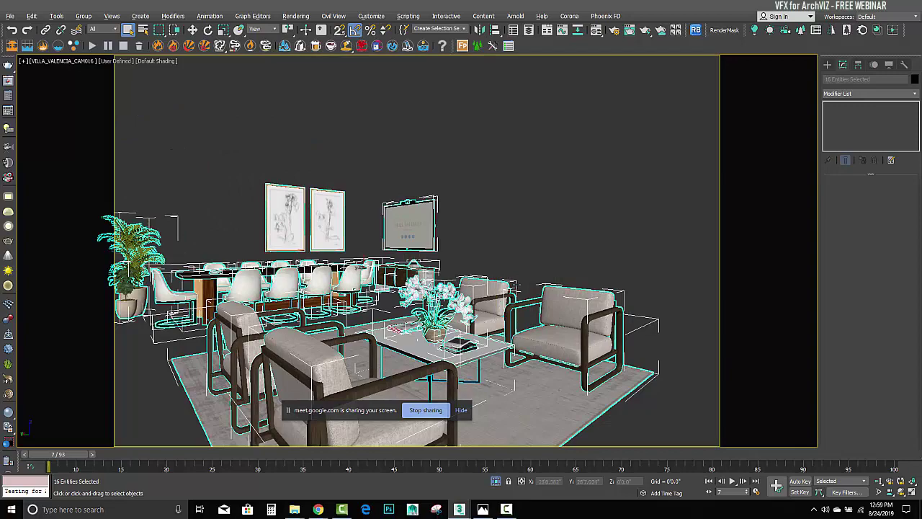
pyautogui.press('t')
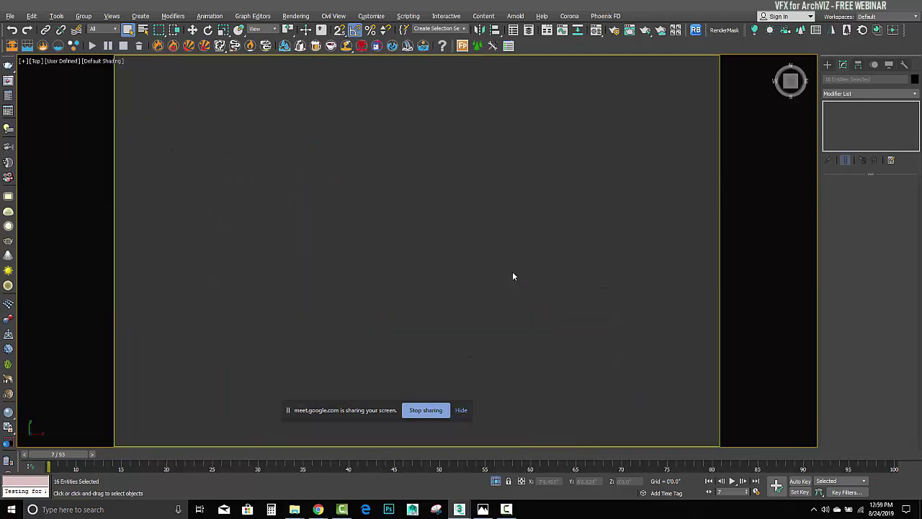
pyautogui.press('z')
pyautogui.keyDown('alt'); pyautogui.moveTo(604, 319); pyautogui.dragTo(580, 231, button='middle'); pyautogui.keyUp('alt')
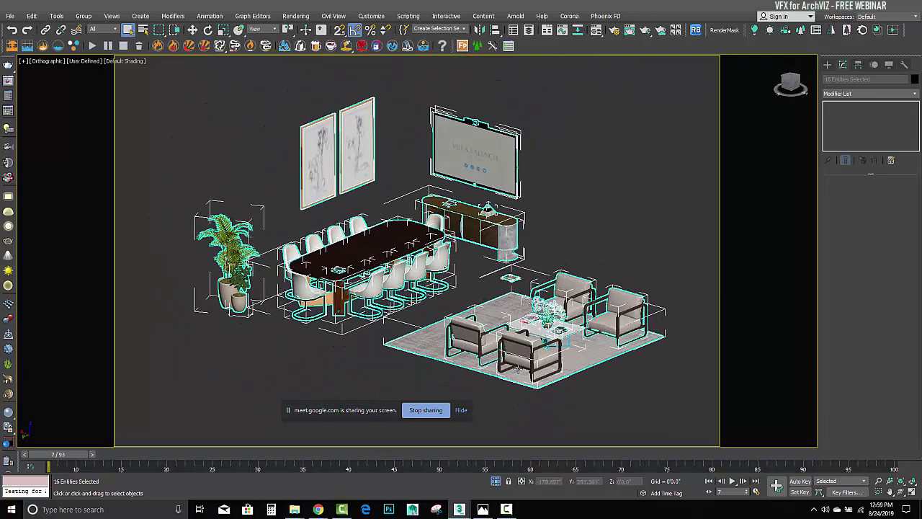
# - Exit isolation and return to the VILLA_VALENCIA_CAM016 camera view
pyautogui.click(495, 482)
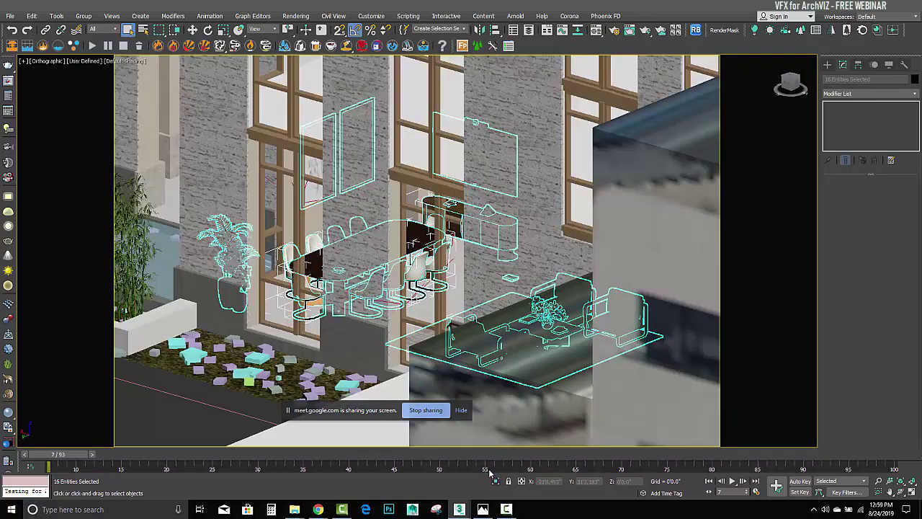
pyautogui.press('c')
pyautogui.press('Escape')
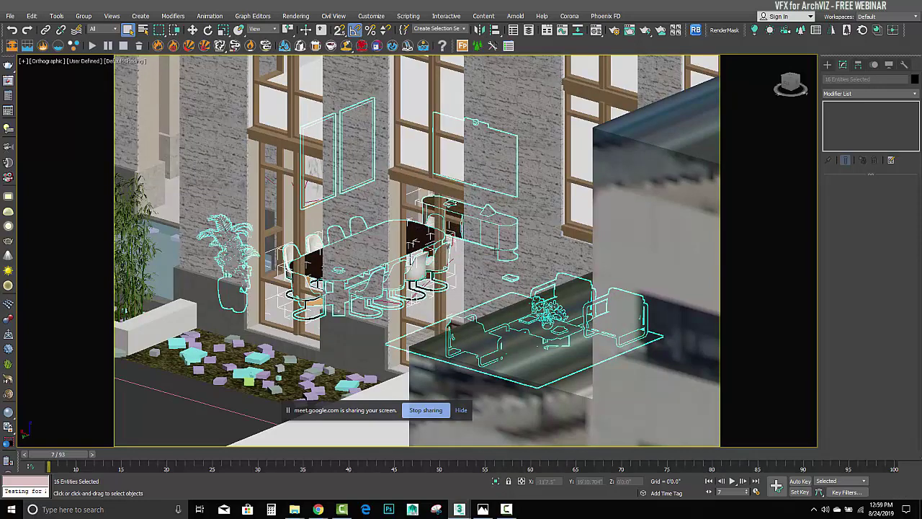
pyautogui.press('c')
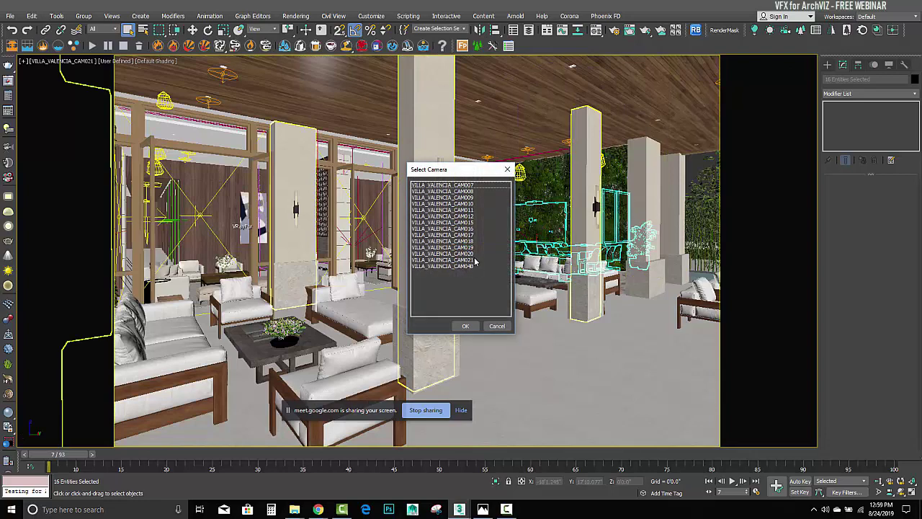
pyautogui.doubleClick(476, 231)
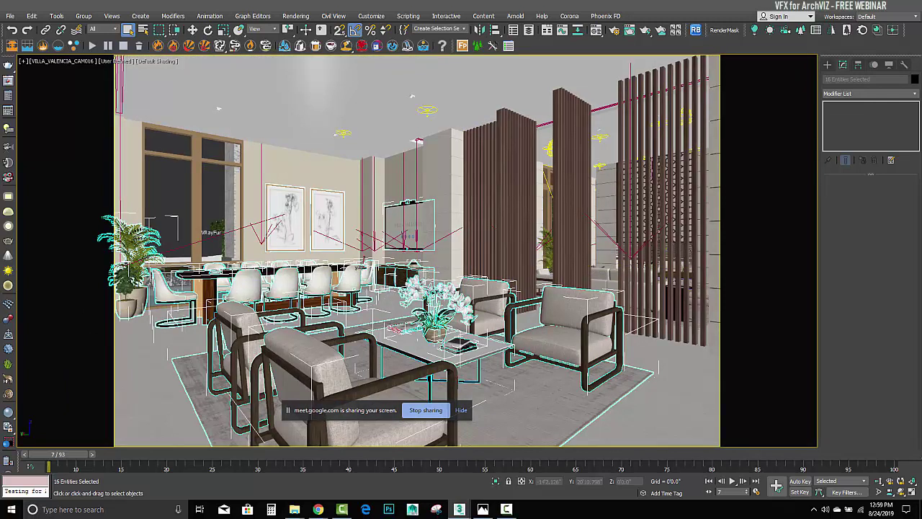
# - Isolate the selected furniture and frame it in the top view
pyautogui.hotkey('alt', 'q')
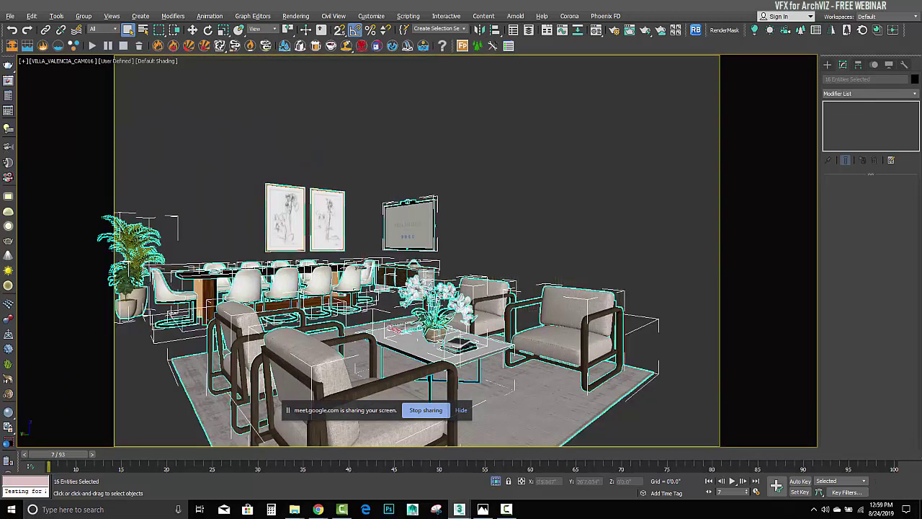
pyautogui.press('t')
pyautogui.press('z')
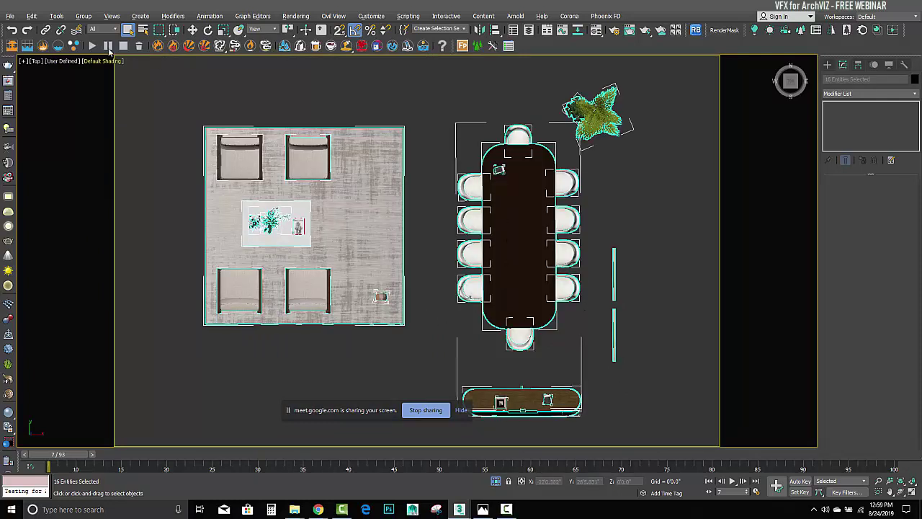
# - Group the selected furniture and enter 011_CAM016_Furniture as the group name
pyautogui.click(84, 16)
pyautogui.click(90, 34)
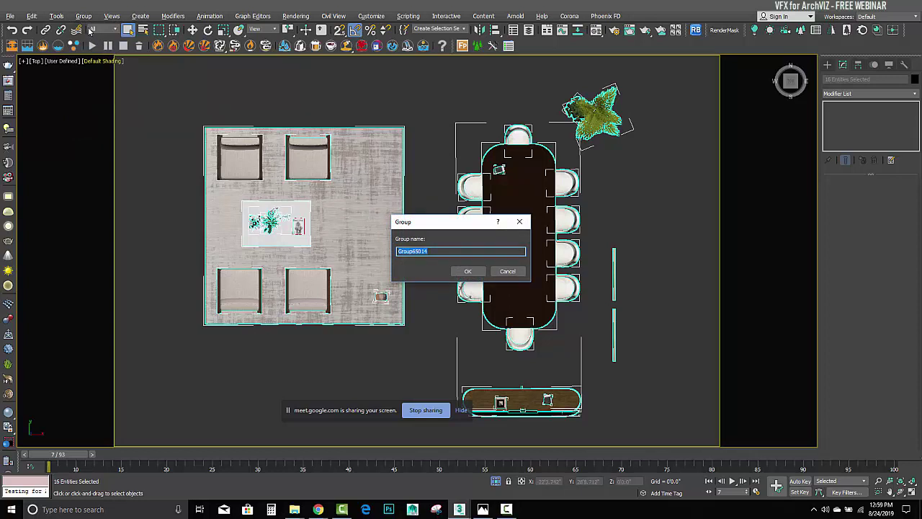
pyautogui.write('CAM016_Furnitu')
pyautogui.moveTo(437, 251); pyautogui.dragTo(429, 252)
pyautogui.moveTo(448, 252); pyautogui.dragTo(386, 256)
pyautogui.press('Return')
pyautogui.write('_')
pyautogui.press('Delete')
pyautogui.write('011_')
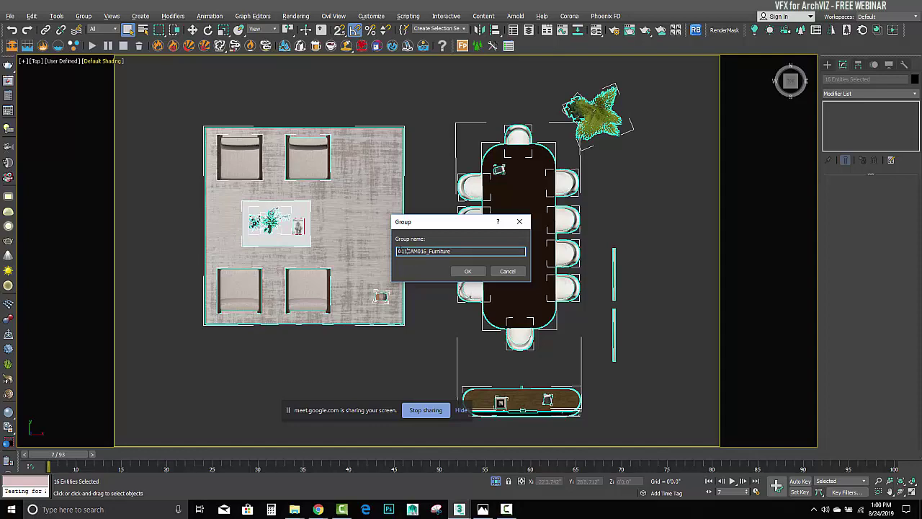
pyautogui.write('C')
# - Check the numbering of the furniture files in the VILLA VALENCIA folder and confirm the new group
pyautogui.click(289, 504)
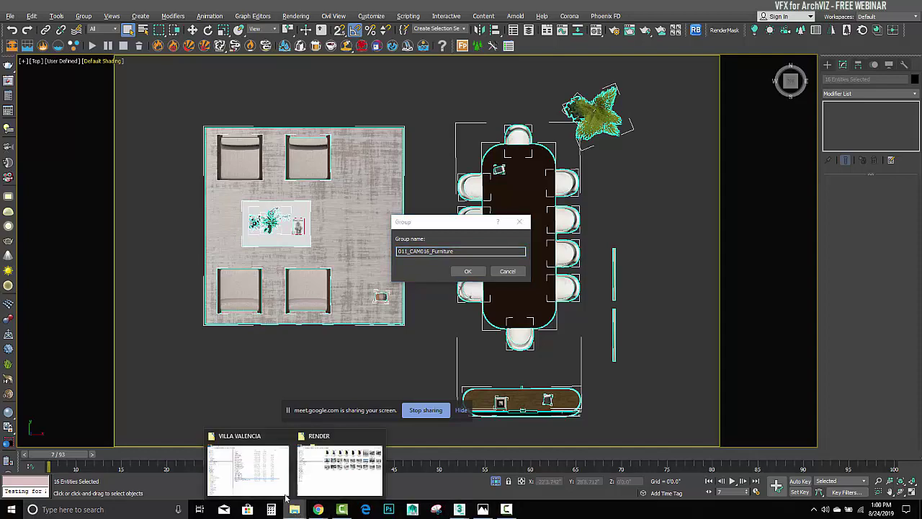
pyautogui.click(284, 493)
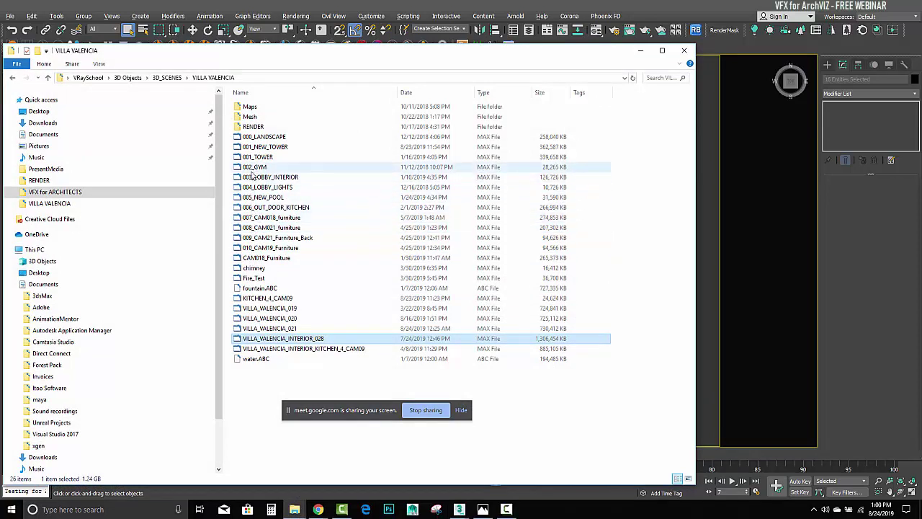
pyautogui.click(403, 13)
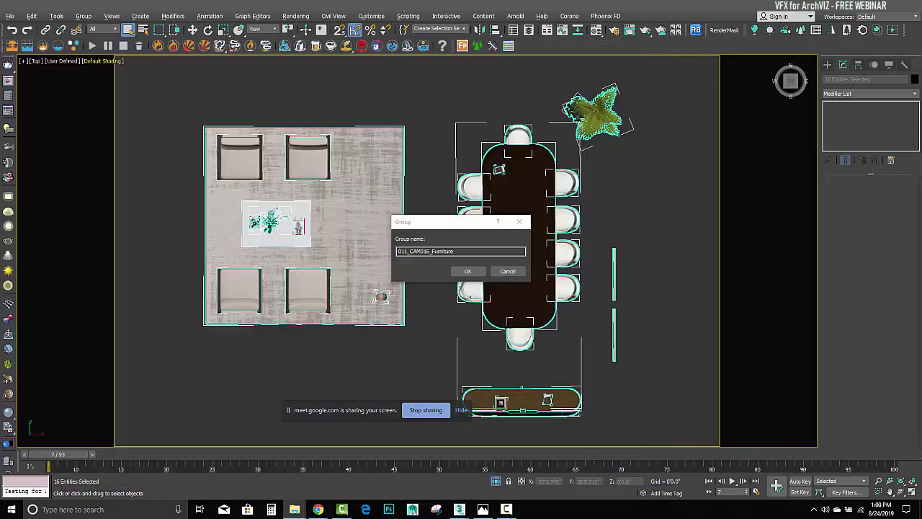
pyautogui.click(467, 271)
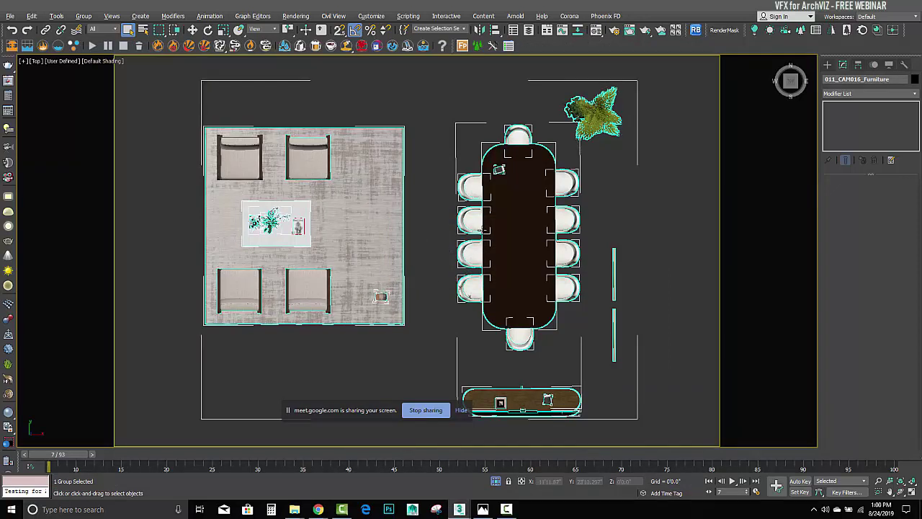
# - Copy the group's name and list the scene by layer in the Layer Explorer with the CAM018_Furniture layer collapsed
pyautogui.click(840, 80)
pyautogui.hotkey('ctrl', 'c')
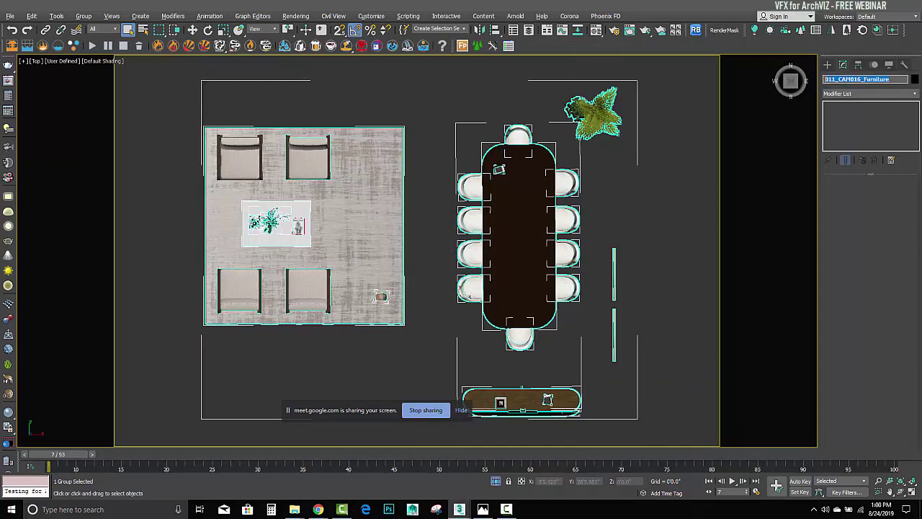
pyautogui.click(529, 30)
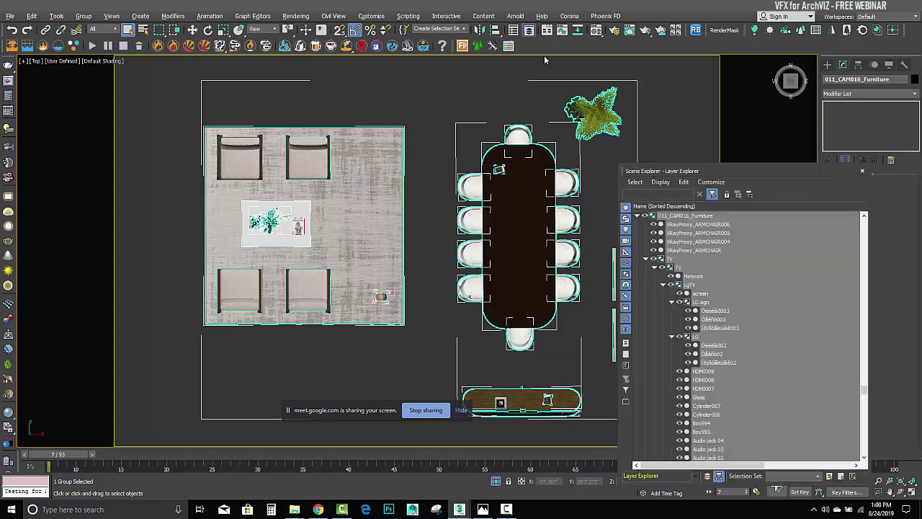
pyautogui.click(638, 215)
pyautogui.click(705, 477)
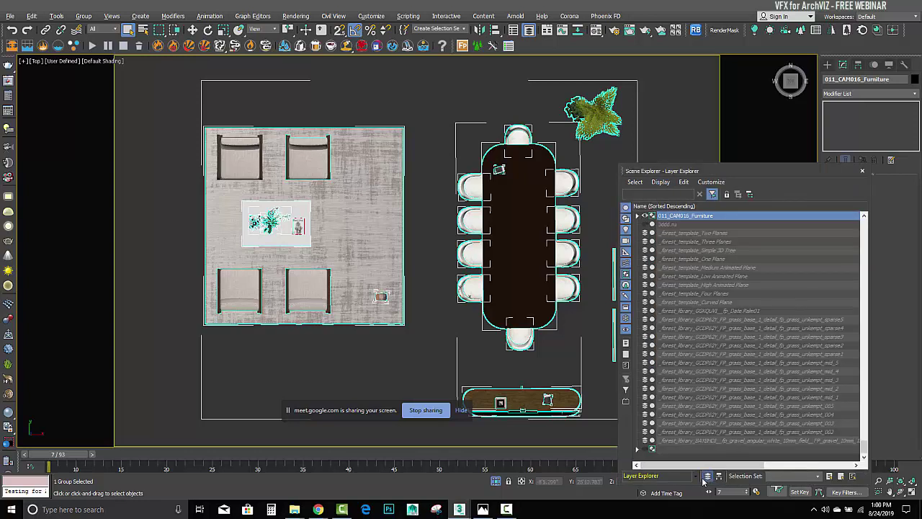
pyautogui.click(707, 477)
pyautogui.moveTo(706, 172); pyautogui.dragTo(437, 99)
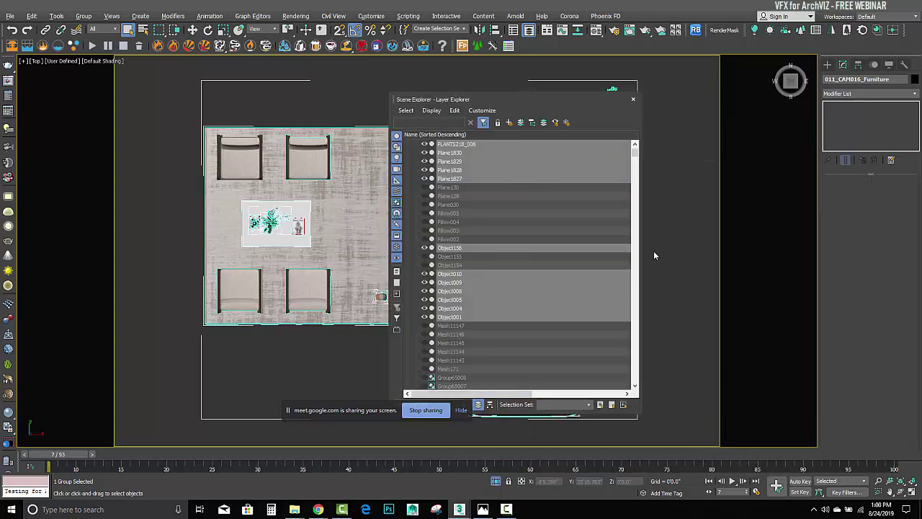
pyautogui.moveTo(635, 153); pyautogui.dragTo(637, 146)
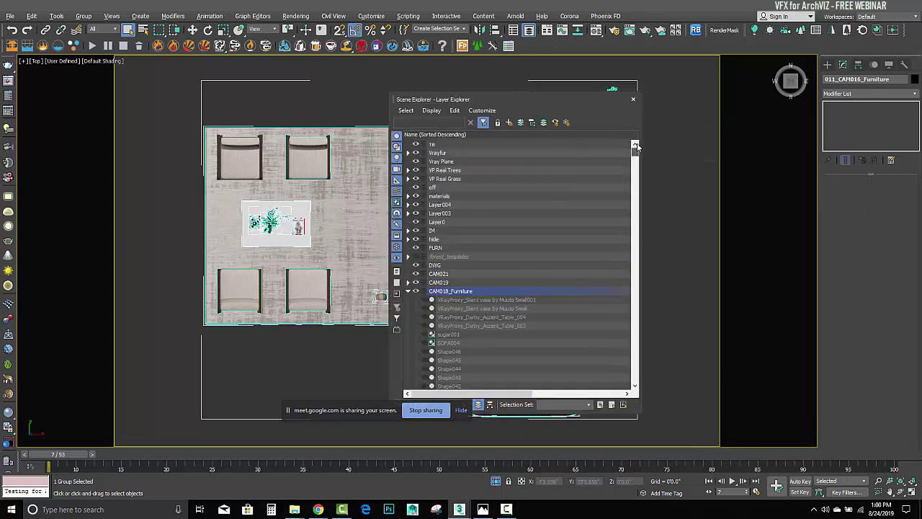
pyautogui.click(409, 293)
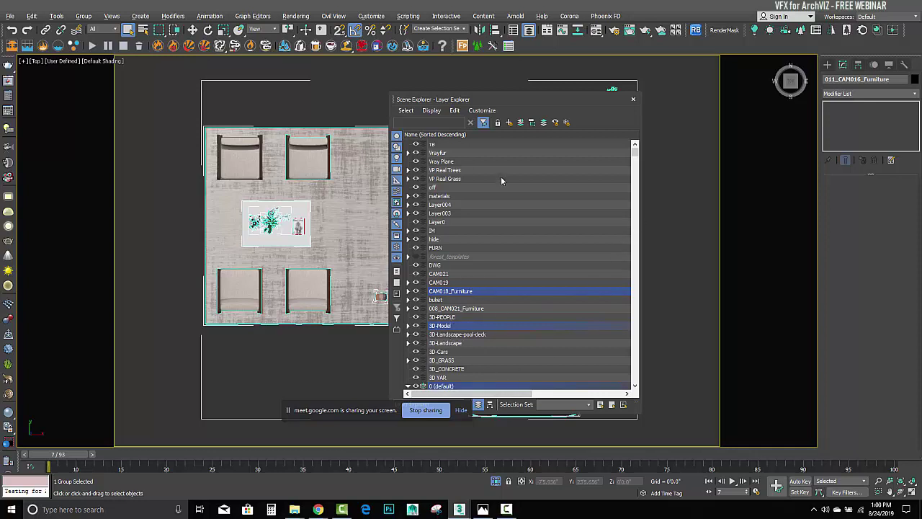
# - Put the grouped furniture on a new layer named 011_CAM016_Furniture and check it by toggling the layer's visibility
pyautogui.click(510, 124)
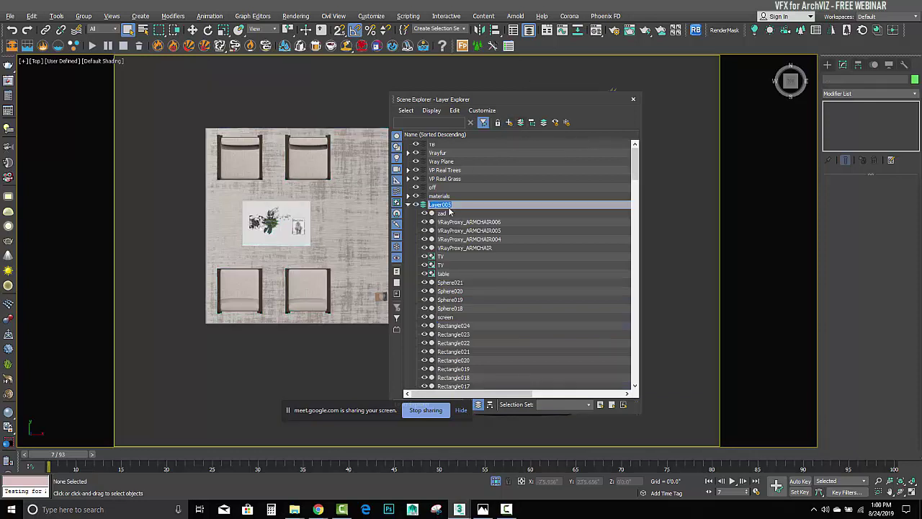
pyautogui.hotkey('ctrl', 'v')
pyautogui.click(413, 205)
pyautogui.click(413, 206)
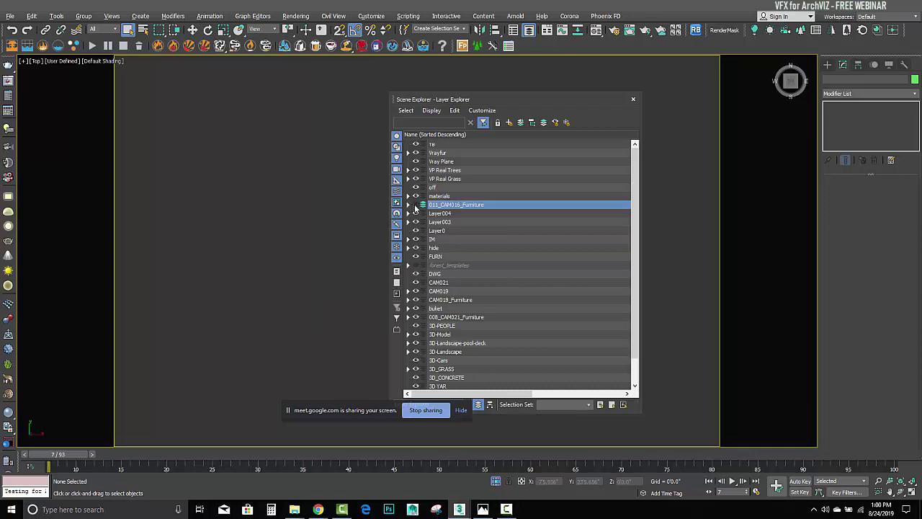
pyautogui.click(414, 206)
pyautogui.click(414, 206)
pyautogui.click(413, 206)
pyautogui.click(411, 206)
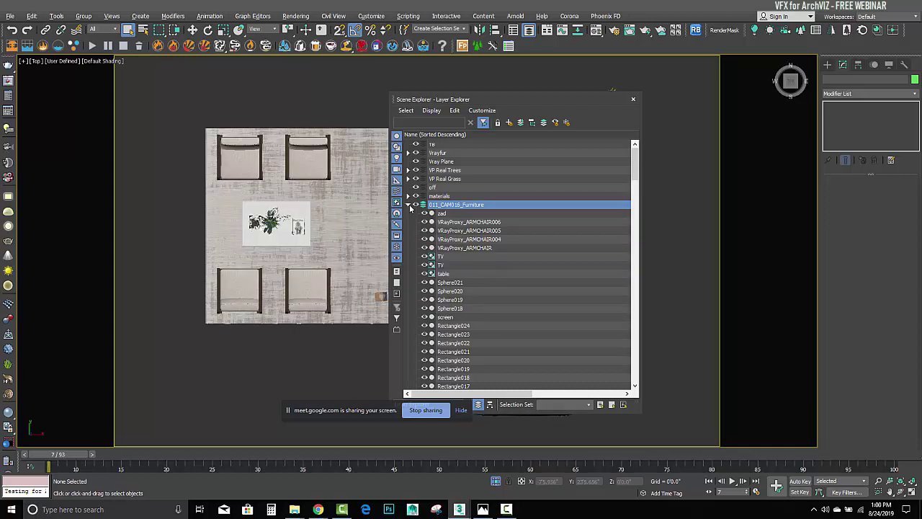
pyautogui.click(411, 206)
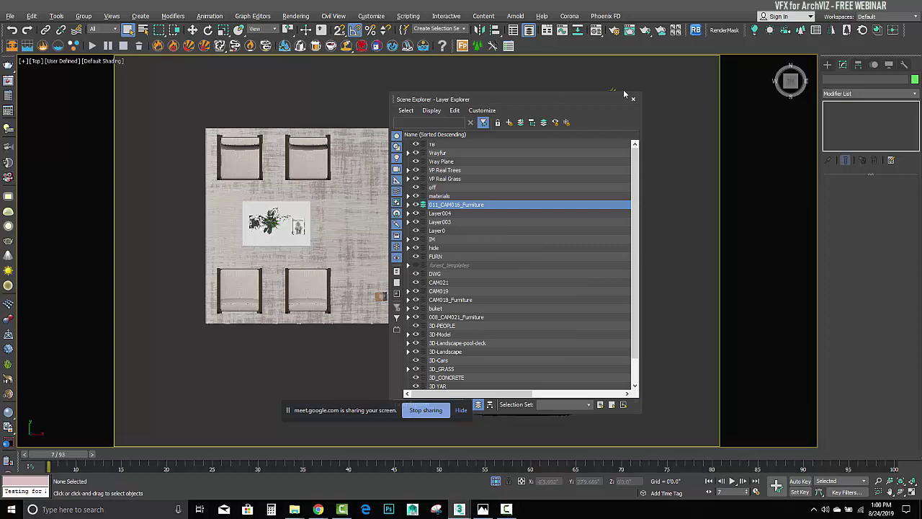
# - Select the furniture group and save only the selection as 011_CAM016_Furniture in the VILLA VALENCIA folder
pyautogui.moveTo(624, 95); pyautogui.dragTo(766, 112)
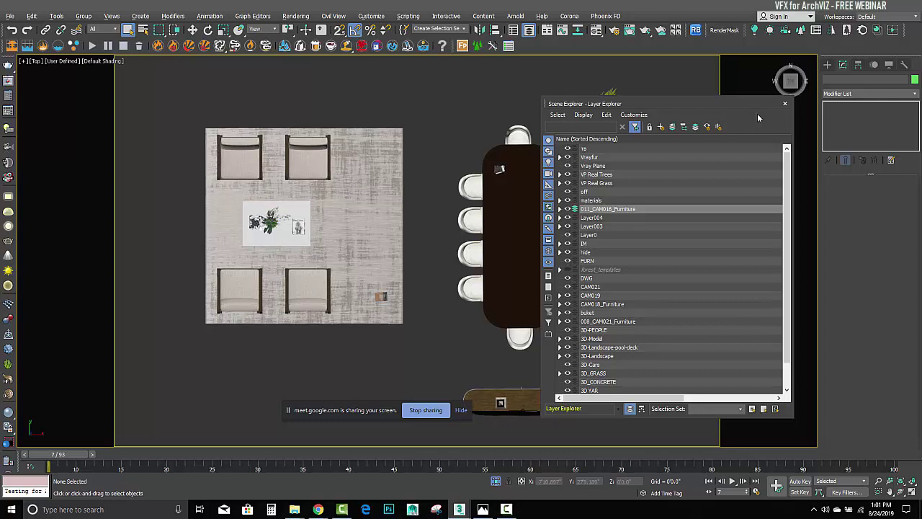
pyautogui.click(363, 159)
pyautogui.click(560, 209)
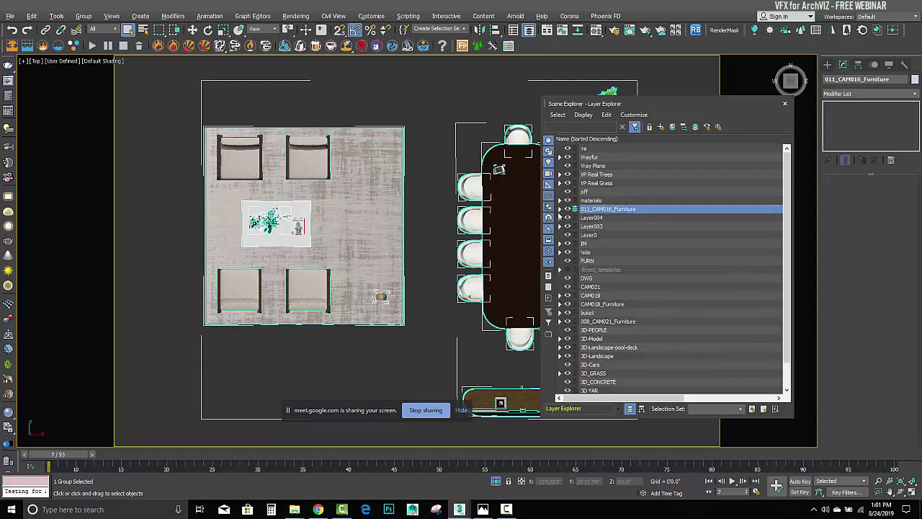
pyautogui.click(10, 16)
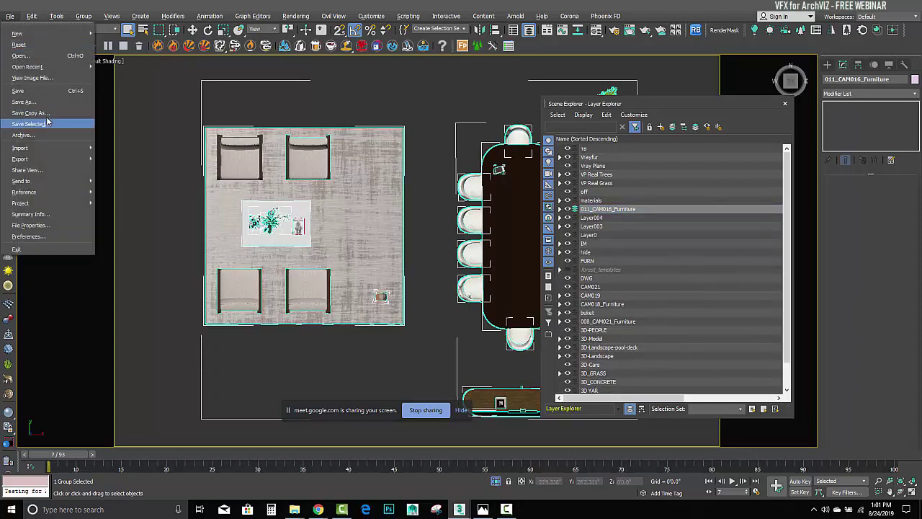
pyautogui.click(45, 113)
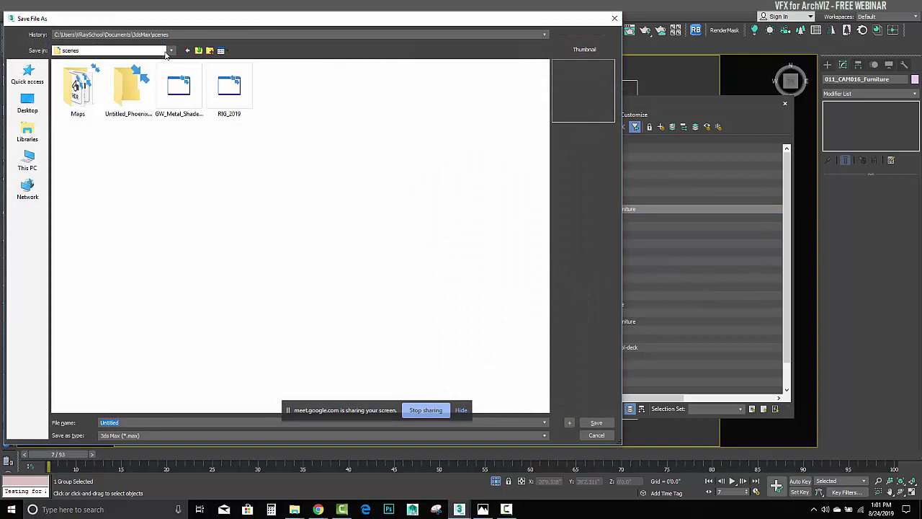
pyautogui.click(182, 34)
pyautogui.click(190, 53)
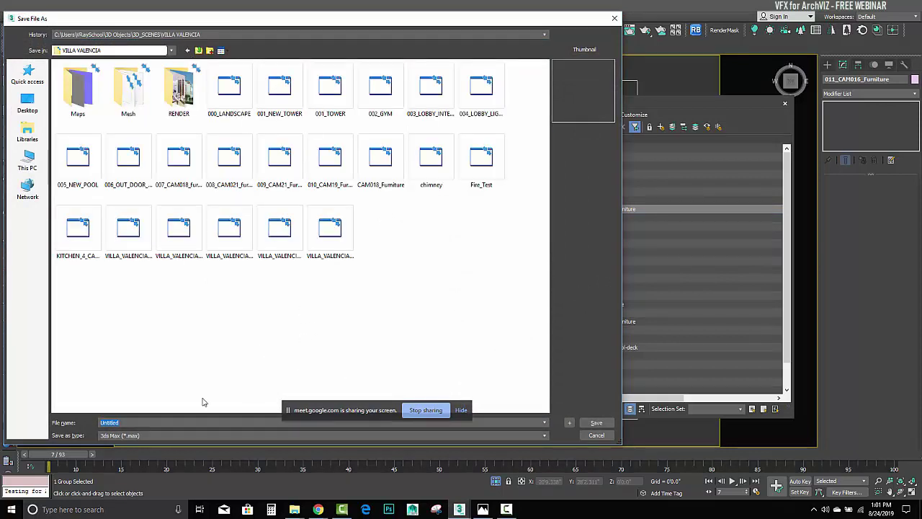
pyautogui.hotkey('ctrl', 'v')
pyautogui.click(596, 422)
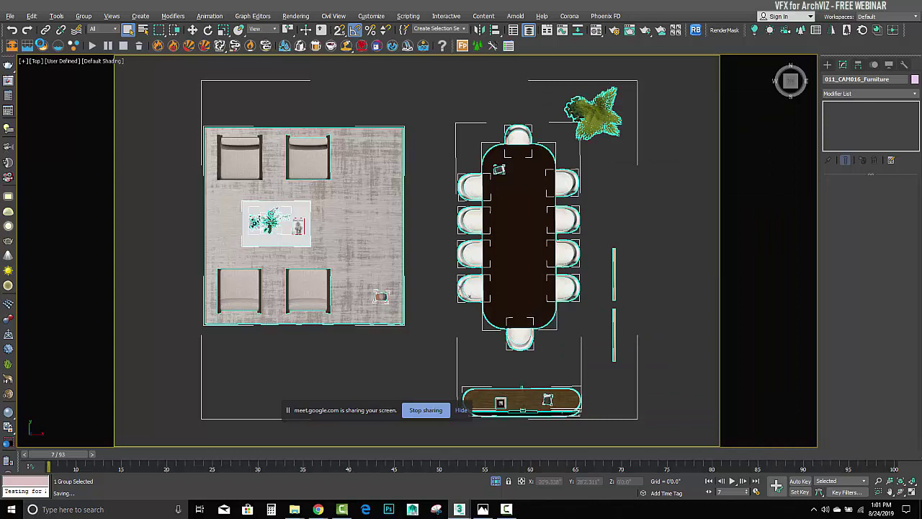
# - Add 011_CAM016_Furniture from the VILLA VALENCIA folder as an XRef scene and close the open dialogs
pyautogui.click(10, 16)
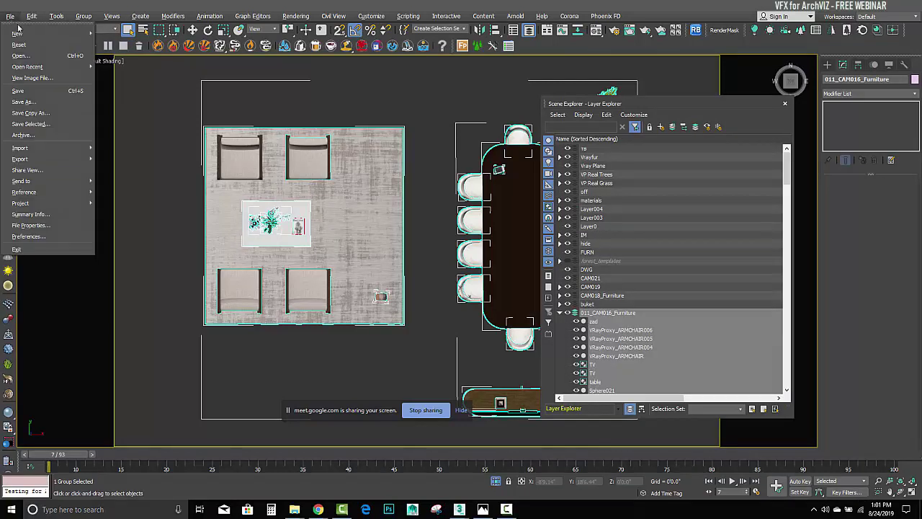
pyautogui.moveTo(58, 192)
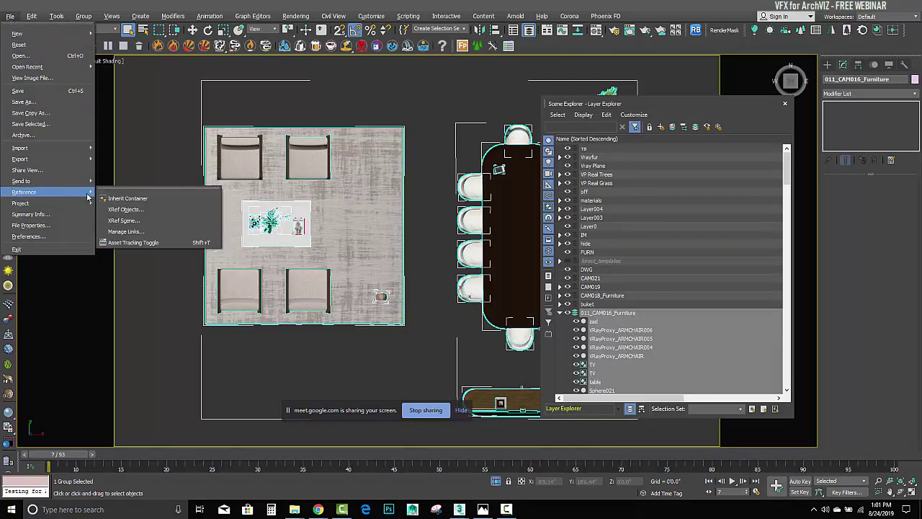
pyautogui.click(135, 221)
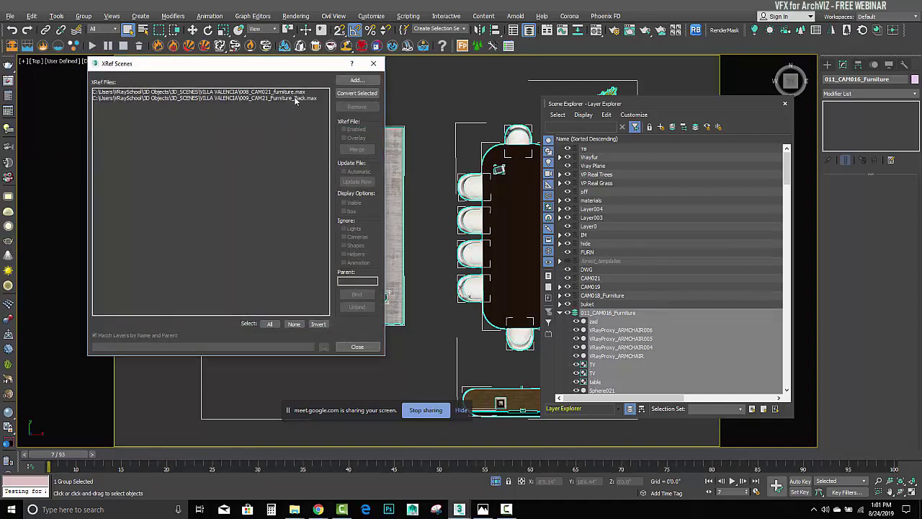
pyautogui.click(354, 79)
pyautogui.click(216, 34)
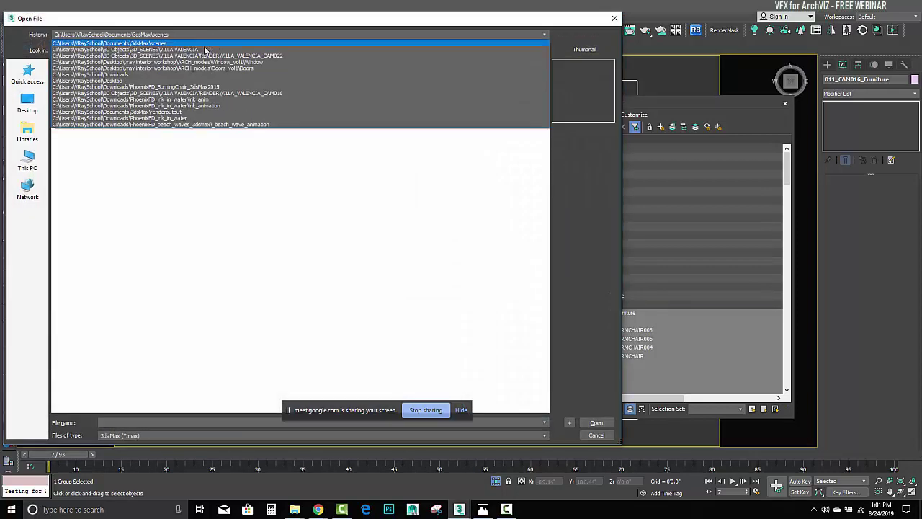
pyautogui.click(200, 50)
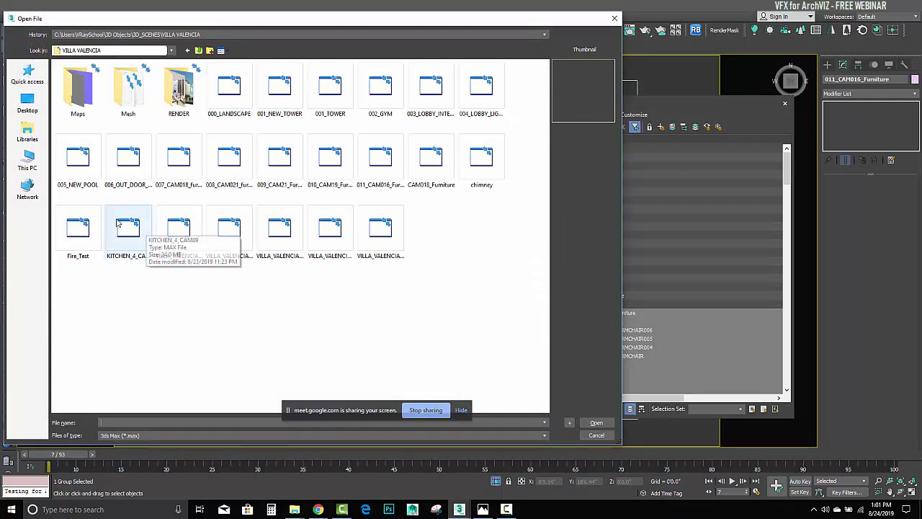
pyautogui.click(380, 160)
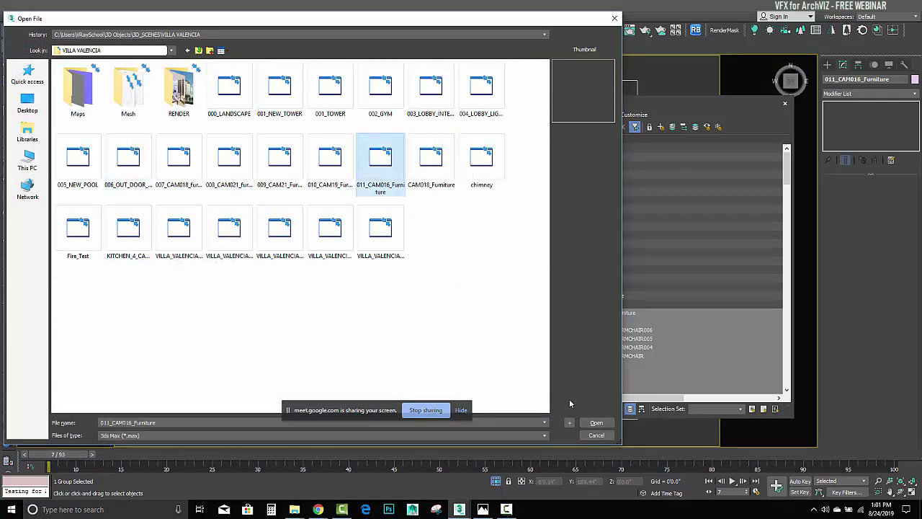
pyautogui.click(597, 422)
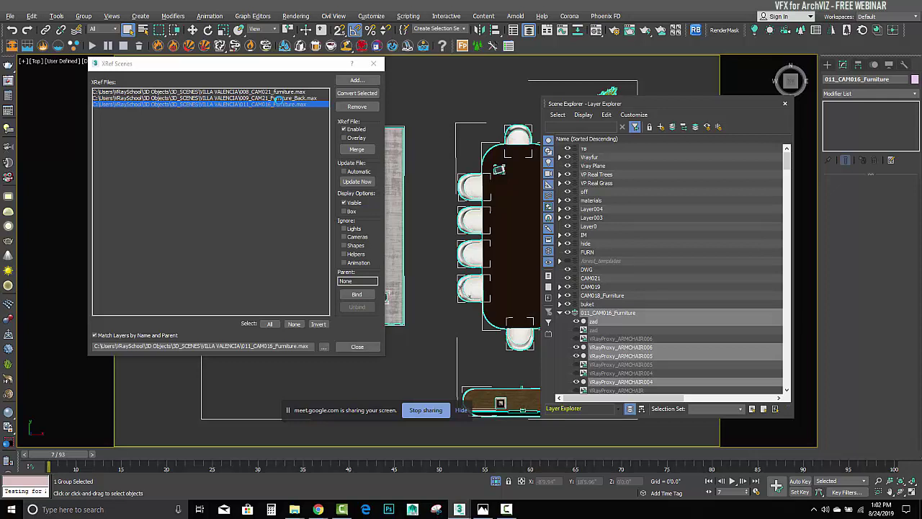
pyautogui.click(786, 106)
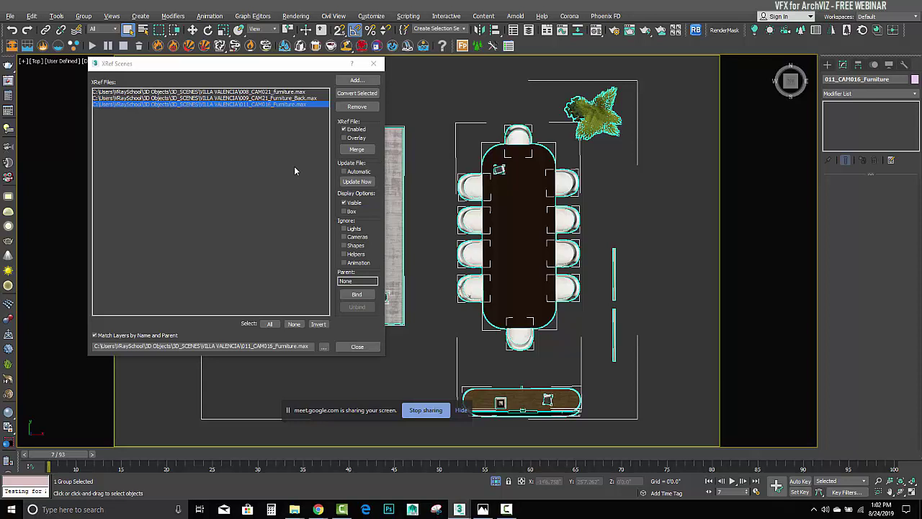
pyautogui.click(373, 64)
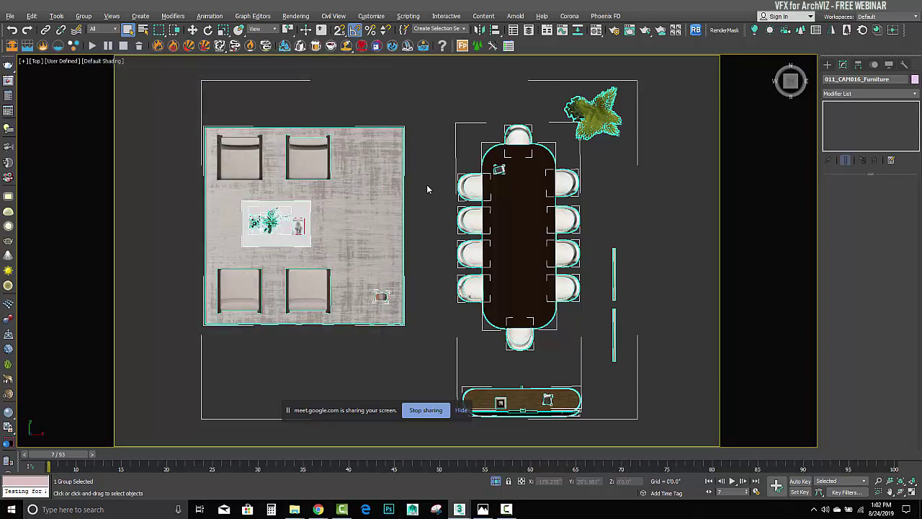
# - Try moving the original furniture group sideways off the referenced copy, and undo the move
pyautogui.click(193, 29)
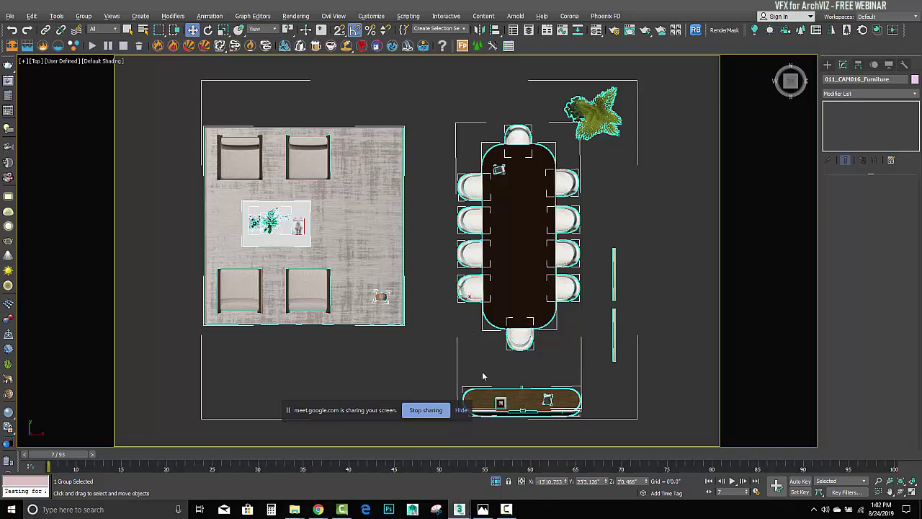
pyautogui.moveTo(362, 415); pyautogui.dragTo(729, 288)
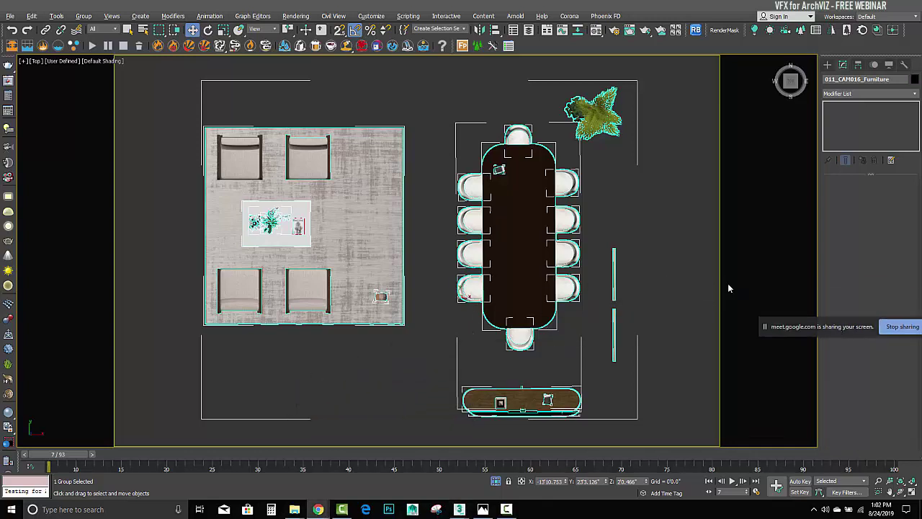
pyautogui.click(208, 31)
pyautogui.click(193, 31)
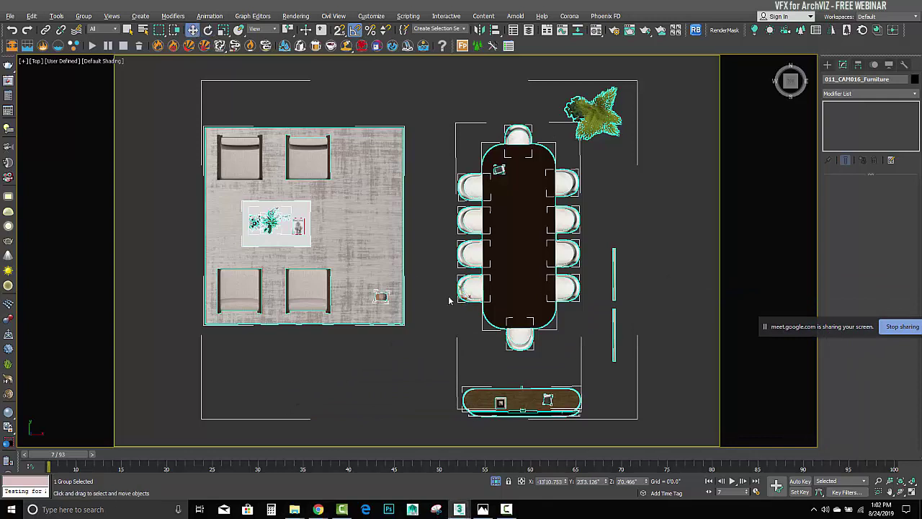
pyautogui.moveTo(466, 297); pyautogui.dragTo(564, 298)
pyautogui.hotkey('ctrl', 'z')
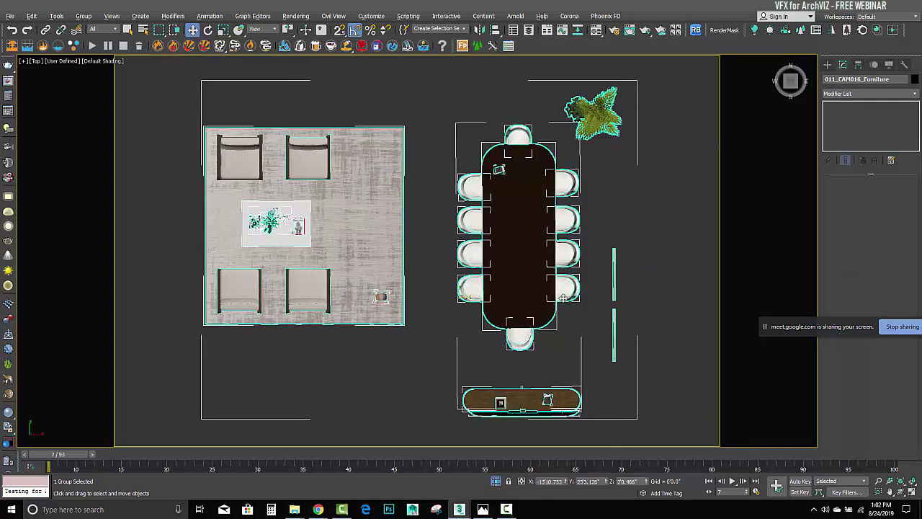
# - View the room through camera VILLA_VALENCIA_CAM016 and delete the original 011_CAM016_Furniture group
pyautogui.press('c')
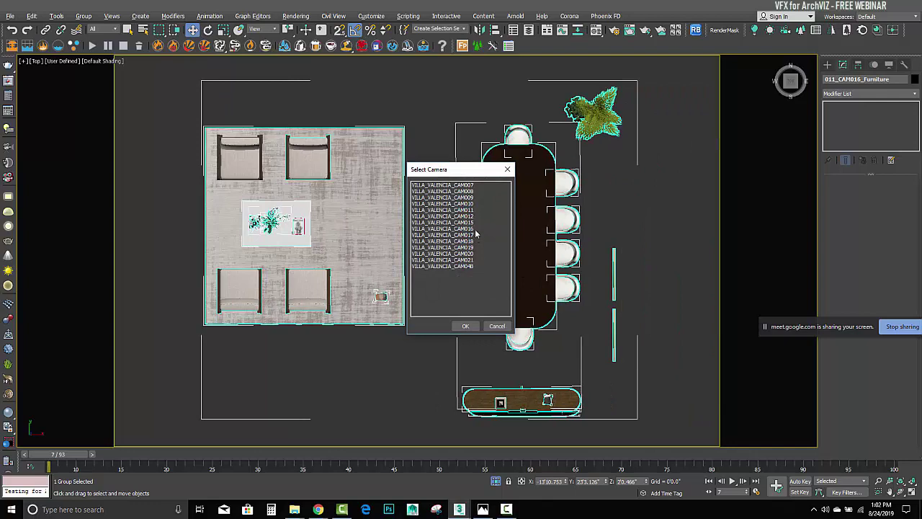
pyautogui.doubleClick(475, 230)
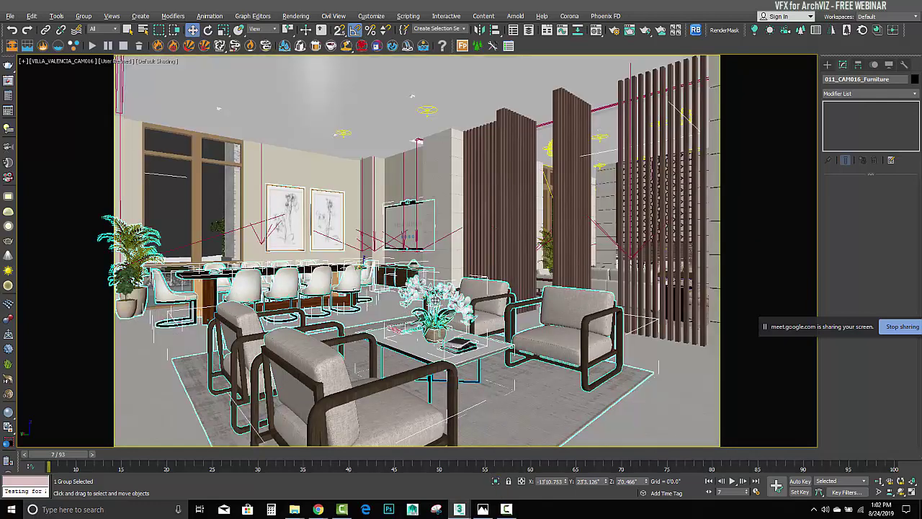
pyautogui.moveTo(497, 283)
pyautogui.keyDown('shift'); pyautogui.mouseDown()
pyautogui.moveTo(633, 311)
pyautogui.moveTo(318, 262)
pyautogui.mouseUp(); pyautogui.keyUp('shift')
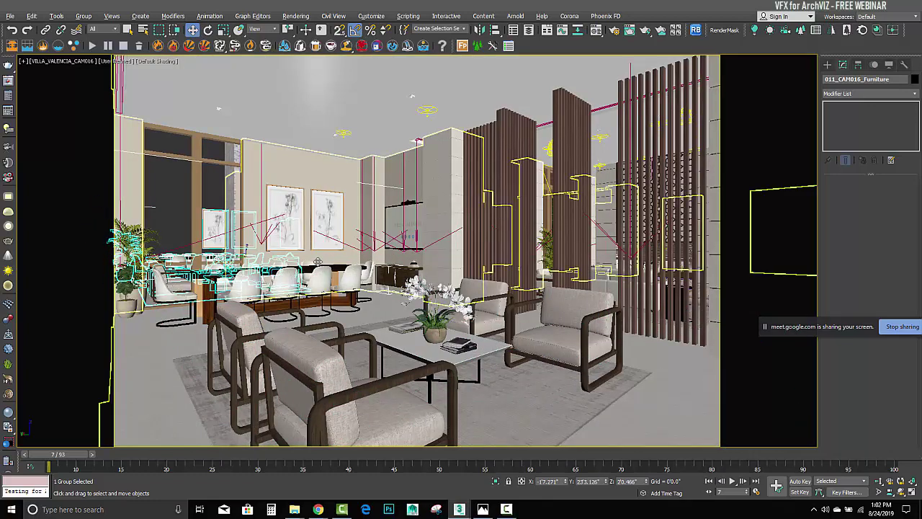
pyautogui.press('Delete')
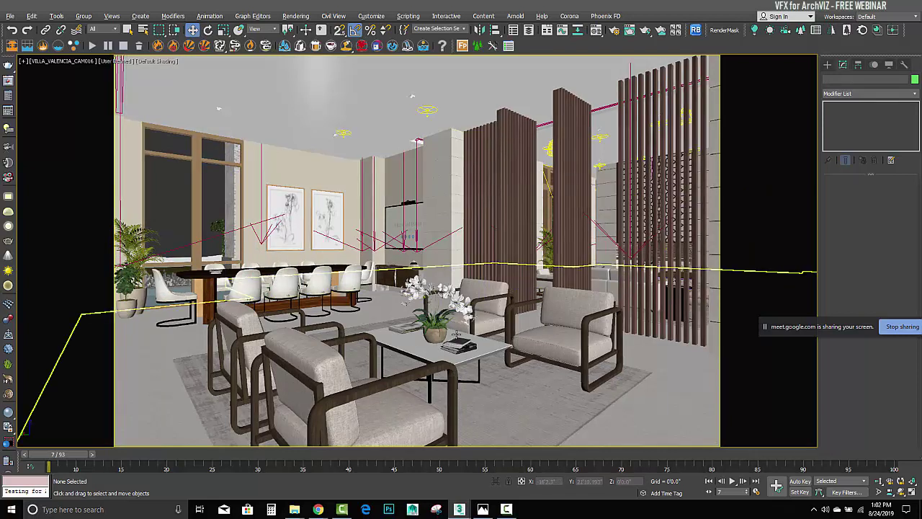
# - Check the 011_CAM016_Furniture reference by switching its Enabled option off and on in the XRef Scenes settings
pyautogui.click(10, 15)
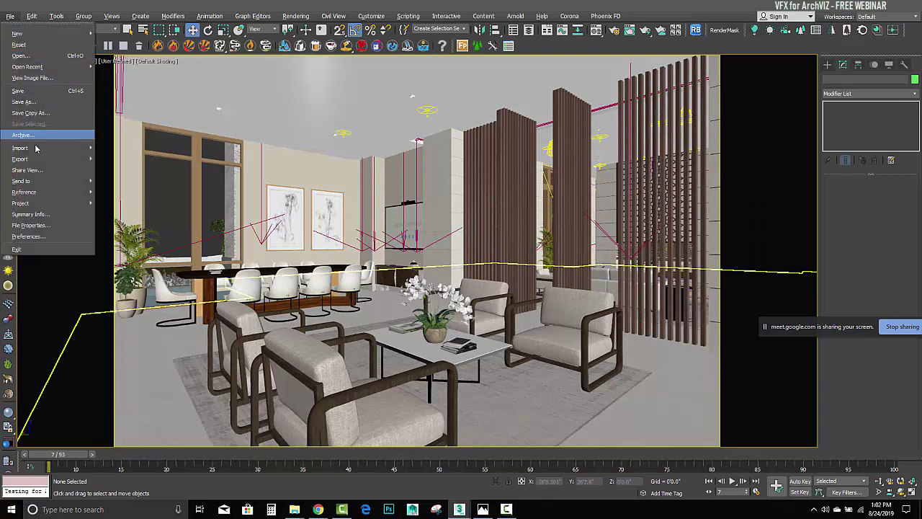
pyautogui.moveTo(39, 204)
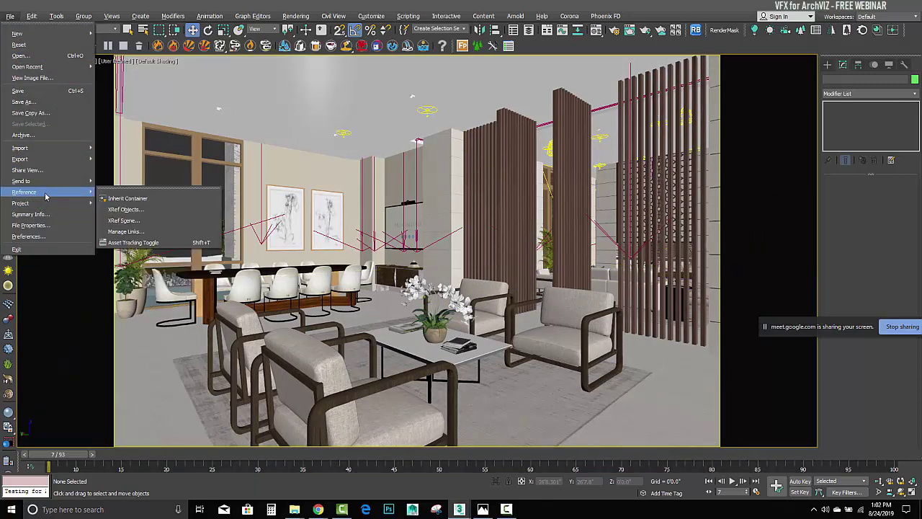
pyautogui.click(147, 221)
pyautogui.click(278, 104)
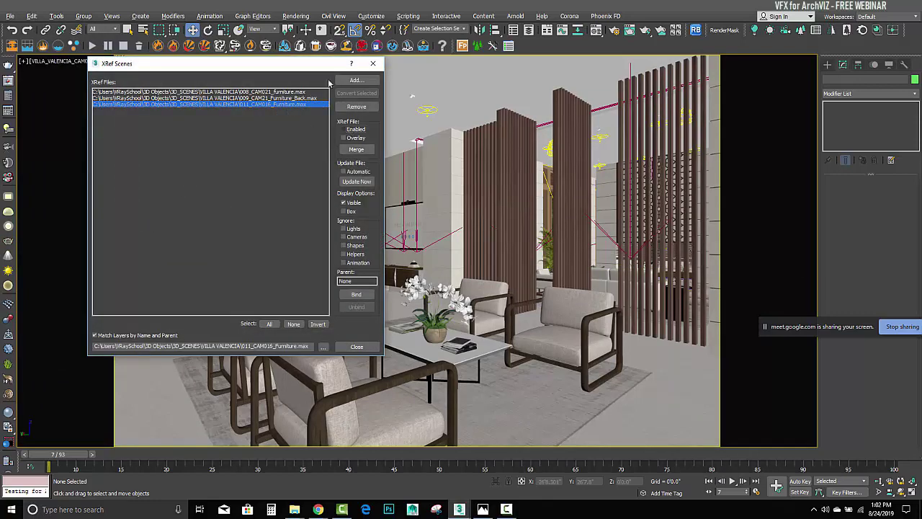
pyautogui.click(346, 132)
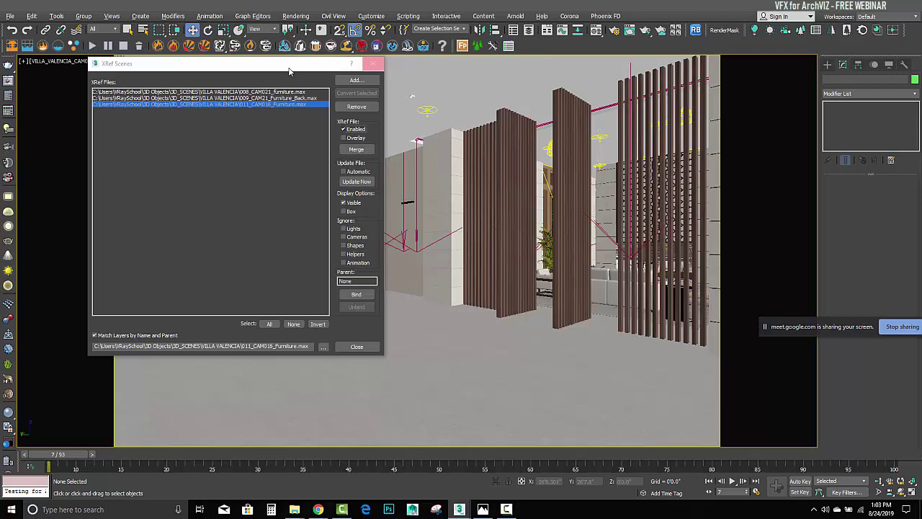
pyautogui.moveTo(298, 72); pyautogui.dragTo(762, 106)
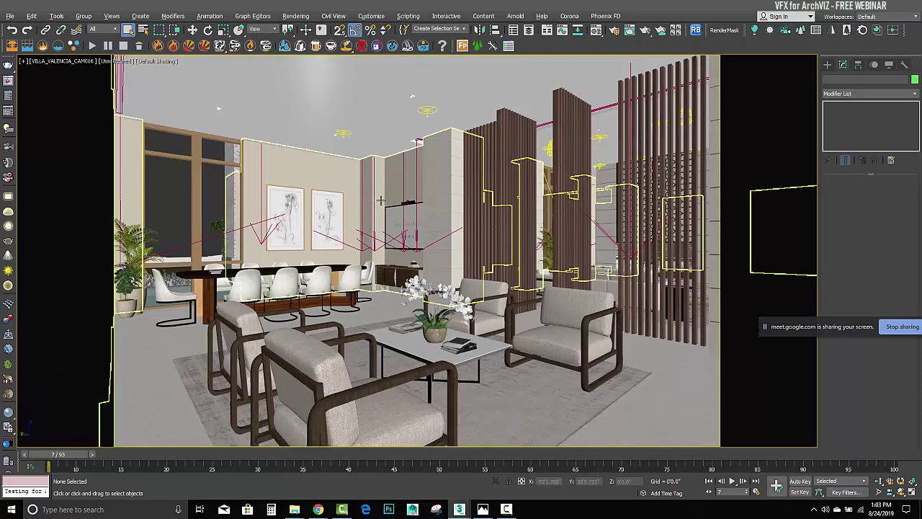
# - Switch the viewport to camera VILLA_VALENCIA_CAM008 and open the file browser for adding another XRef scene
pyautogui.press('c')
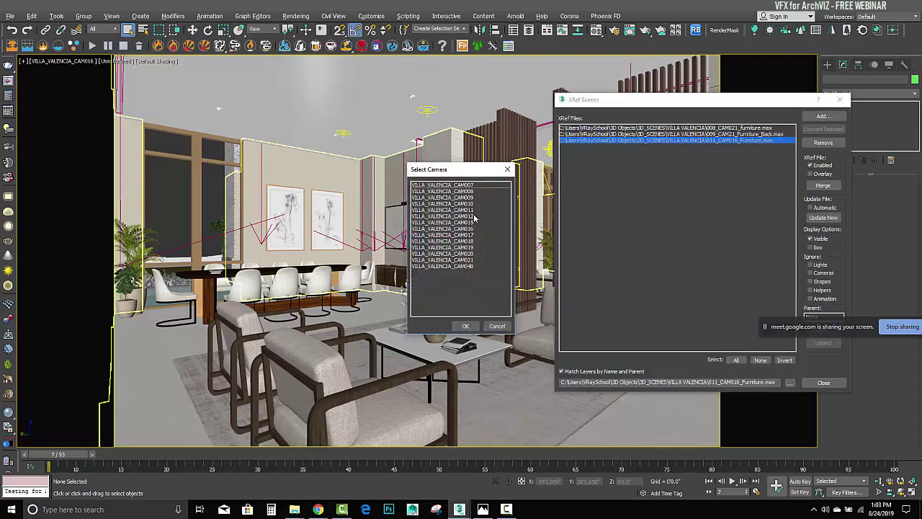
pyautogui.doubleClick(478, 191)
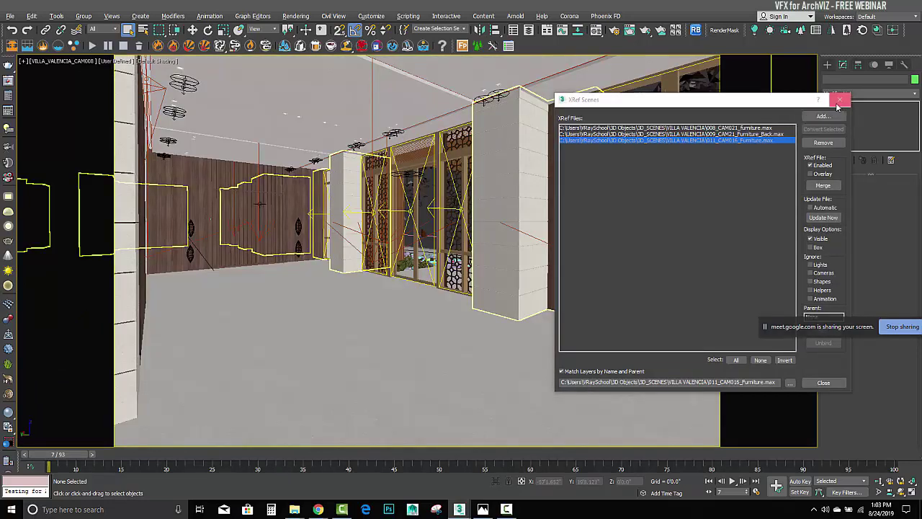
pyautogui.click(838, 101)
pyautogui.click(11, 15)
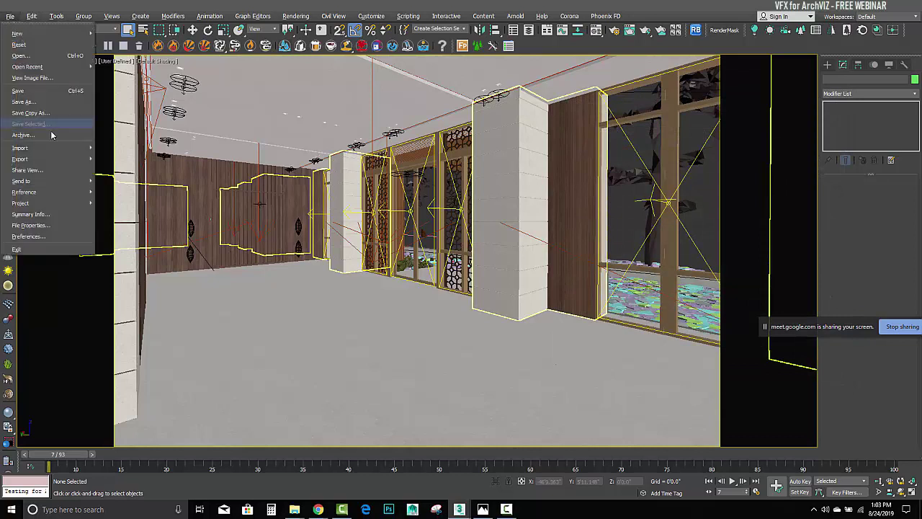
pyautogui.moveTo(81, 191)
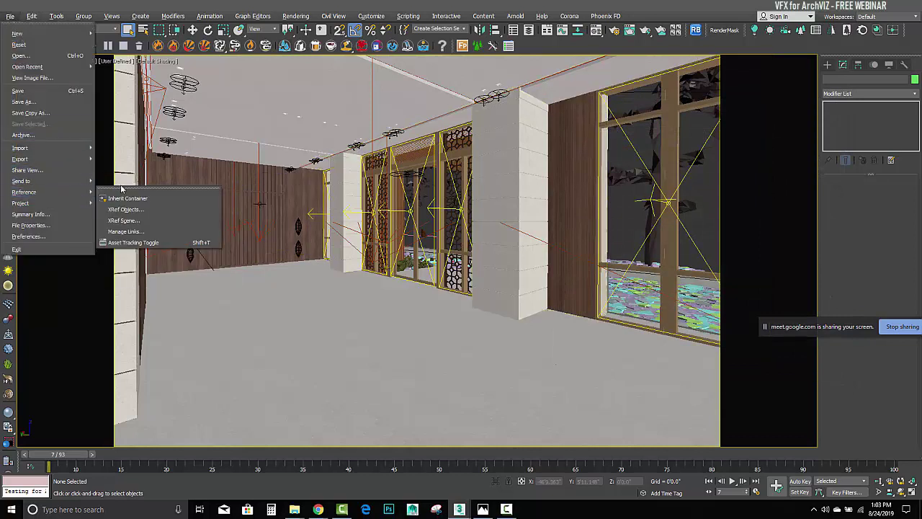
pyautogui.click(124, 220)
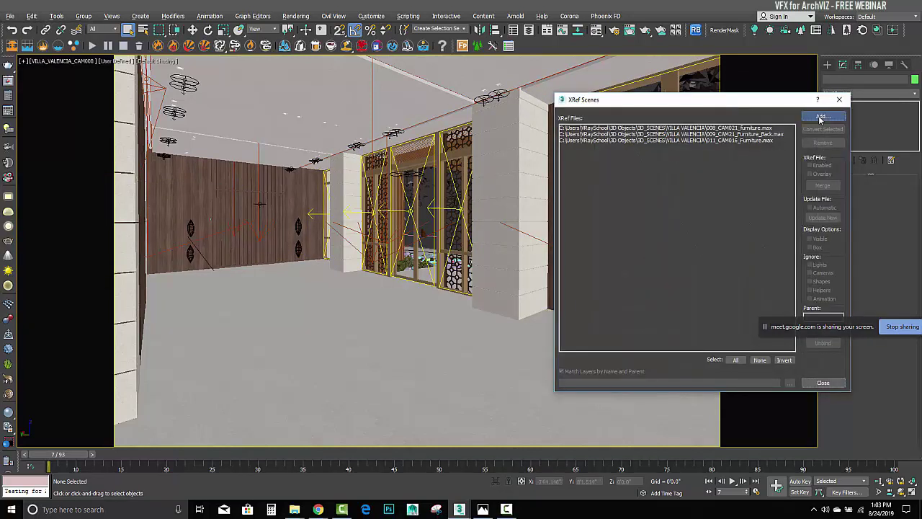
pyautogui.click(821, 117)
# - Look through the separate lobby, pool and furniture scene files in the VILLA VALENCIA folder
pyautogui.click(229, 158)
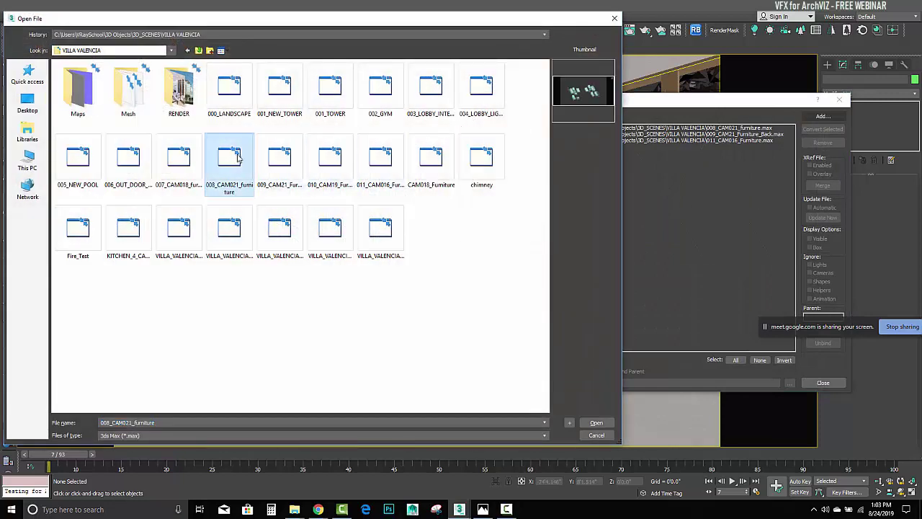
pyautogui.click(165, 158)
pyautogui.click(115, 160)
pyautogui.click(76, 160)
pyautogui.click(435, 88)
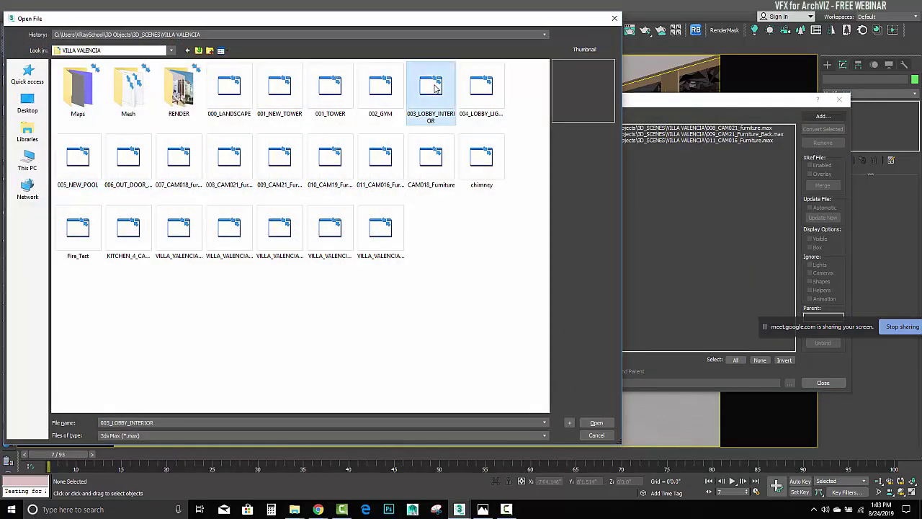
pyautogui.click(480, 87)
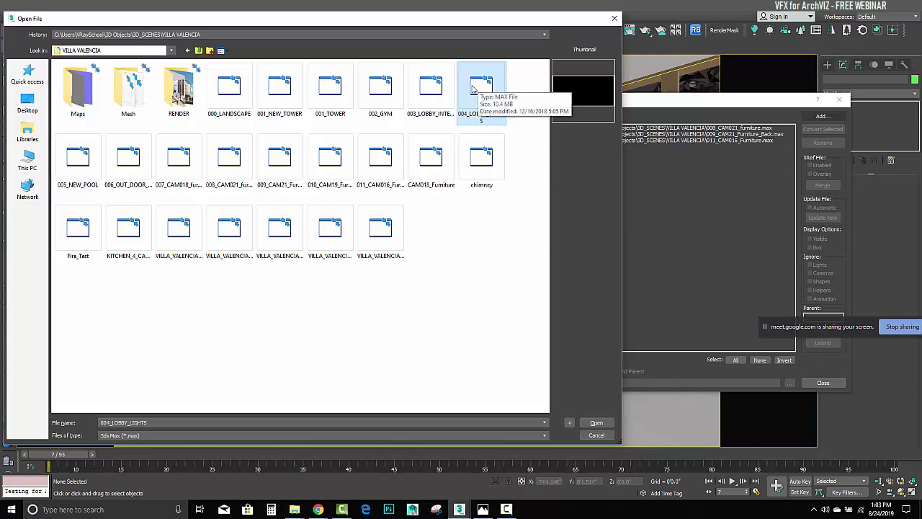
pyautogui.click(438, 89)
pyautogui.click(476, 116)
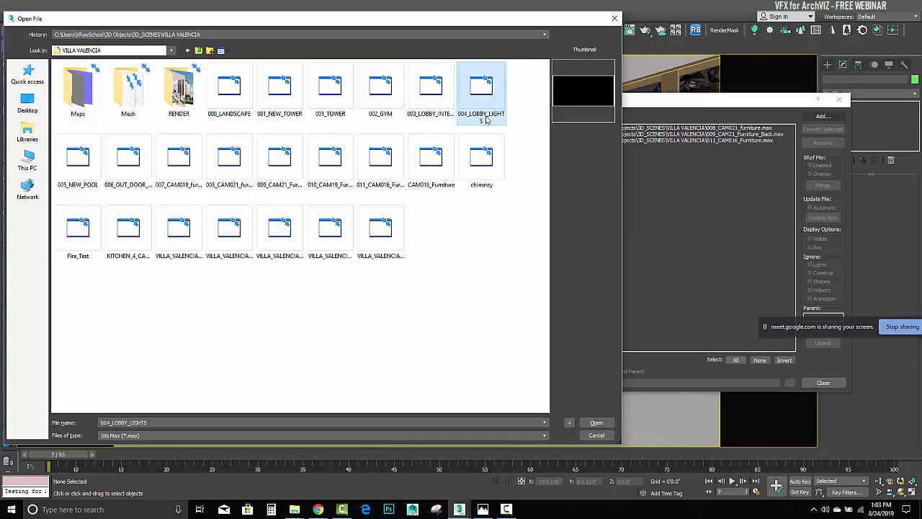
pyautogui.click(430, 89)
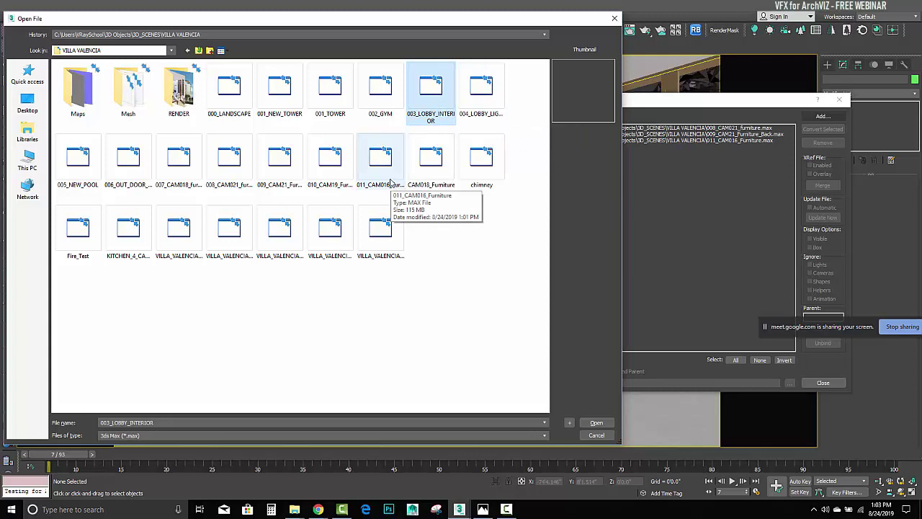
pyautogui.click(380, 164)
pyautogui.click(330, 168)
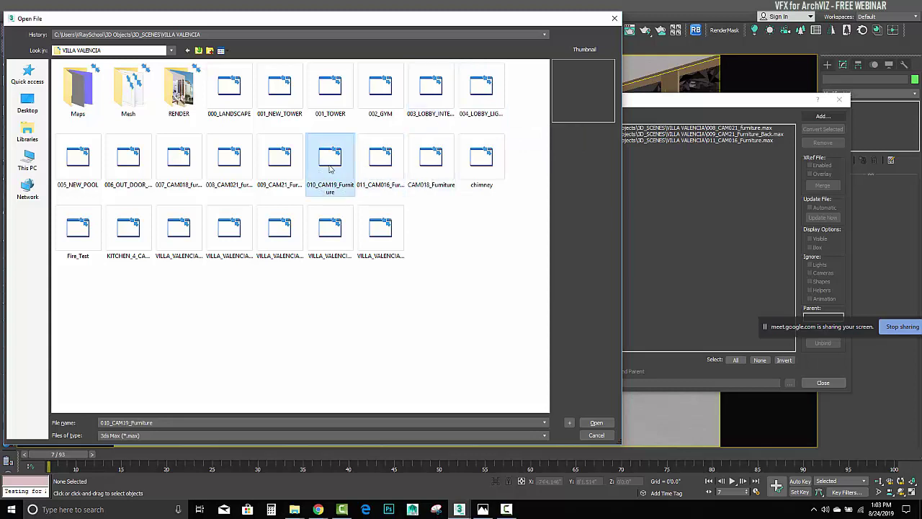
pyautogui.click(281, 189)
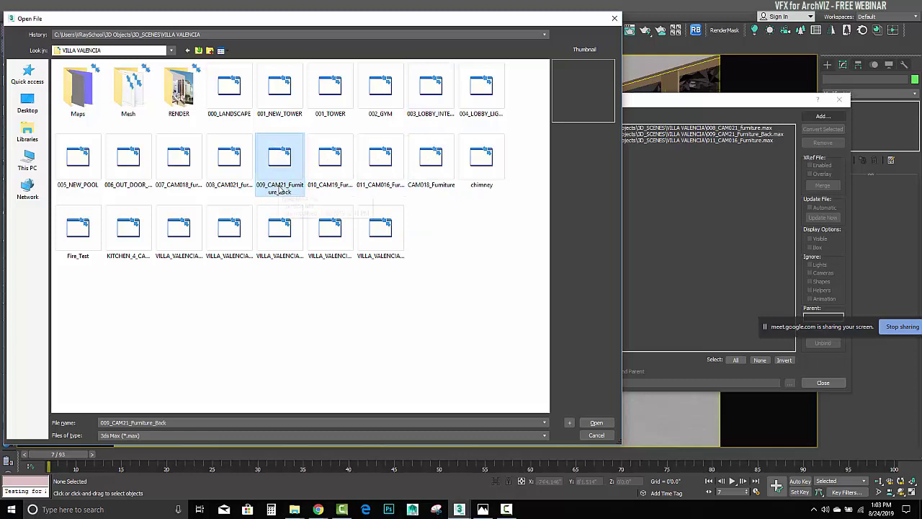
pyautogui.click(232, 192)
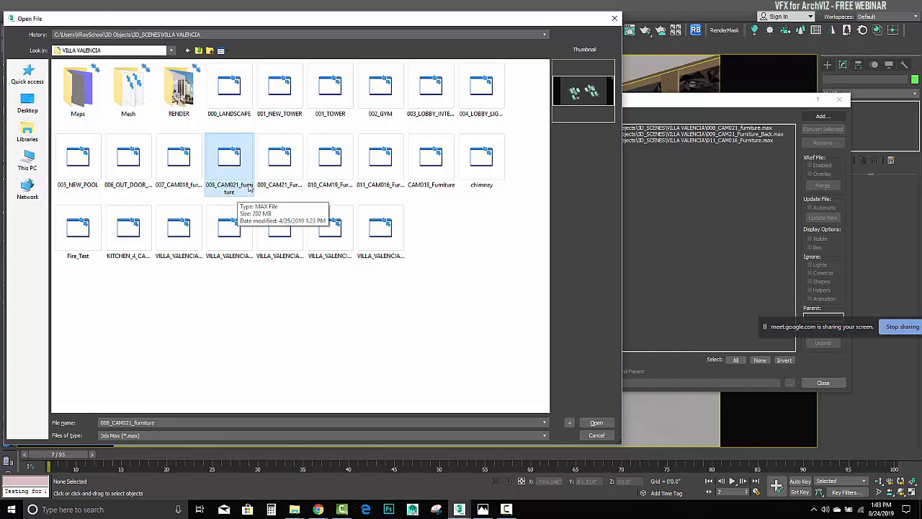
pyautogui.click(279, 168)
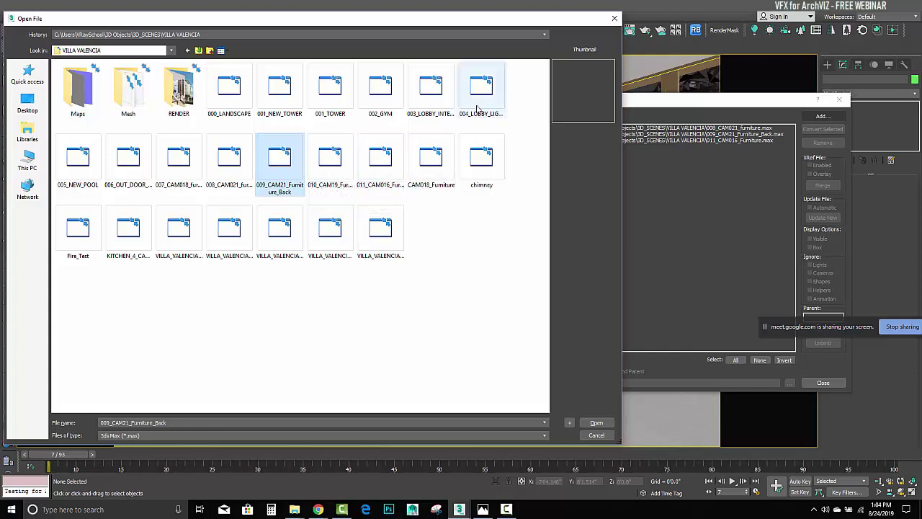
# - Add 003_LOBBY_INTERIOR from the VILLA VALENCIA folder as an XRef scene
pyautogui.click(431, 86)
pyautogui.click(481, 87)
pyautogui.doubleClick(431, 86)
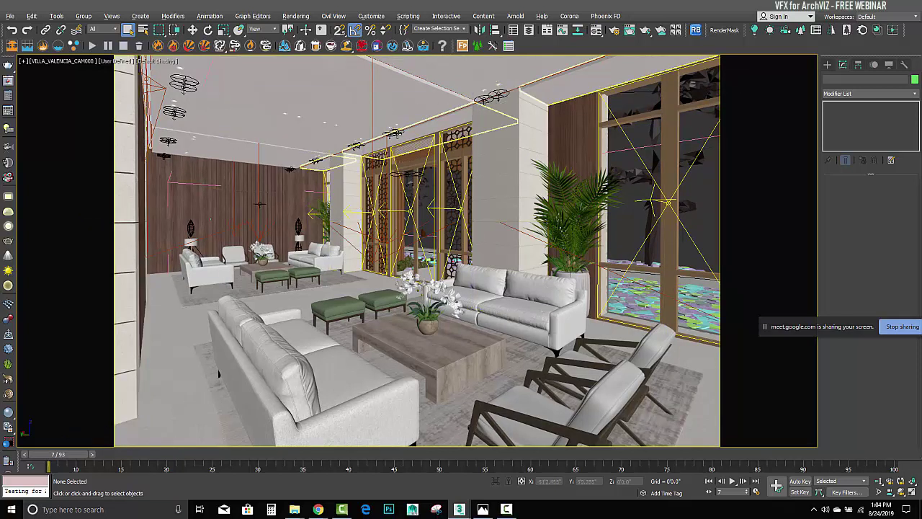
# - Limit the selection filter to Lights, select a ceiling disc light in the lobby and close the XRef Scenes dialog
pyautogui.click(111, 30)
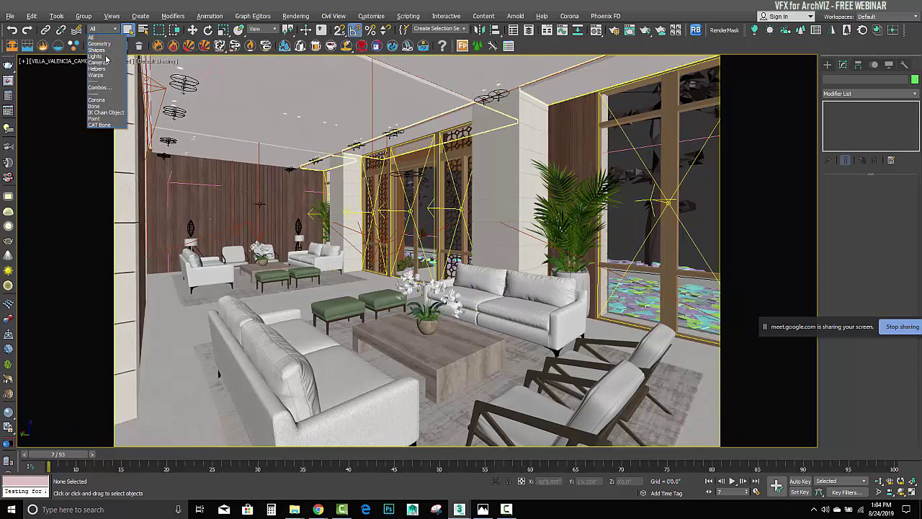
pyautogui.click(108, 59)
pyautogui.click(178, 139)
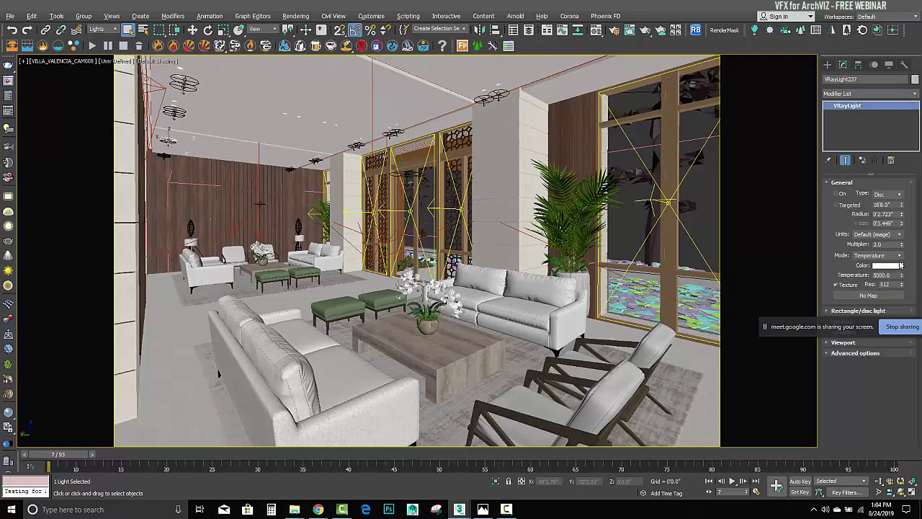
pyautogui.moveTo(839, 321); pyautogui.dragTo(761, 236)
pyautogui.click(827, 311)
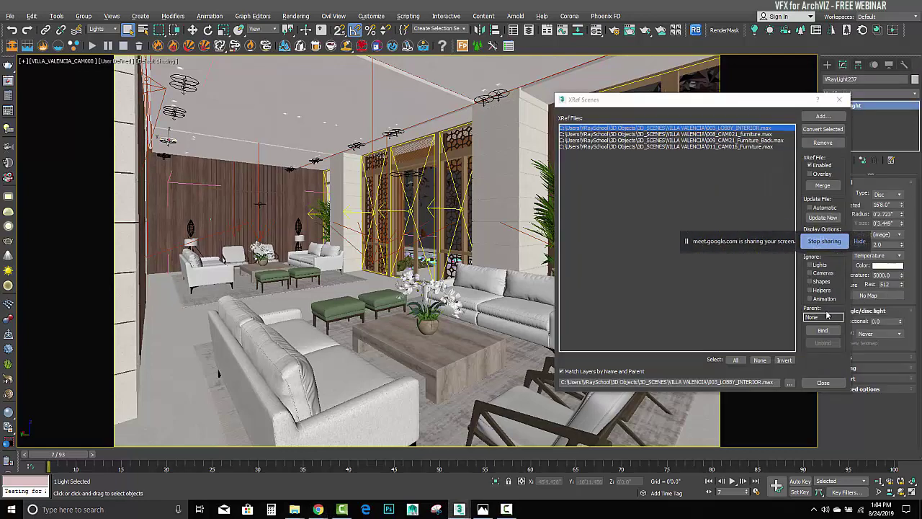
pyautogui.click(839, 99)
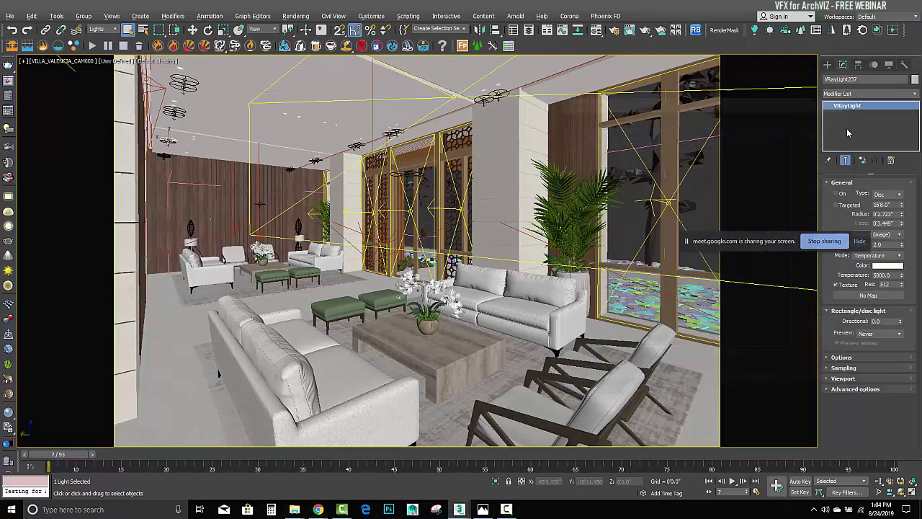
# - Examine the ceiling disc light's options, toggling it on as a check, and select the plane light at the large window
pyautogui.click(827, 358)
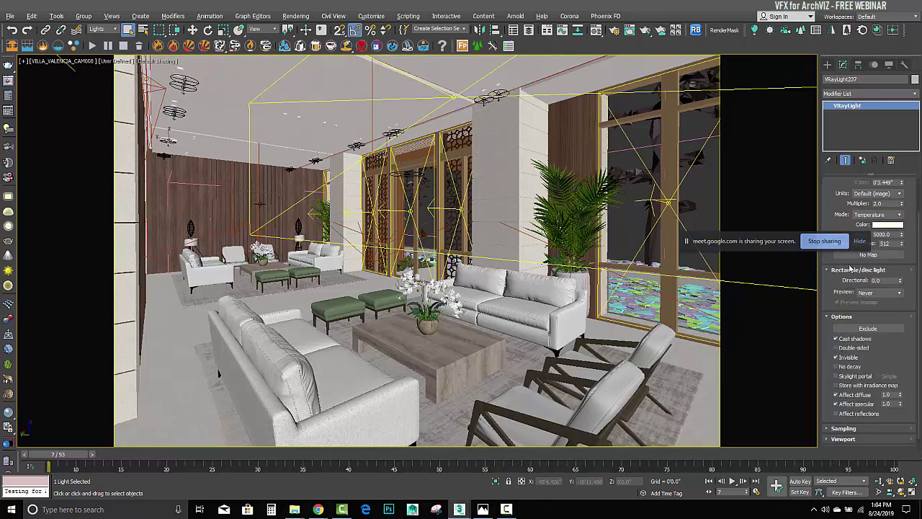
pyautogui.scroll(2, 833, 201)
pyautogui.click(837, 195)
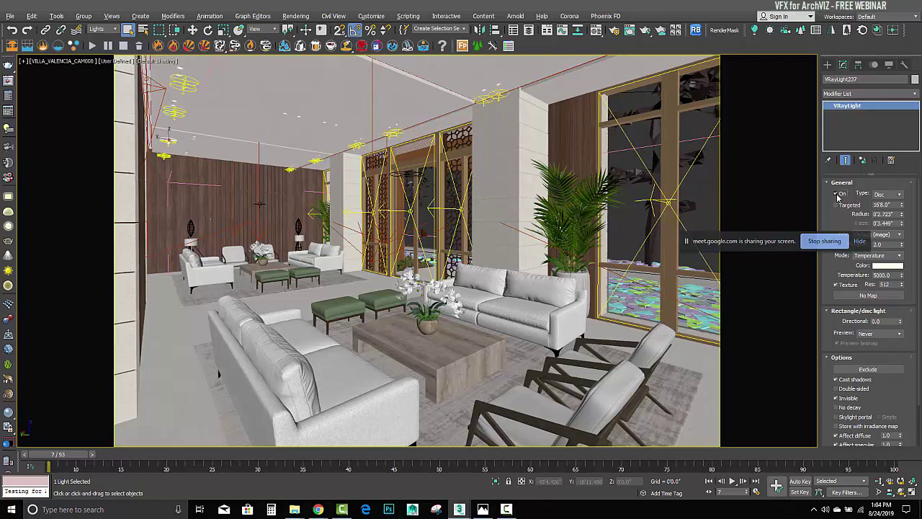
pyautogui.click(668, 202)
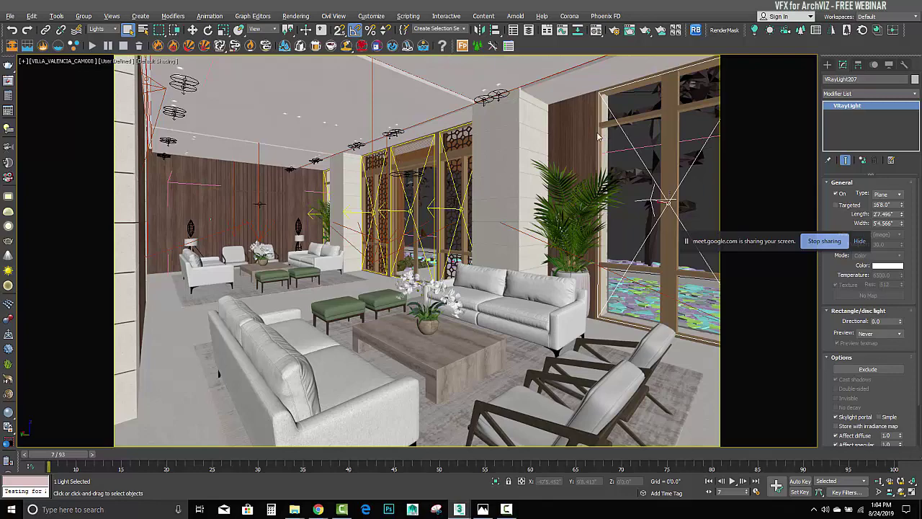
# - Switch to the Photos app, browse to the finished lobby seating render and zoom in on the entrance doors and ceiling
pyautogui.click(481, 510)
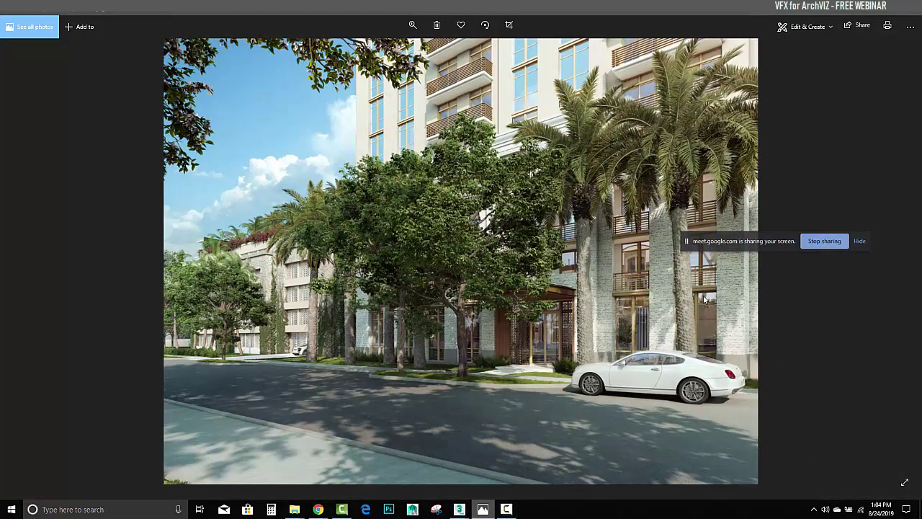
pyautogui.click(901, 262)
pyautogui.click(900, 263)
pyautogui.click(901, 262)
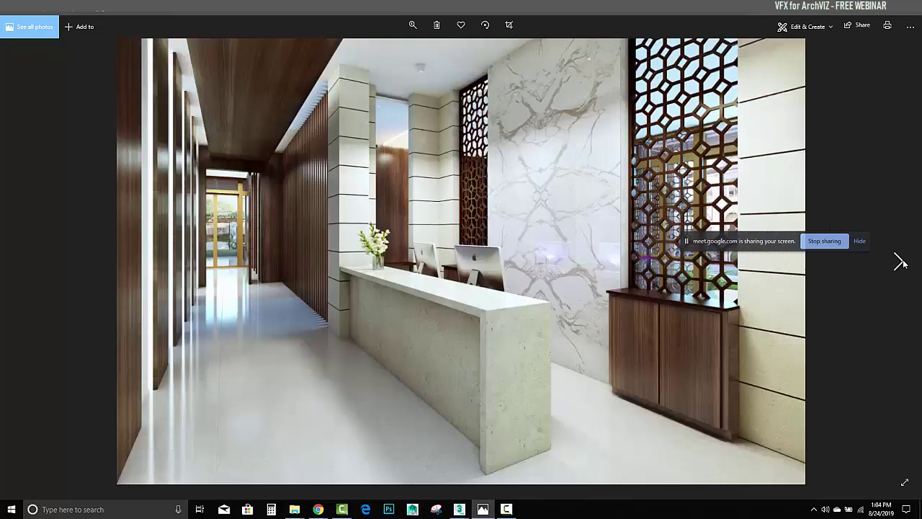
pyautogui.click(900, 262)
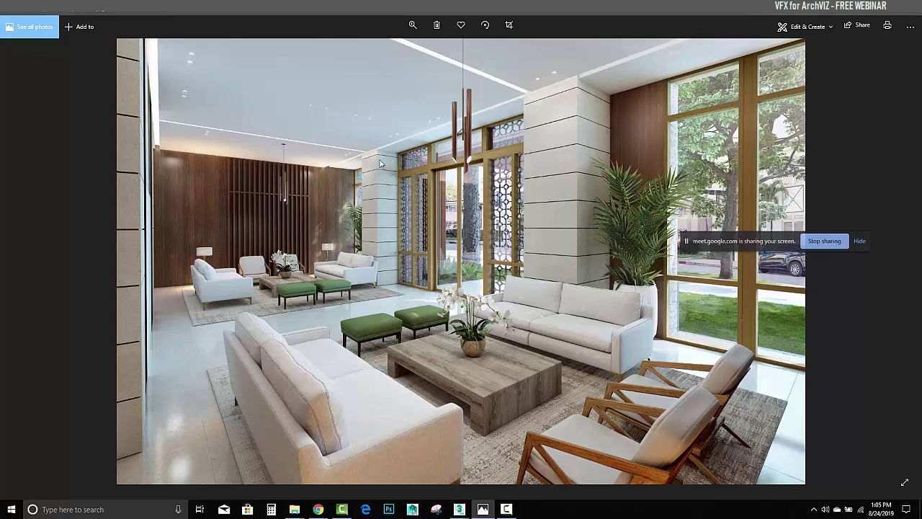
pyautogui.click(413, 24)
pyautogui.moveTo(373, 50); pyautogui.dragTo(382, 51)
pyautogui.moveTo(306, 178); pyautogui.dragTo(337, 280)
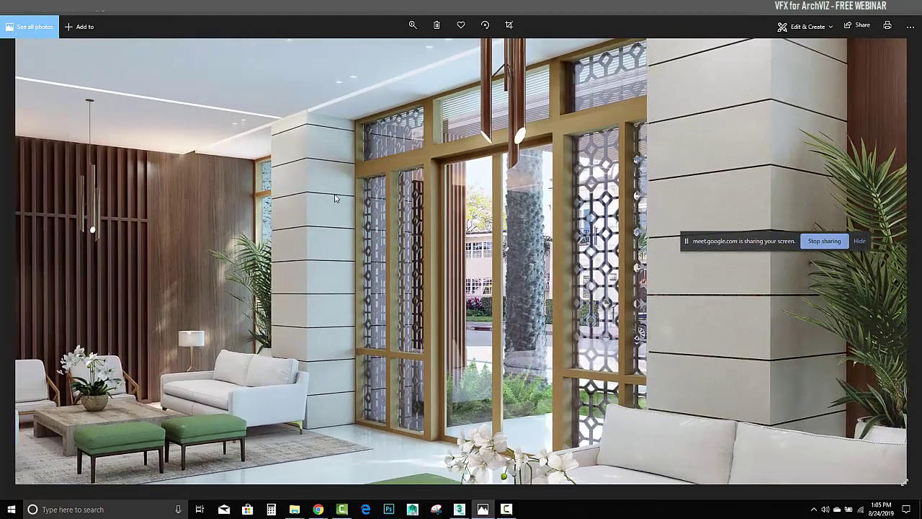
# - Examine the ceiling, entrance doors and wood wall in the lobby render, restore the full image and return to 3ds Max
pyautogui.moveTo(357, 118); pyautogui.dragTo(210, 249)
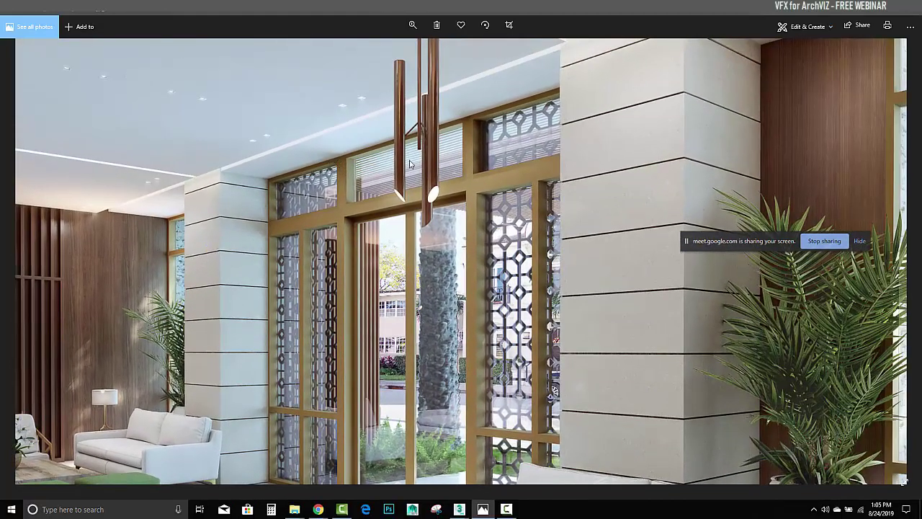
pyautogui.moveTo(409, 162); pyautogui.dragTo(231, 241)
pyautogui.moveTo(439, 154); pyautogui.dragTo(699, 137)
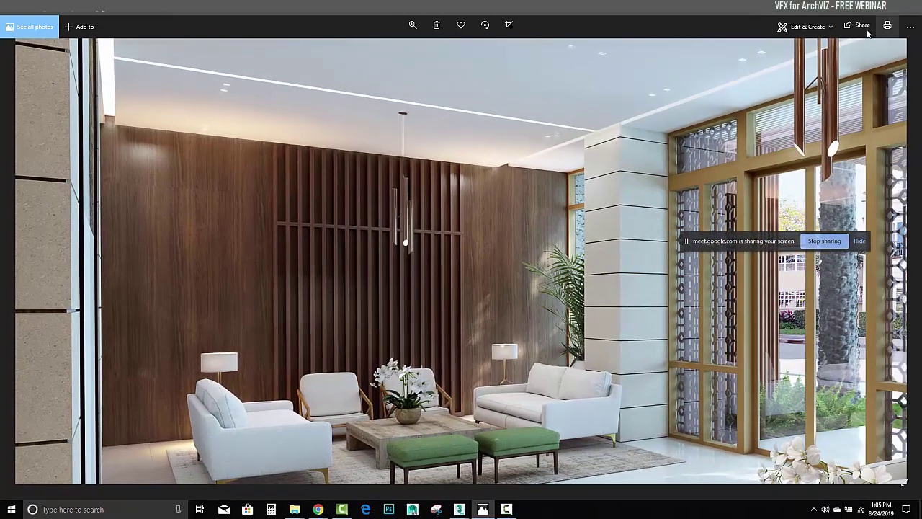
pyautogui.doubleClick(662, 213)
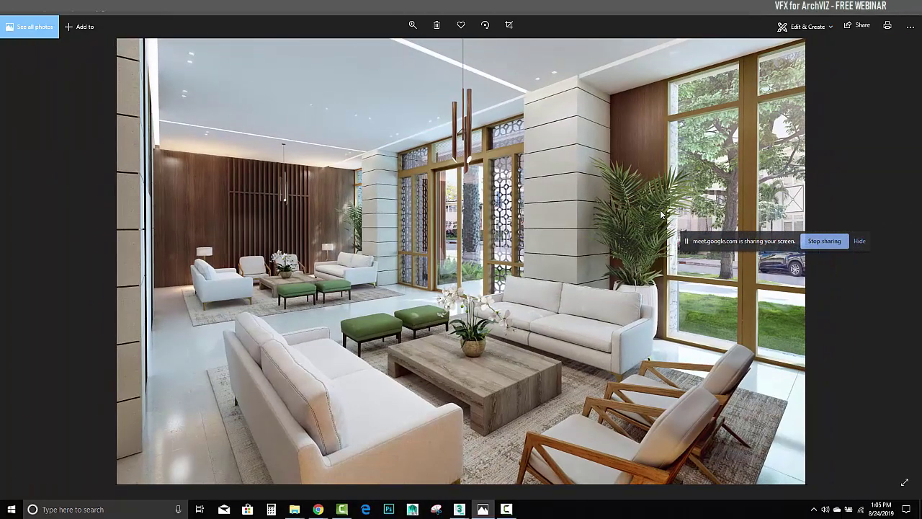
pyautogui.click(871, 15)
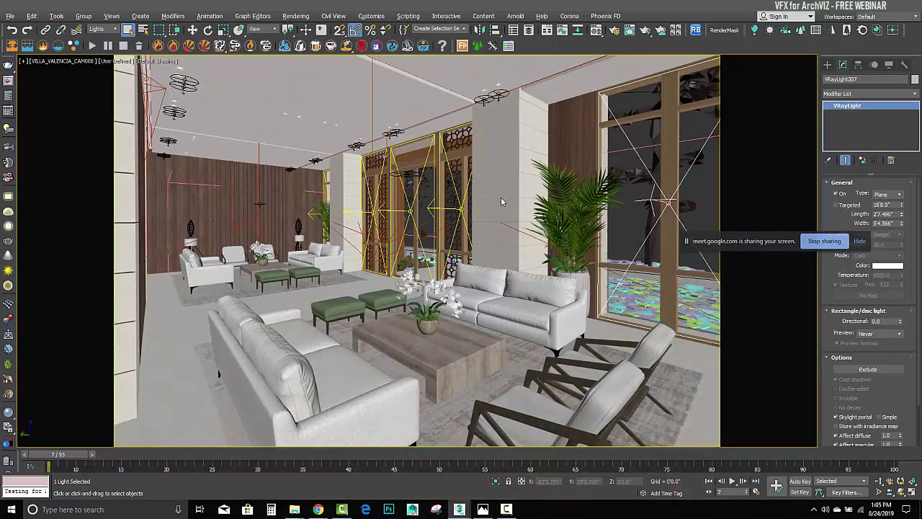
# - Examine the site and building roofs in the Top view, checking the Google Meet window along the way
pyautogui.press('t')
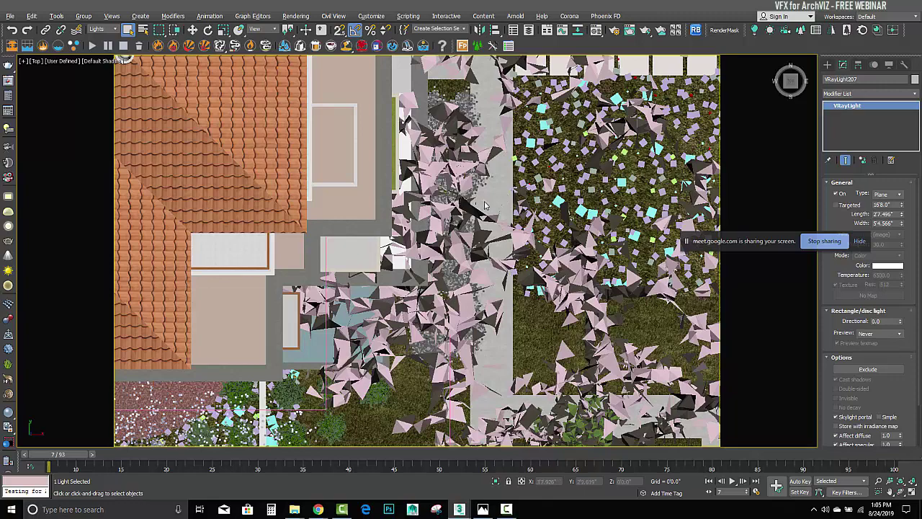
pyautogui.press('z')
pyautogui.scroll(-8, 528, 242)
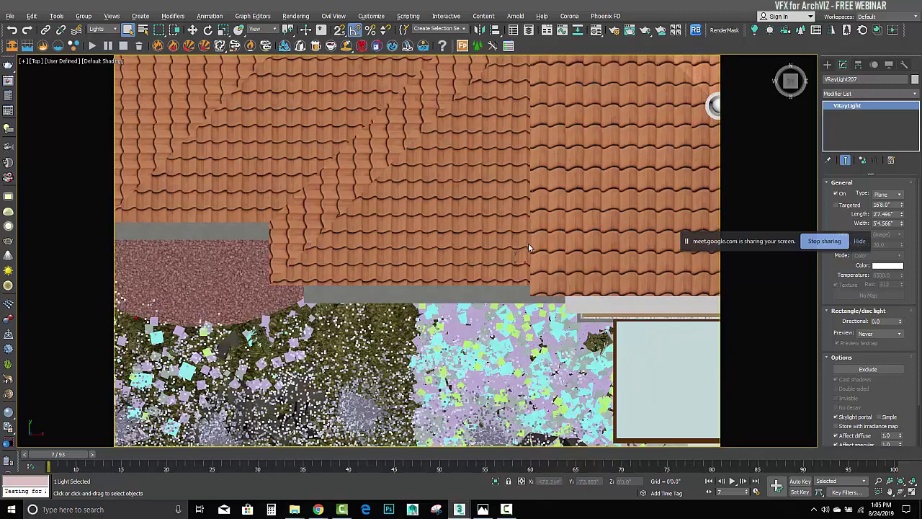
pyautogui.scroll(-5, 528, 245)
pyautogui.moveTo(392, 222); pyautogui.dragTo(503, 152, button='middle')
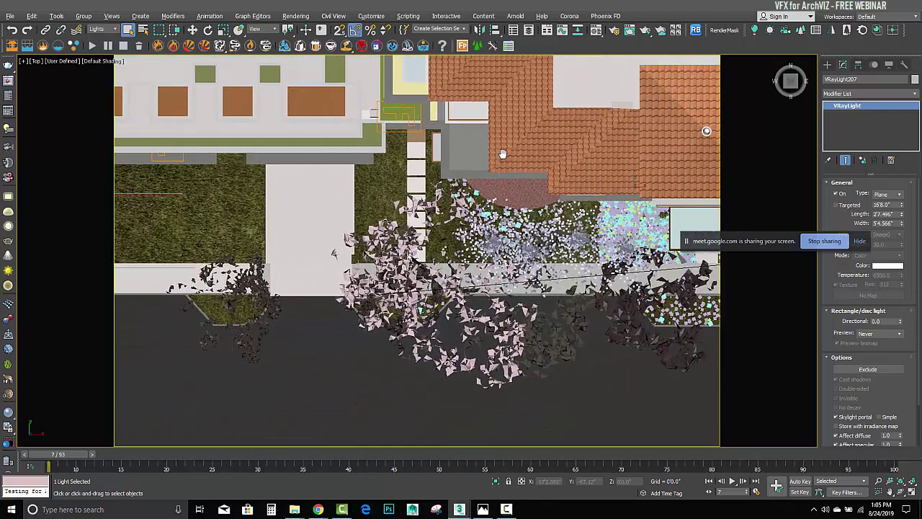
pyautogui.click(317, 509)
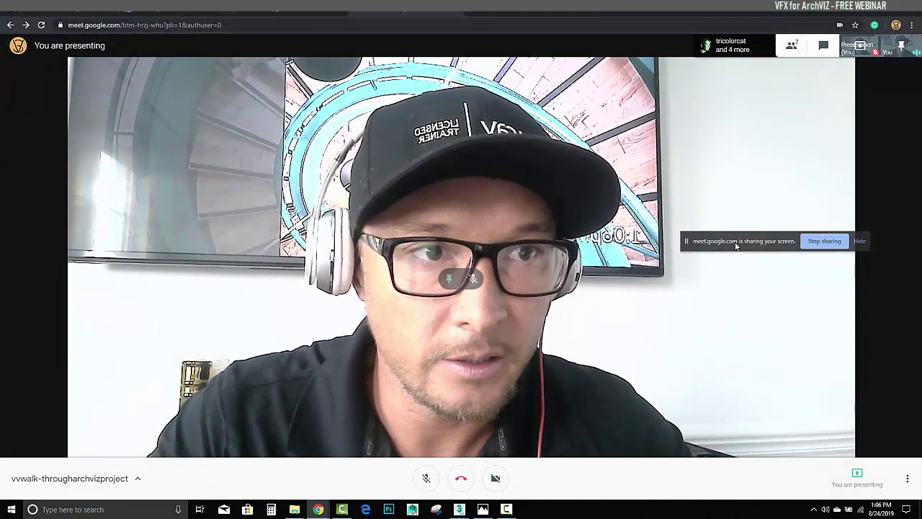
pyautogui.click(866, 7)
pyautogui.moveTo(405, 238); pyautogui.dragTo(515, 338, button='middle')
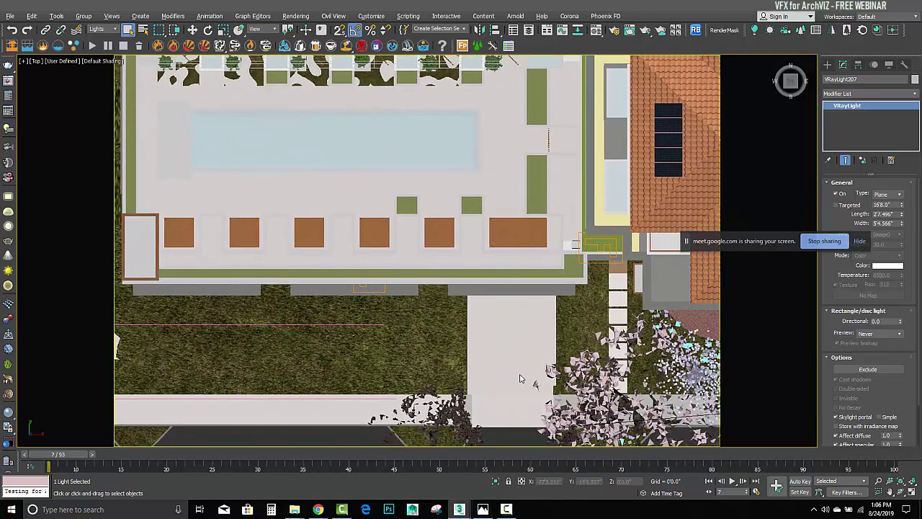
# - View the kitchen through VILLA_VALENCIA_CAM010, select the lobby's plane light behind the potted palm and frame it in the Perspective view
pyautogui.press('c')
pyautogui.click(470, 202)
pyautogui.doubleClick(471, 202)
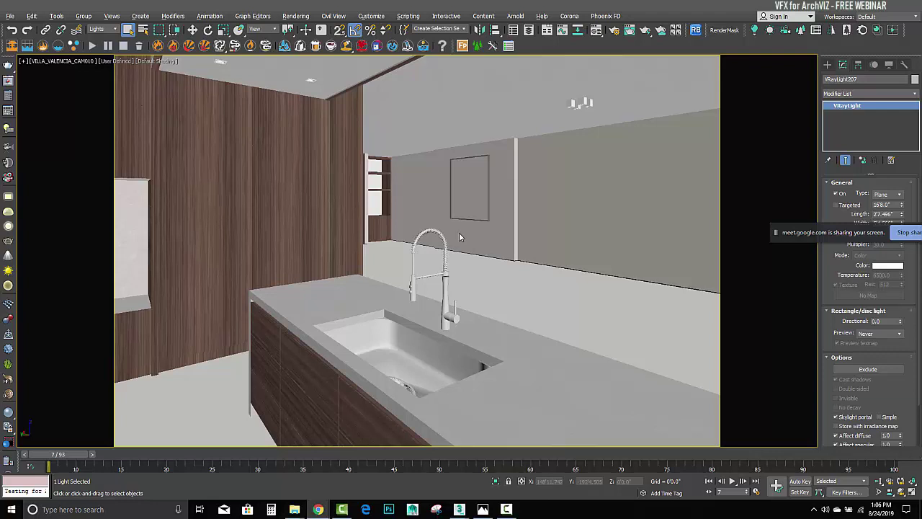
pyautogui.click(424, 389)
pyautogui.press('p')
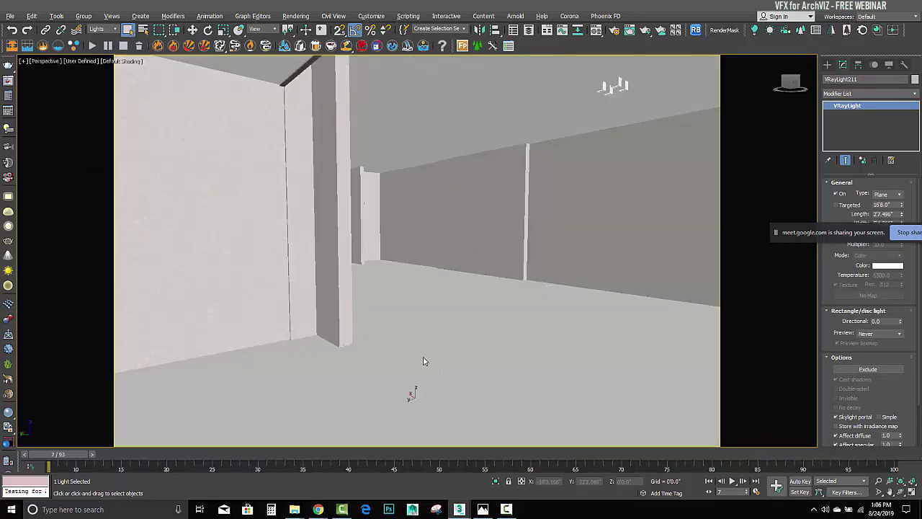
pyautogui.press('z')
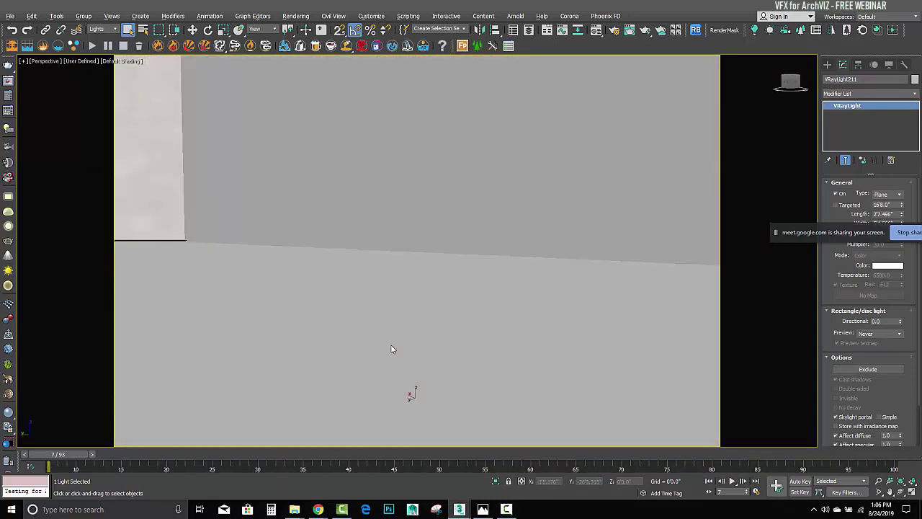
pyautogui.press('z')
pyautogui.keyDown('alt'); pyautogui.moveTo(396, 347); pyautogui.dragTo(413, 346, button='middle'); pyautogui.keyUp('alt')
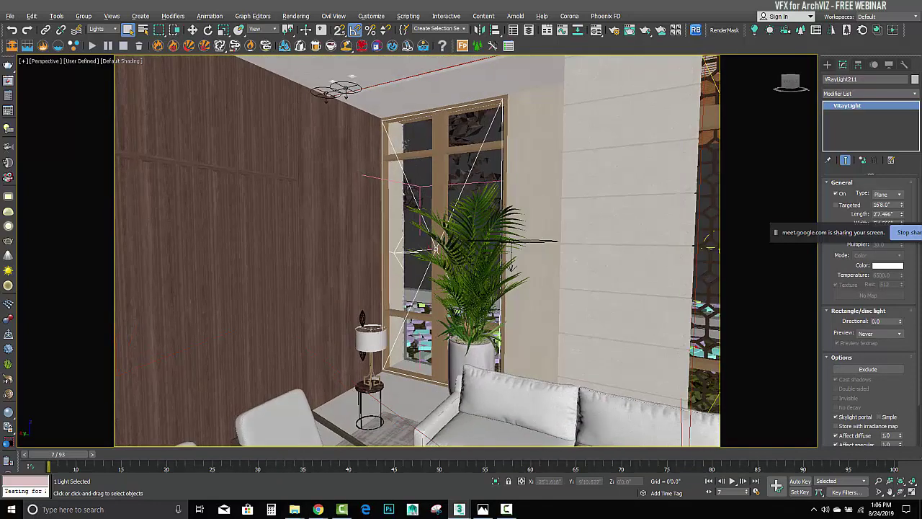
# - Review the dining and lounge area through VILLA_VALENCIA_CAM016 and switch the view to VILLA_VALENCIA_CAM011
pyautogui.press('c')
pyautogui.doubleClick(453, 229)
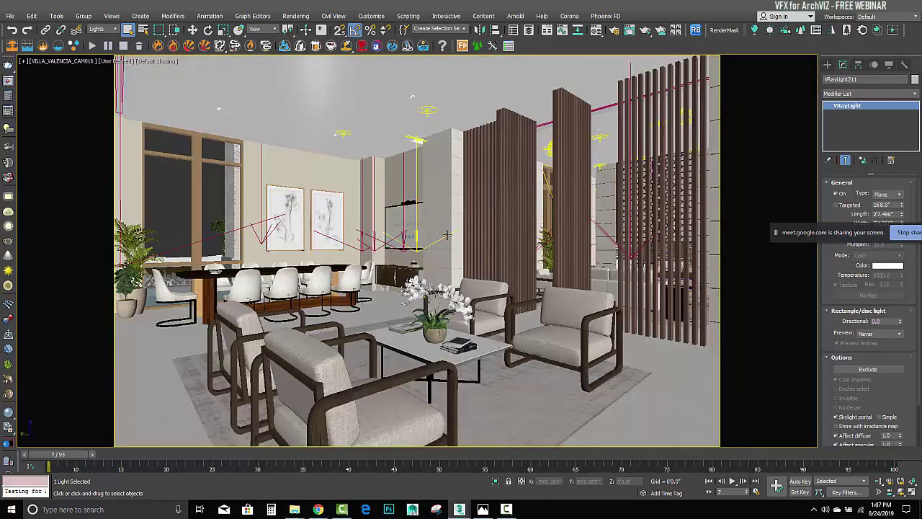
pyautogui.press('c')
pyautogui.click(464, 218)
pyautogui.doubleClick(463, 218)
pyautogui.press('c')
pyautogui.doubleClick(463, 210)
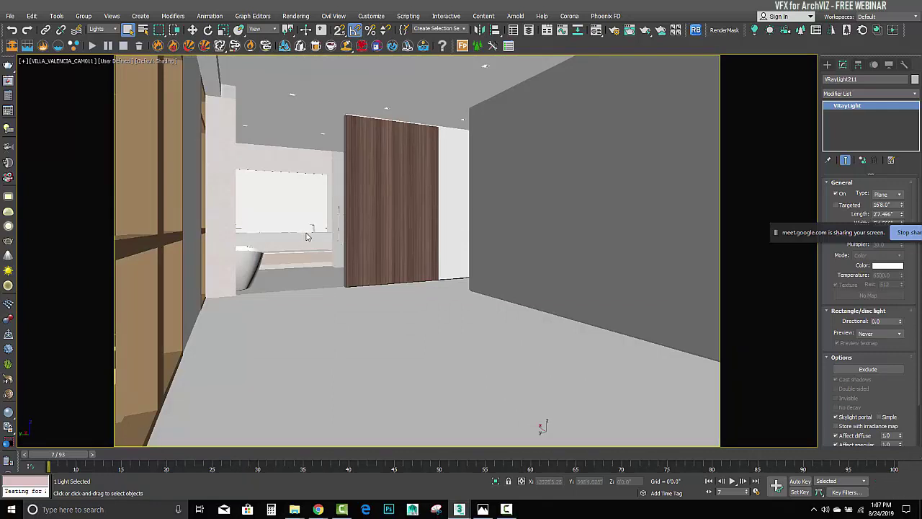
# - Examine the bathroom's vanity and shower fixtures up close in the Perspective view
pyautogui.press('p')
pyautogui.moveTo(317, 251); pyautogui.dragTo(322, 268, button='middle')
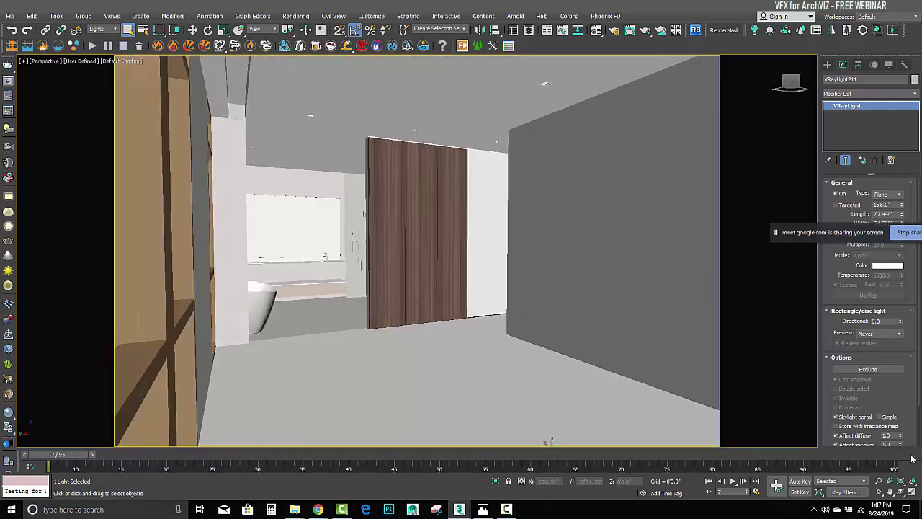
pyautogui.click(879, 481)
pyautogui.moveTo(344, 255); pyautogui.dragTo(347, 228)
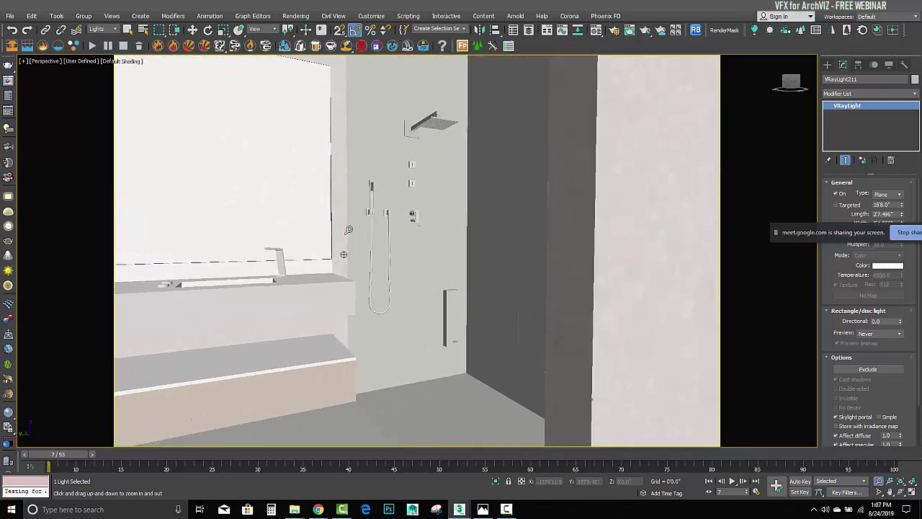
pyautogui.moveTo(403, 238)
pyautogui.mouseDown(button='middle')
pyautogui.moveTo(411, 262)
pyautogui.moveTo(406, 240)
pyautogui.mouseUp(button='middle')
pyautogui.moveTo(483, 254); pyautogui.dragTo(463, 259, button='middle')
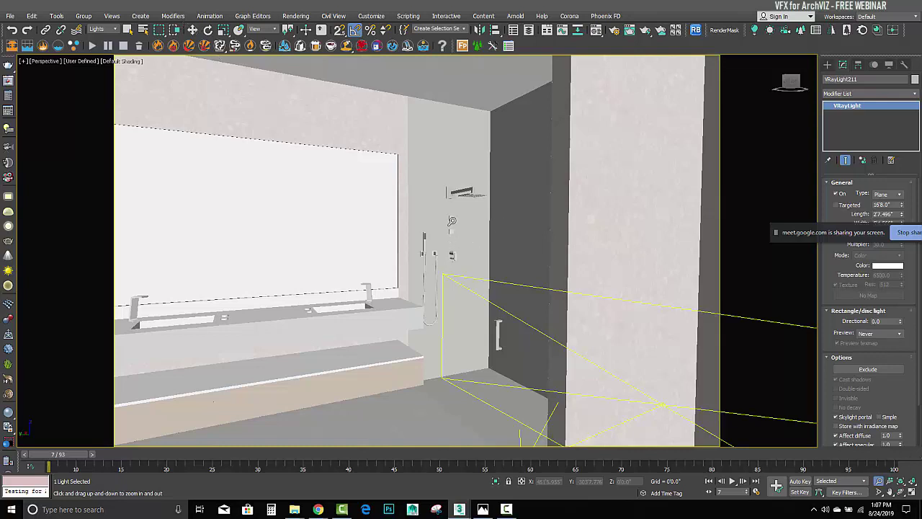
# - Turn on edged faces and inspect the geometry of the bathroom and its wood panels in the Perspective view
pyautogui.press('F4')
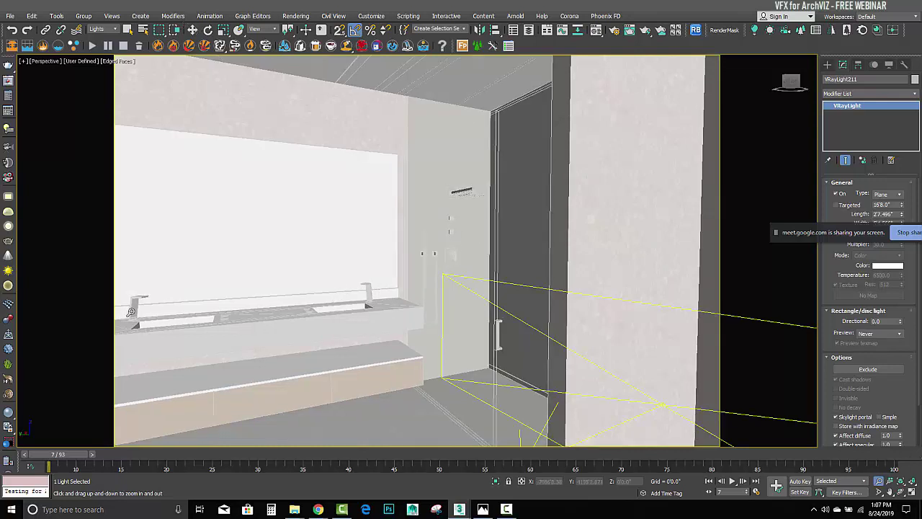
pyautogui.press('z')
pyautogui.scroll(2, 399, 284)
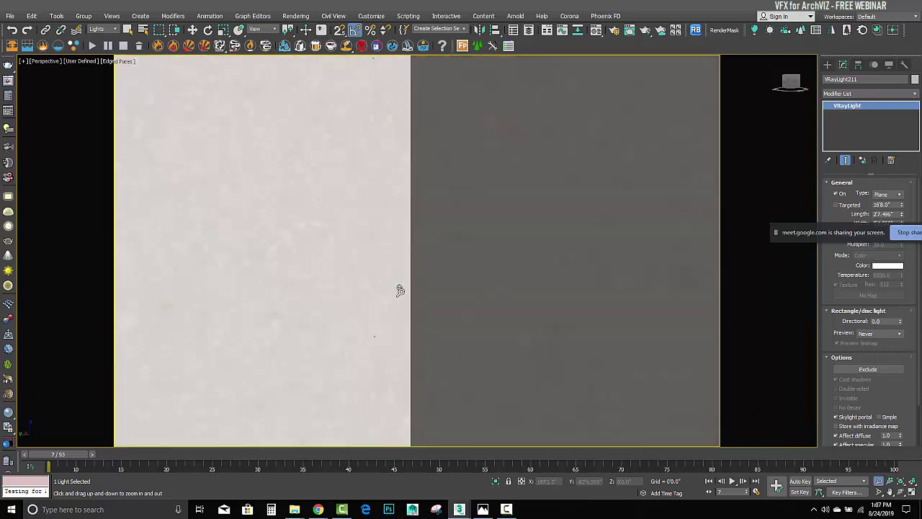
pyautogui.moveTo(399, 281); pyautogui.dragTo(383, 87)
pyautogui.moveTo(389, 319)
pyautogui.mouseDown()
pyautogui.moveTo(397, 465)
pyautogui.moveTo(398, 71)
pyautogui.moveTo(398, 92)
pyautogui.moveTo(385, 68)
pyautogui.moveTo(347, 76)
pyautogui.mouseUp()
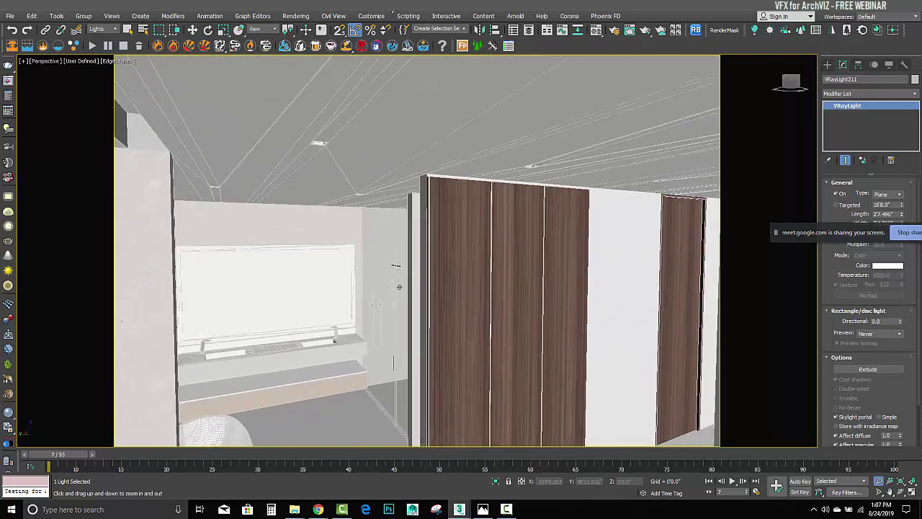
pyautogui.moveTo(281, 264); pyautogui.dragTo(178, 254, button='middle')
pyautogui.moveTo(178, 254); pyautogui.dragTo(193, 223)
# - Review the edged-face geometry through the VILLA_VALENCIA cameras CAM009, CAM007, CAM008 and CAM010
pyautogui.press('c')
pyautogui.doubleClick(475, 197)
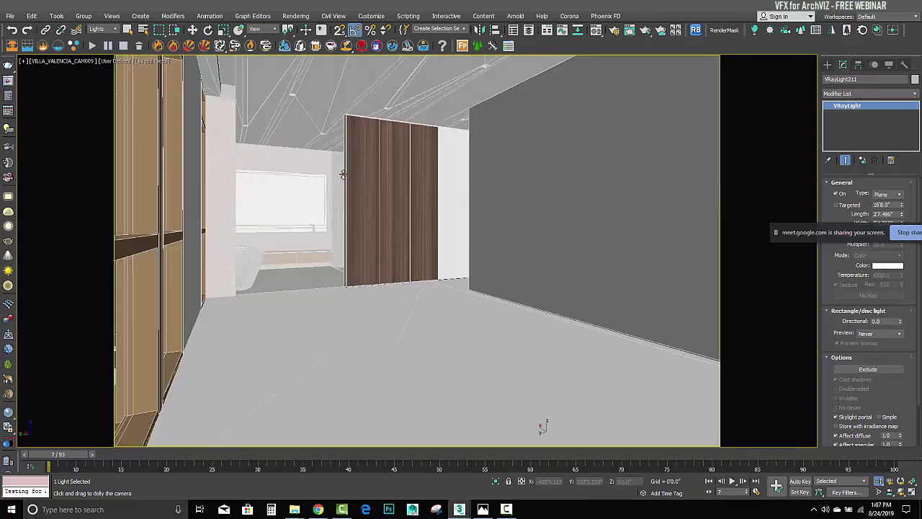
pyautogui.press('c')
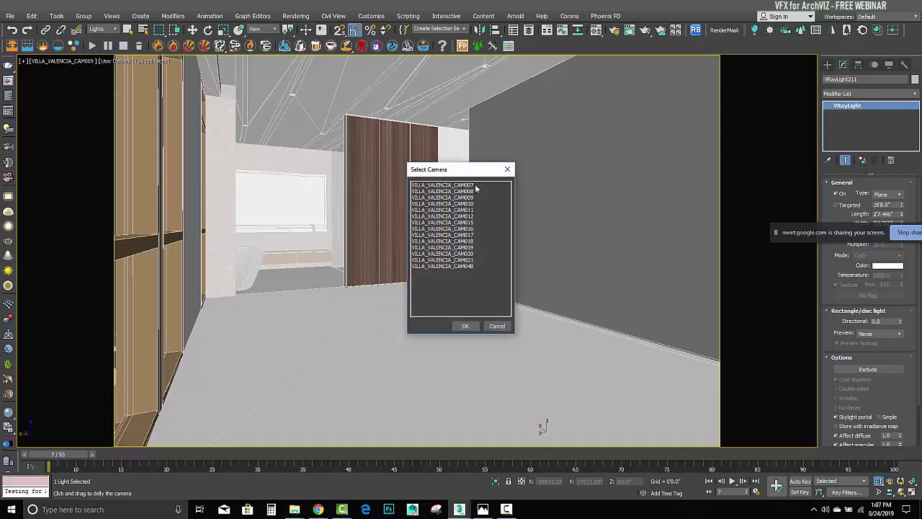
pyautogui.doubleClick(476, 186)
pyautogui.press('c')
pyautogui.doubleClick(473, 195)
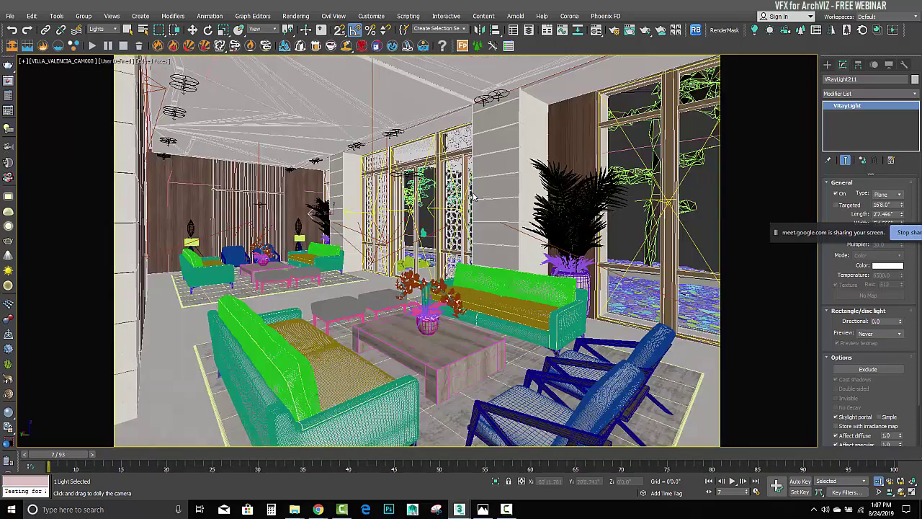
pyautogui.press('c')
pyautogui.doubleClick(472, 201)
pyautogui.press('c')
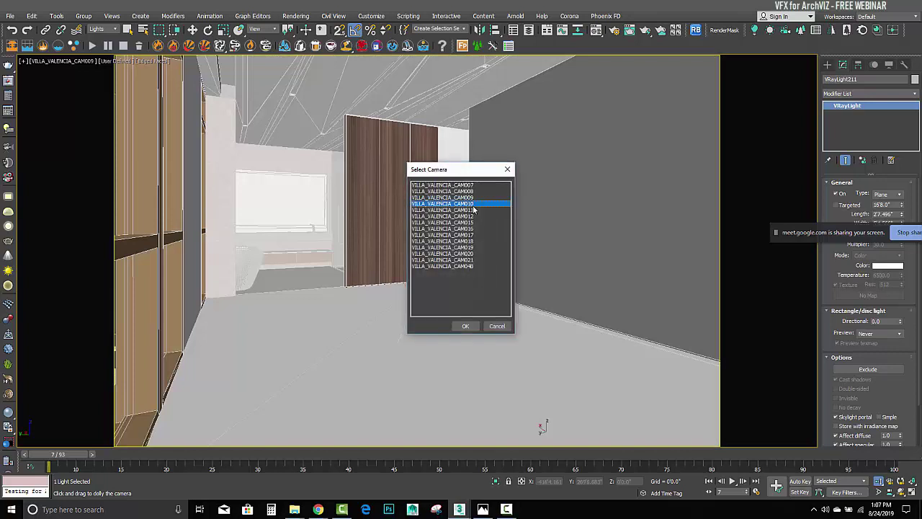
pyautogui.doubleClick(471, 205)
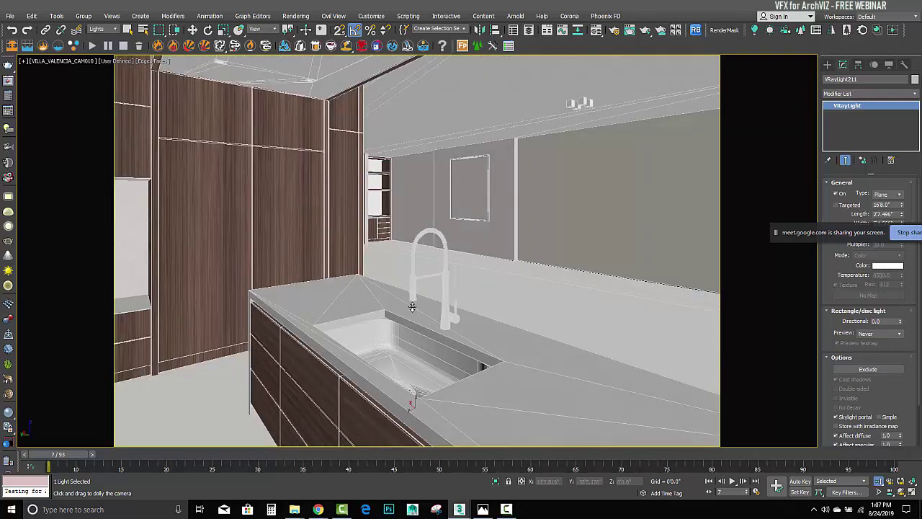
# - Review the scene through VILLA_VALENCIA_CAM012 and the covered outdoor dining terrace through VILLA_VALENCIA_CAM015
pyautogui.press('c')
pyautogui.doubleClick(476, 218)
pyautogui.press('c')
pyautogui.doubleClick(473, 225)
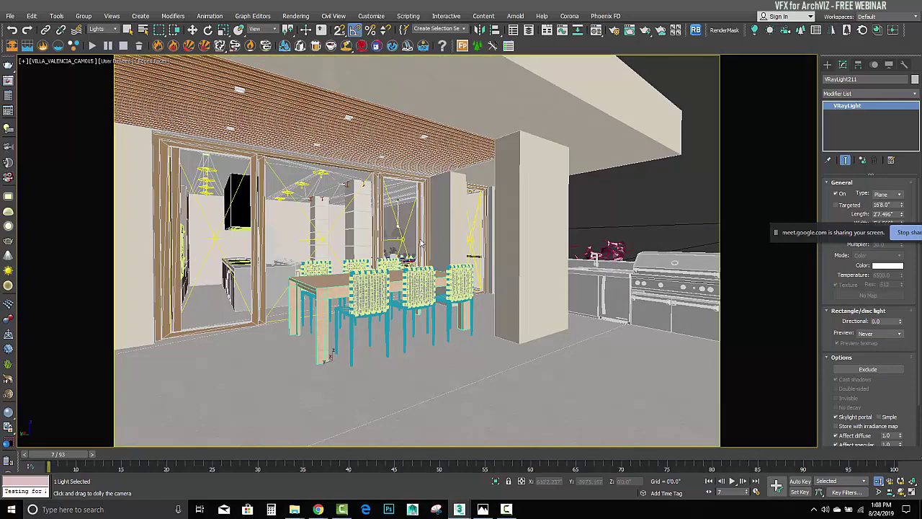
pyautogui.press('c')
# - Switch to the Photos app and browse the finished renders to the kitchen and dining room with the marble island
pyautogui.click(482, 509)
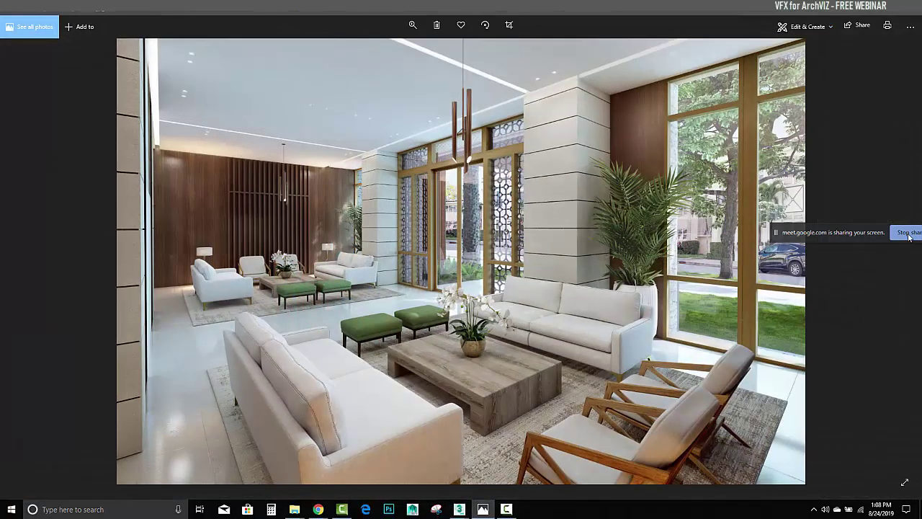
pyautogui.scroll(3, 879, 189)
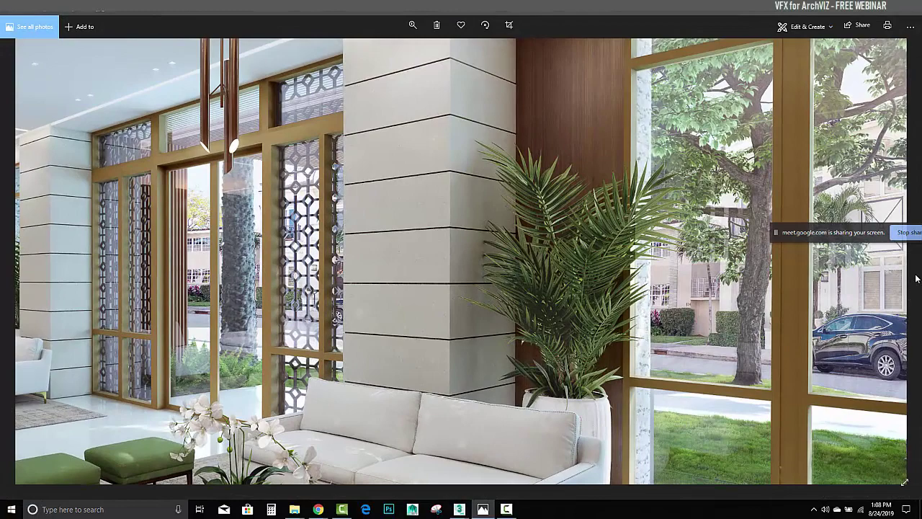
pyautogui.scroll(-3, 567, 247)
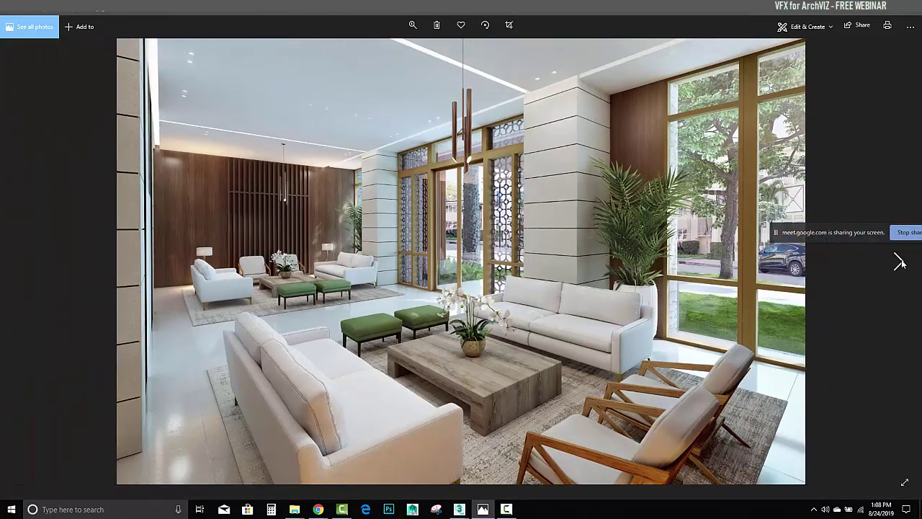
pyautogui.click(900, 262)
pyautogui.click(900, 262)
pyautogui.click(899, 261)
pyautogui.click(899, 262)
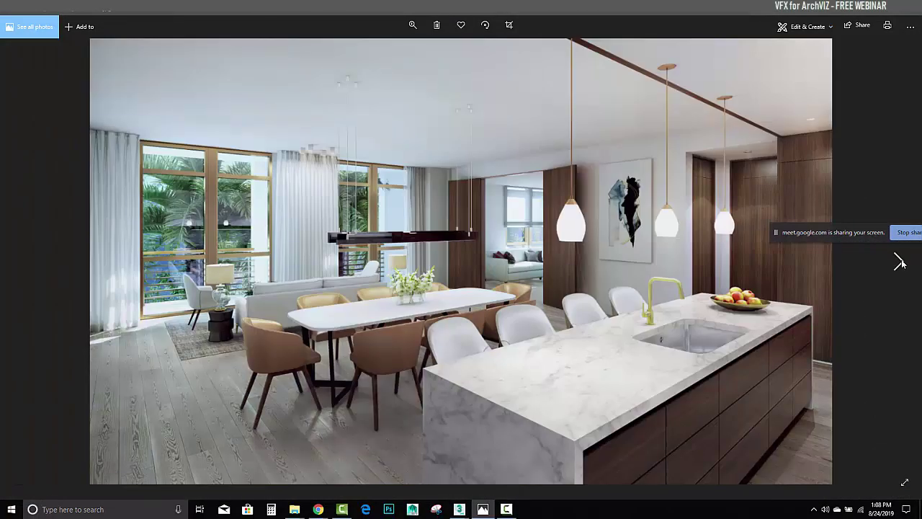
pyautogui.click(900, 261)
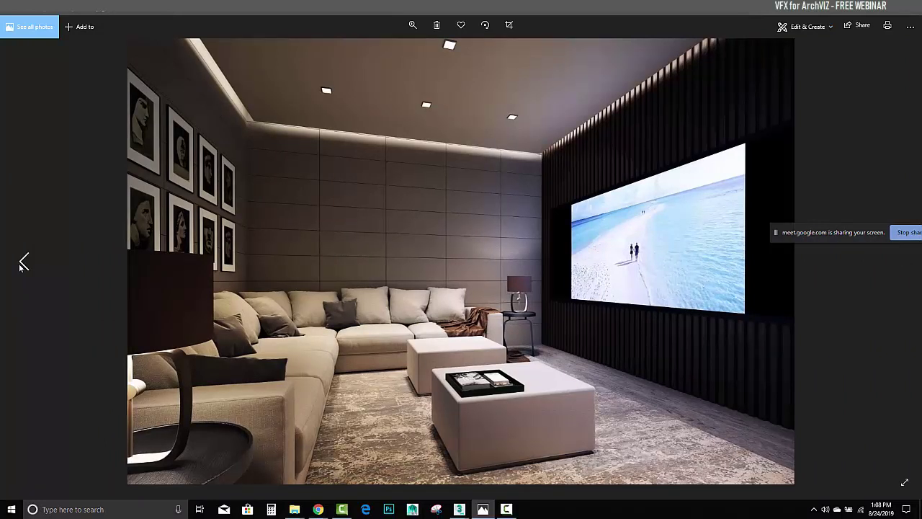
pyautogui.click(22, 262)
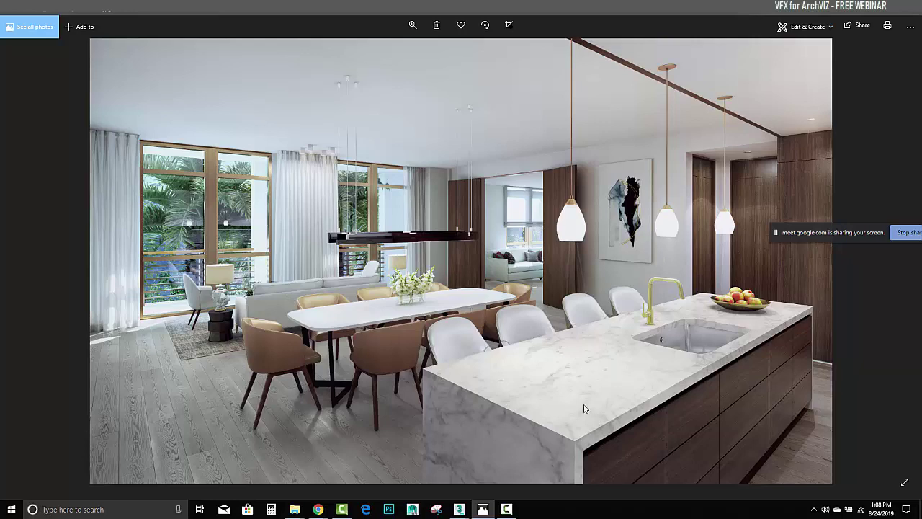
# - Zoom in on the kitchen render and examine the marble island's front corner and wood drawer fronts
pyautogui.click(413, 25)
pyautogui.moveTo(370, 51); pyautogui.dragTo(394, 53)
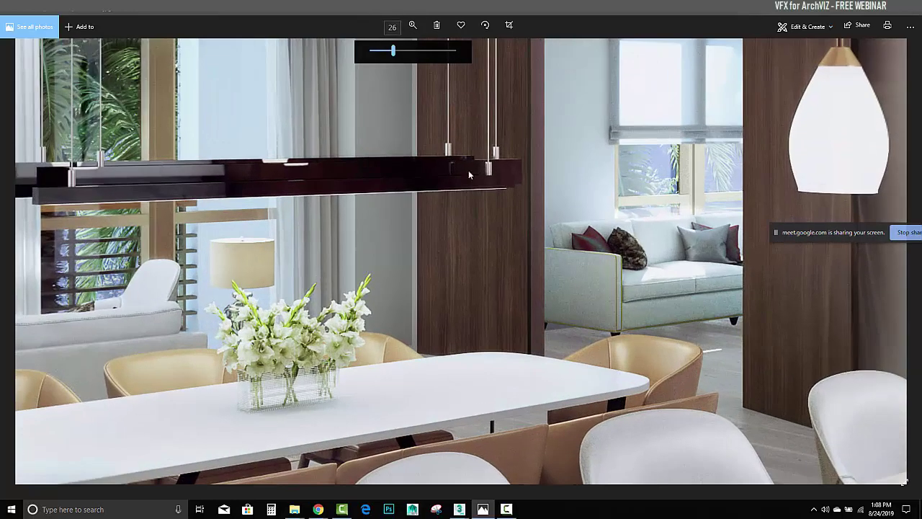
pyautogui.moveTo(626, 346); pyautogui.dragTo(430, 140)
pyautogui.moveTo(519, 317); pyautogui.dragTo(432, 163)
pyautogui.moveTo(562, 276); pyautogui.dragTo(491, 171)
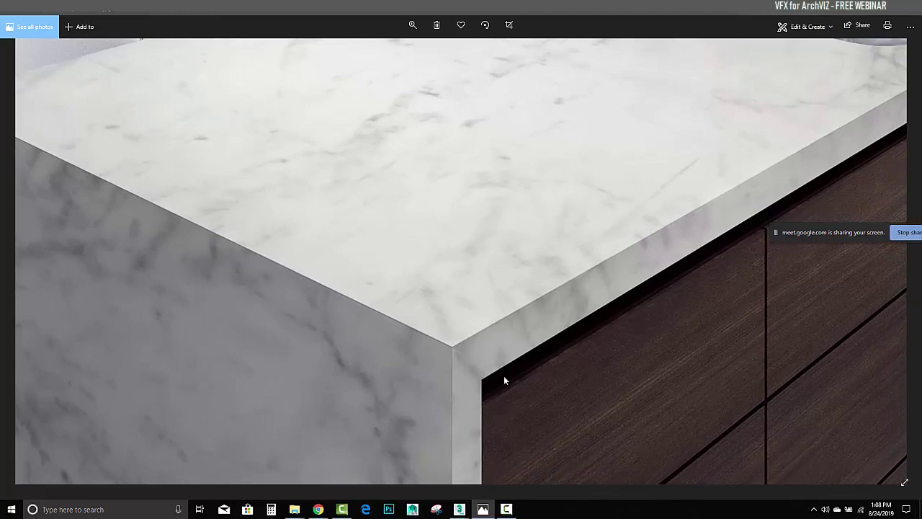
# - Examine the marble countertop, white stools and brass faucet in the kitchen render and return to the full image
pyautogui.moveTo(504, 376); pyautogui.dragTo(275, 321)
pyautogui.moveTo(169, 162); pyautogui.dragTo(416, 340)
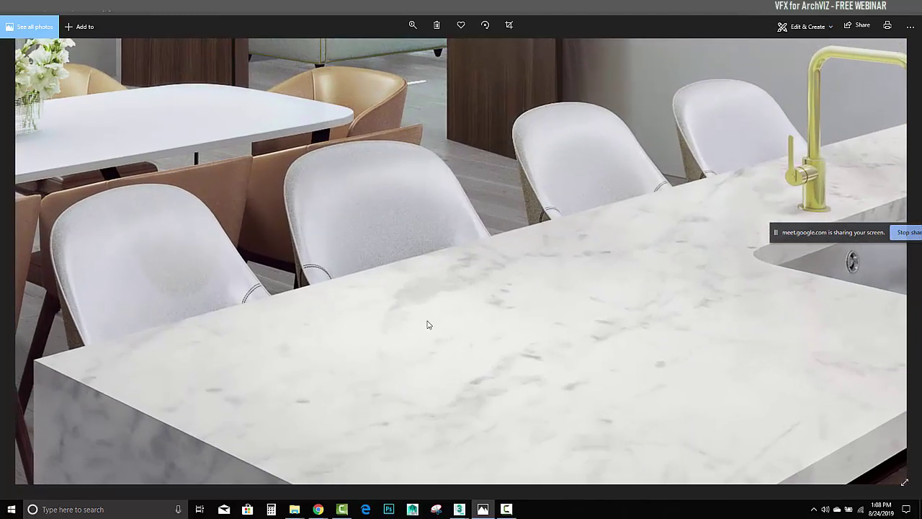
pyautogui.click(412, 25)
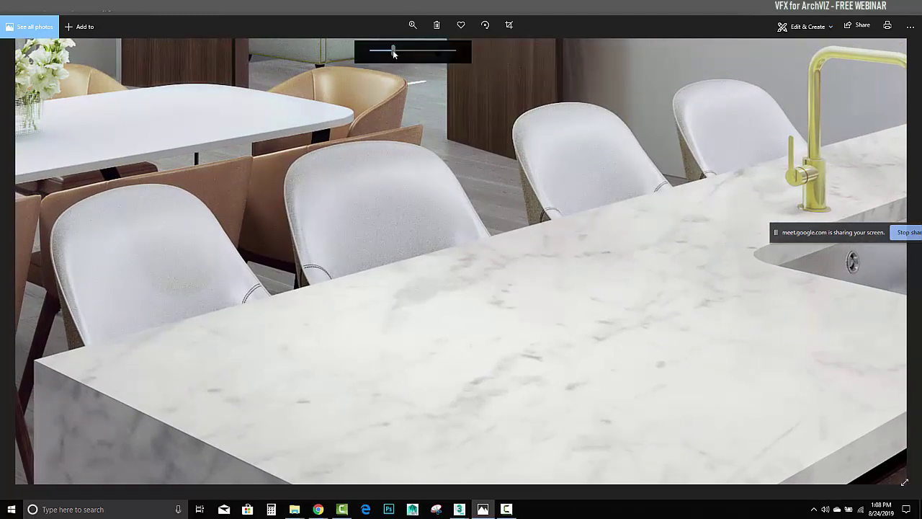
pyautogui.moveTo(393, 53); pyautogui.dragTo(372, 51)
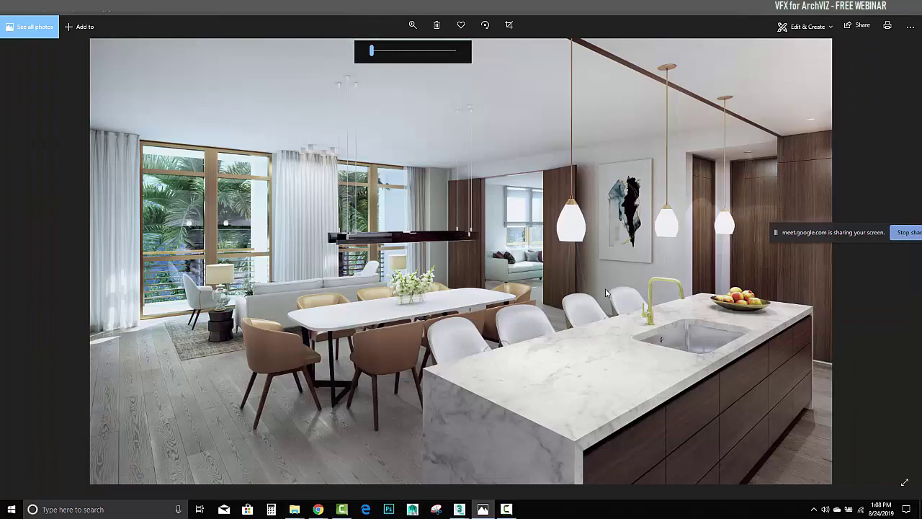
# - Browse the finished renders through the home theater to the lounge with the meeting table and wood slat partitions
pyautogui.click(897, 261)
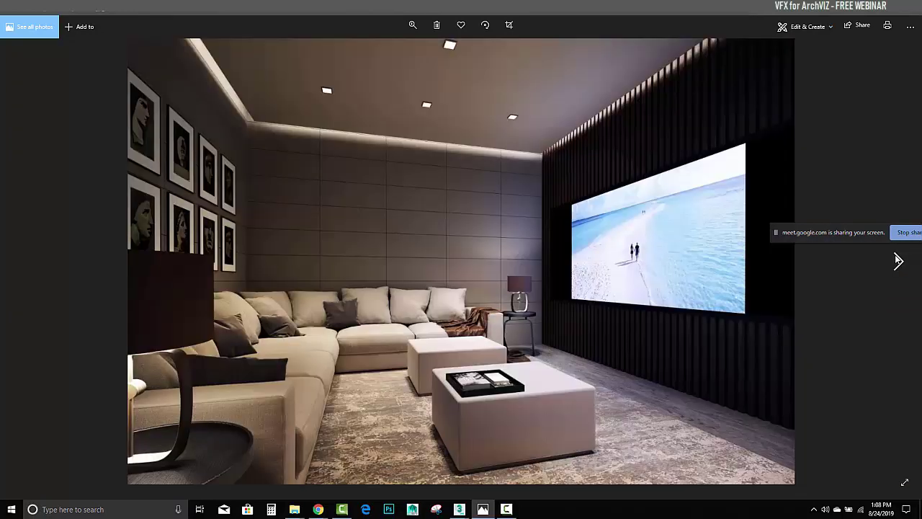
pyautogui.click(898, 261)
pyautogui.click(898, 262)
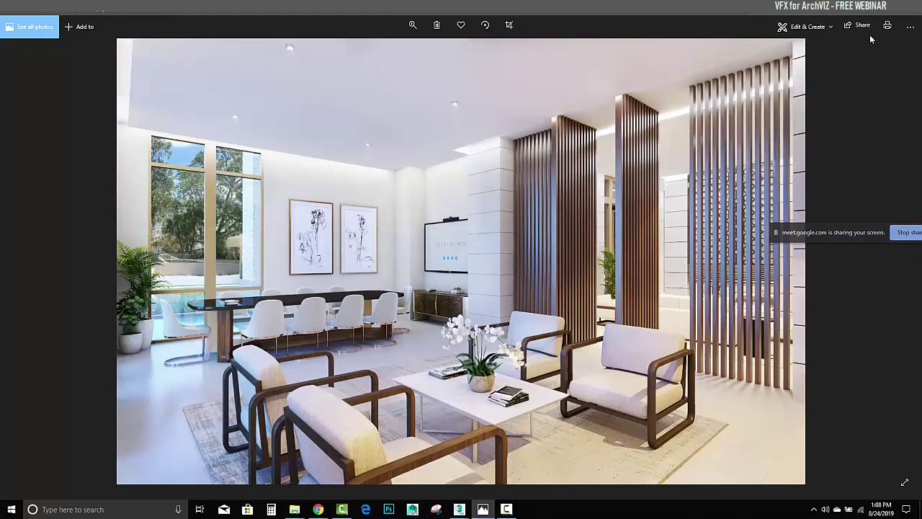
# - Switch to Chrome and check the Google Meet call and the VRaySchool Facebook page
pyautogui.hotkey('alt', 'Tab')
pyautogui.click(321, 509)
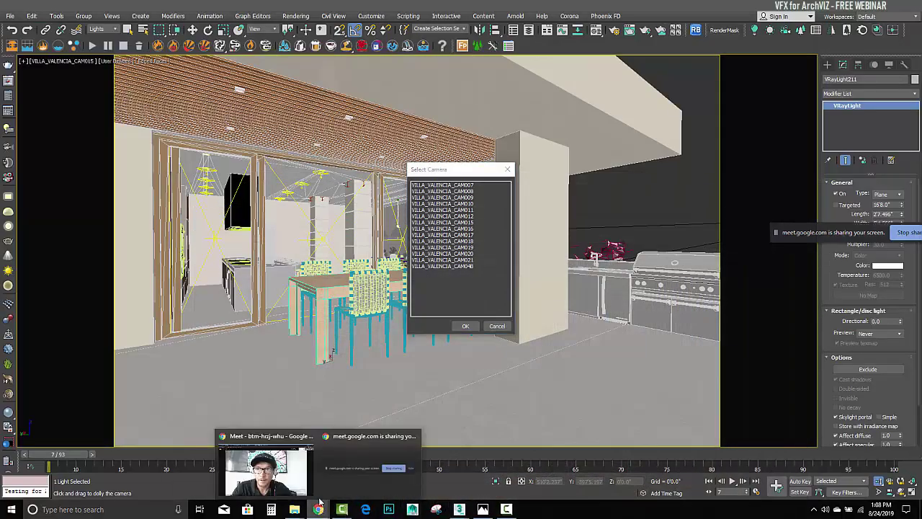
pyautogui.click(290, 467)
pyautogui.click(551, 291)
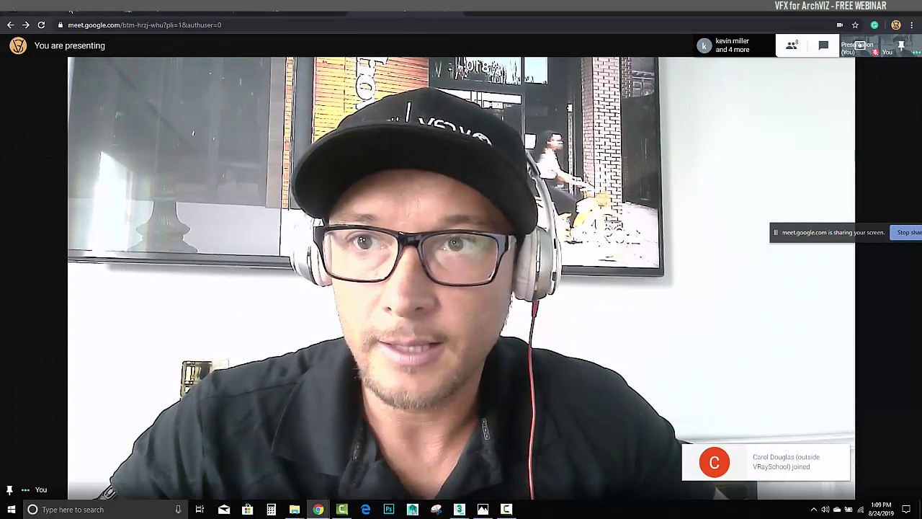
pyautogui.click(124, 13)
pyautogui.click(160, 13)
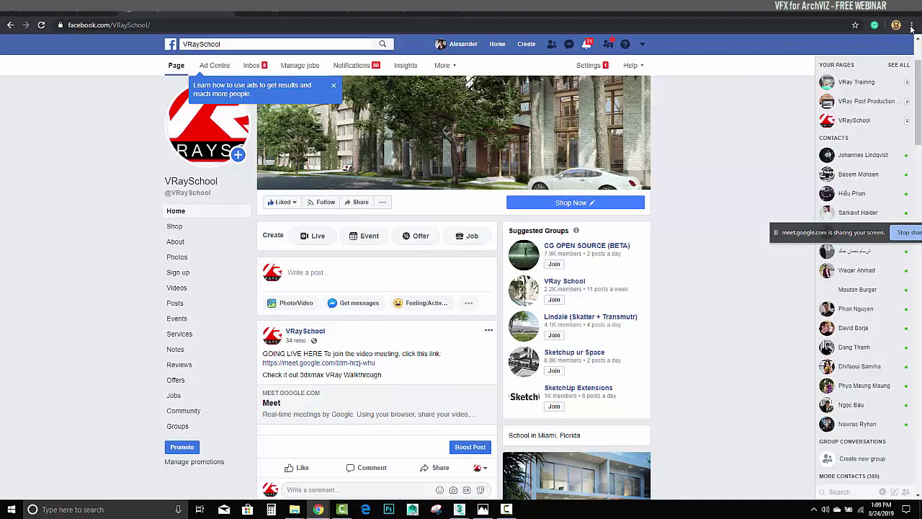
# - Switch to 3ds Max and review the interior scene through the VILLA_VALENCIA cameras CAM009, CAM008 and CAM010
pyautogui.hotkey('alt', 'Tab')
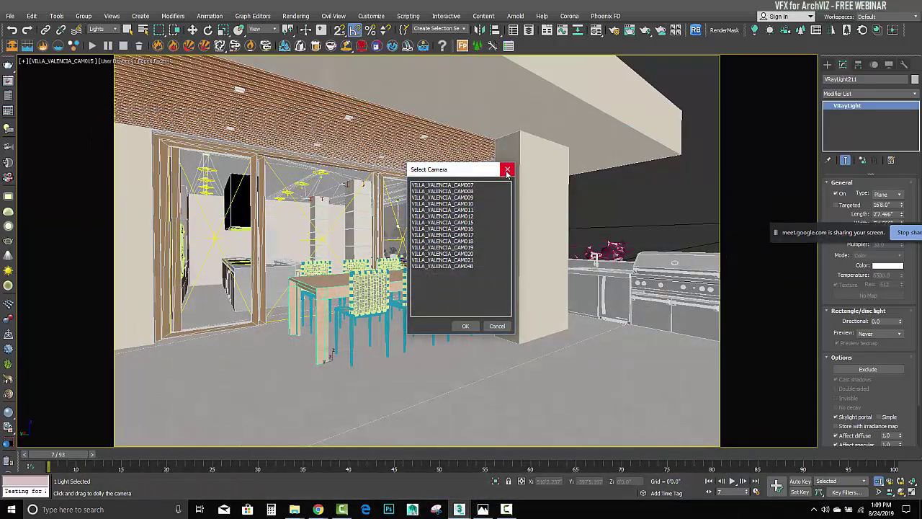
pyautogui.click(497, 325)
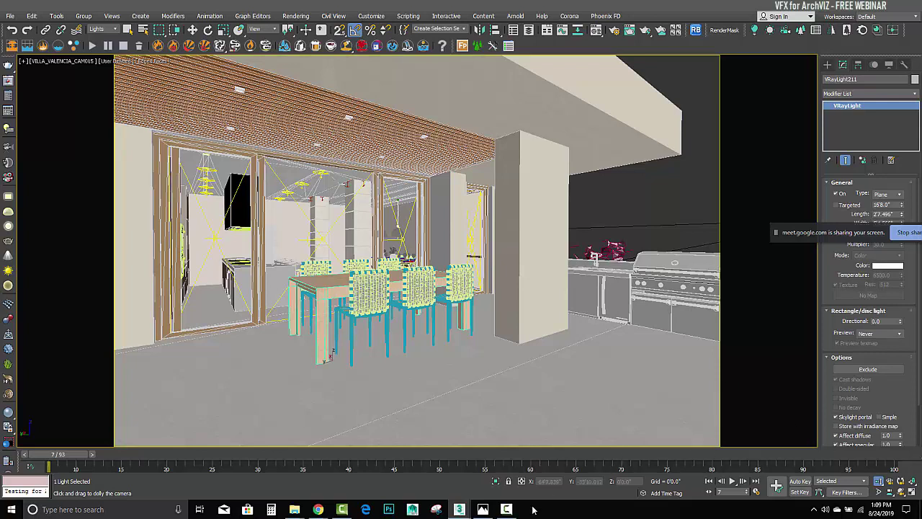
pyautogui.moveTo(458, 508)
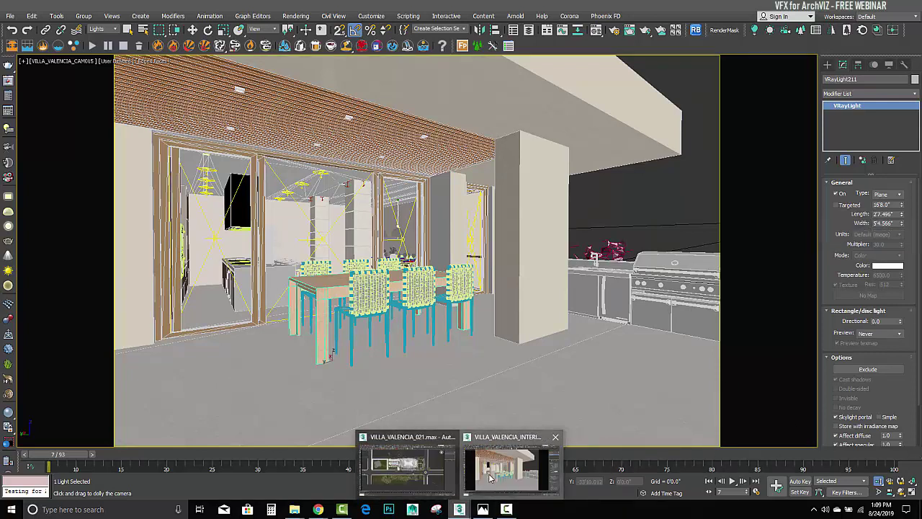
pyautogui.press('c')
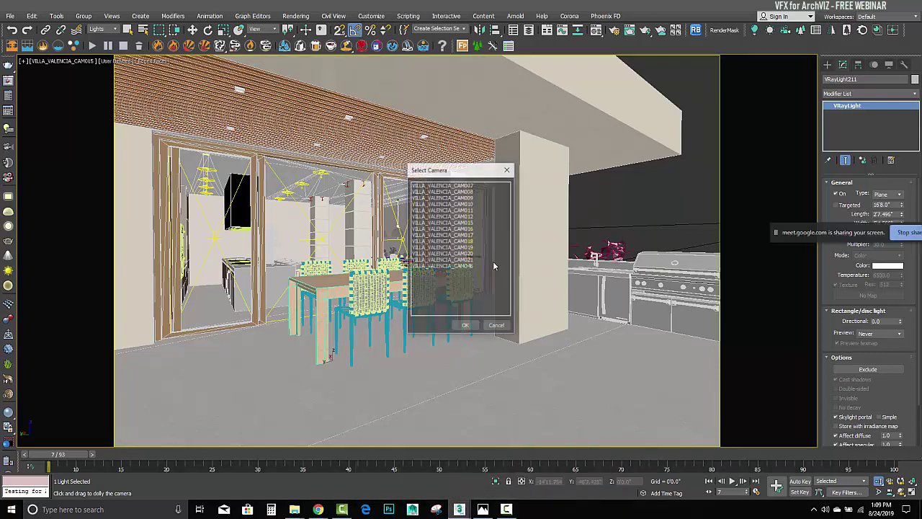
pyautogui.doubleClick(469, 197)
pyautogui.press('c')
pyautogui.doubleClick(469, 191)
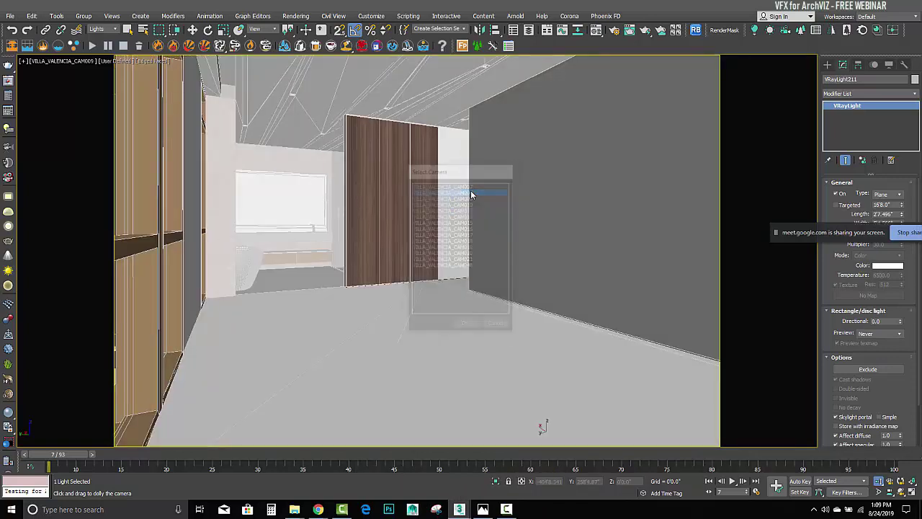
pyautogui.press('c')
pyautogui.doubleClick(471, 205)
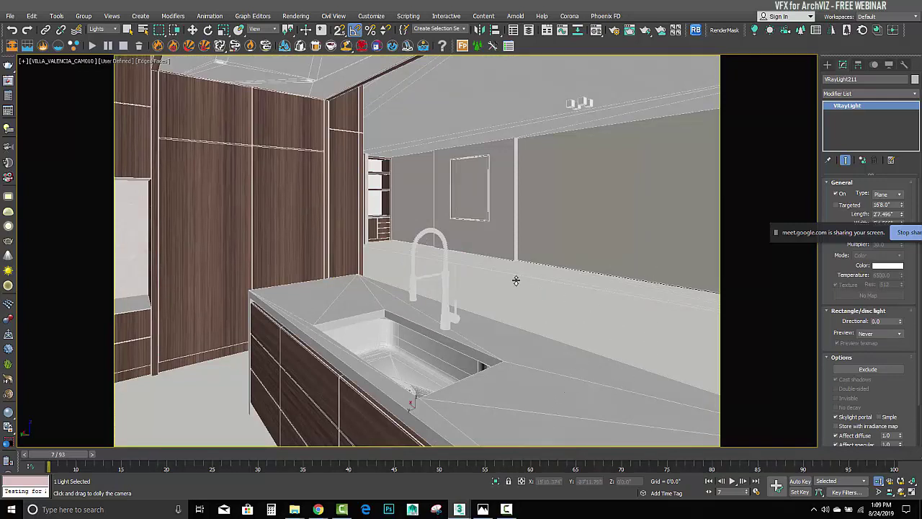
pyautogui.moveTo(516, 281); pyautogui.dragTo(513, 294)
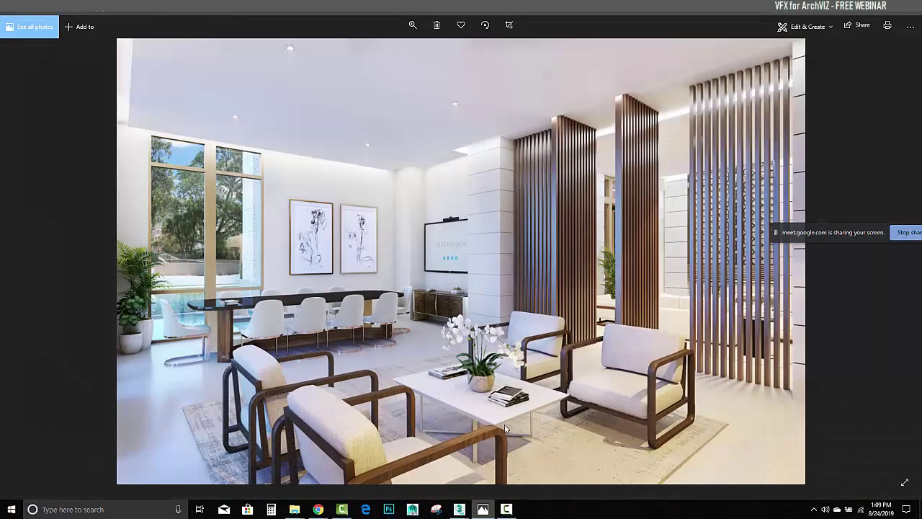
# - Switch to the Photos app and browse to the breakfast lounge render with the round stone tables and wood bookshelf
pyautogui.click(484, 508)
pyautogui.click(23, 262)
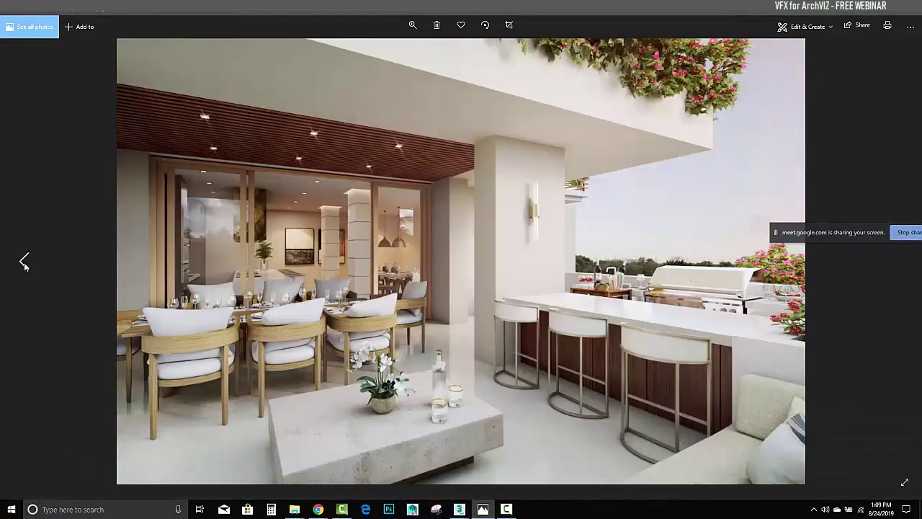
pyautogui.press('Right')
pyautogui.press('Right')
pyautogui.press('Right')
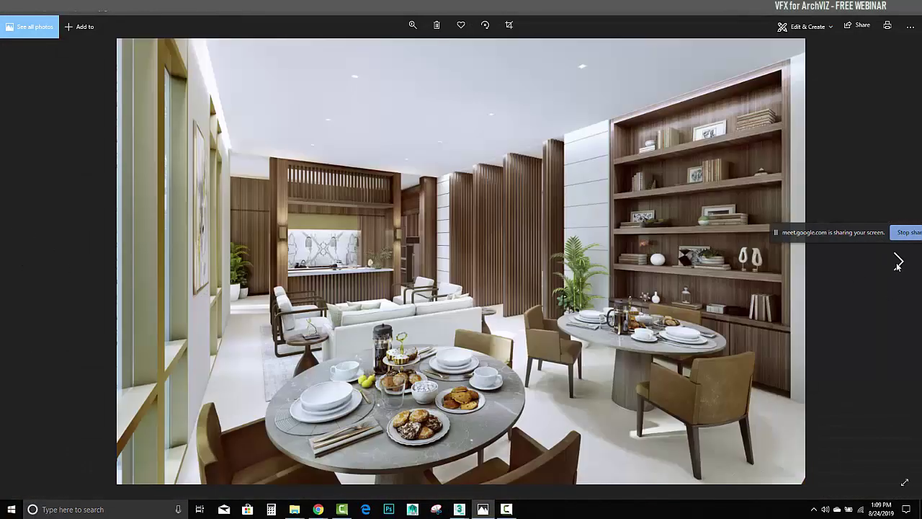
# - Zoom in on the breakfast lounge render, examine the tableware and pastries on the front table, and return to the full image
pyautogui.scroll(3, 440, 378)
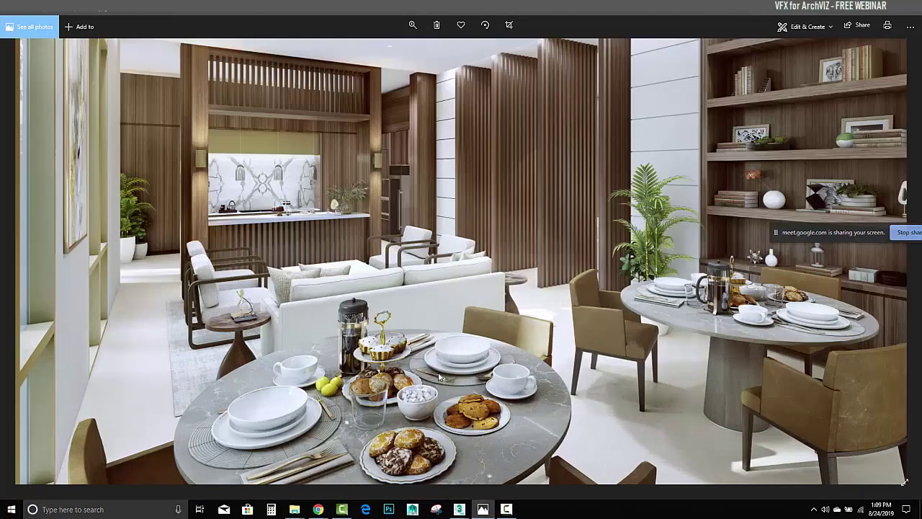
pyautogui.moveTo(436, 377); pyautogui.dragTo(471, 264)
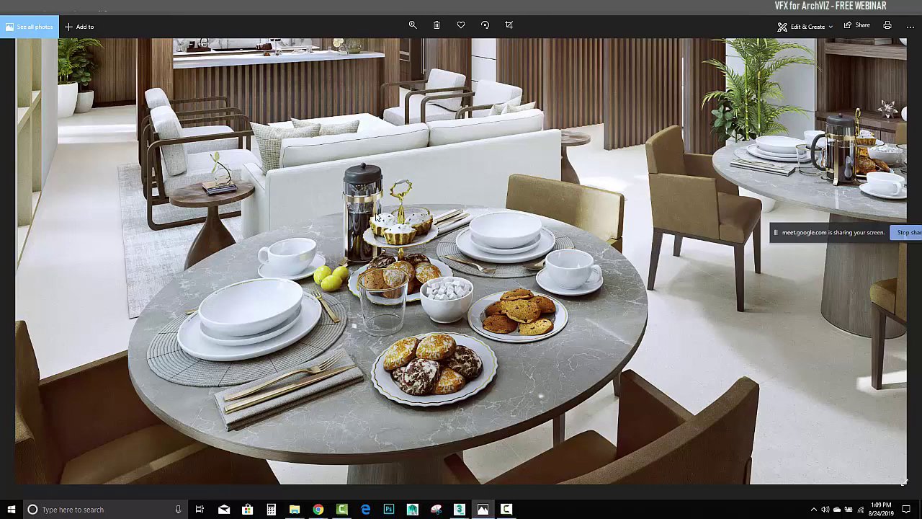
pyautogui.moveTo(439, 260); pyautogui.dragTo(568, 302)
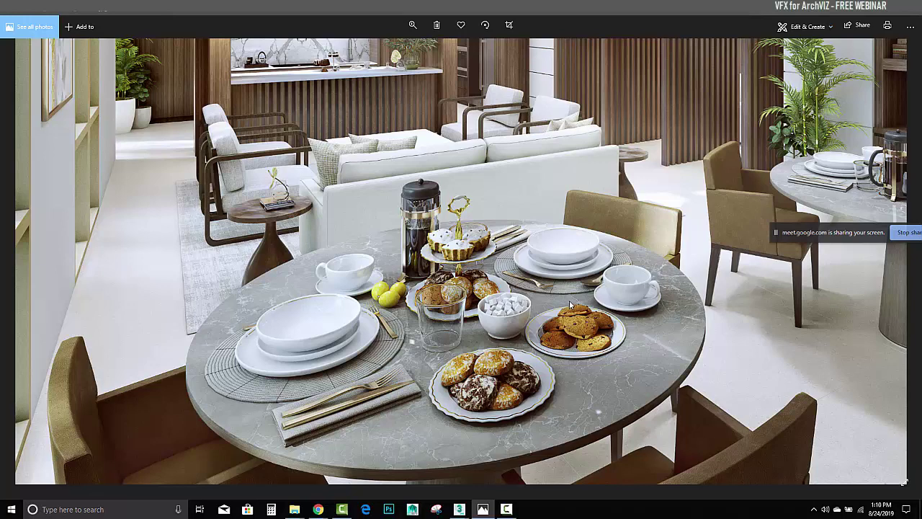
pyautogui.doubleClick(514, 248)
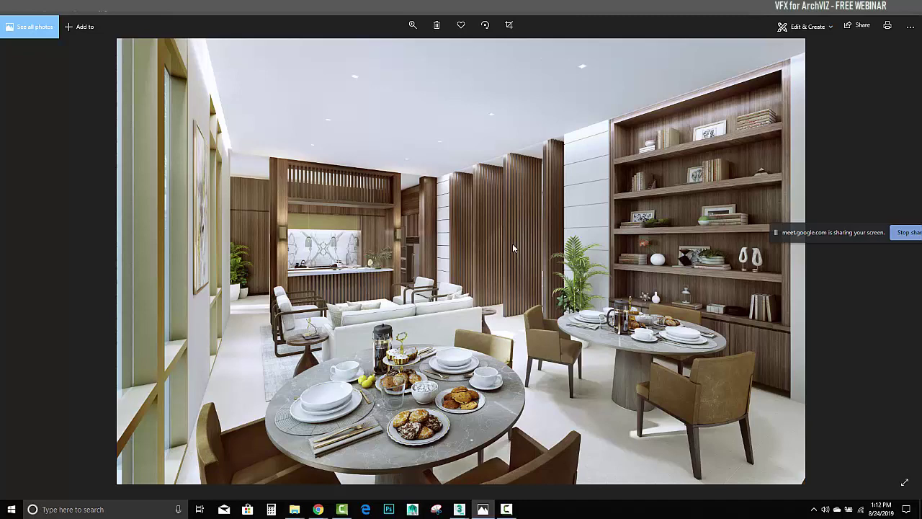
# - Browse the renders through the fireplace lounge, the covered terrace and the pool with the tower behind it, to the home theater
pyautogui.click(900, 263)
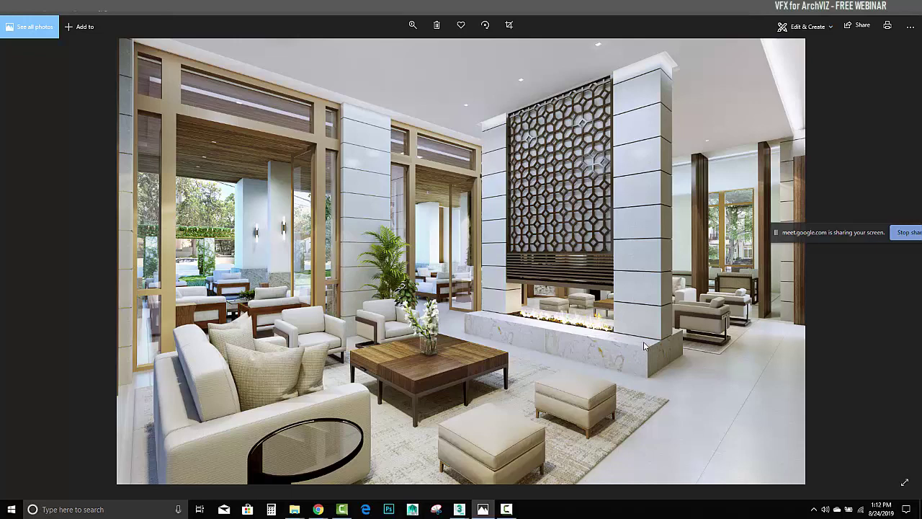
pyautogui.click(23, 261)
pyautogui.click(23, 262)
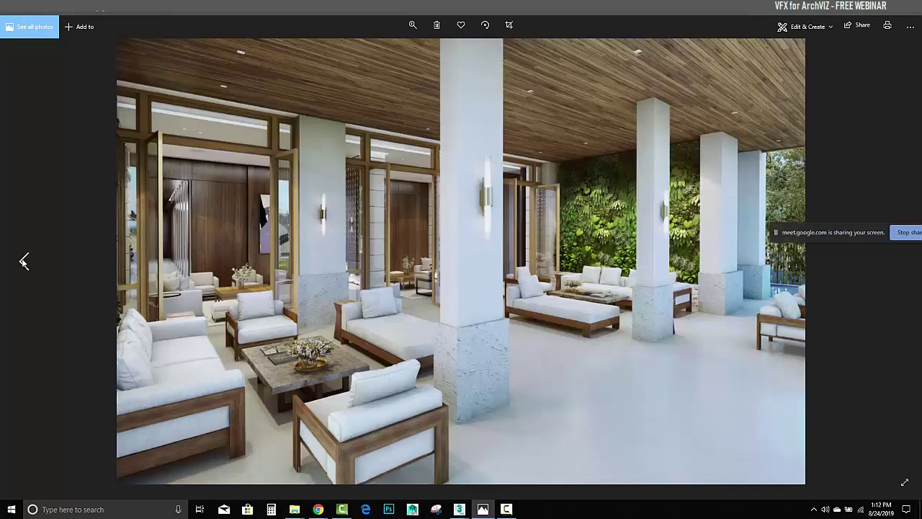
pyautogui.click(23, 261)
pyautogui.click(23, 262)
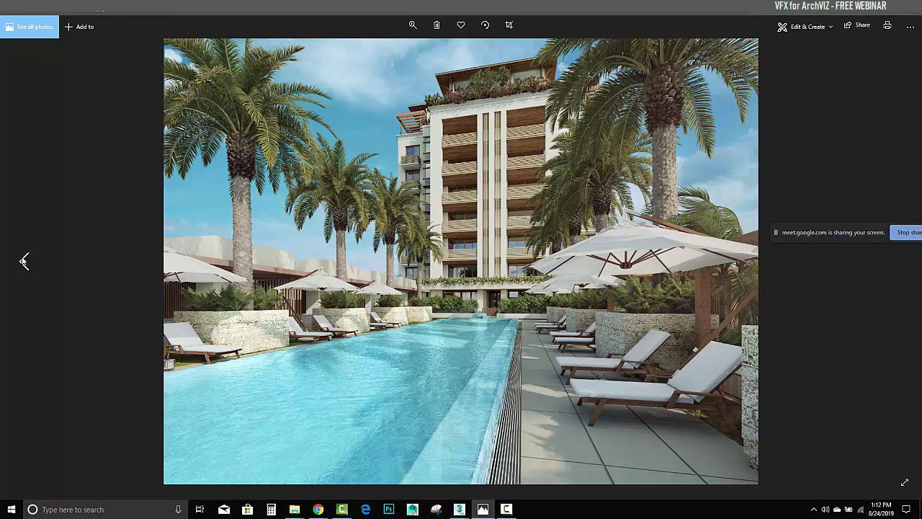
pyautogui.click(24, 263)
pyautogui.click(25, 264)
pyautogui.click(26, 265)
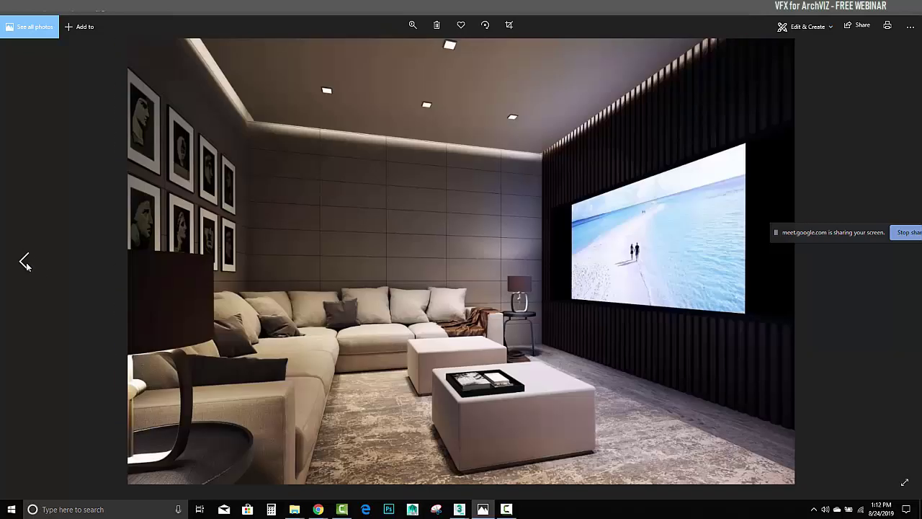
# - Browse back through the marble island kitchen and the front building elevation to the lobby render with green ottomans
pyautogui.click(25, 262)
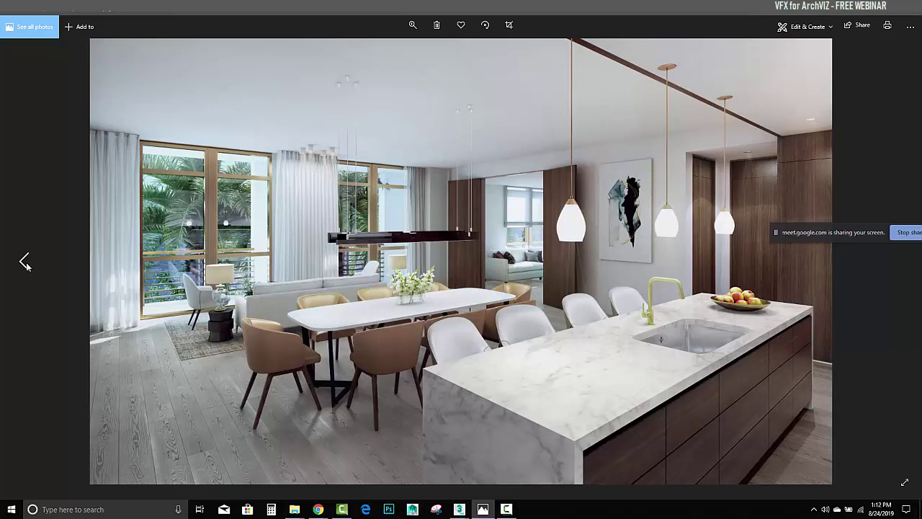
pyautogui.click(24, 264)
pyautogui.click(24, 264)
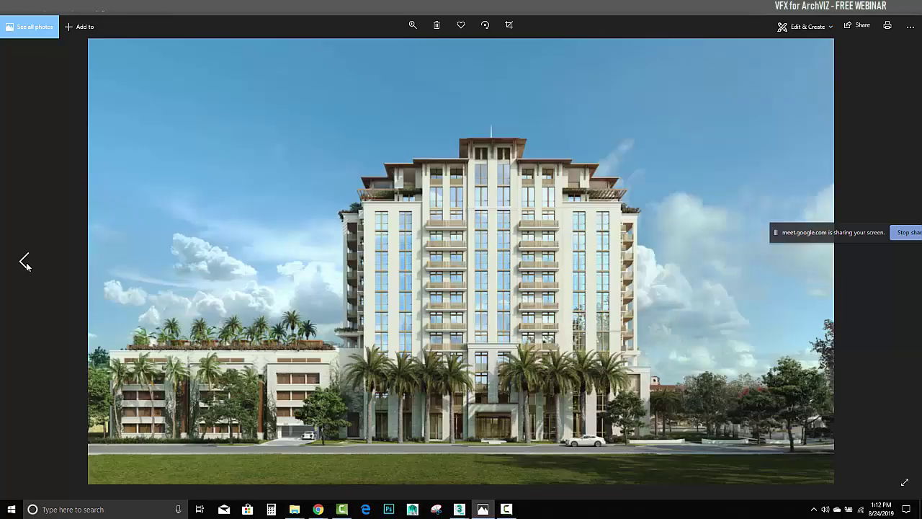
pyautogui.click(24, 263)
pyautogui.click(24, 263)
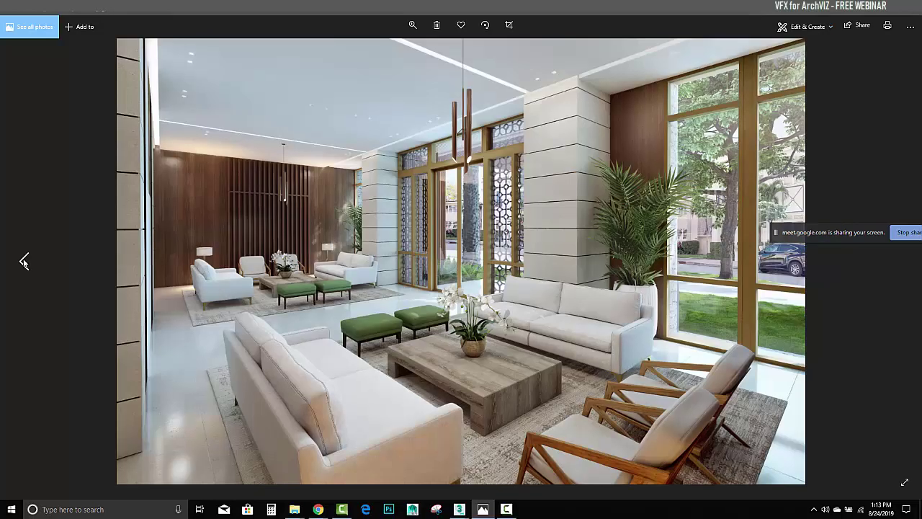
# - Browse back through the gym, the palm-lined fountain pool, the street corner and the entrance facade to the aerial exterior render
pyautogui.click(23, 263)
pyautogui.click(24, 262)
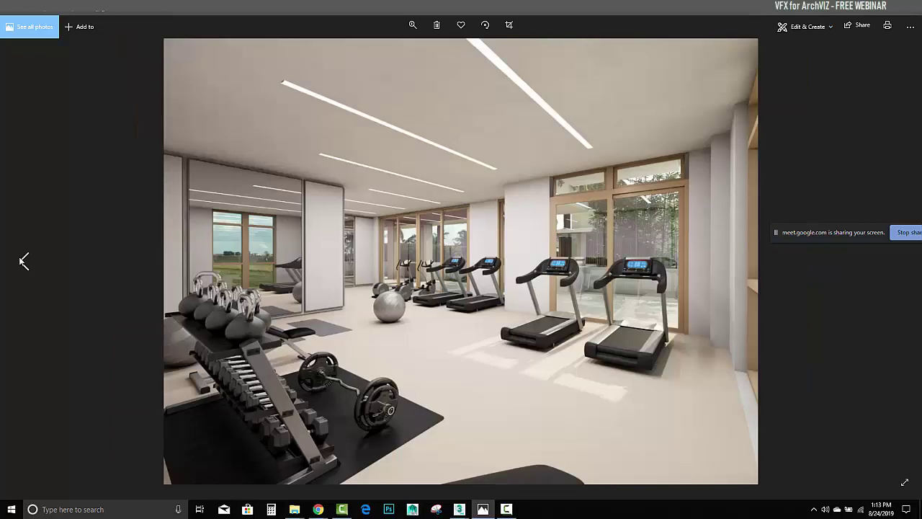
pyautogui.click(22, 261)
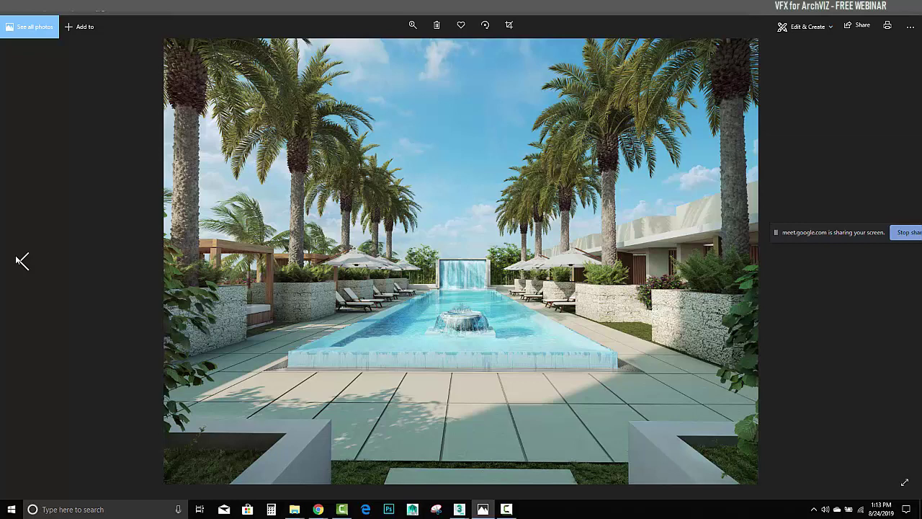
pyautogui.click(33, 264)
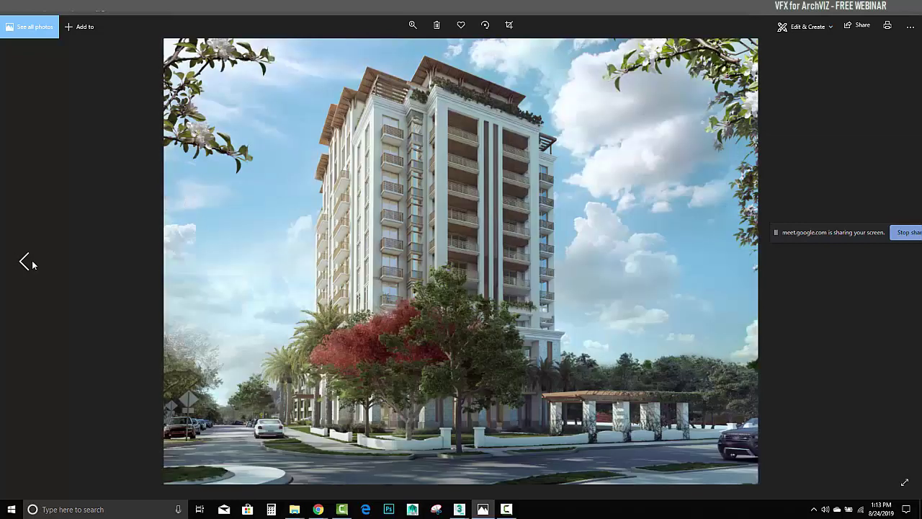
pyautogui.click(33, 264)
pyautogui.click(33, 264)
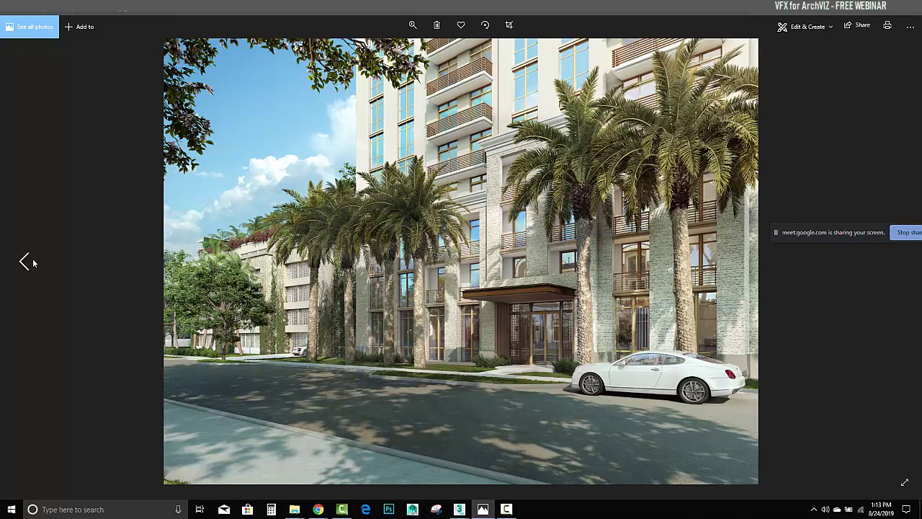
pyautogui.click(29, 263)
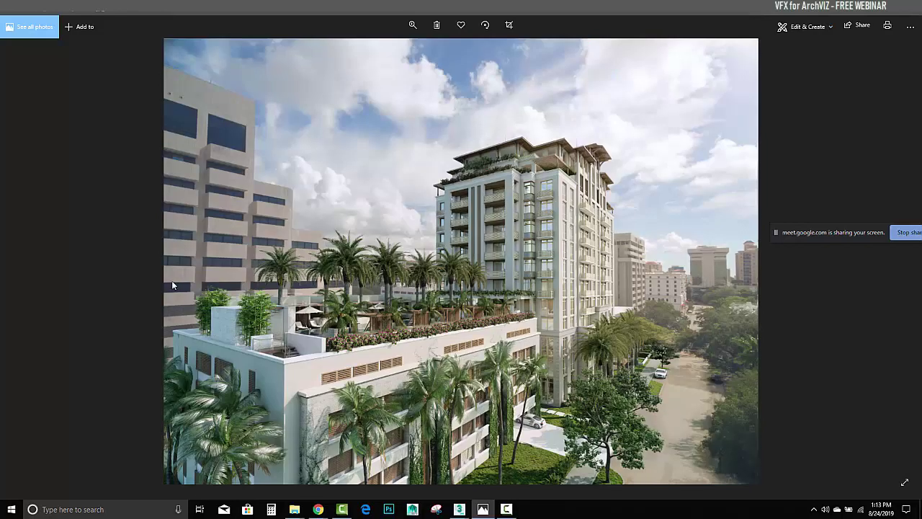
# - Browse forward from the aerial exterior through the gym render to the front building elevation
pyautogui.click(899, 264)
pyautogui.click(899, 263)
pyautogui.click(900, 268)
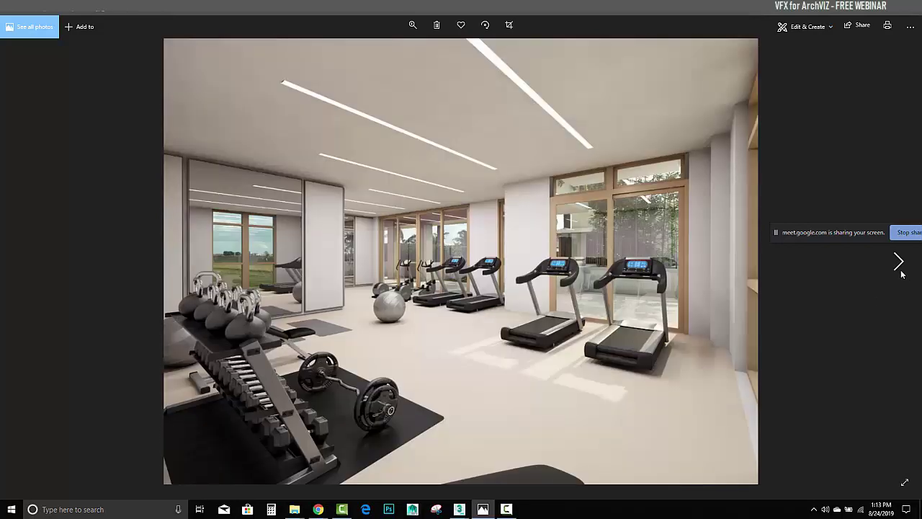
pyautogui.click(900, 265)
pyautogui.click(900, 265)
pyautogui.click(900, 265)
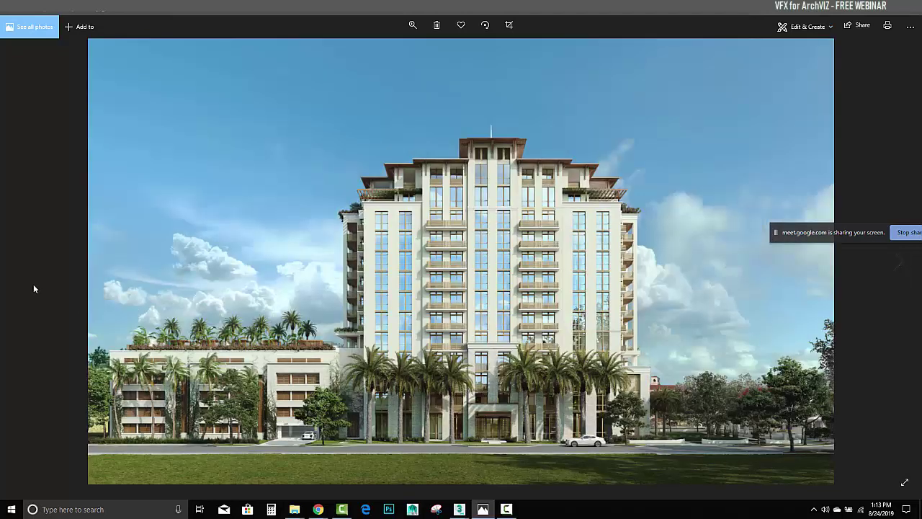
# - Go to the living room render with white armchairs and examine the sofa and kitchen background up close
pyautogui.click(49, 263)
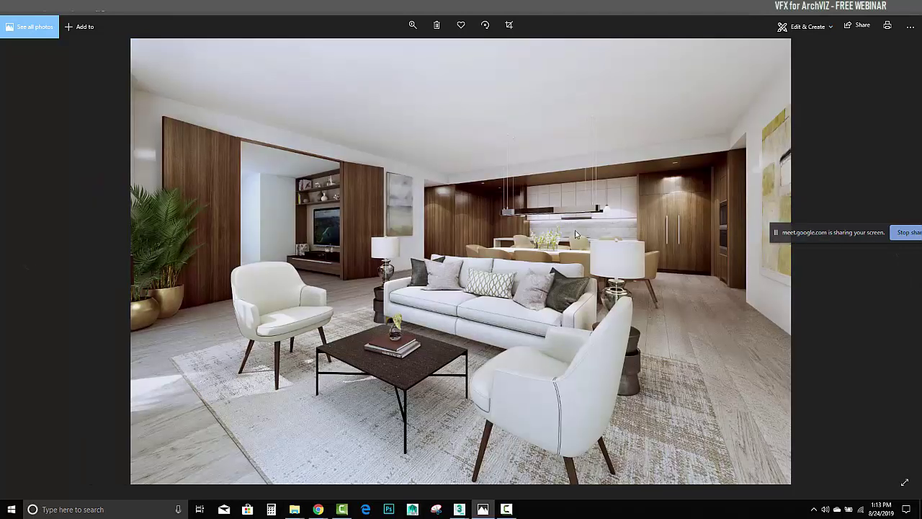
pyautogui.scroll(2, 555, 247)
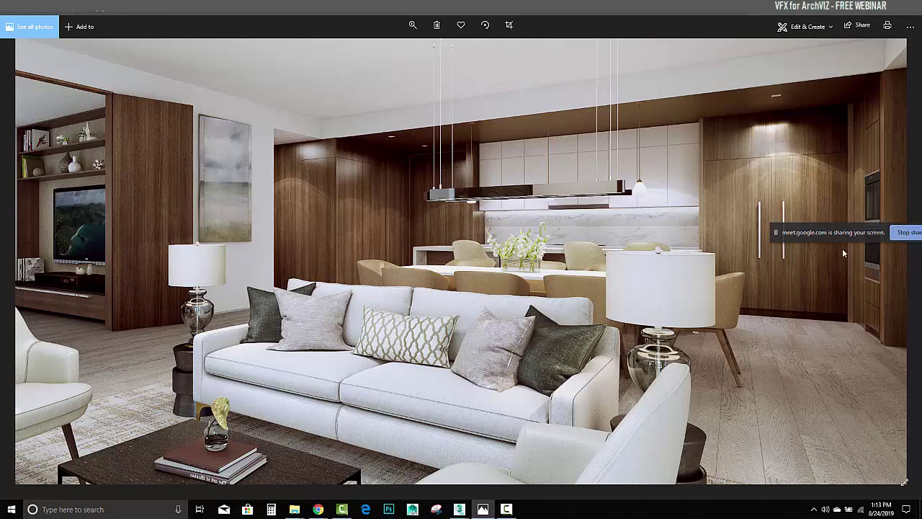
pyautogui.click(899, 262)
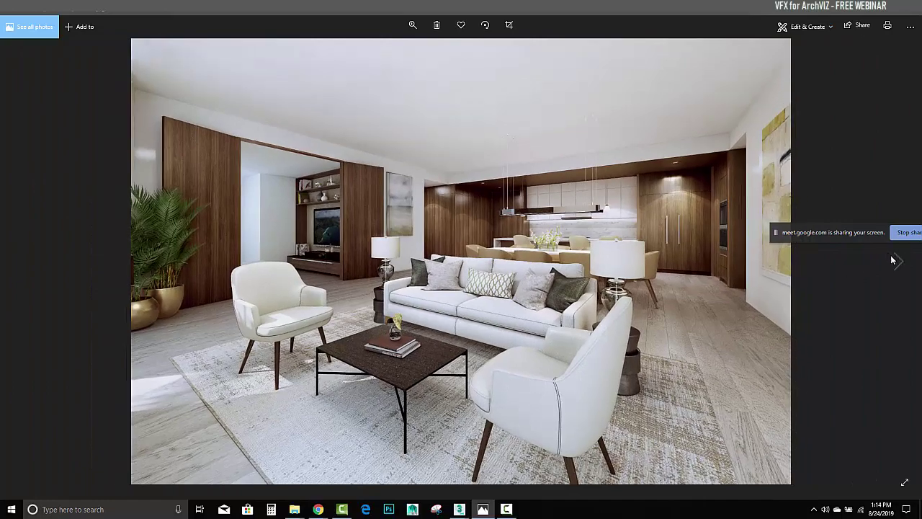
# - Browse forward to the marble island kitchen render and examine the sink, faucet, pendants and adjoining dining area up close
pyautogui.click(899, 261)
pyautogui.click(899, 261)
pyautogui.click(899, 262)
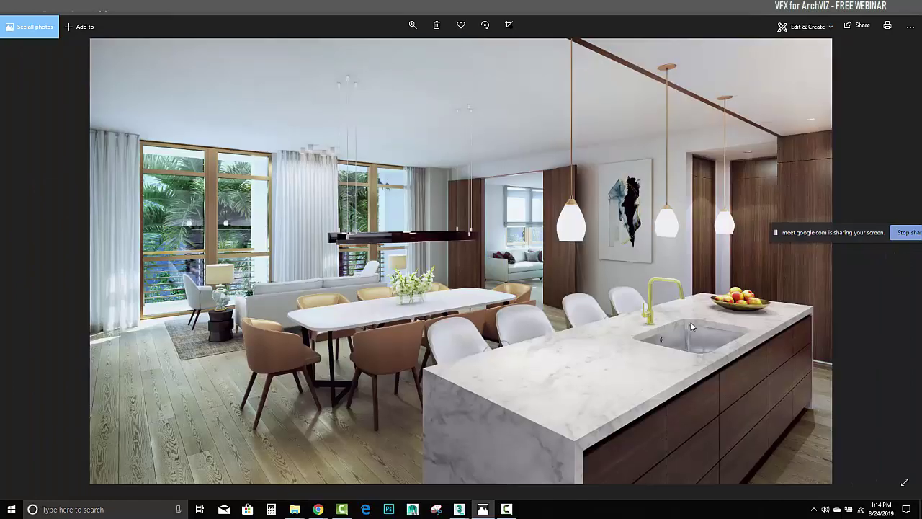
pyautogui.scroll(3, 696, 319)
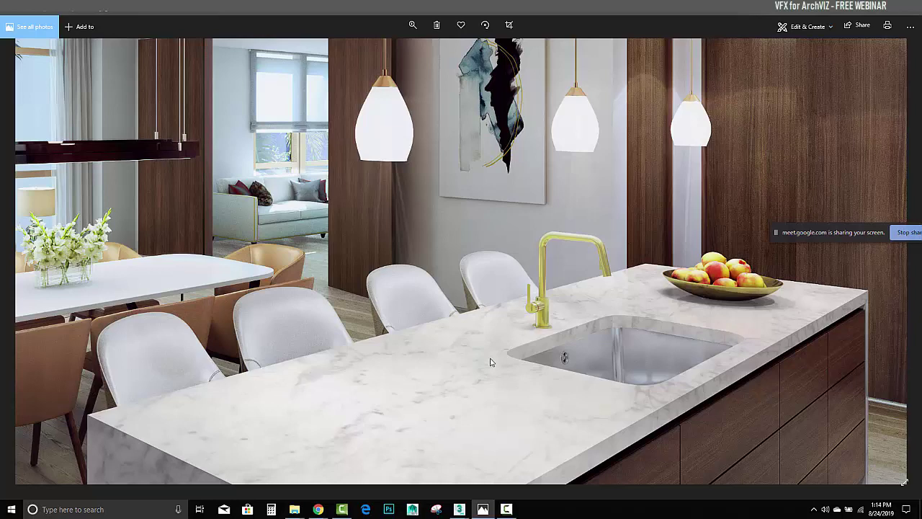
pyautogui.moveTo(490, 358); pyautogui.dragTo(519, 364)
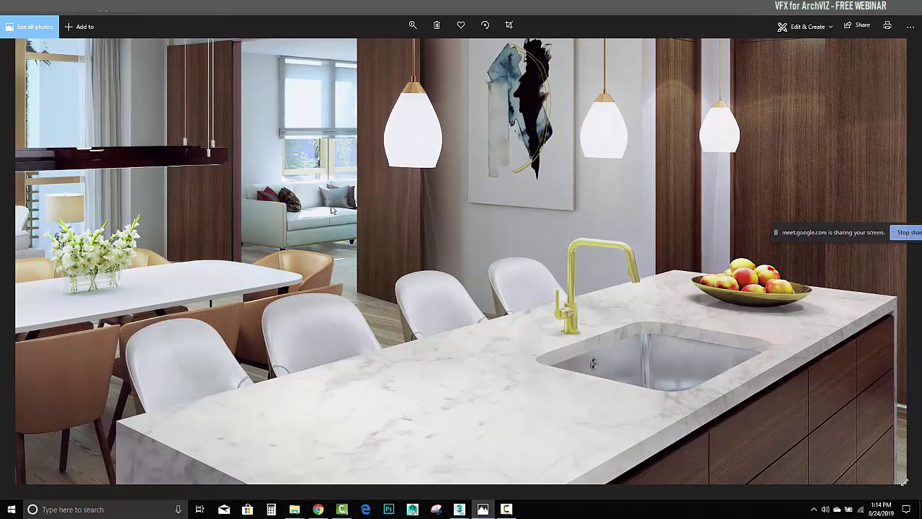
pyautogui.moveTo(330, 209); pyautogui.dragTo(870, 258)
pyautogui.moveTo(282, 280); pyautogui.dragTo(257, 304)
pyautogui.scroll(-3, 223, 268)
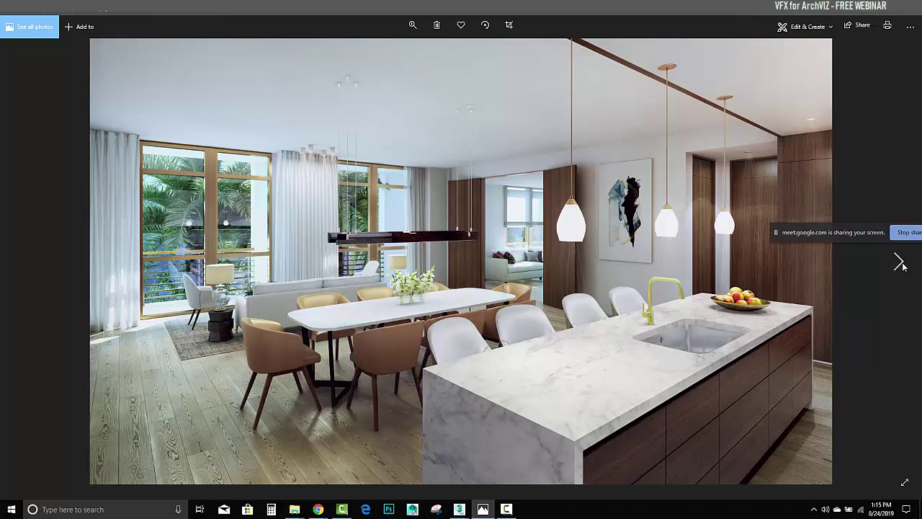
# - Browse forward past the meeting lounge render with slatted wood screens to the indoor garden render with benches and a green wall
pyautogui.click(900, 263)
pyautogui.click(901, 263)
pyautogui.click(900, 263)
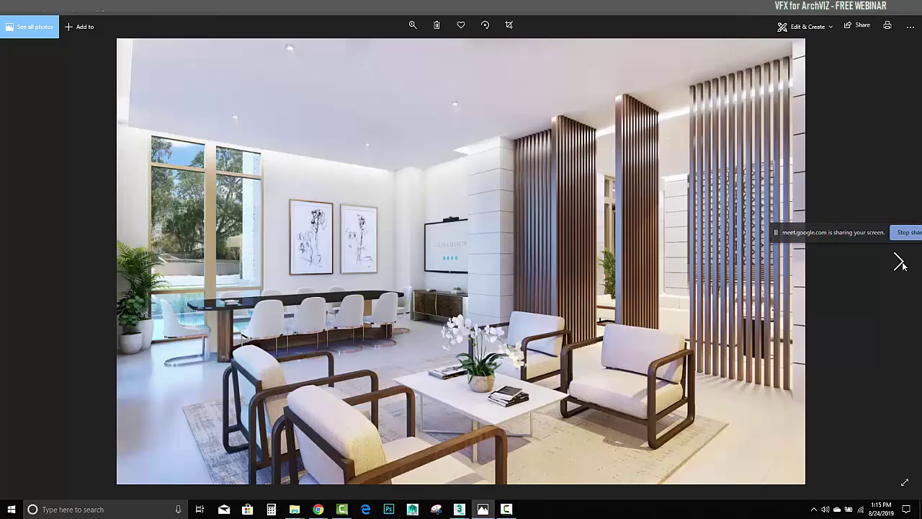
pyautogui.click(900, 263)
pyautogui.click(901, 262)
pyautogui.click(507, 510)
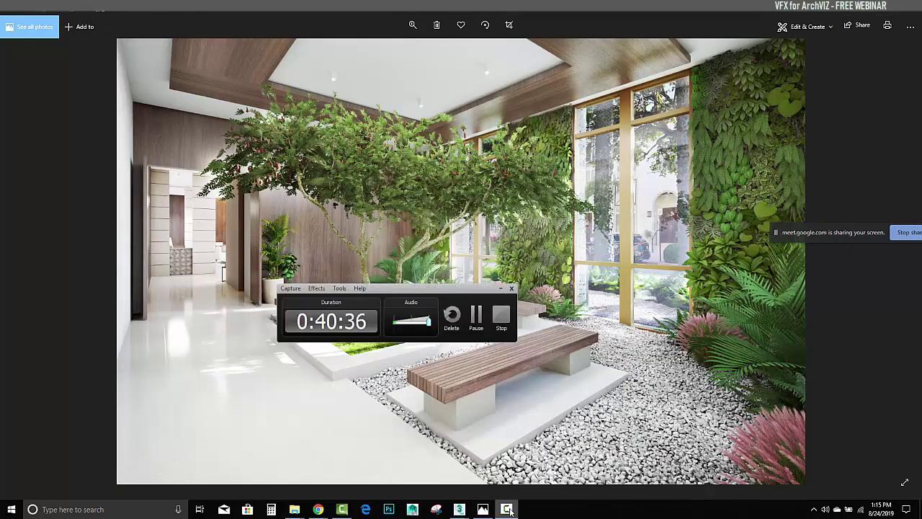
pyautogui.click(509, 509)
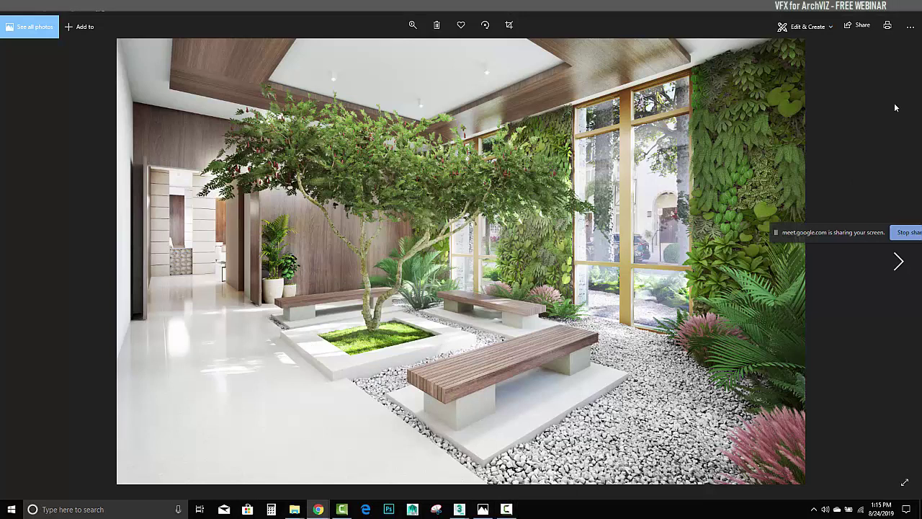
# - Switch to the VFX for ArchVIZ product page in Chrome, add the course to the cart and view the cart
pyautogui.click(863, 12)
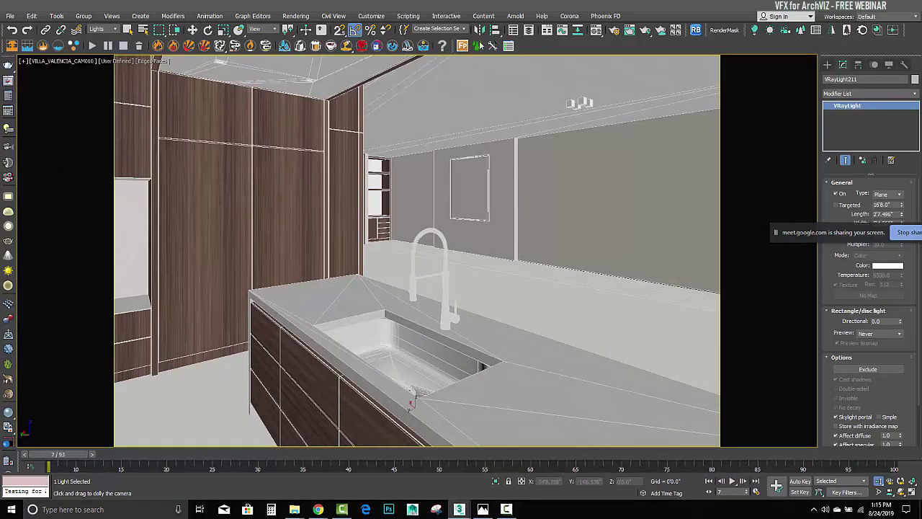
pyautogui.click(296, 441)
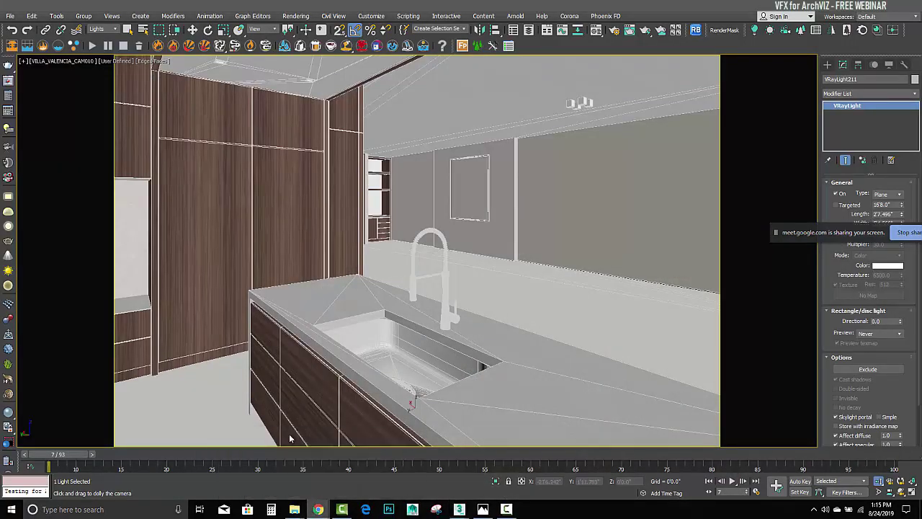
pyautogui.click(57, 10)
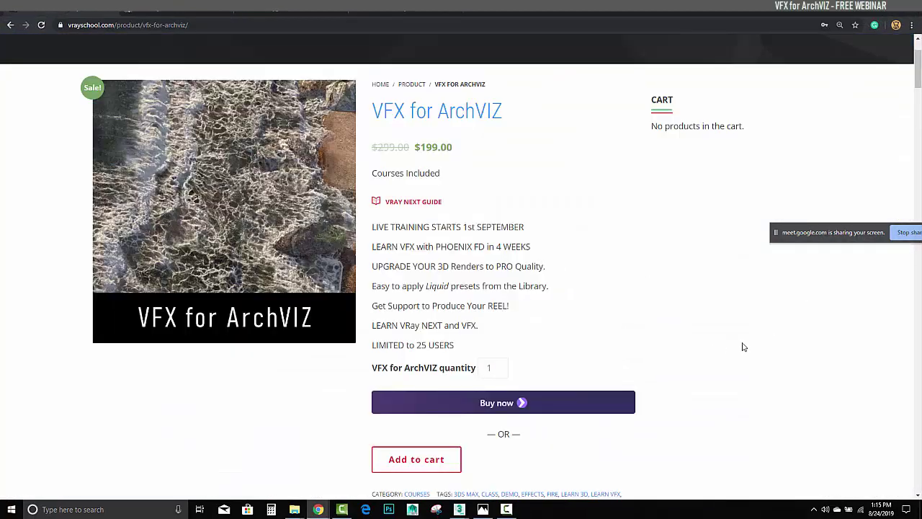
pyautogui.moveTo(919, 80); pyautogui.dragTo(918, 80)
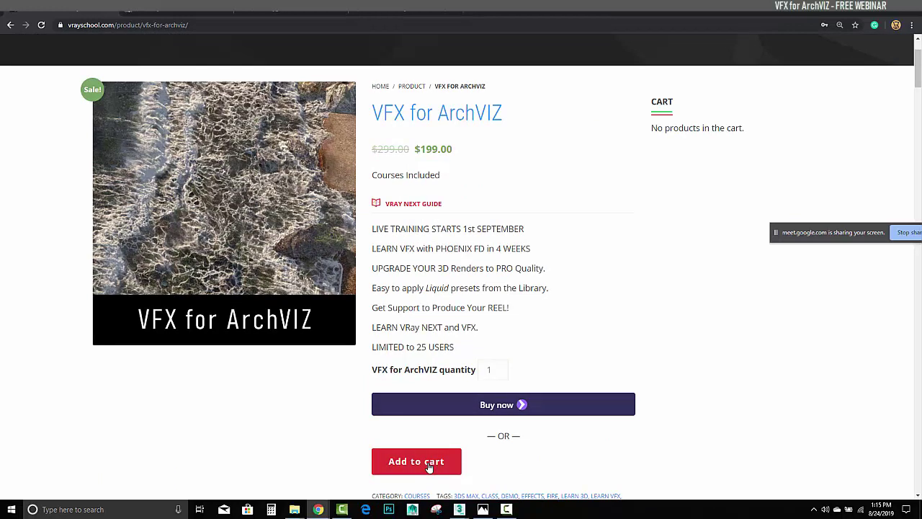
pyautogui.click(428, 466)
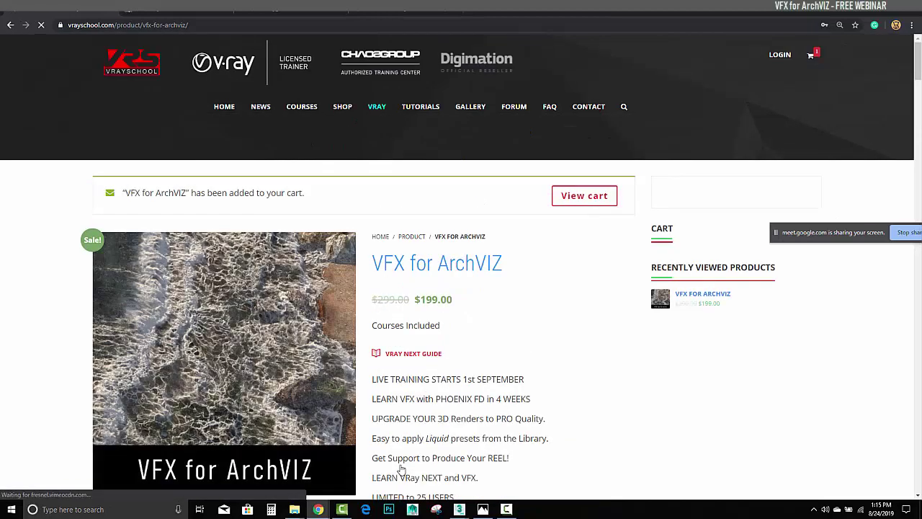
pyautogui.click(588, 200)
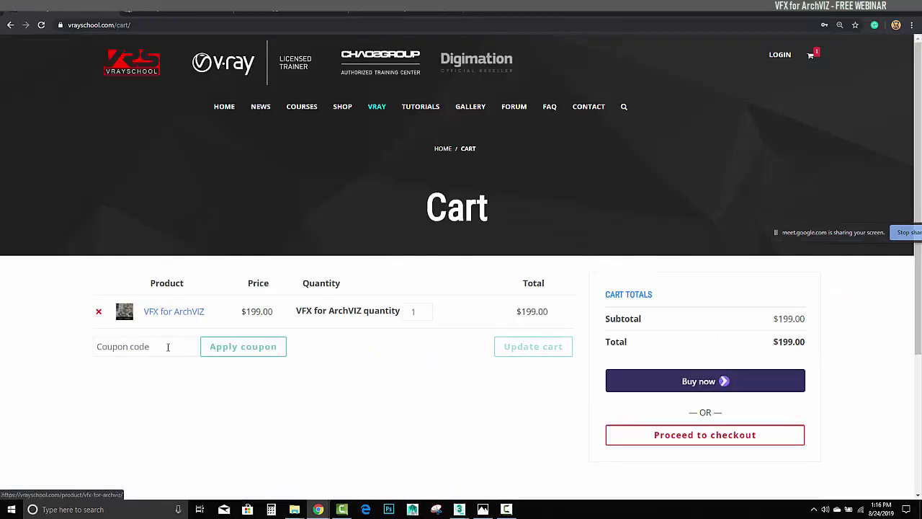
# - Apply the coupon code 15VFX to the cart
pyautogui.click(157, 346)
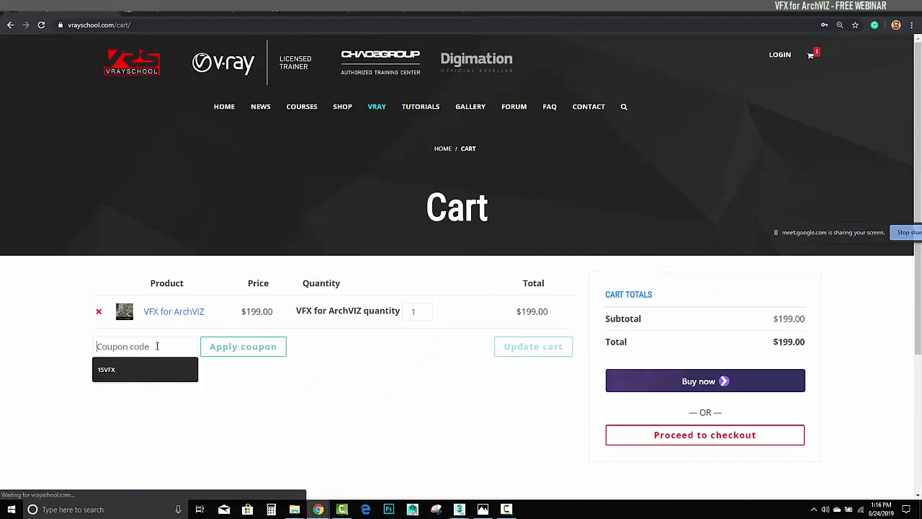
pyautogui.click(113, 371)
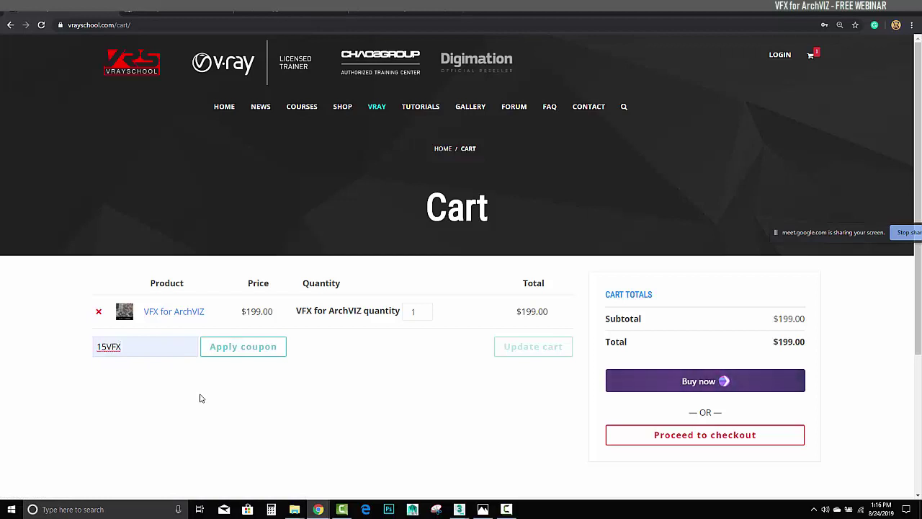
pyautogui.click(232, 353)
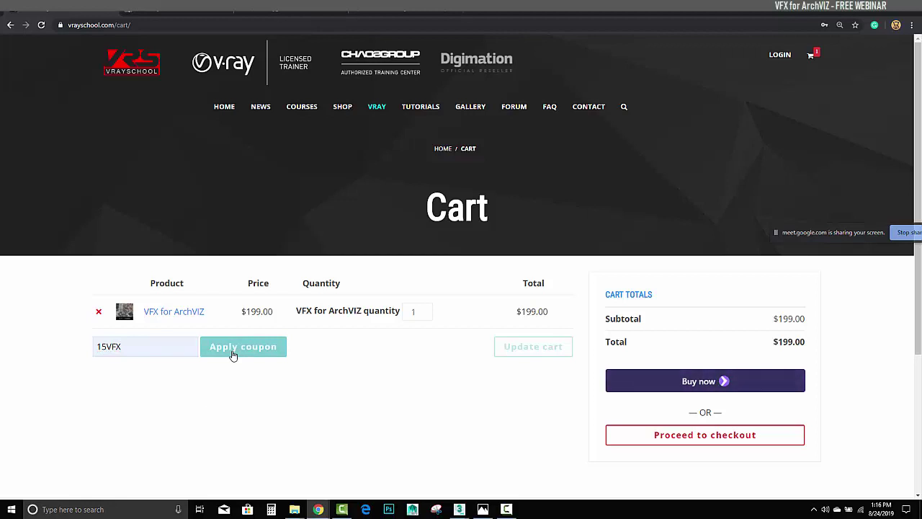
pyautogui.click(232, 353)
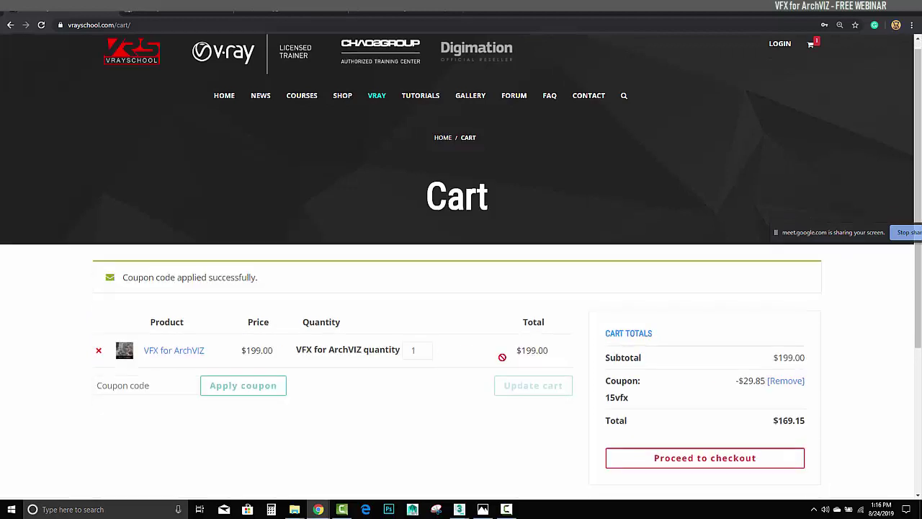
# - Highlight the coupon discount and the reduced total in the cart totals
pyautogui.moveTo(735, 208); pyautogui.dragTo(765, 207)
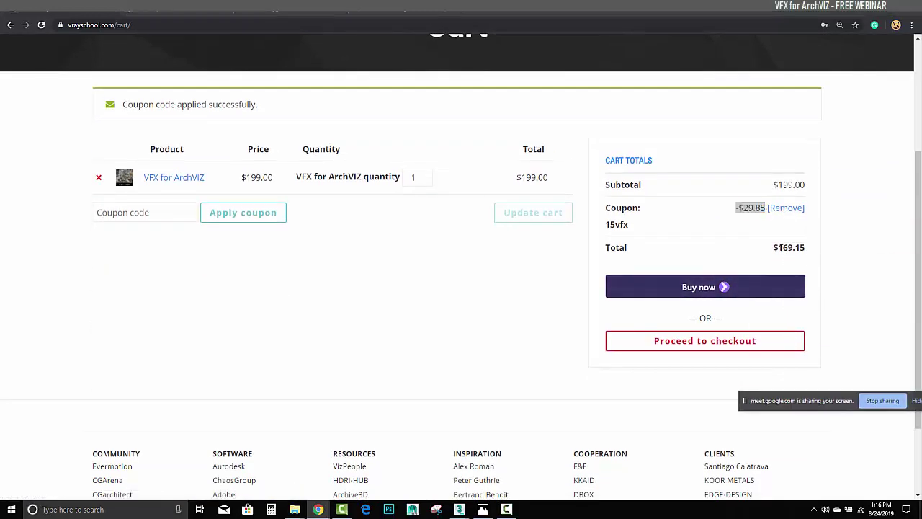
pyautogui.moveTo(778, 247); pyautogui.dragTo(809, 248)
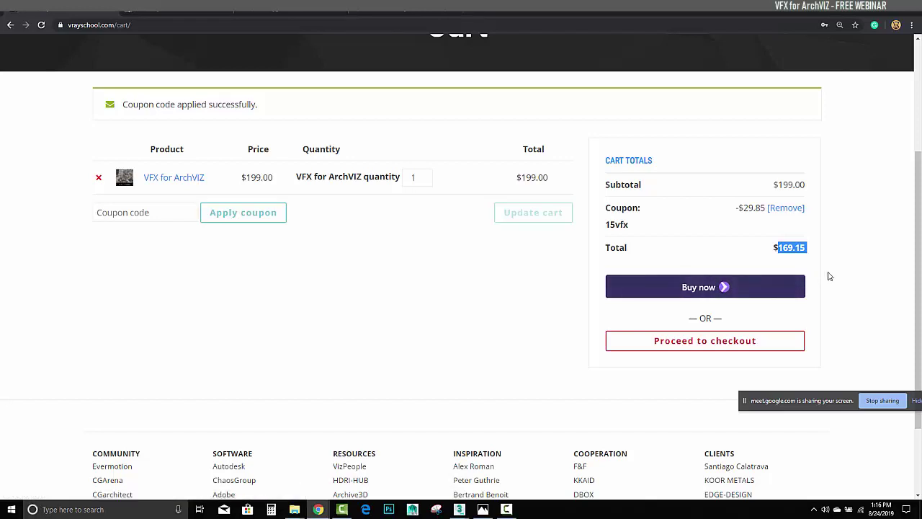
pyautogui.click(877, 292)
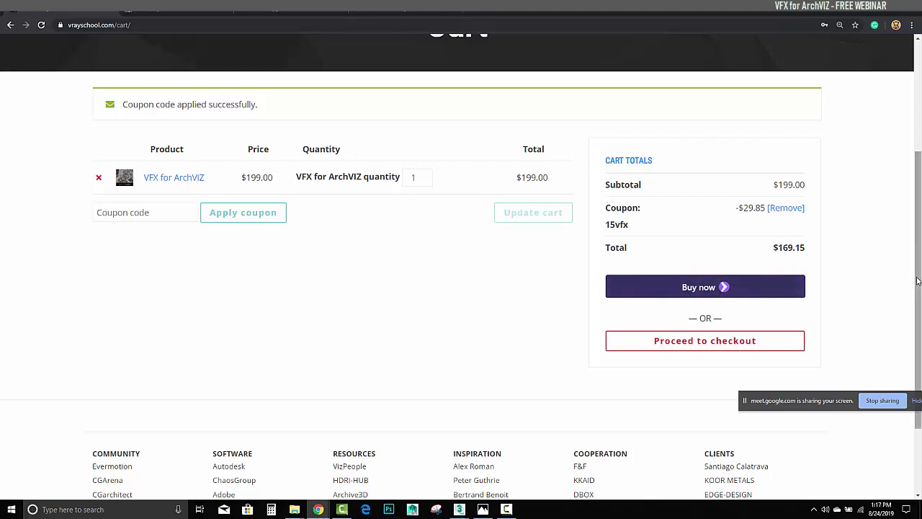
pyautogui.moveTo(918, 271); pyautogui.dragTo(903, 204)
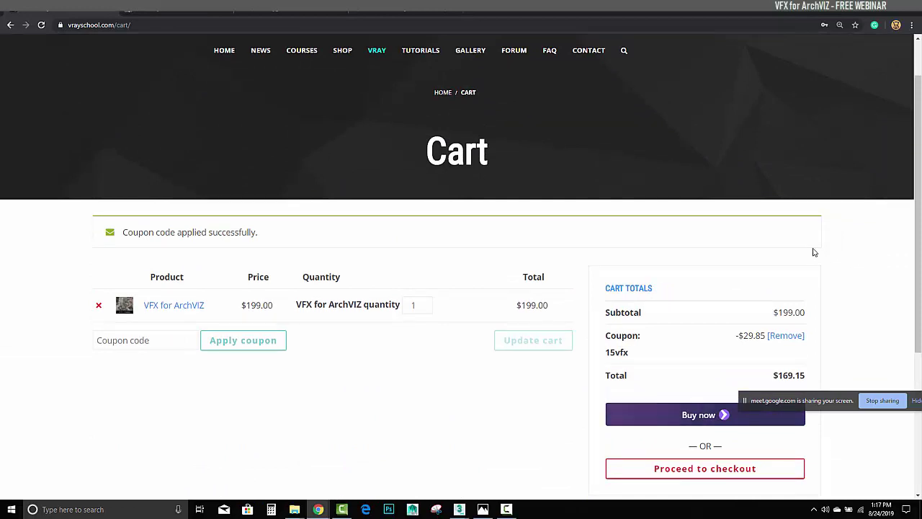
# - Switch to the Google Meet call and admit the waiting participant
pyautogui.click(423, 13)
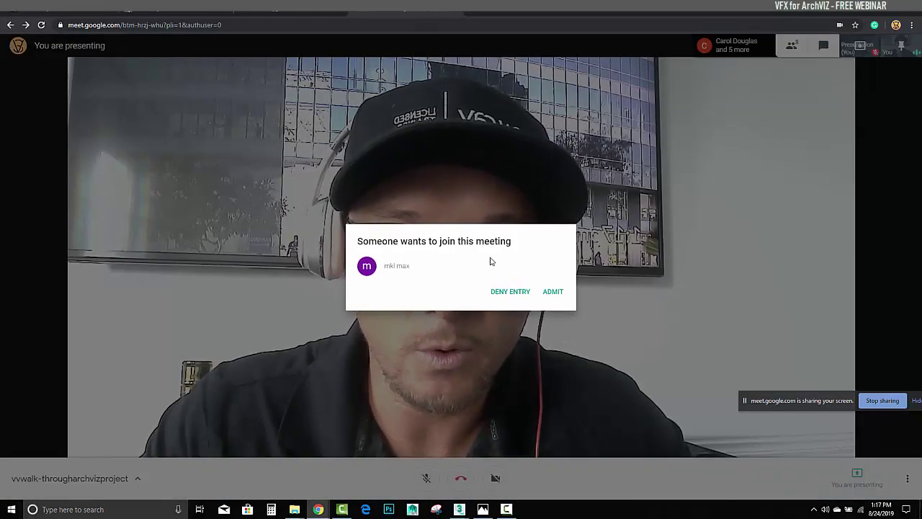
pyautogui.click(561, 297)
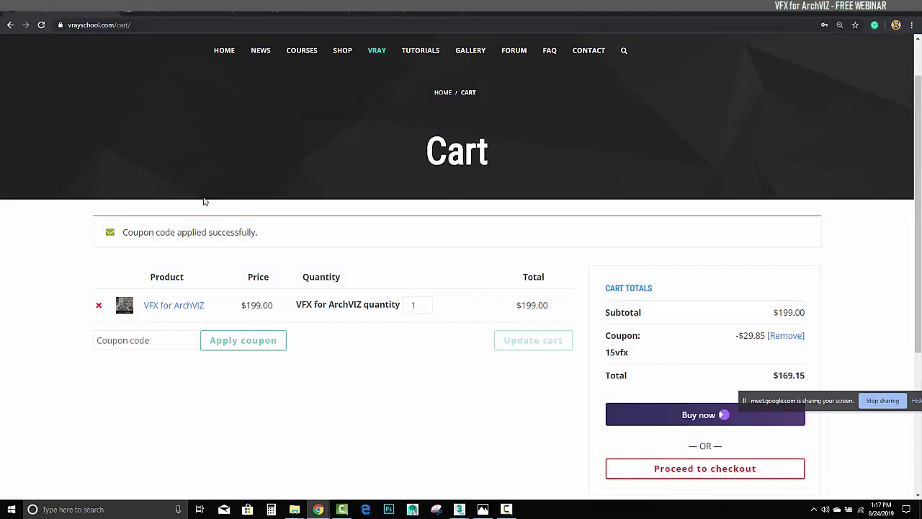
# - Show the saved coupon suggestion on the cart page, then return to the kitchen scene in 3ds Max
pyautogui.click(154, 347)
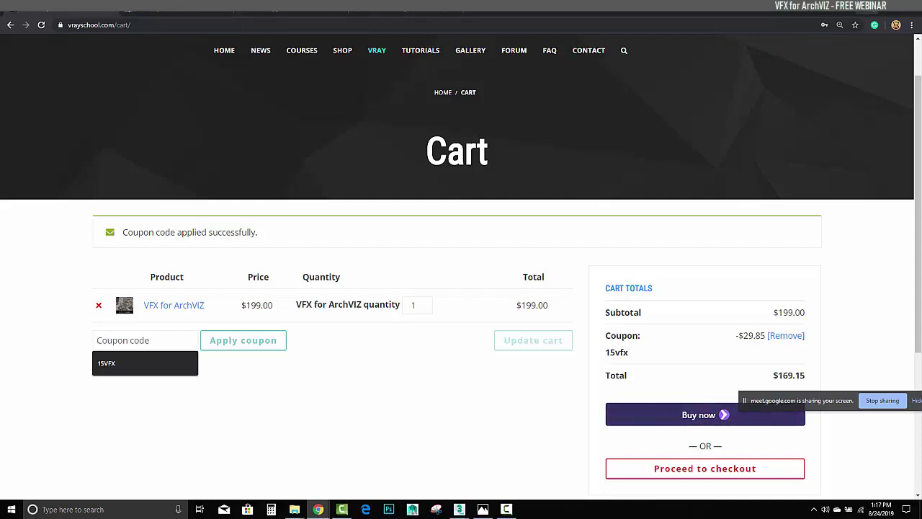
pyautogui.click(883, 6)
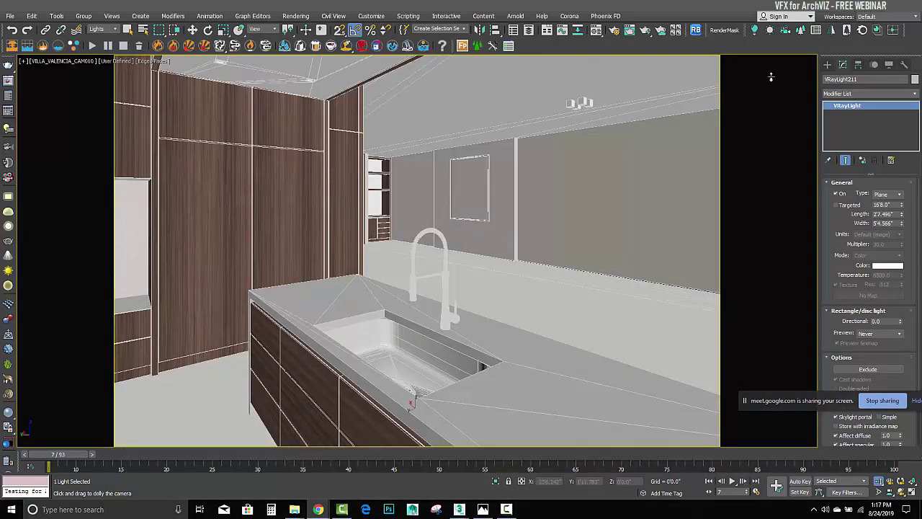